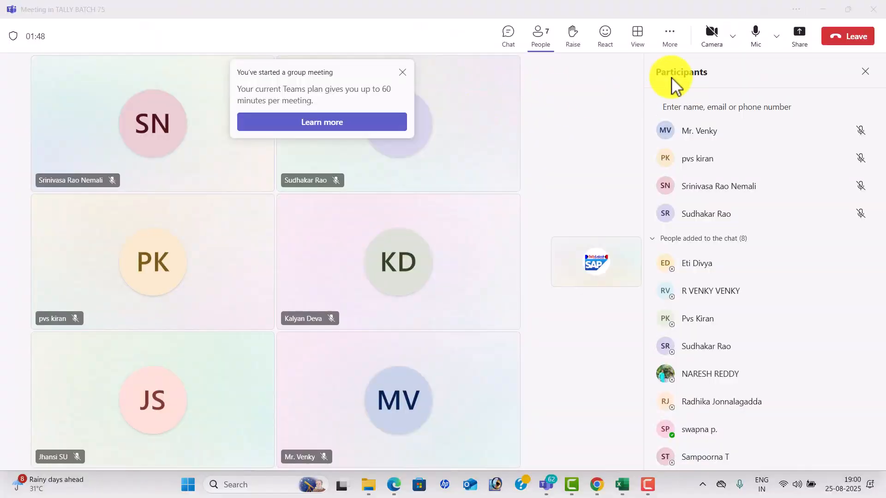
Start sharing the screen in the Teams meeting and switch to Chrome.
left_click(799, 36)
left_click(681, 194)
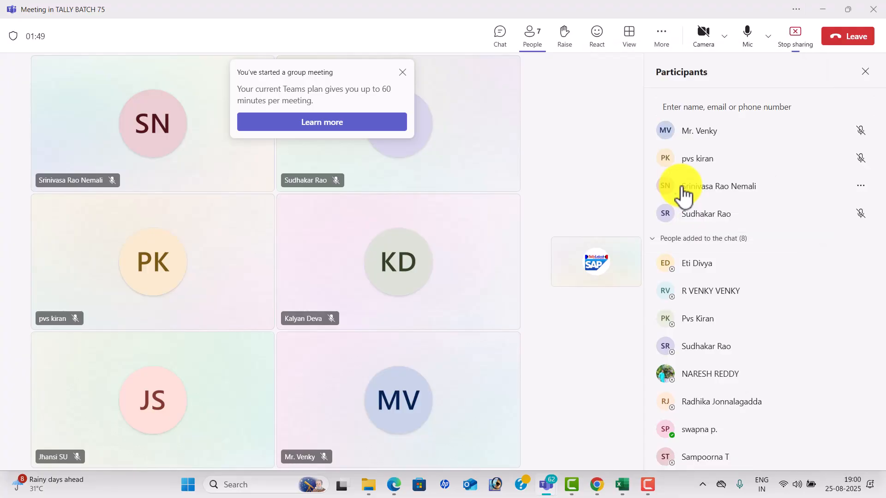
left_click(595, 484)
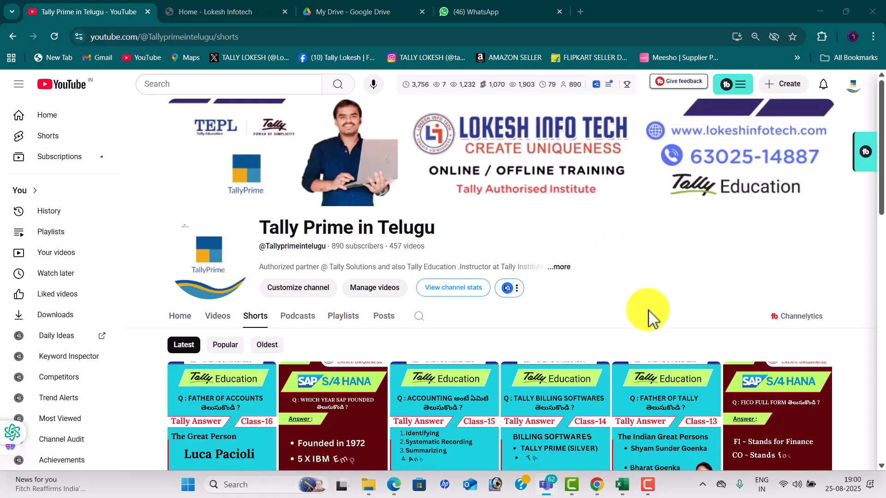
Look through the Tally Prime in Telugu channel's Shorts and the image carousel on the Lokesh Infotech home page.
scroll(655, 304, "down", 4)
scroll(655, 307, "up", 3)
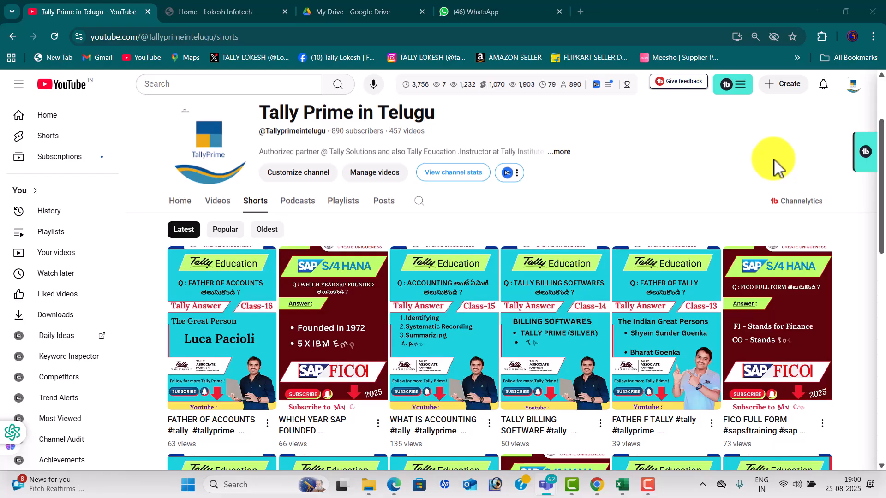
scroll(655, 246, "down", 5)
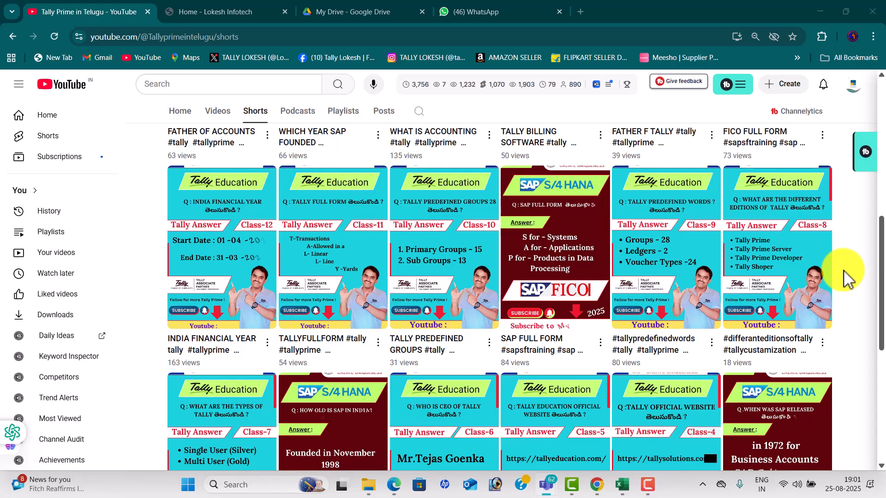
scroll(876, 259, "up", 2)
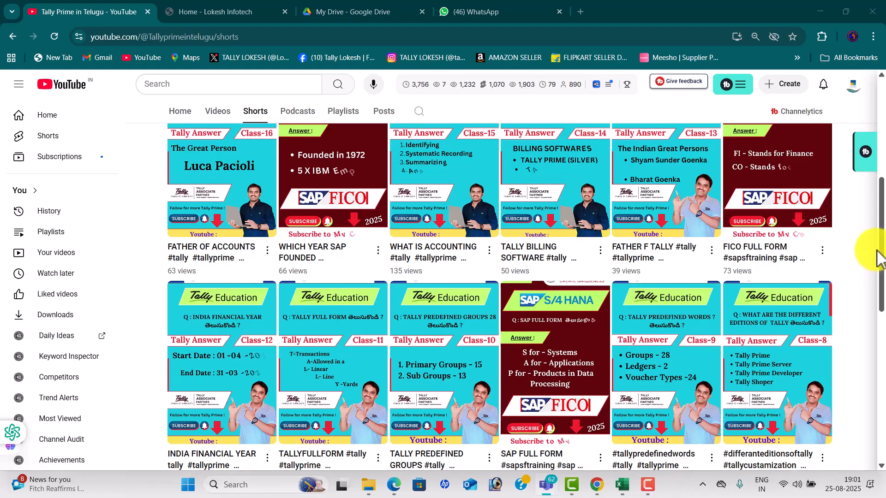
scroll(868, 258, "down", 1)
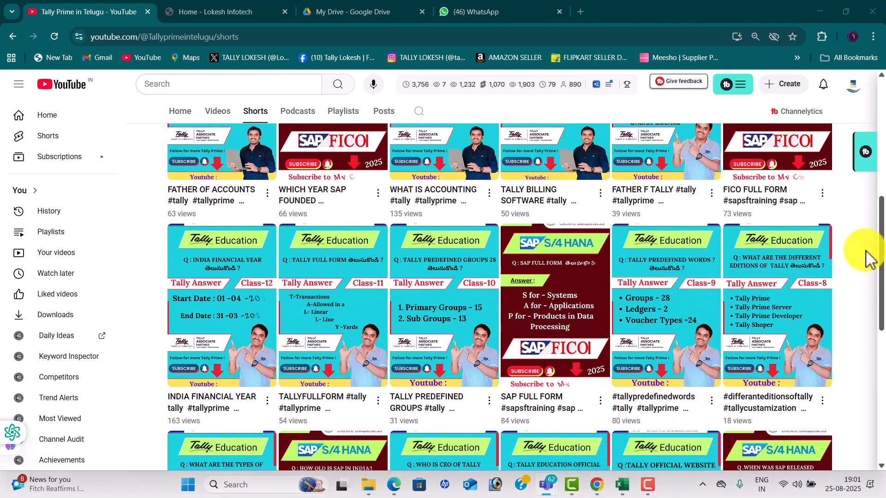
scroll(868, 258, "down", 4)
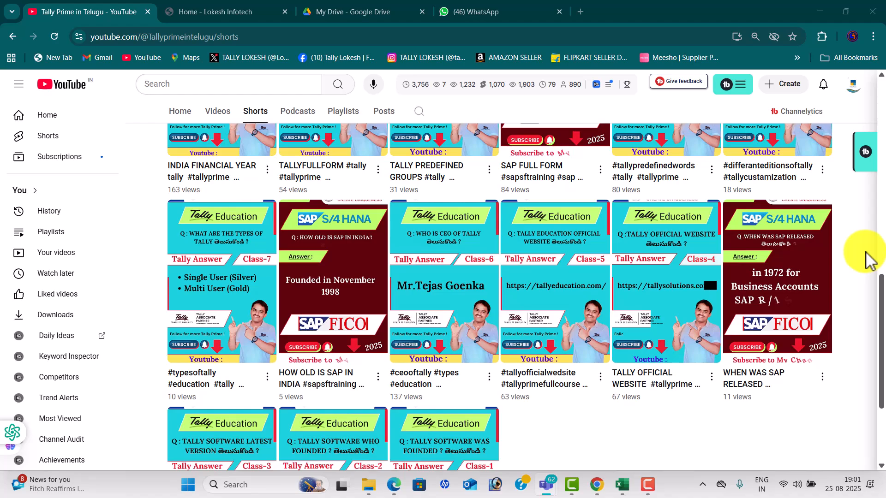
scroll(867, 258, "up", 5)
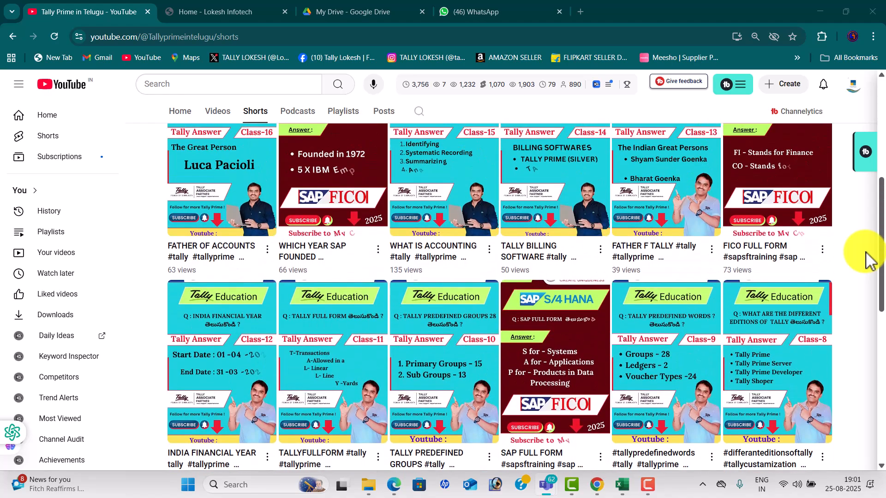
scroll(868, 258, "up", 2)
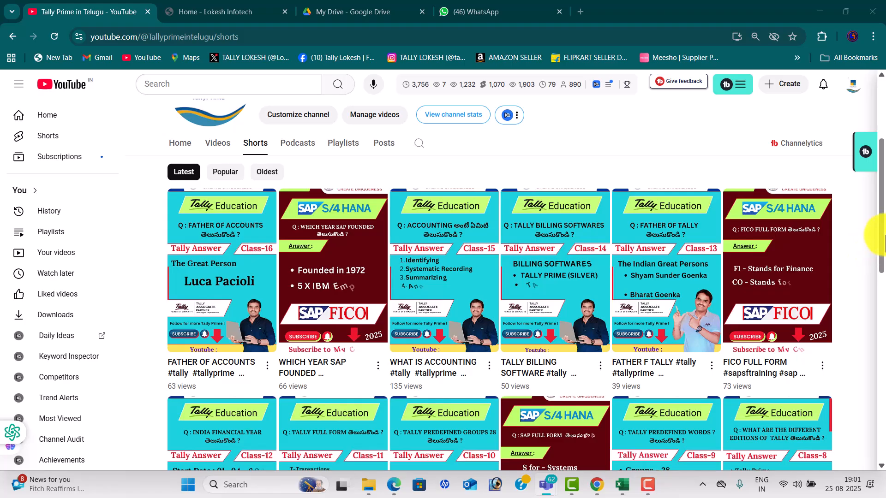
scroll(729, 284, "up", 4)
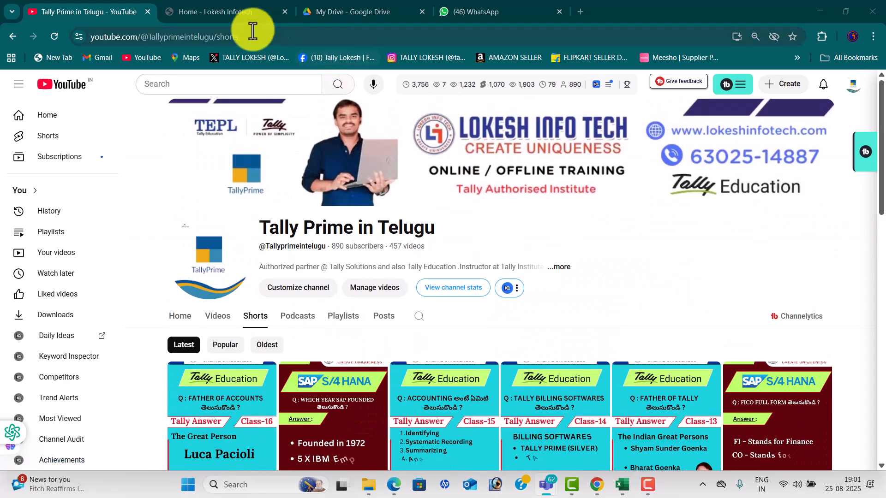
left_click(236, 14)
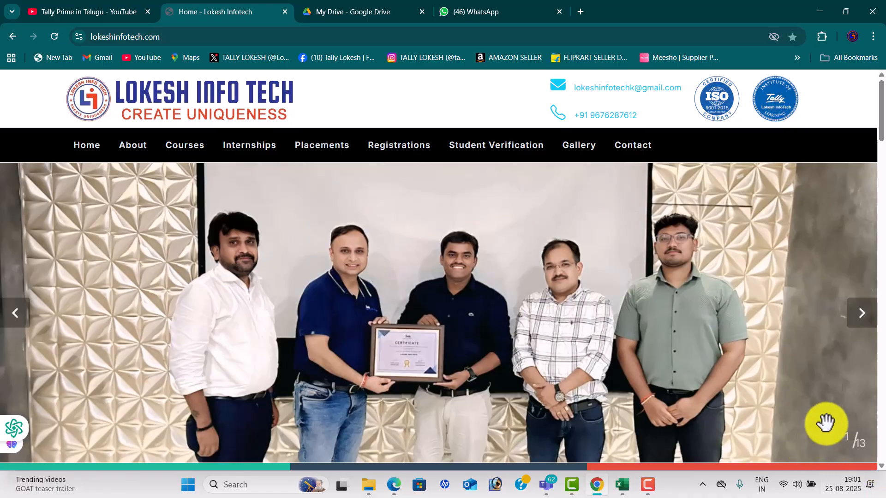
left_click(862, 316)
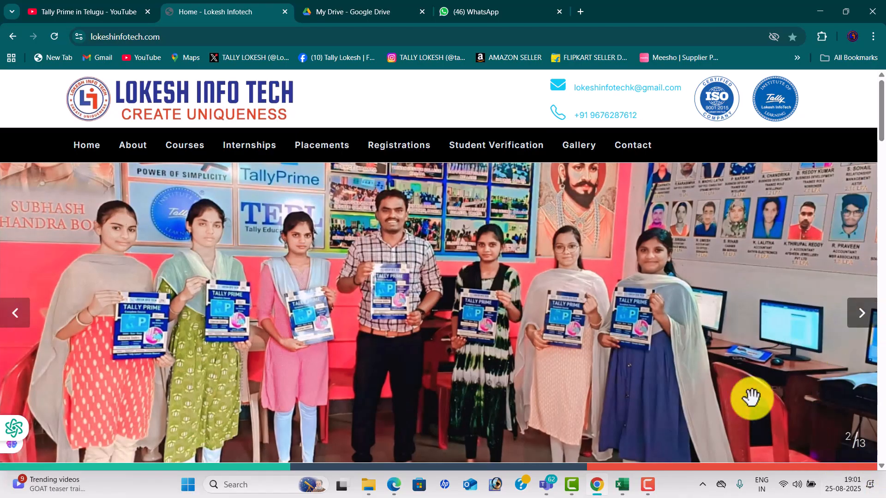
Switch to the TALLY TEST workbook in Excel and enter FY in C6, 01-04-2025 in D6 and 31-03-2026 in E6.
mouse_move(599, 493)
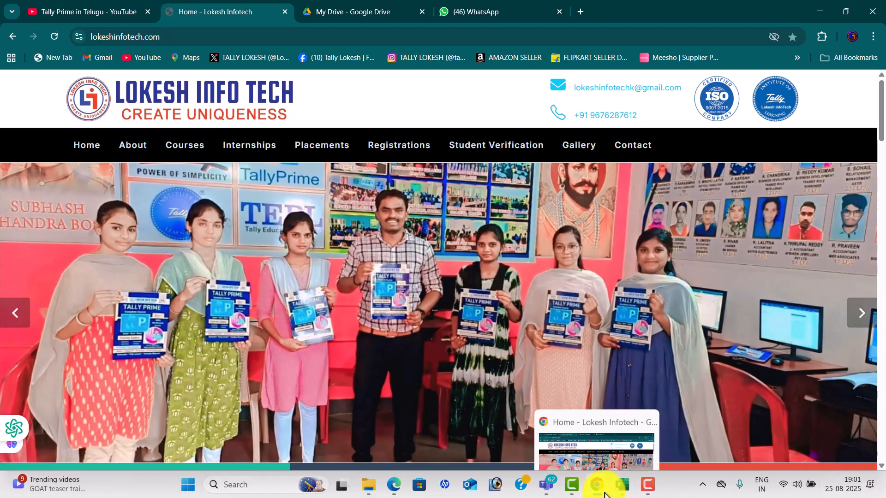
left_click(630, 493)
left_click(219, 252)
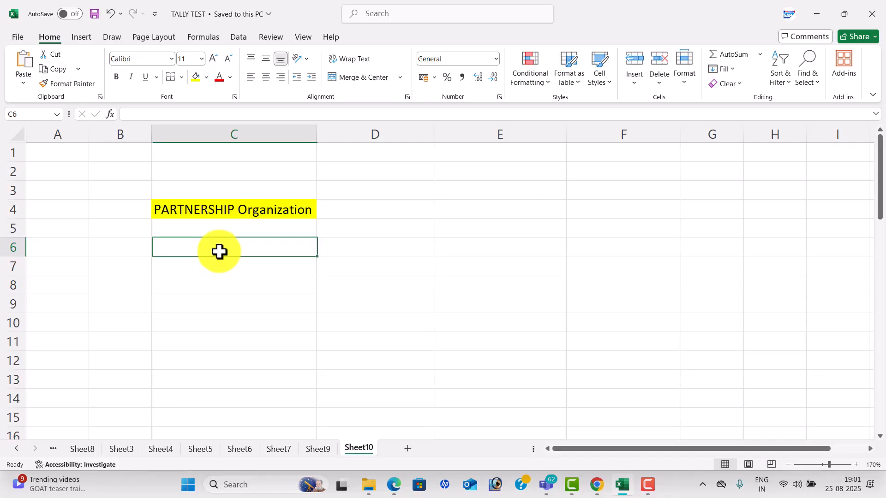
type("F")
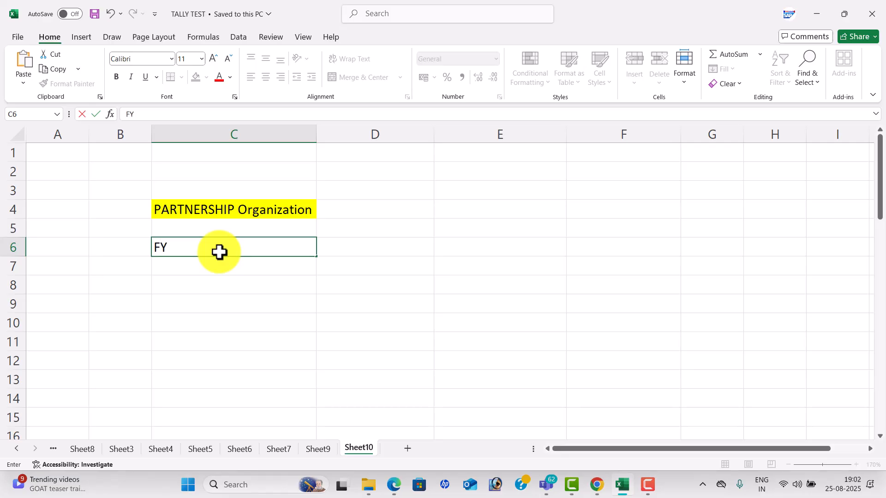
type("Y")
key("Tab")
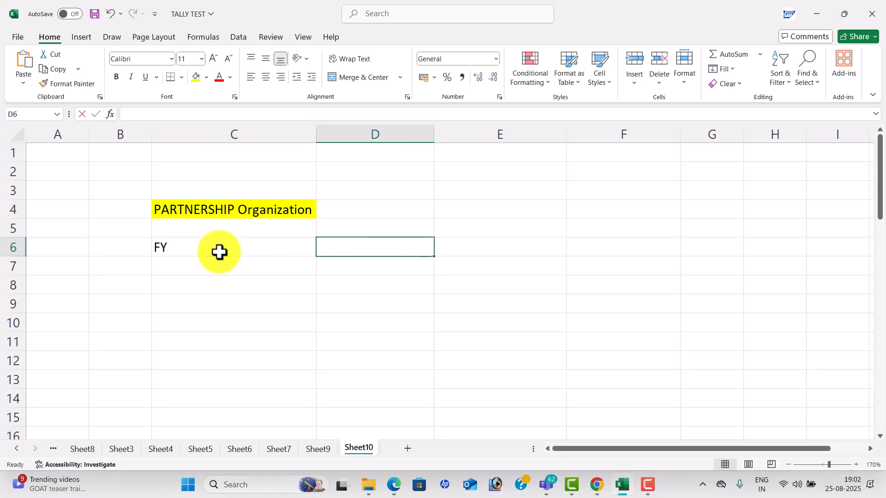
type("01-4-250")
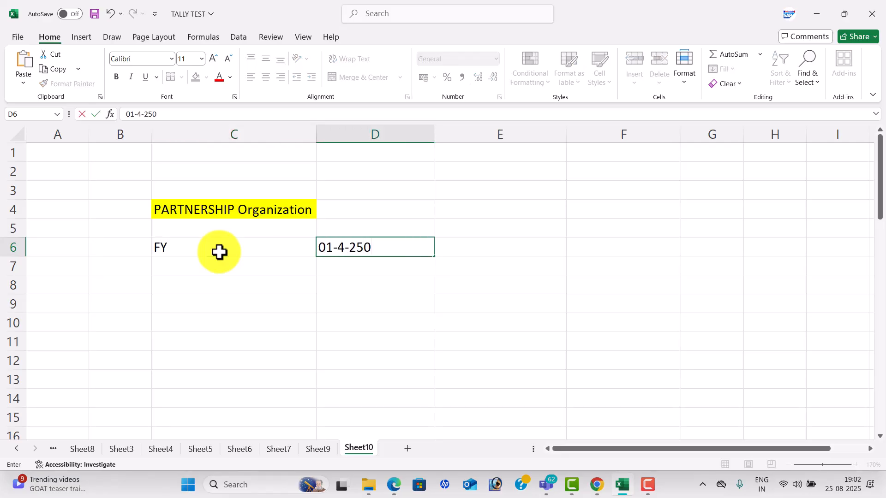
key("BackSpace")
key("Tab")
type("31-3-26")
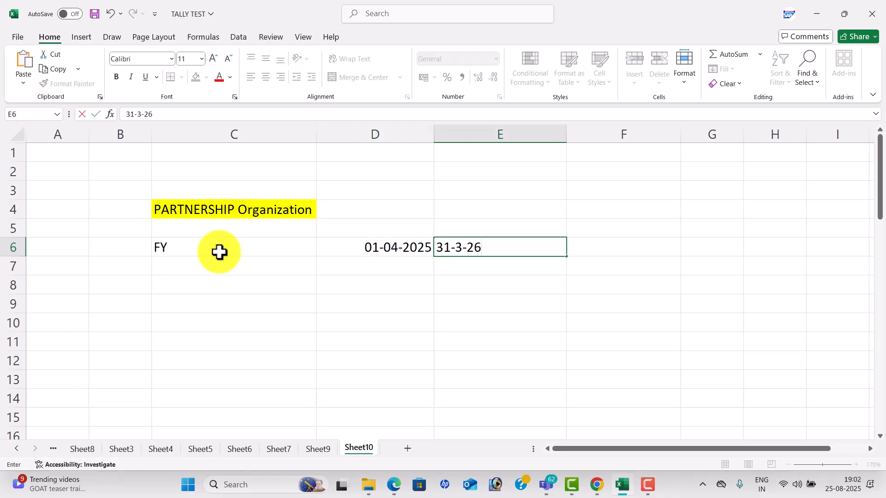
key("Return")
Enter the label "Closing Balance" in F6, beside the financial year's end date.
left_click(235, 267)
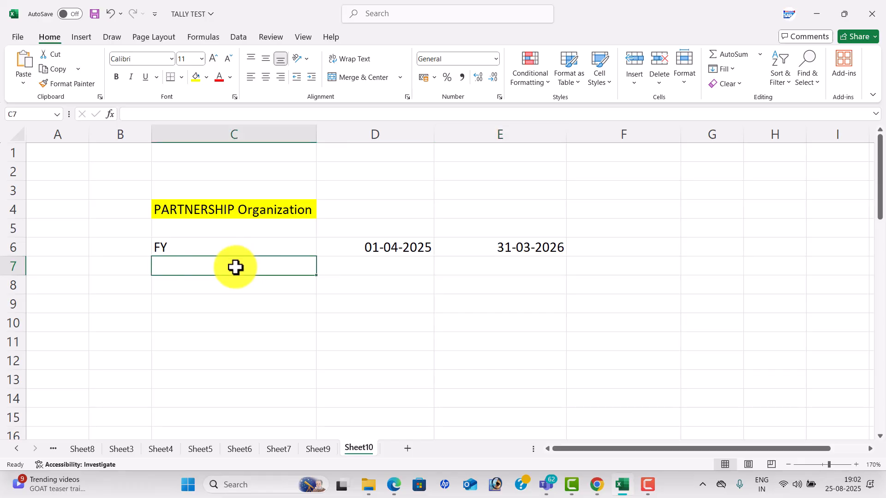
left_click(517, 250)
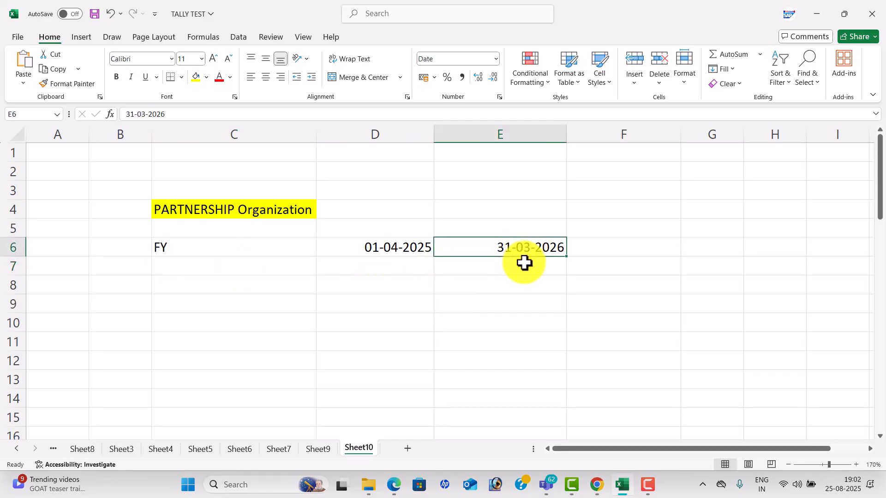
left_click(586, 251)
type("cL")
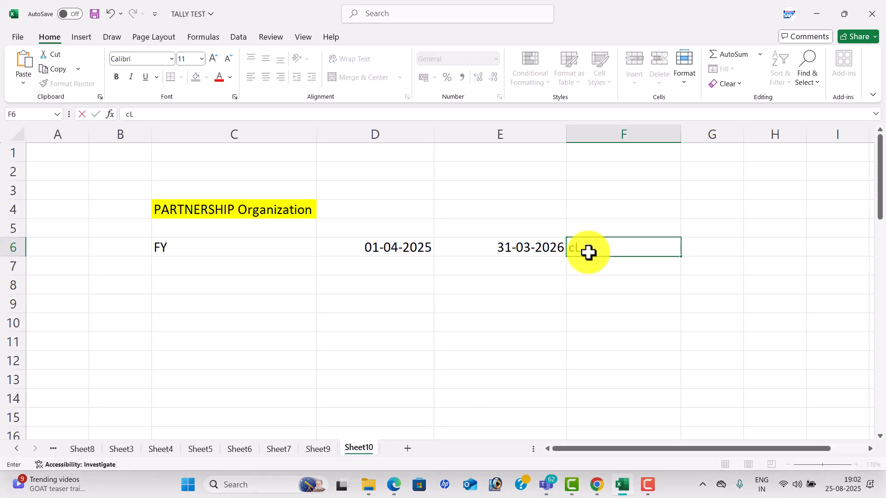
type("Closing Ba")
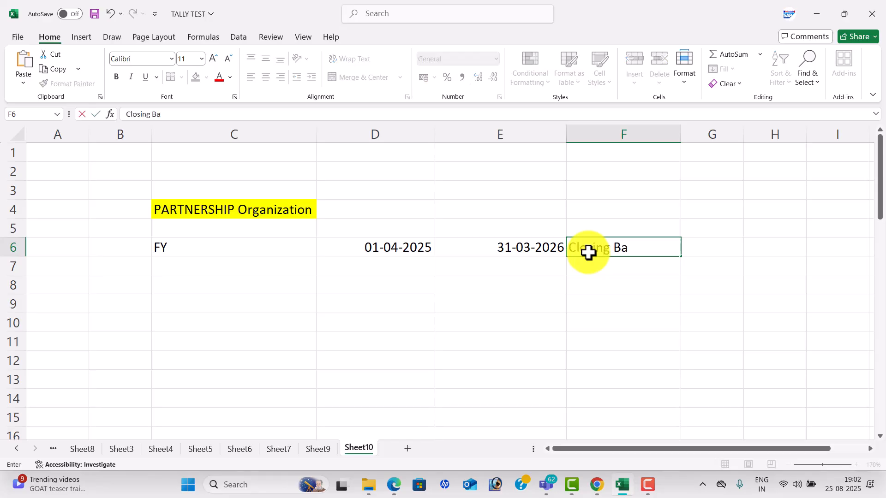
type("lance")
key("Return")
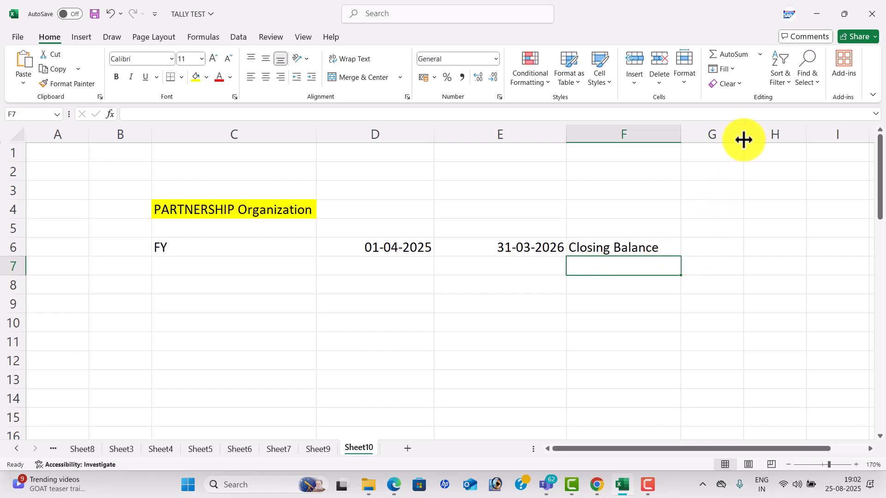
Enter "Balansheet" in G6 and widen column G.
left_click(778, 156)
left_click(720, 239)
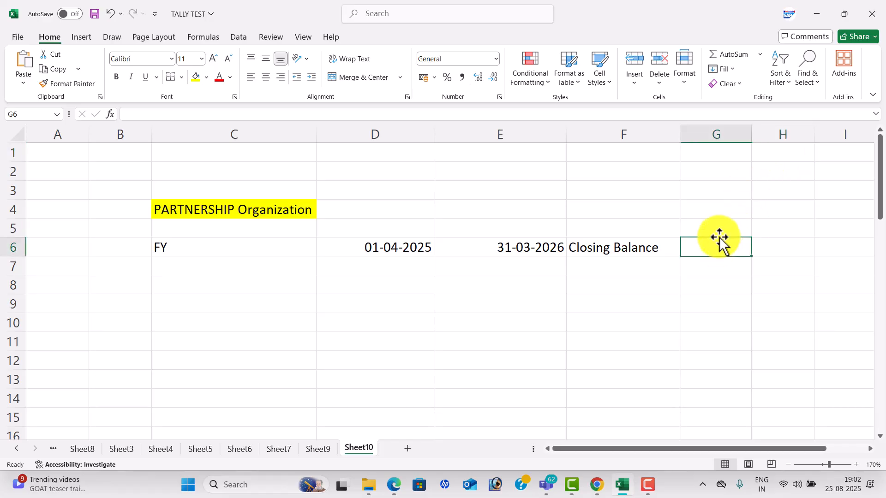
type("Balan")
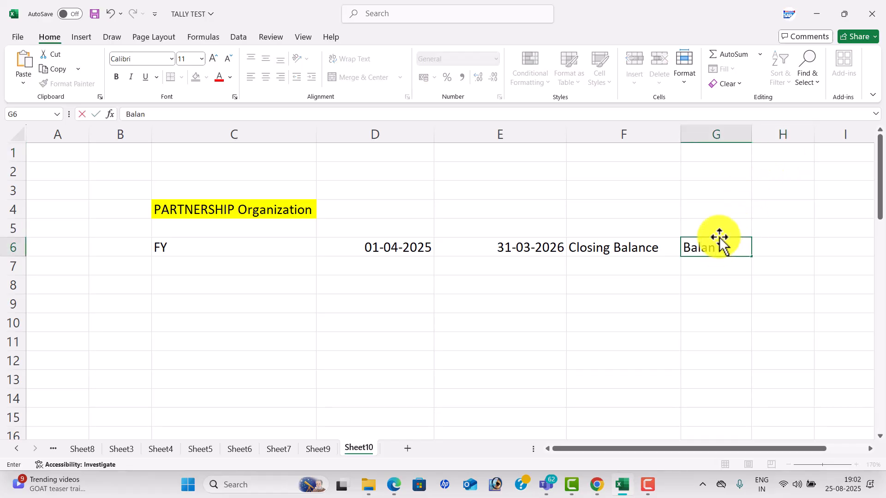
type("sheet")
key("Return")
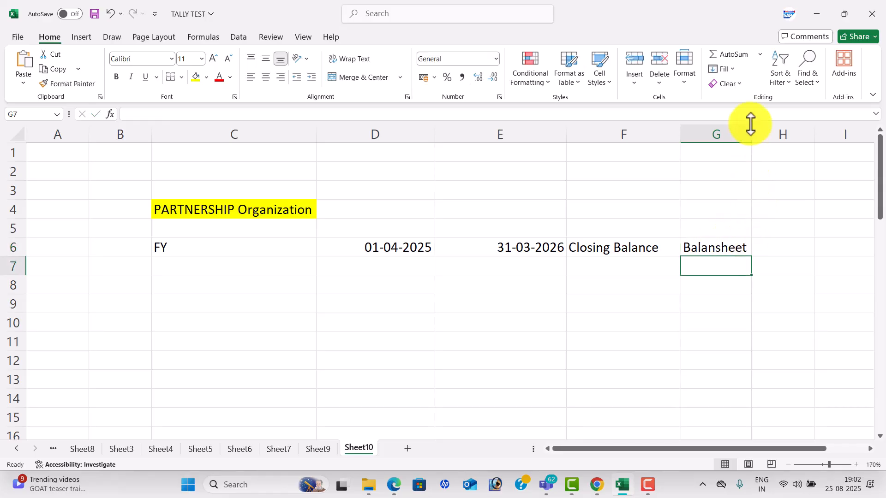
left_click_drag(750, 136, 776, 137)
left_click(761, 247)
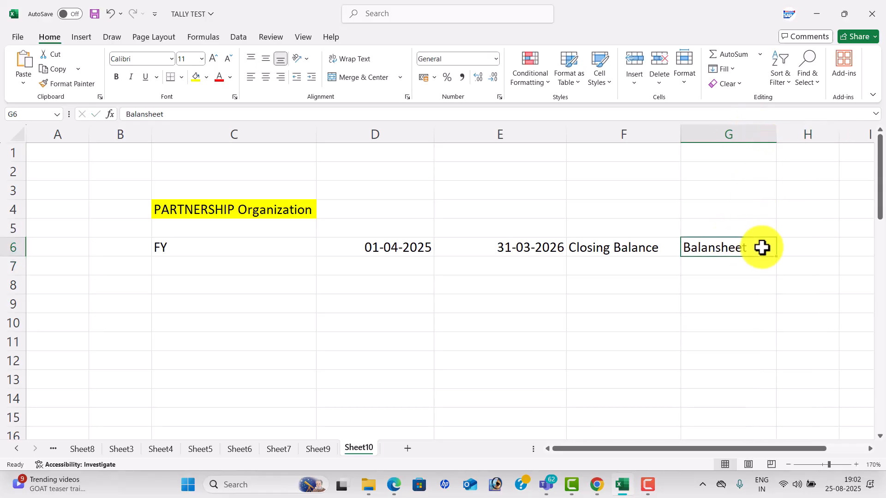
Enter the amount 500000 in H6 beside the Balansheet label.
left_click(784, 249)
type("500")
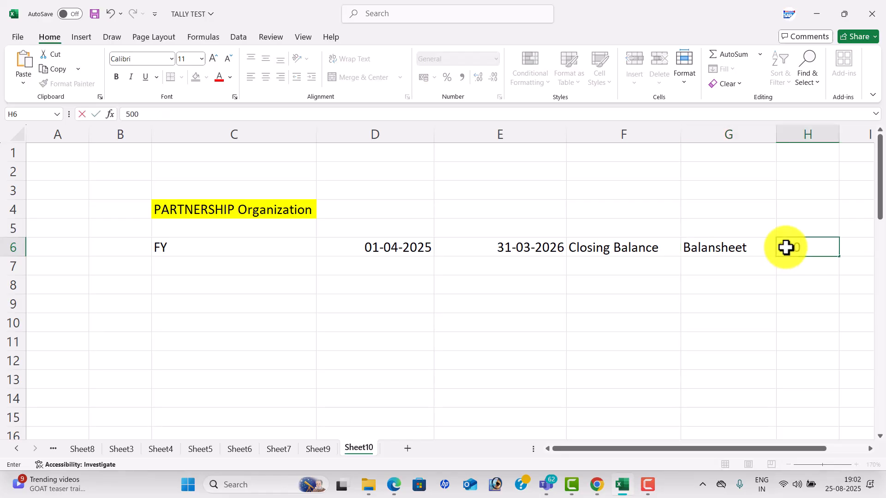
type("000")
key("Return")
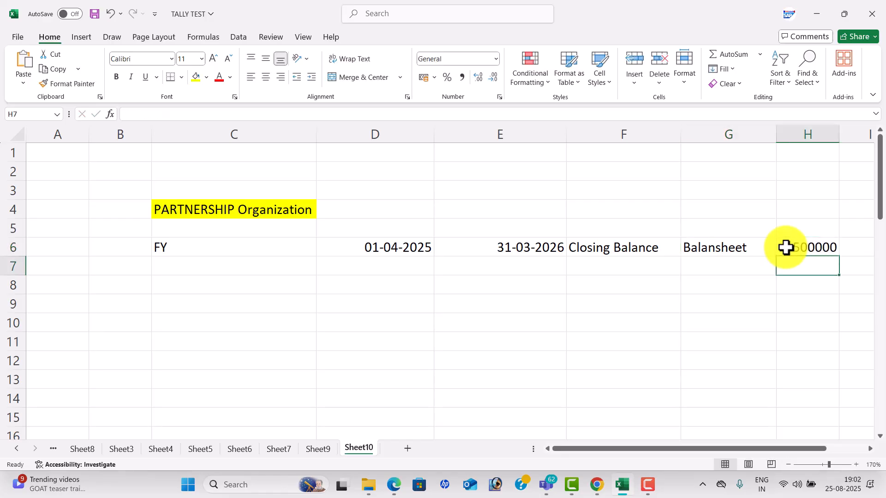
left_click(733, 251)
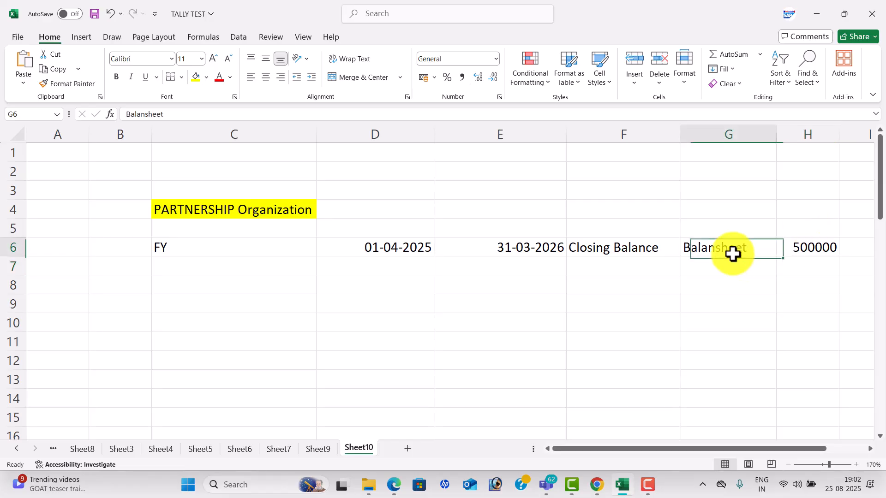
Enter the label "Opening Balance" in F7, below Closing Balance.
left_click(578, 274)
type("O")
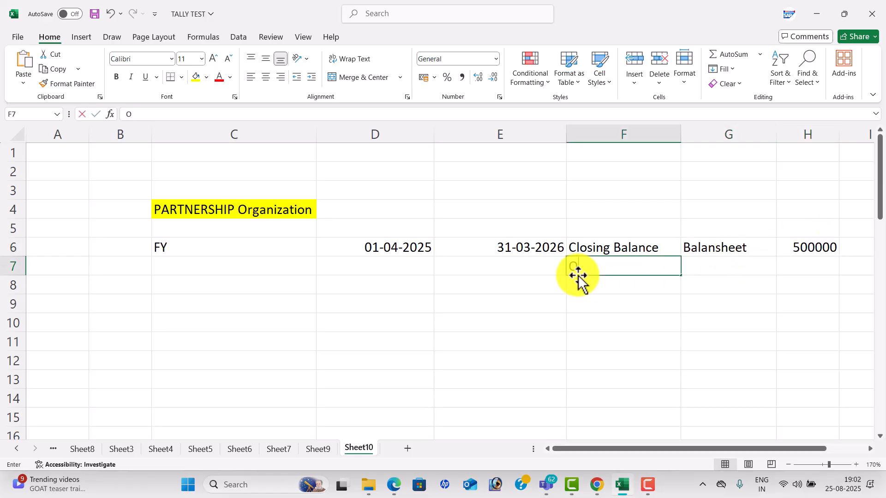
type("pem")
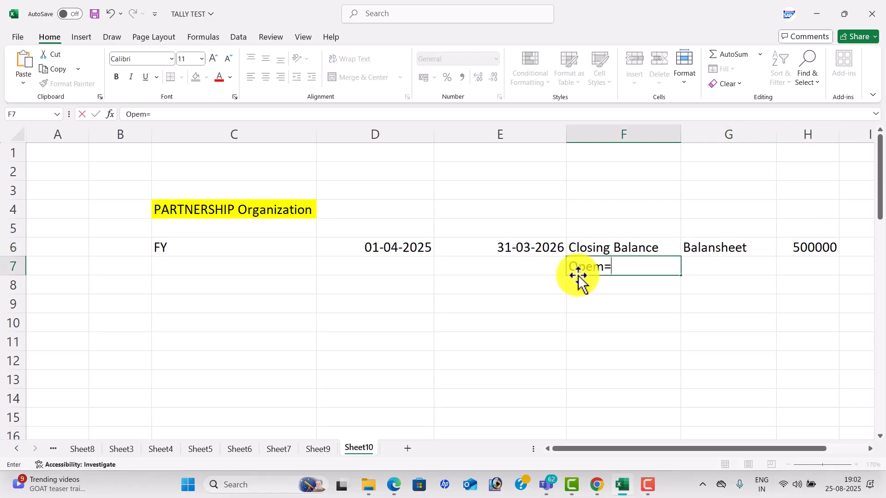
key("BackSpace")
type("nm")
key("BackSpace")
type("ing BA")
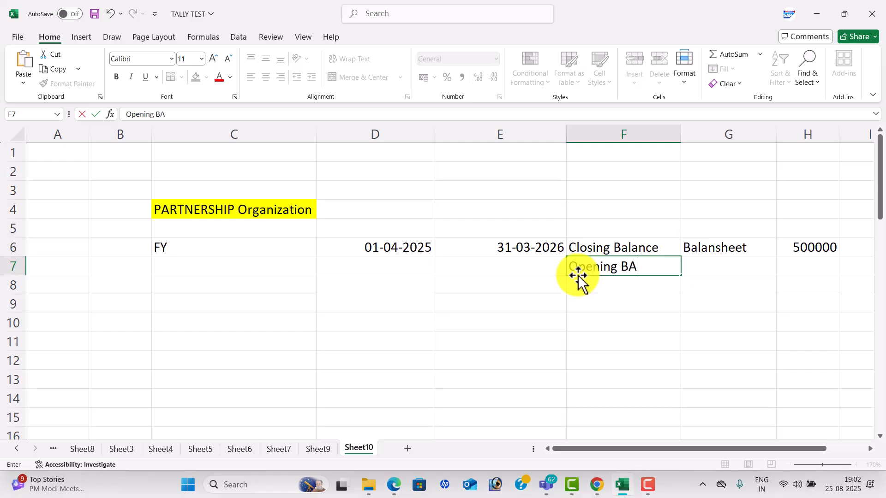
key("BackSpace")
type("alance")
key("Tab")
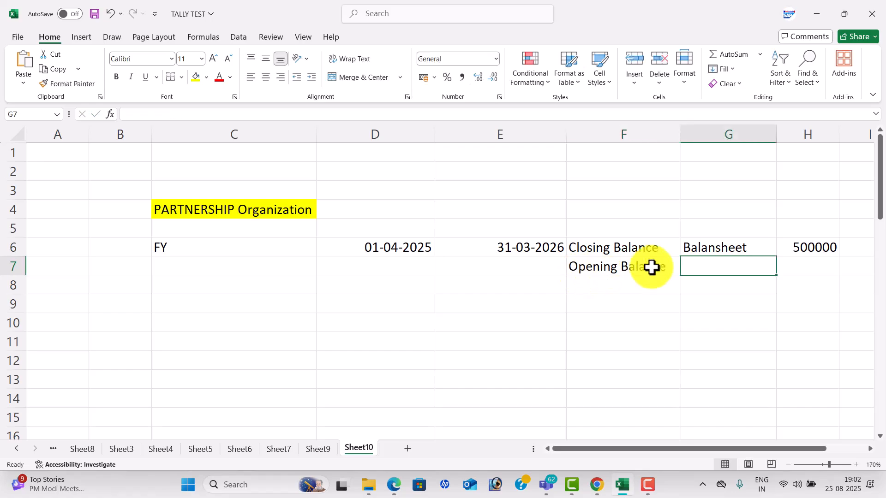
left_click(727, 249)
left_click(827, 250)
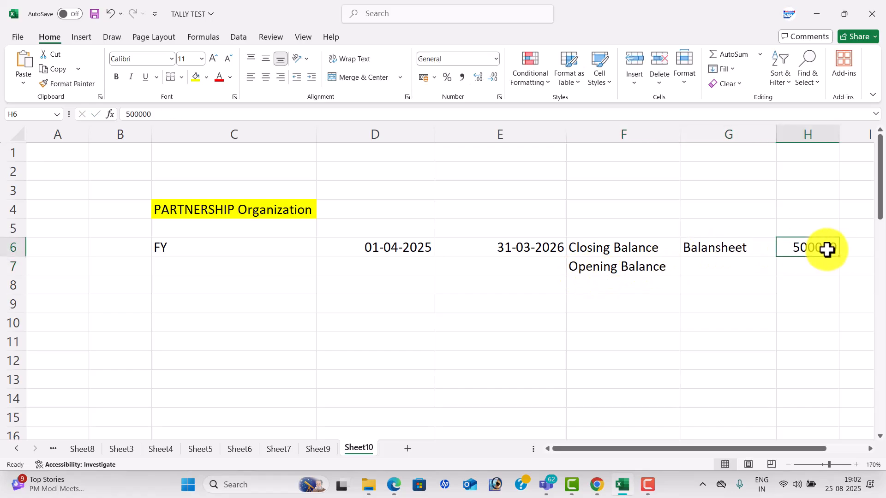
Copy the 500000 amount from H6 into G7, beside the Opening Balance label.
left_click(747, 272)
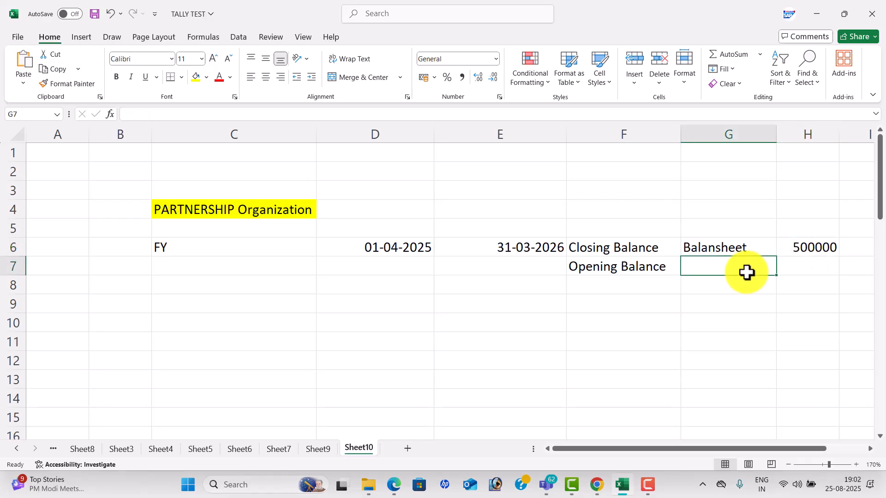
left_click(802, 245)
key("ctrl+c")
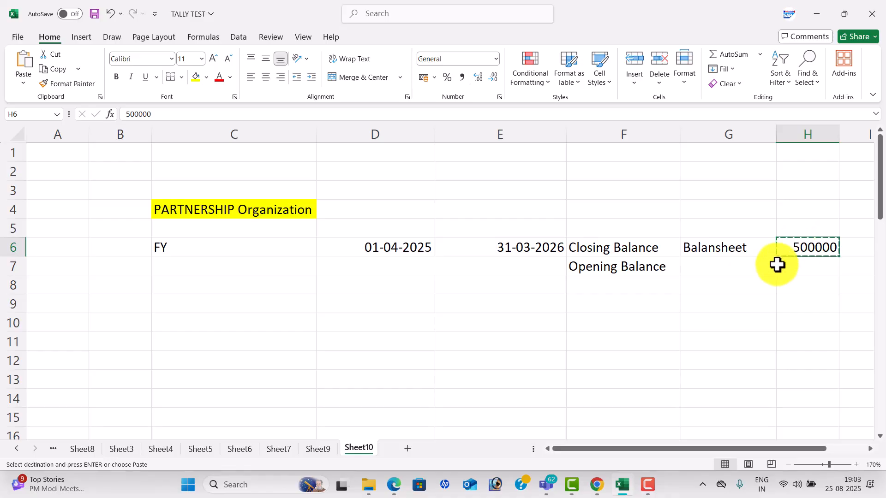
left_click(745, 272)
key("ctrl+v")
left_click(662, 306)
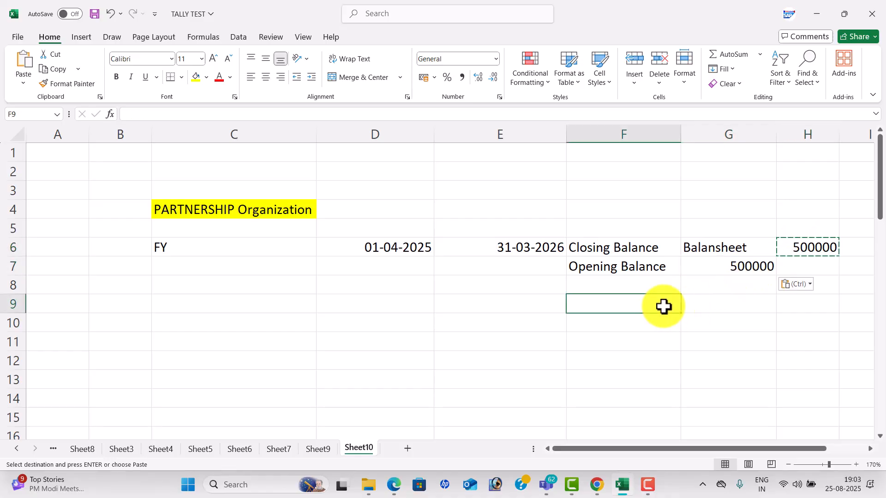
key("Escape")
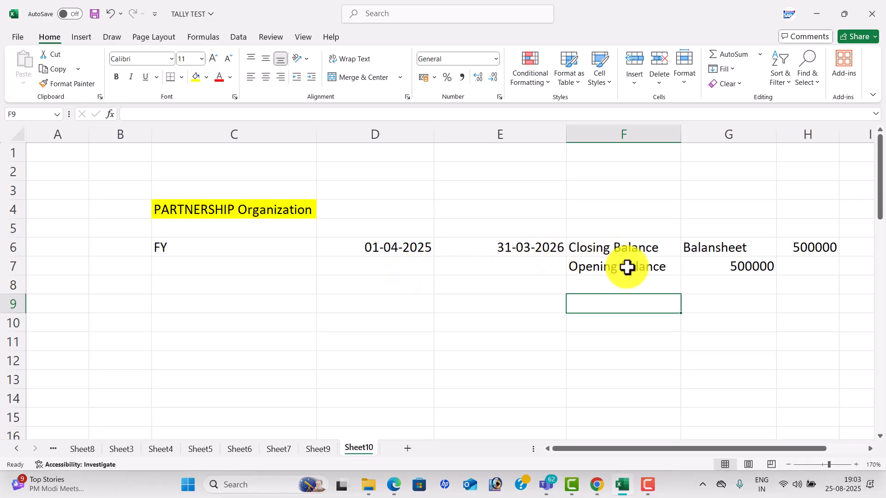
Enter the labels "Assest" in C8 and "Liabilites" in C9, below the FY row.
left_click(239, 284)
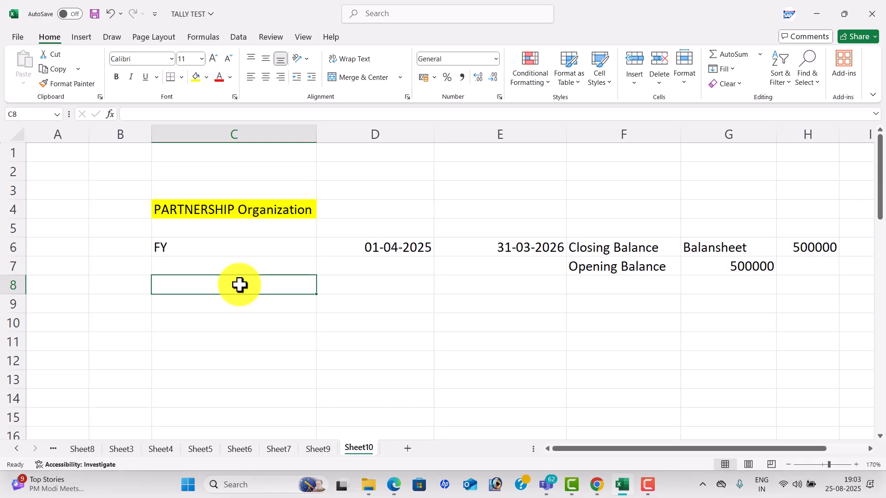
type("Assest")
key("Return")
type("Liabilites")
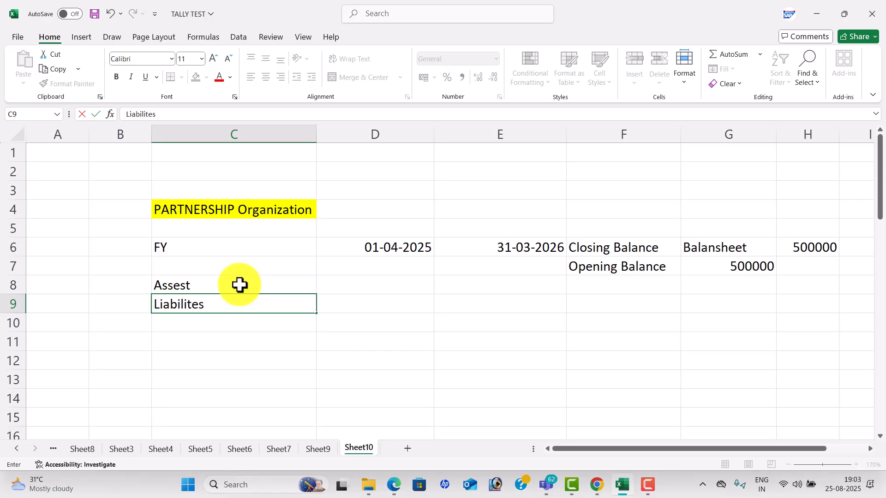
key("Return")
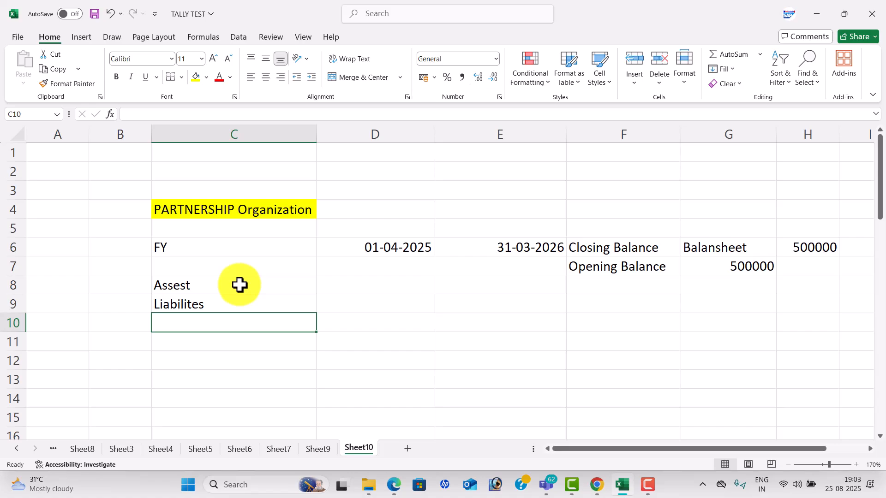
Continue the list in column C with "Capital" in C10, "Sundry Creditors" in C11 and "Loans" in C12.
type("CA")
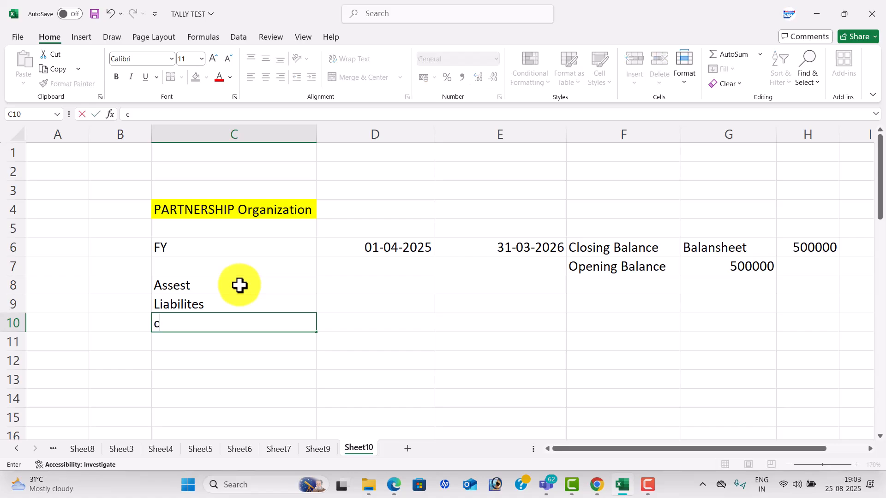
key("BackSpace")
key("BackSpace")
type("Capital")
key("Return")
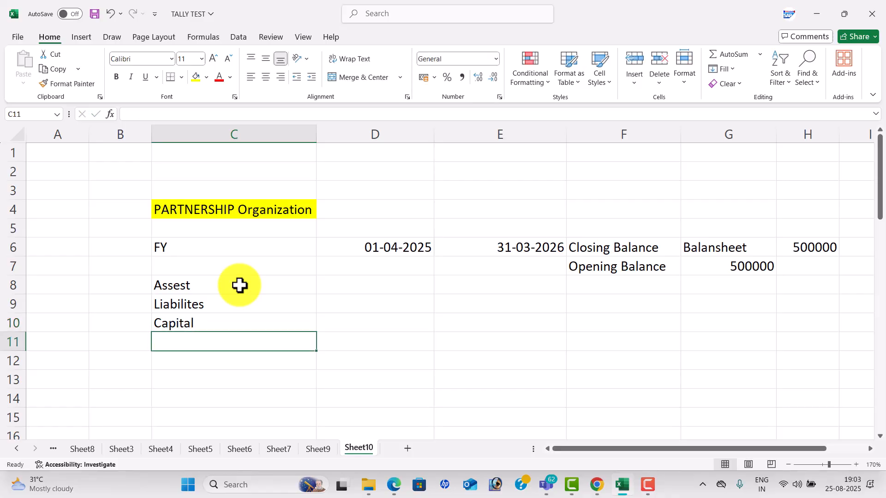
type("Sundry Creditors")
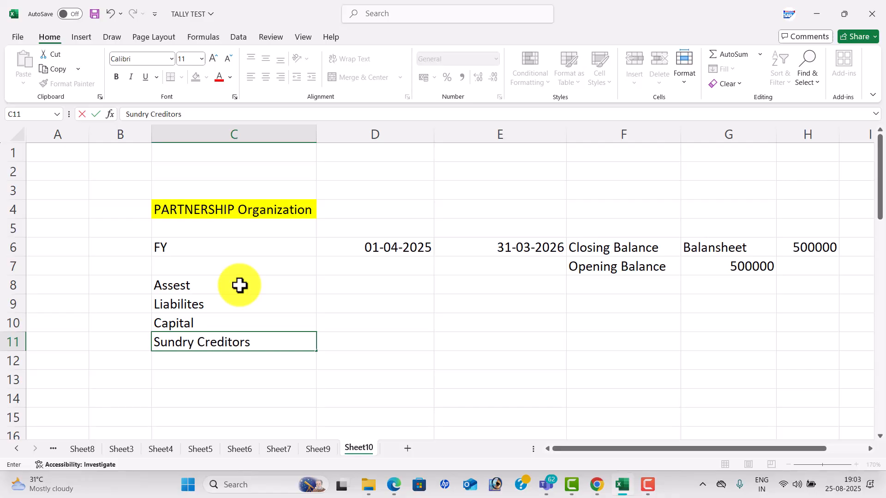
key("Return")
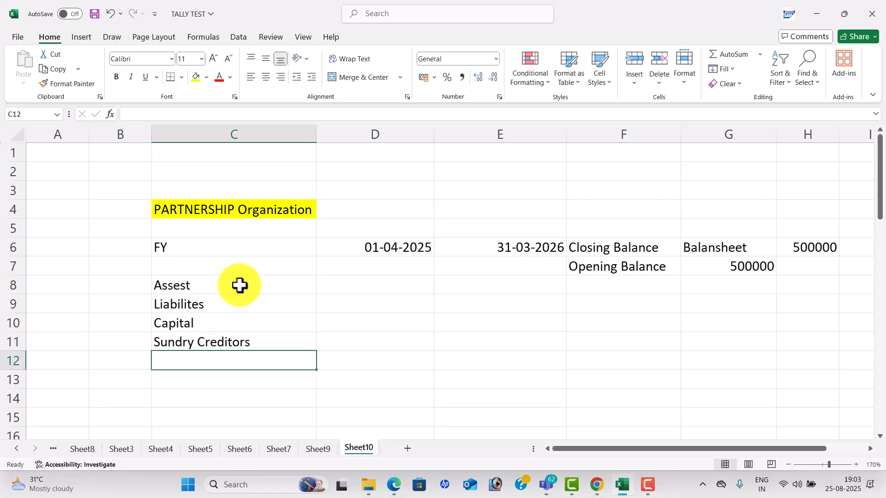
type("Loans")
key("Return")
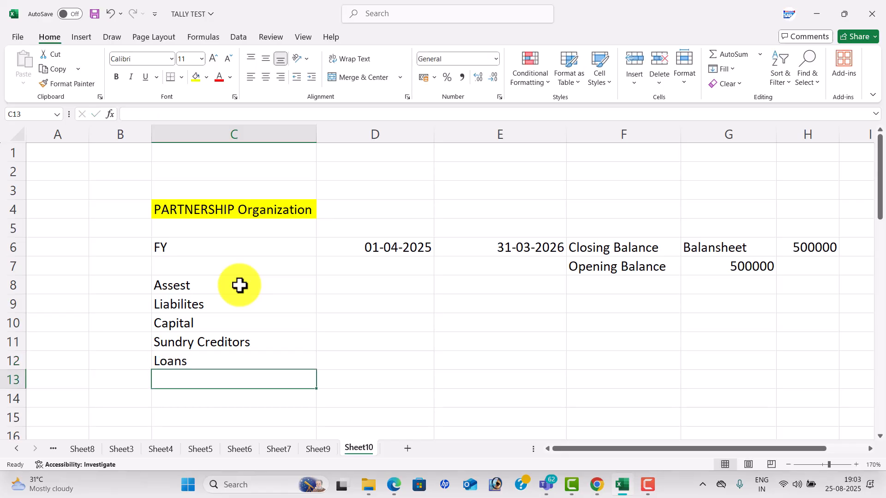
Enter the label "Assets" in C13, below Loans.
type("Fassest")
key("BackSpace")
key("BackSpace")
key("BackSpace")
key("BackSpace")
key("BackSpace")
type("SSETS")
key("Return")
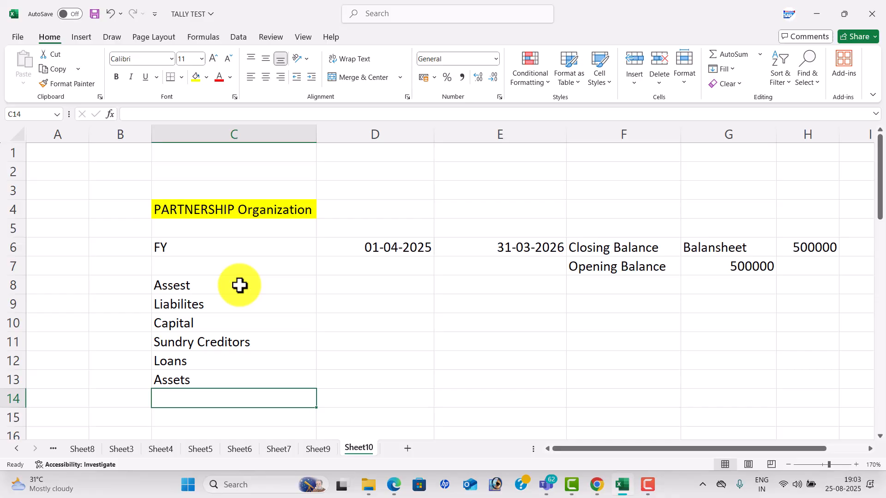
Enter "Sundry Debtors" in C14 and "Cash Balance" in C15, below Assets.
type("Sundry ")
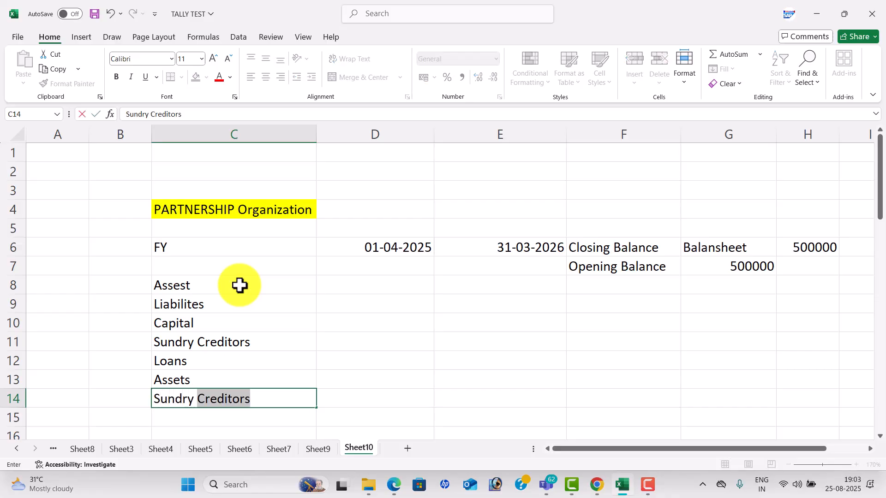
type("CD")
key("BackSpace")
key("BackSpace")
type("Debtors")
key("Return")
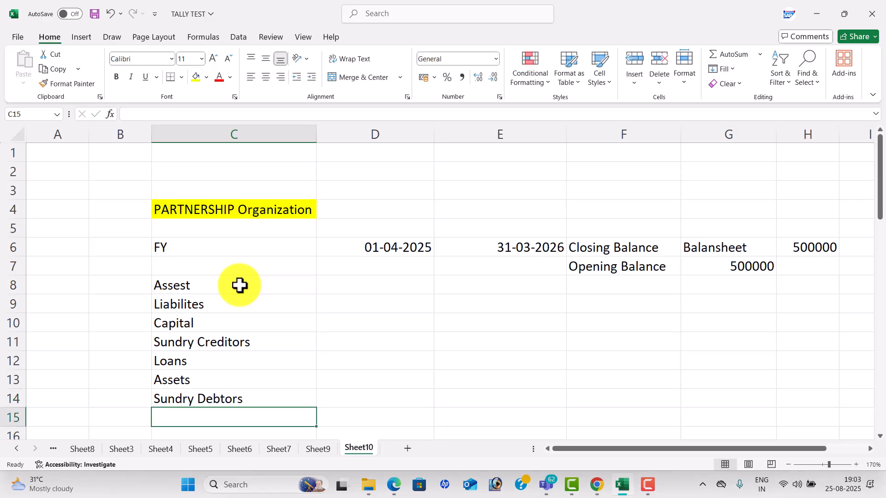
type("Cash ")
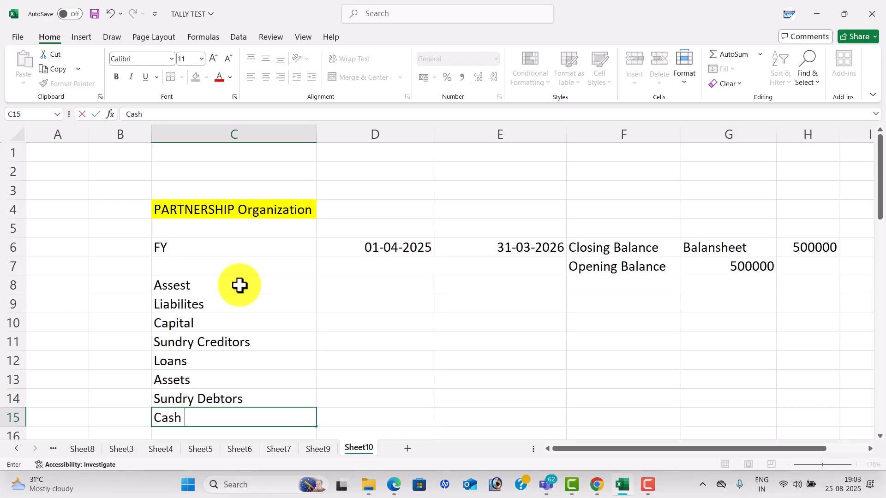
type("Balance")
key("Tab")
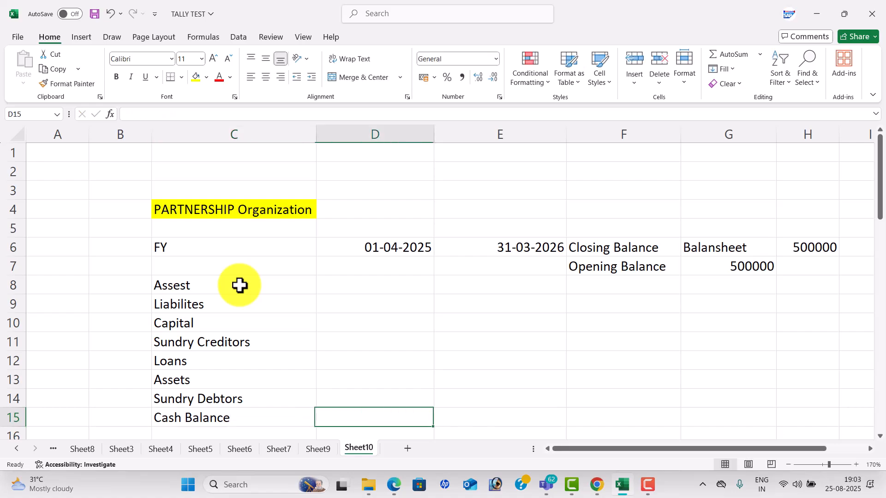
Enter "Items Values" in D11, beside Sundry Creditors.
scroll(240, 283, "down", 1)
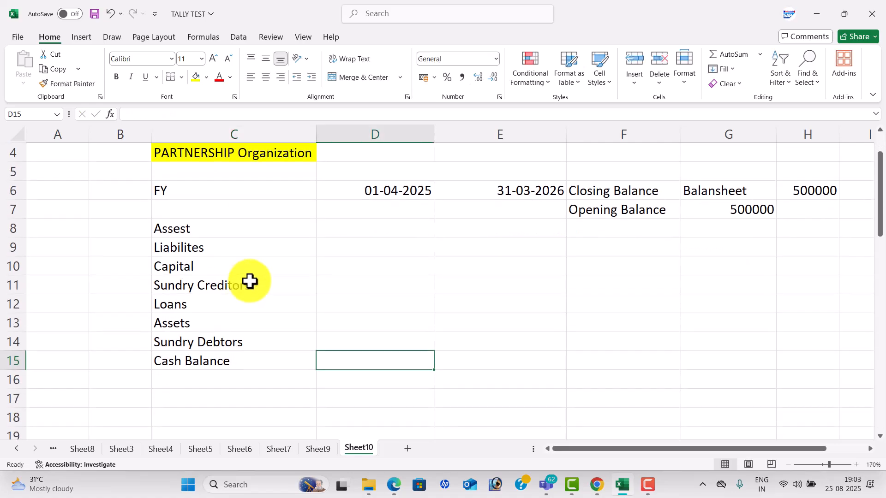
left_click(346, 283)
type("It")
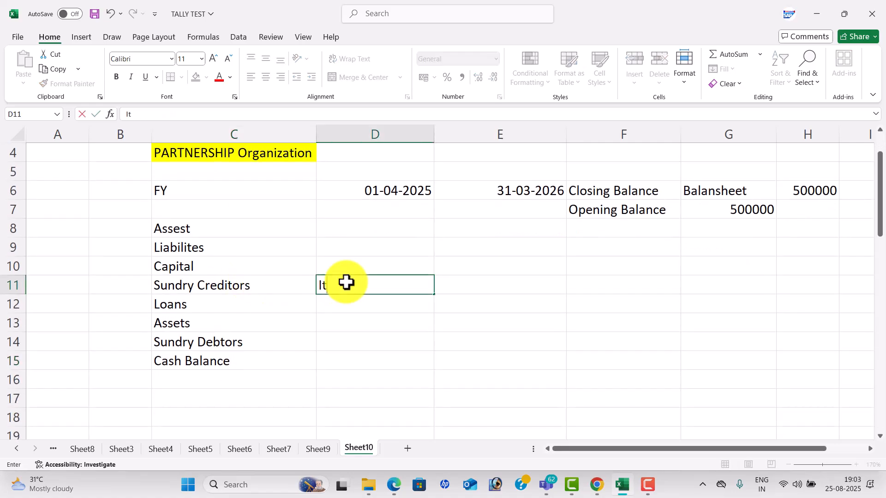
type("ems Values")
key("Return")
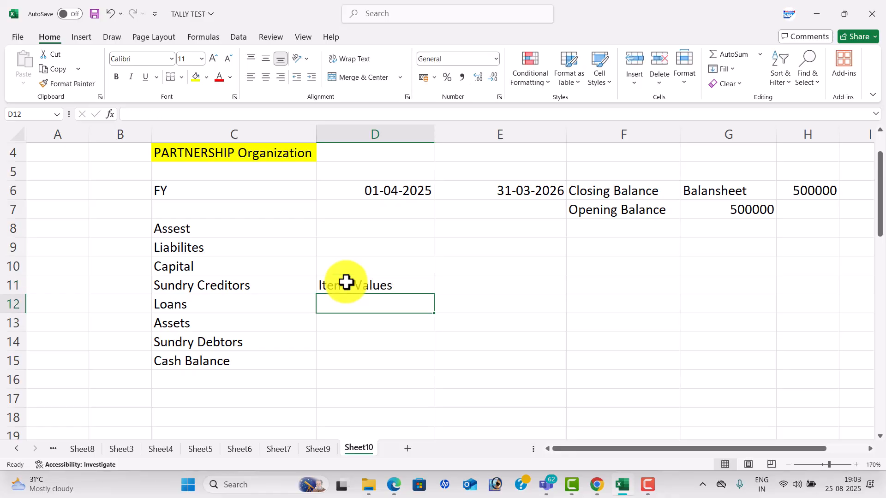
scroll(346, 282, "down", 3)
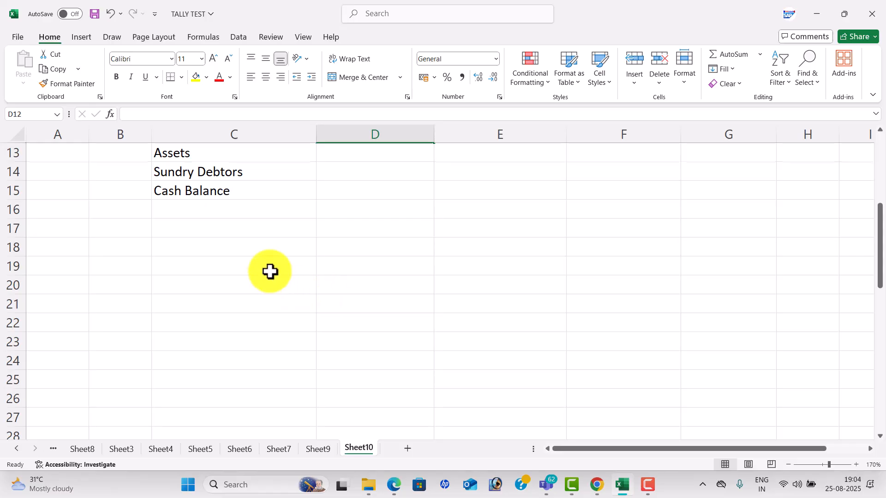
scroll(268, 271, "up", 1)
left_click(192, 282)
left_click(386, 289)
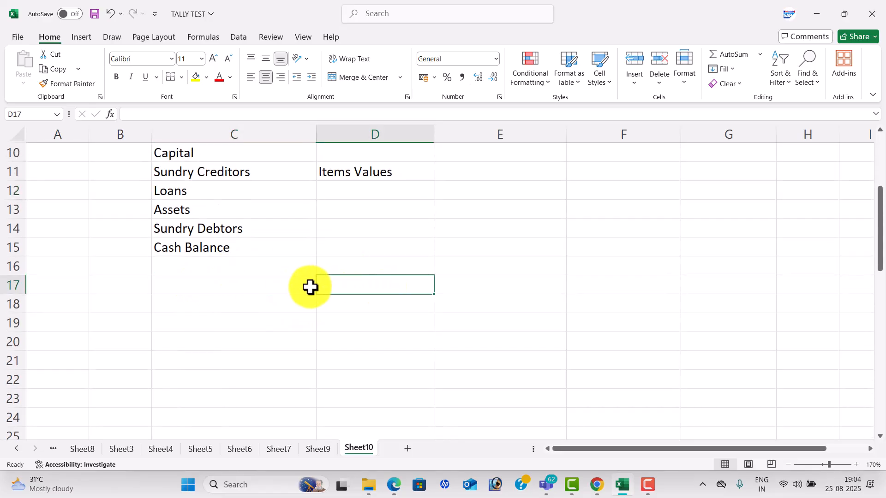
scroll(329, 279, "up", 3)
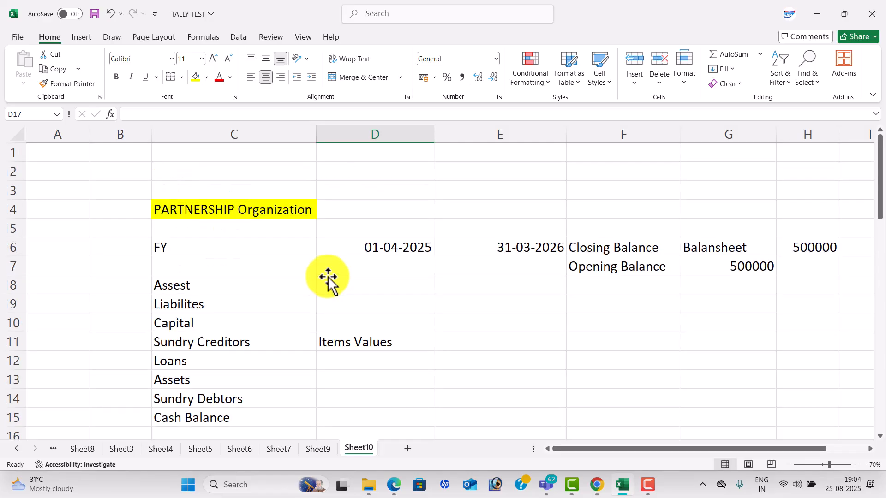
Enter "Opening BALANCE" in D8, beside the Assest label.
left_click(356, 282)
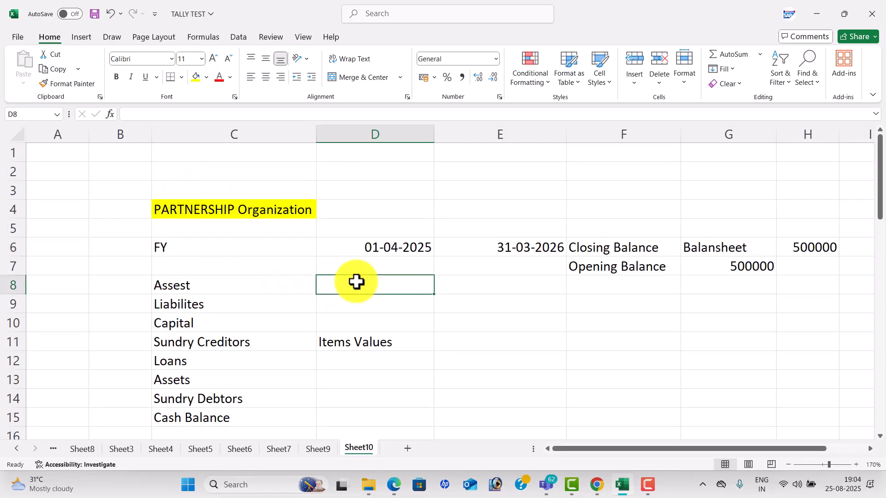
type("Opening BALANCE")
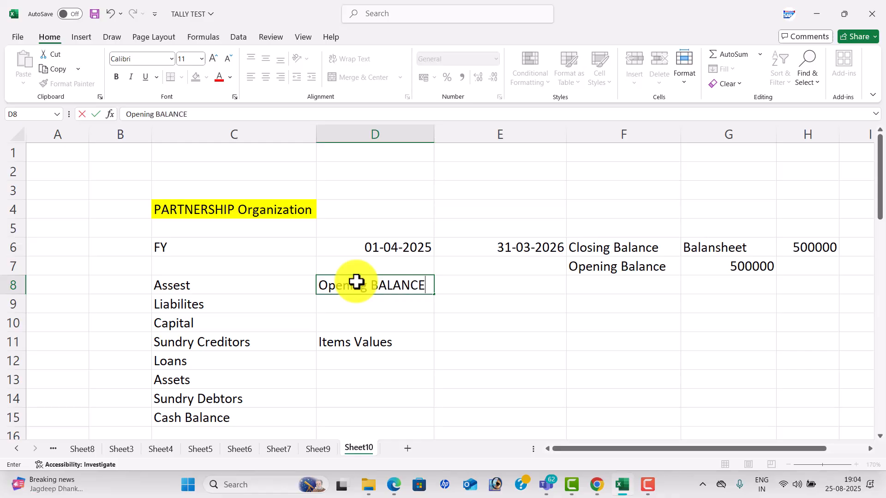
key("Return")
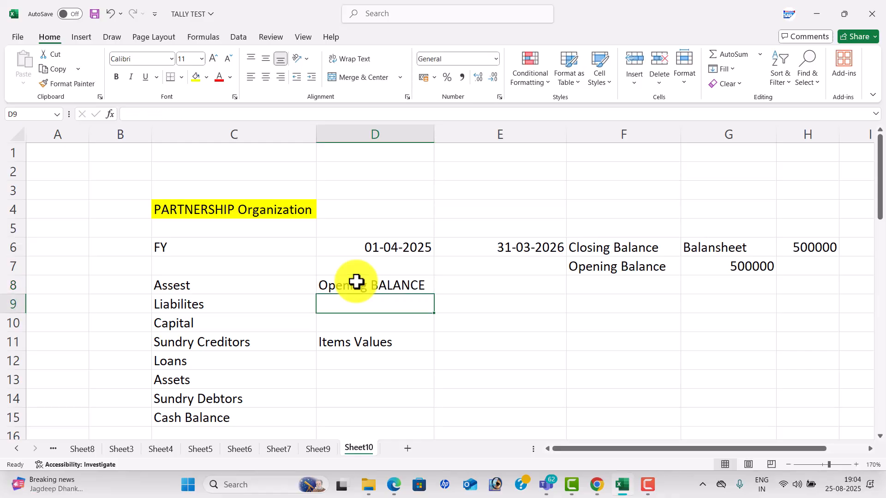
Enter the label "Free Items" in E12, in the Loans row.
left_click_drag(174, 281, 415, 411)
scroll(407, 302, "down", 2)
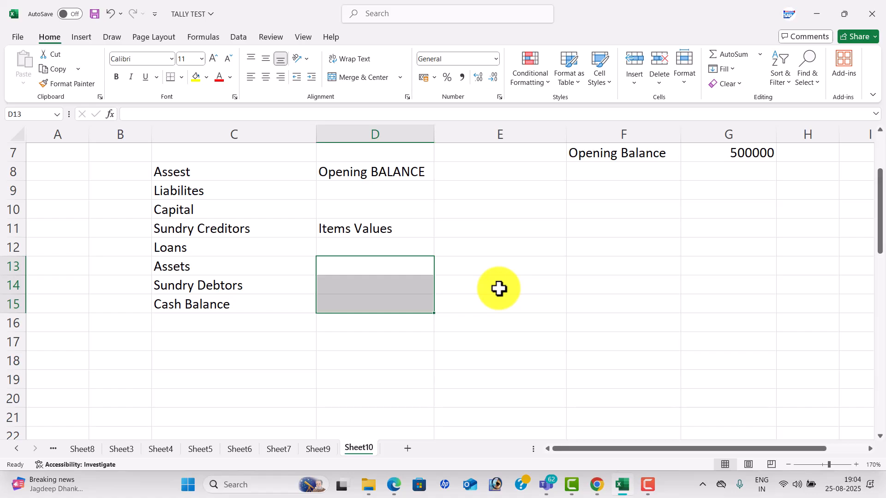
left_click(501, 254)
type("fR")
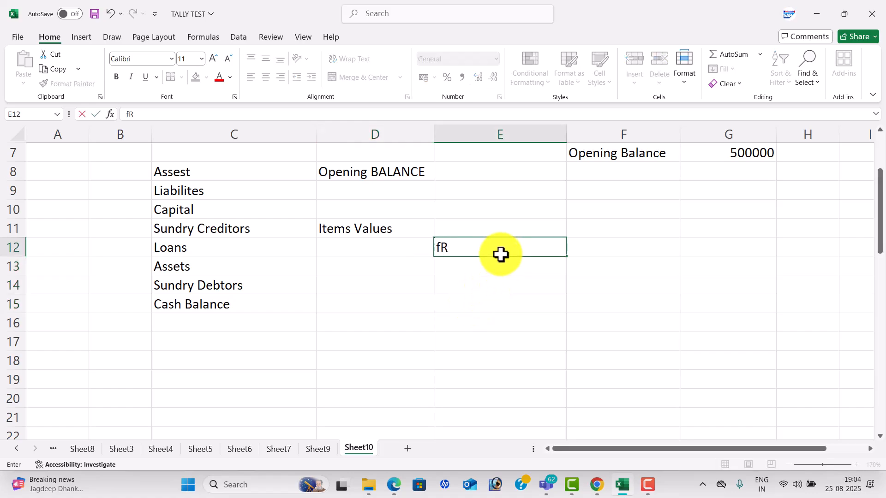
key("BackSpace")
key("BackSpace")
type("Free Items")
key("Return")
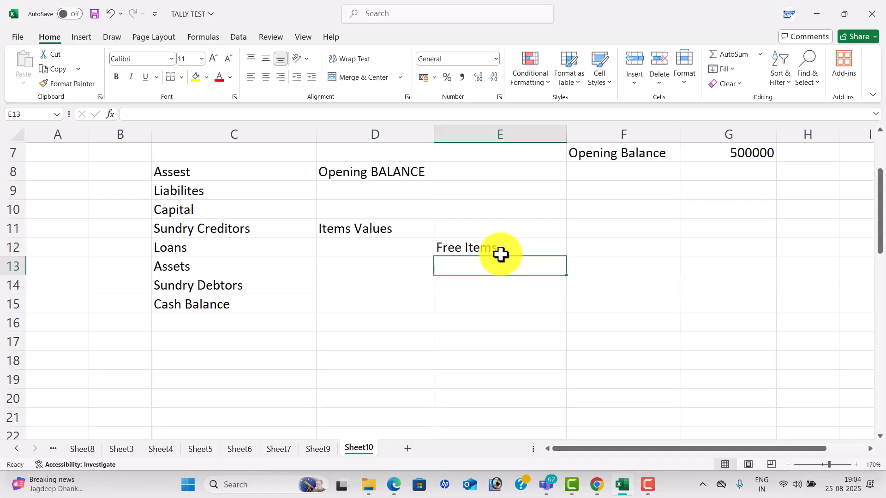
Enter the label "Salary Aadvances" in E13, below Free Items.
type("Salary")
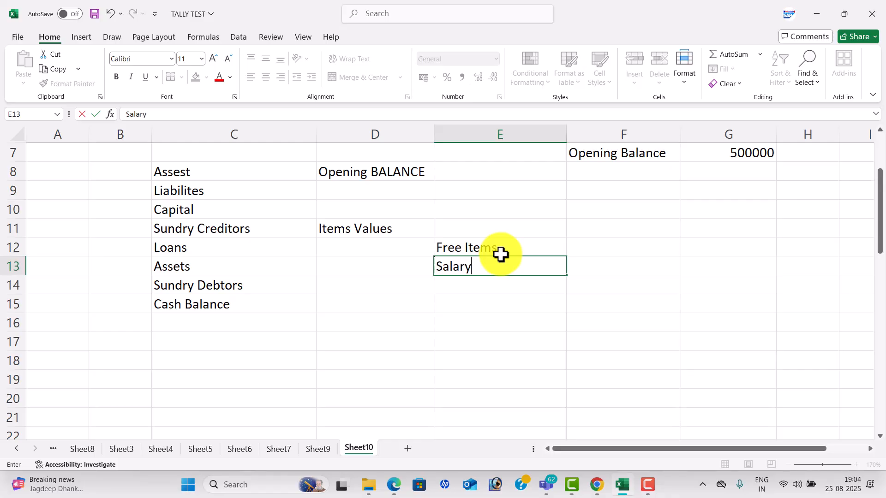
type(" Aadvances")
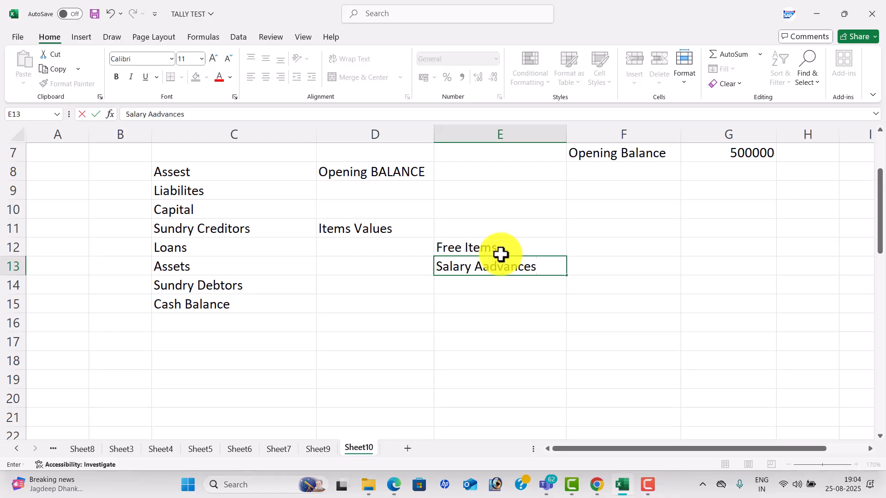
key("Return")
Enter the label "YEAR END activities" in E14, below Salary Aadvances.
type("D")
key("BackSpace")
type("YEAR")
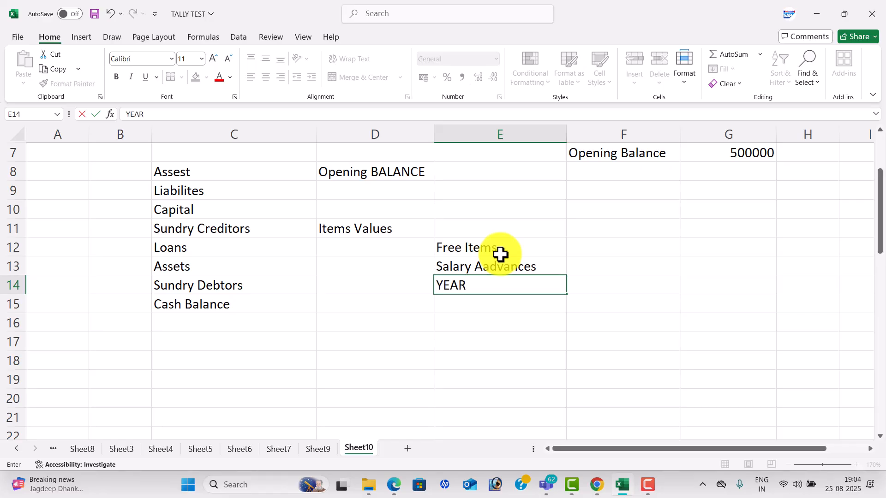
type(" END activt")
key("BackSpace")
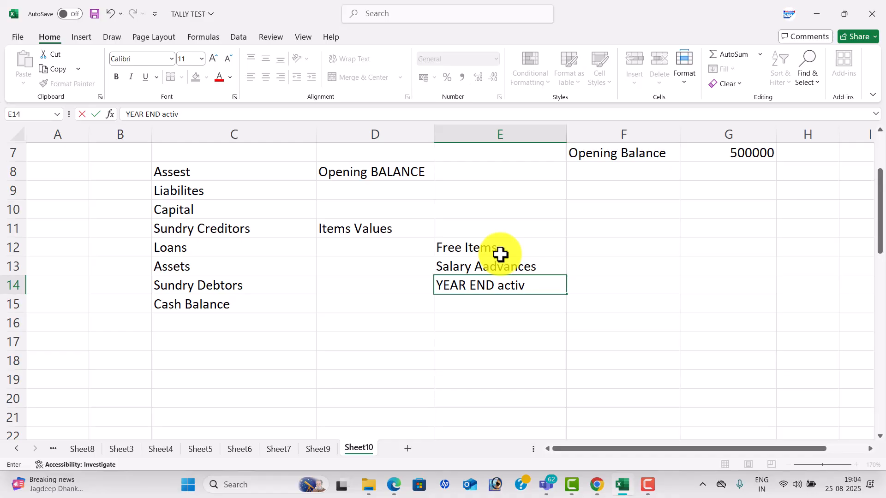
type("ities")
key("Return")
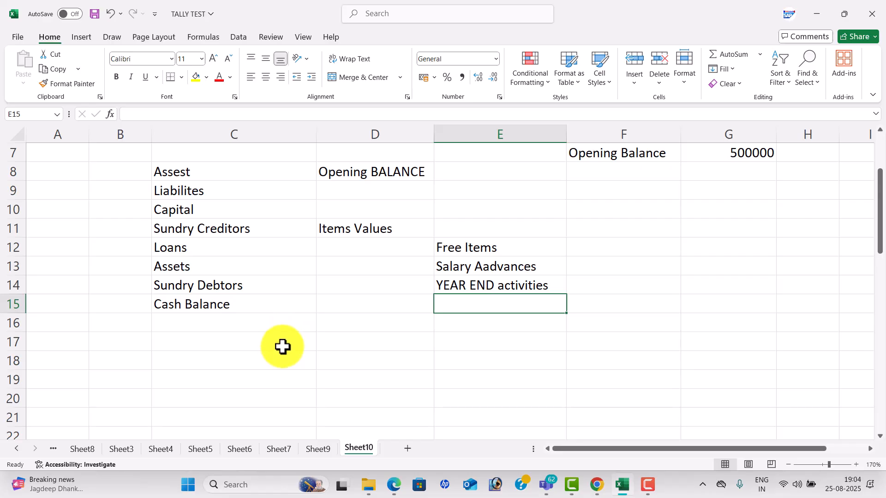
Enter the label "Remunerations" in D16, below the Cash Balance row.
left_click(348, 318)
type("R")
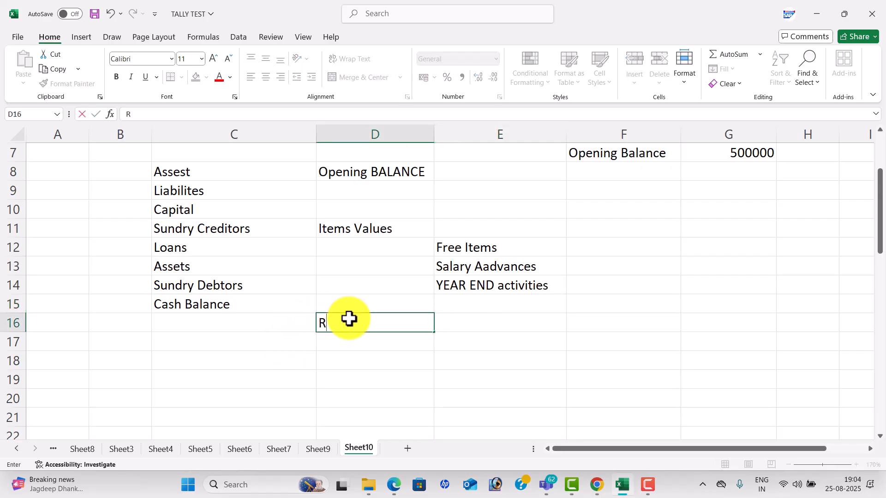
type("emunerations")
key("Return")
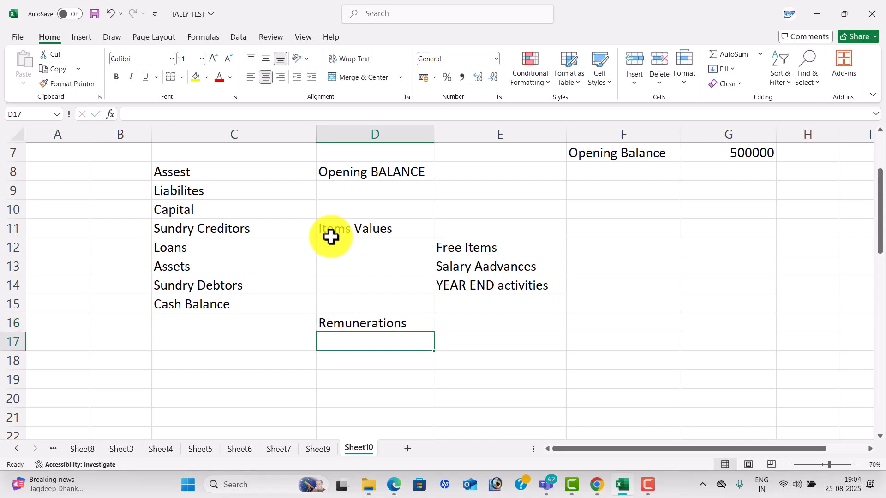
Highlight the Remunerations cell D16 with a yellow fill.
scroll(352, 263, "up", 2)
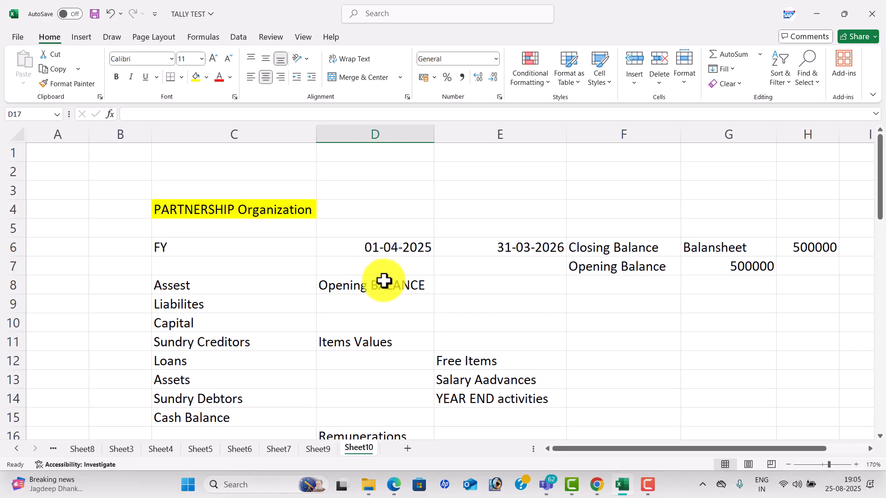
left_click(410, 279)
scroll(421, 281, "down", 3)
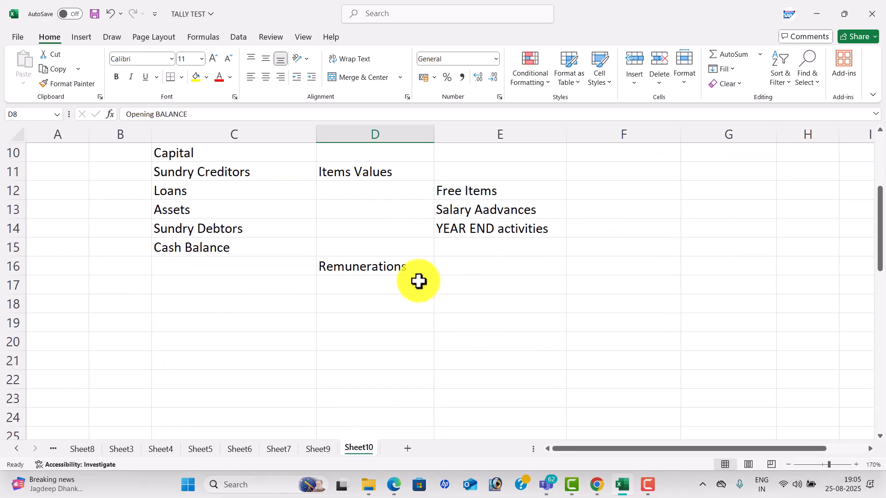
left_click(409, 277)
left_click(400, 266)
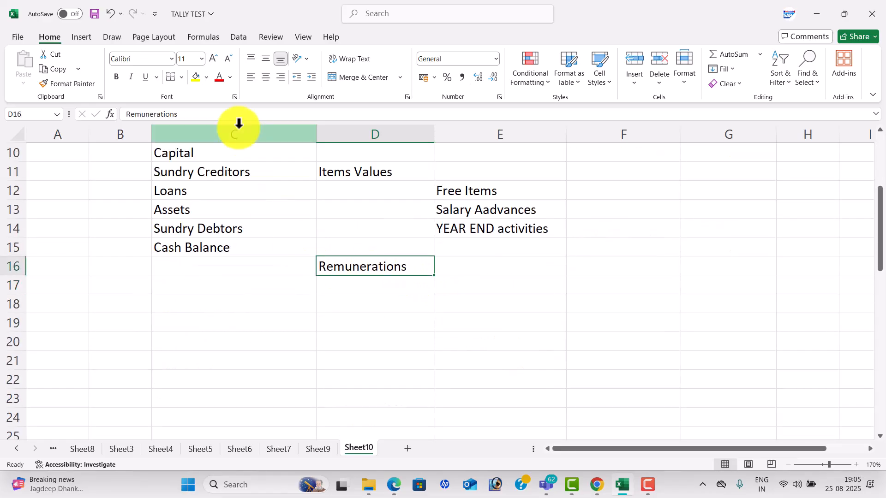
left_click(196, 77)
left_click(435, 361)
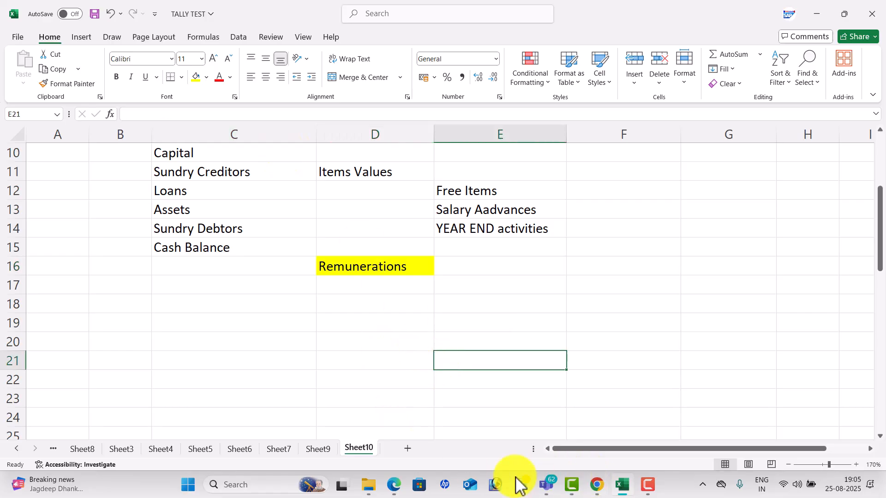
Find TallyPrime with the Windows search and open it.
left_click(265, 485)
type("tall")
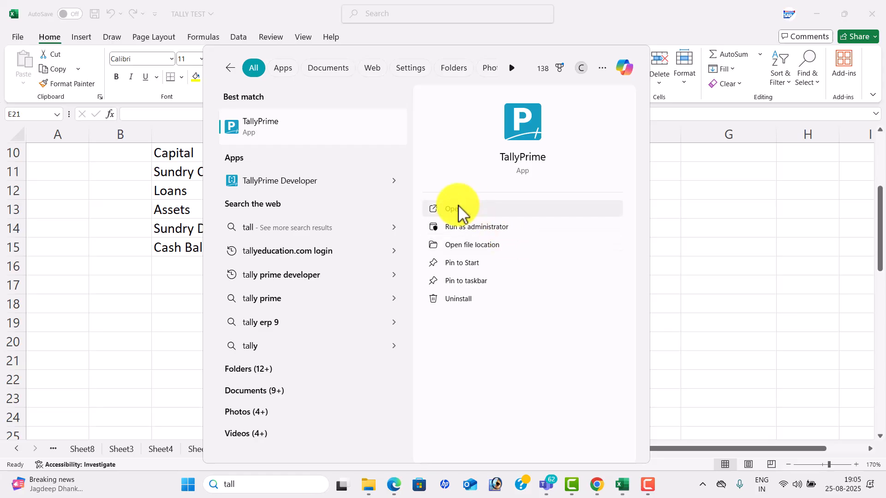
left_click(460, 210)
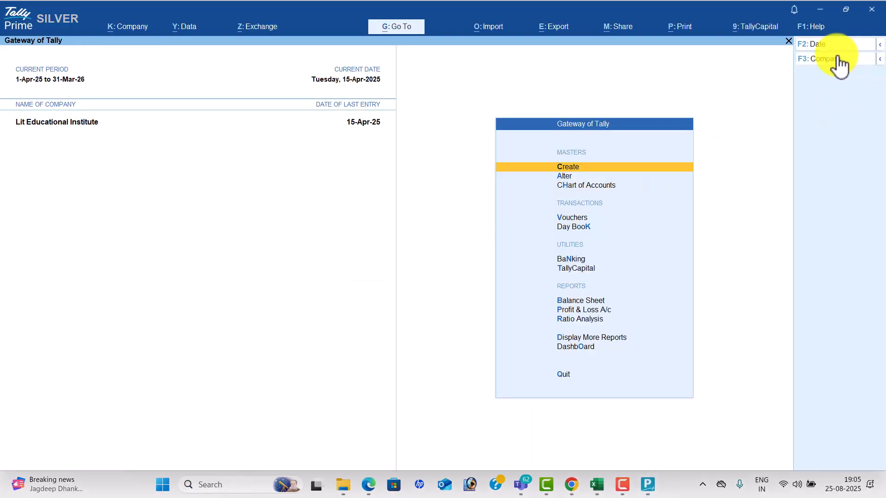
Start creating a new company in TallyPrime with the name "Partnership Organization".
left_click(837, 58)
key("Up")
key("Return")
key("Return")
key("Up")
key("Up")
key("Up")
key("Up")
key("Up")
key("Up")
key("Return")
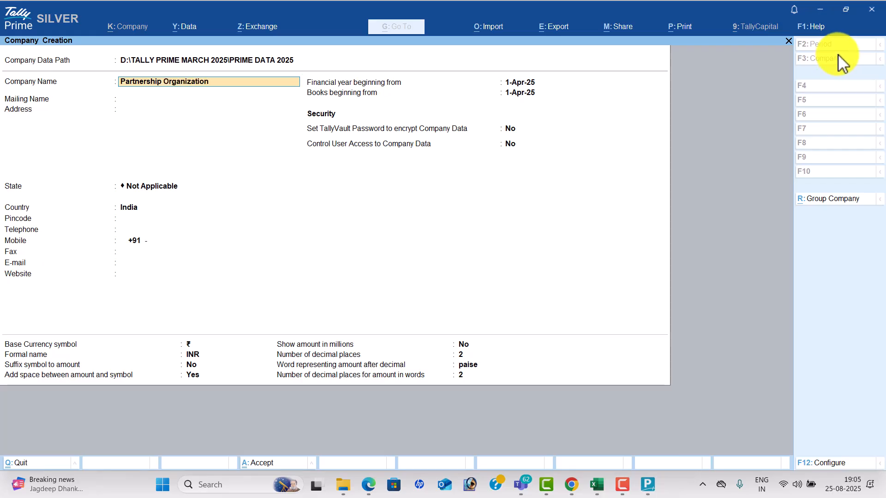
Keep the company name as mailing name, set the state to Andhra Pradesh and save the company.
key("Return")
key("Return")
key("Return")
key("Down")
key("Down")
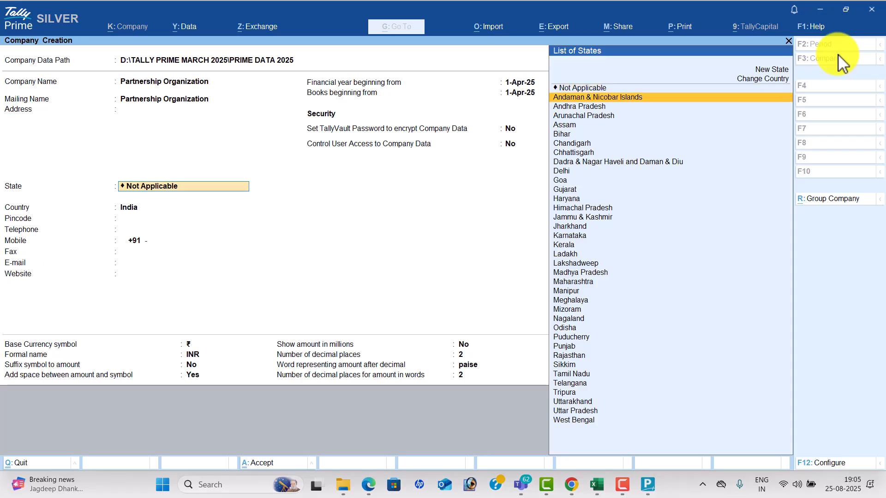
key("Return")
key("ctrl")
key("ctrl+a")
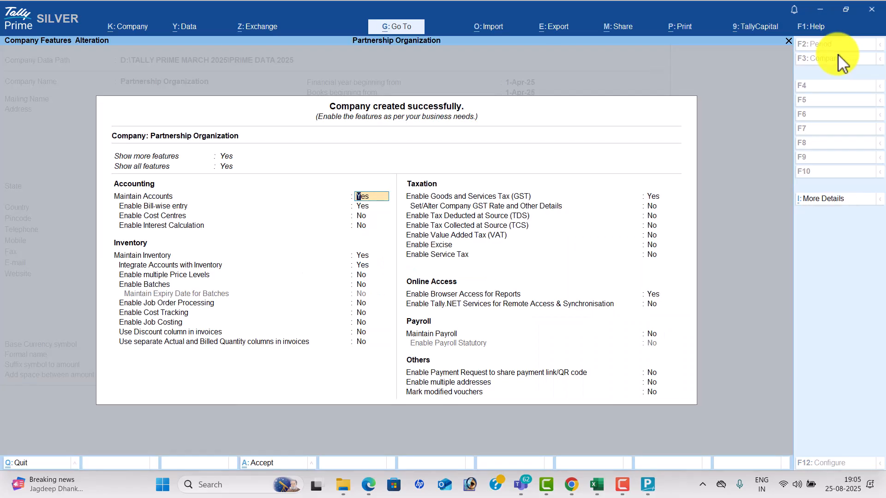
Disable bill-wise entry in the features of Partnership Organization, keeping accounts maintained and cost centres off.
key("Return")
key("n")
key("Return")
key("Return")
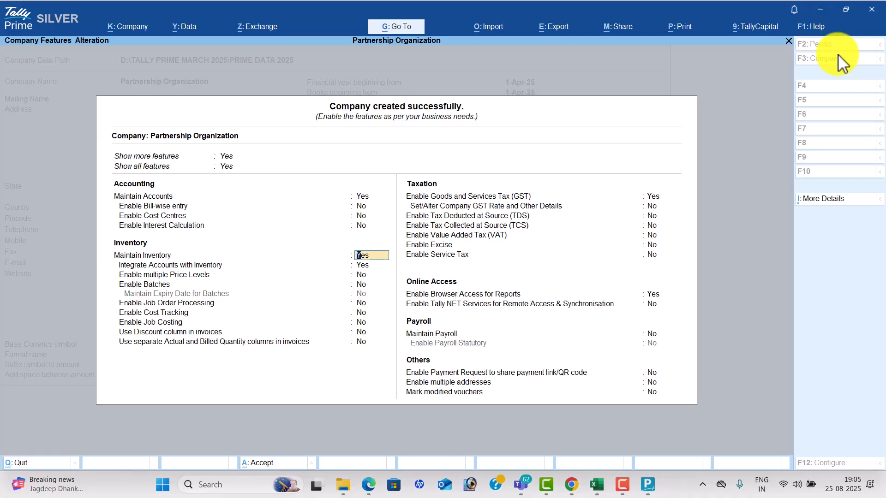
Accept the inventory defaults, keep GST enabled and advance through its registration details to the GSTIN/UIN field.
key("Return")
key("Return")
key("Return")
key("Return")
key("Return")
key("Return")
key("Return")
key("Return")
key("Return")
key("Return")
key("Return")
key("Return")
key("Return")
Switch to Professinal Material S.pdf in Edge and read the partnership's GSTIN on page 54.
key("alt+Tab")
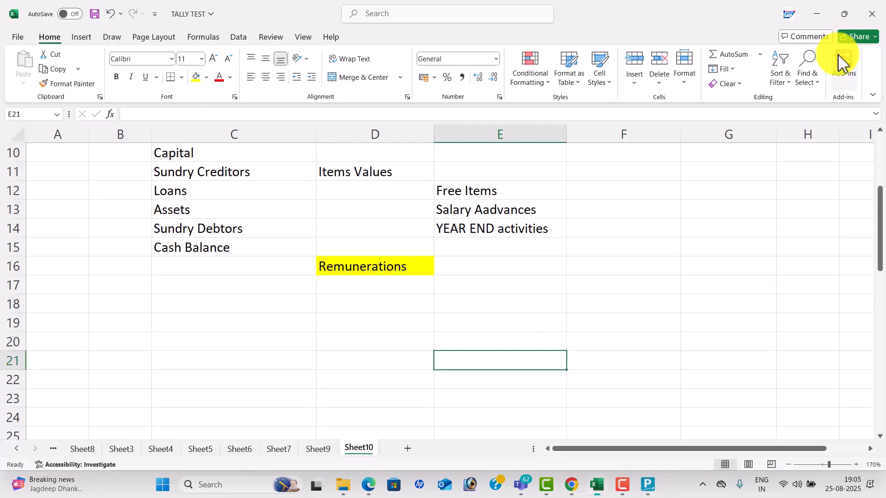
key("alt+Tab")
key("alt+Tab")
key("alt+Tab")
key("alt+Tab")
key("alt+Tab")
key("alt+Tab")
key("alt+Tab")
key("alt+Tab")
key("alt+Tab")
key("alt+Tab")
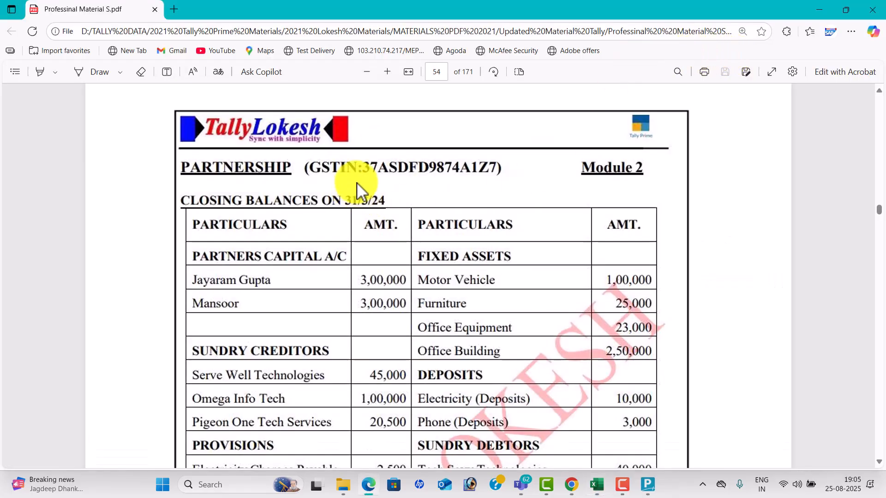
key("alt+Tab")
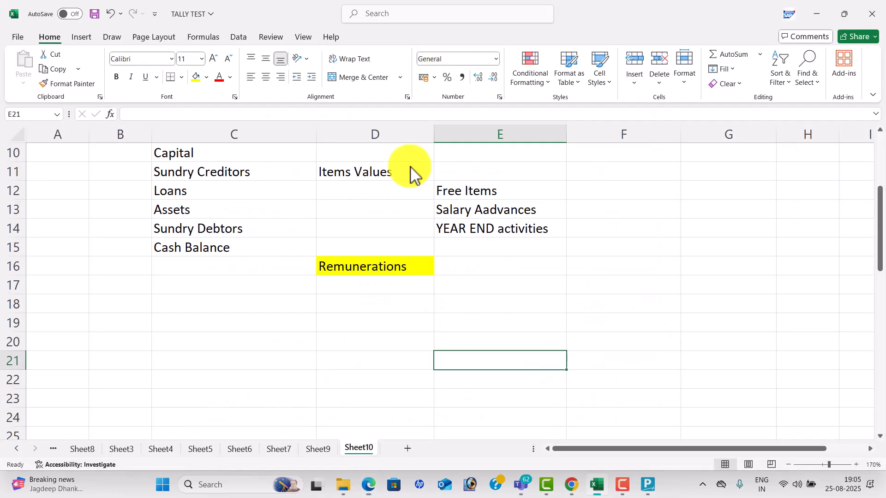
Enter the partnership's GSTIN from the PDF heading in TallyPrime's GST registration details.
key("alt+Tab")
key("alt+Tab")
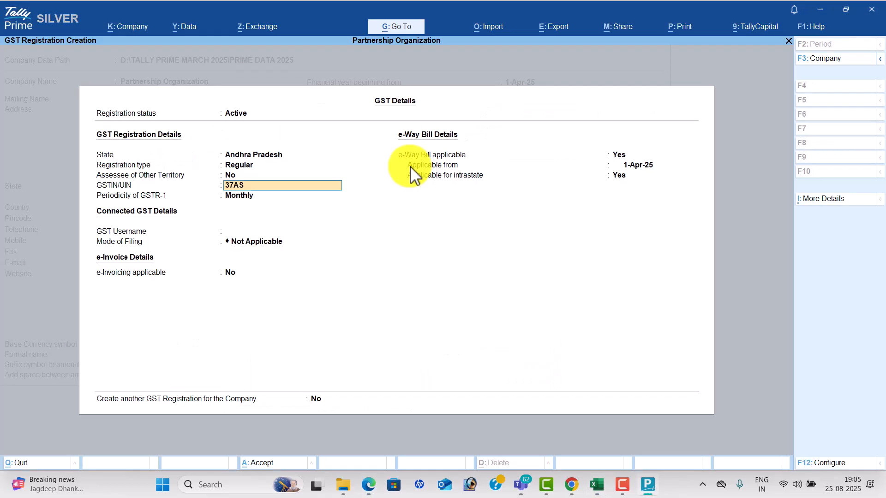
type("FG")
key("alt+Tab")
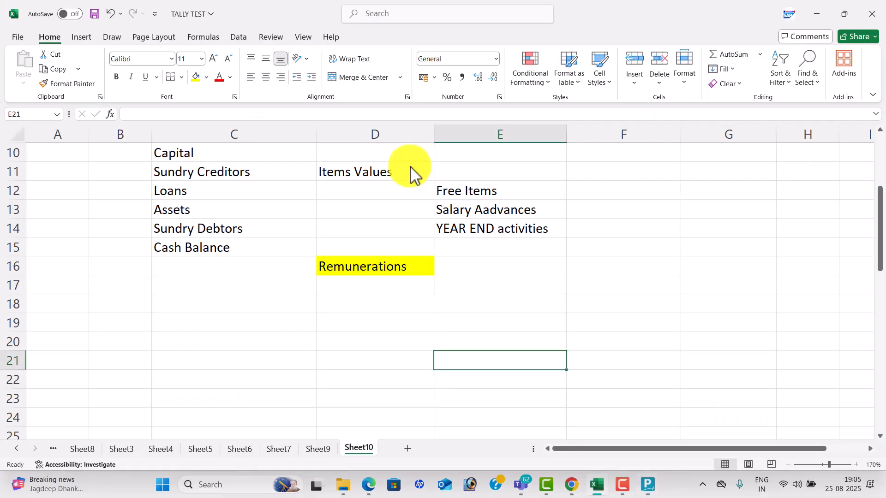
key("alt+Tab")
key("alt+Tab")
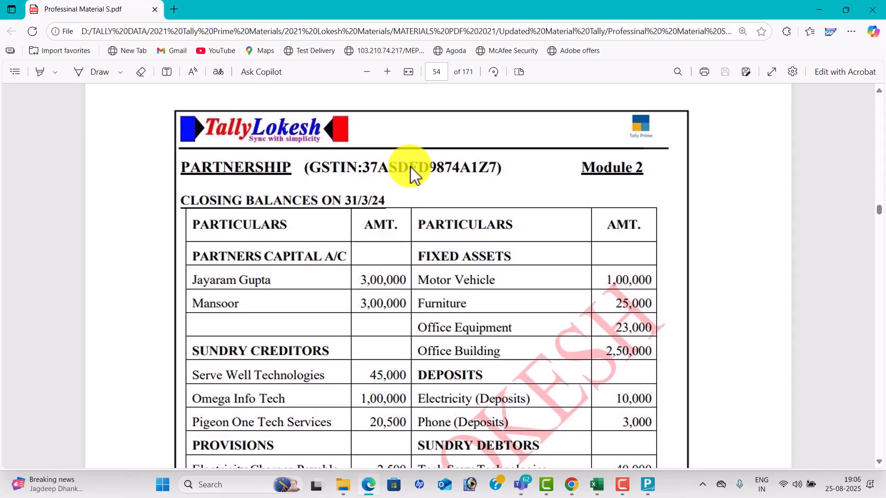
key("alt+Tab")
key("alt+Tab")
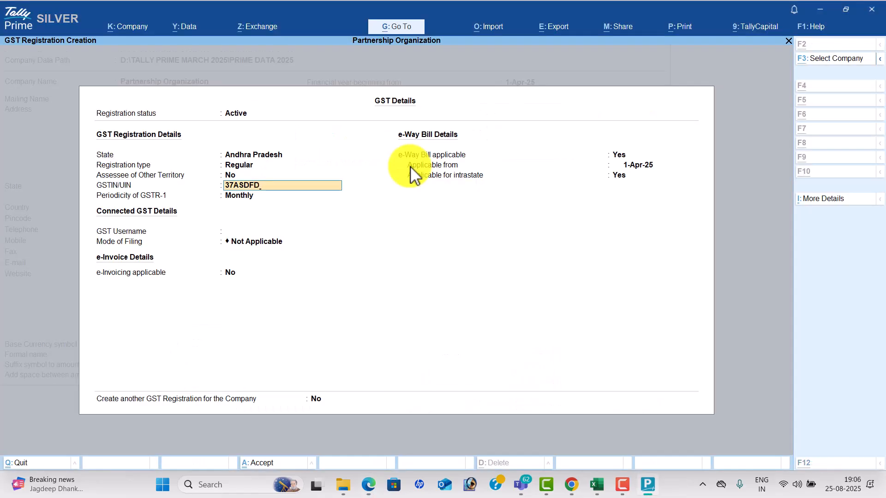
key("alt+Tab")
key("alt+Tab")
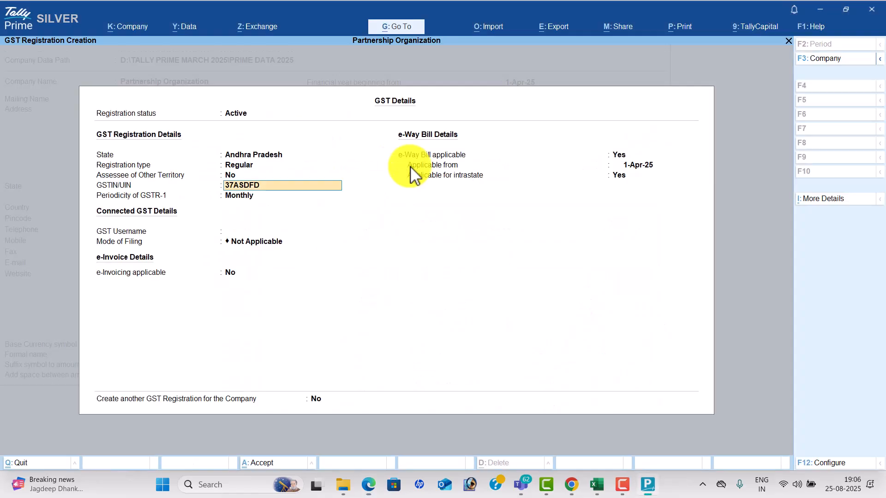
type("9874")
key("alt+Tab")
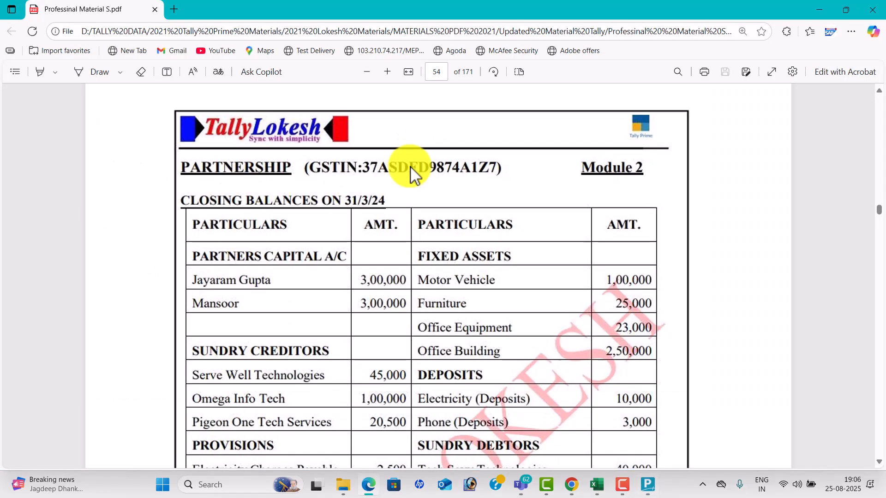
key("alt+Tab")
type("A1")
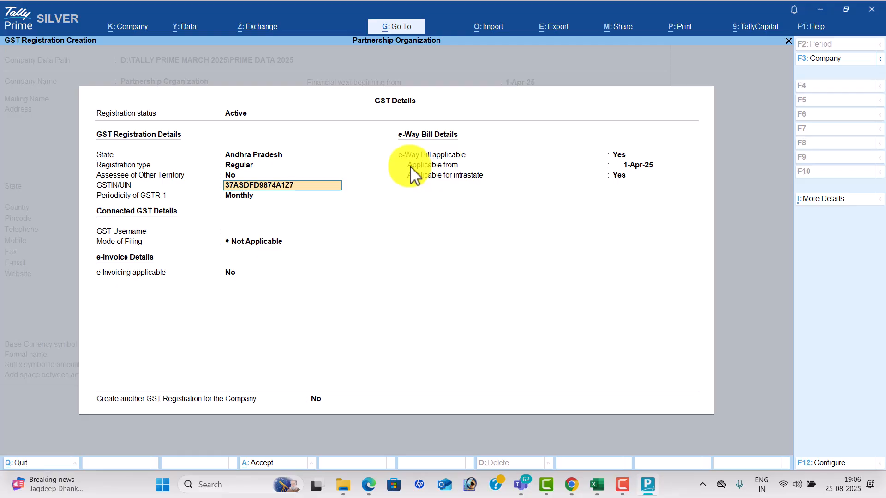
Save the GST registration with monthly GSTR-1 periodicity and accept the company features.
key("Return")
key("ctrl+a")
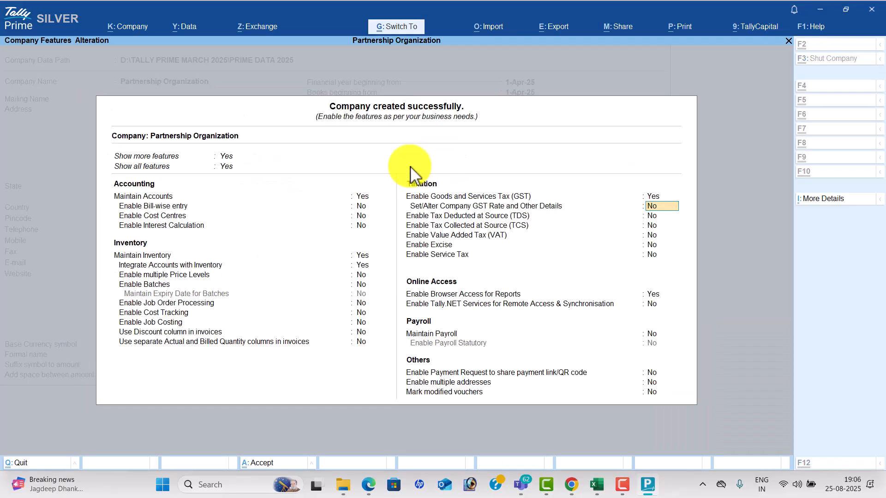
key("ctrl+a")
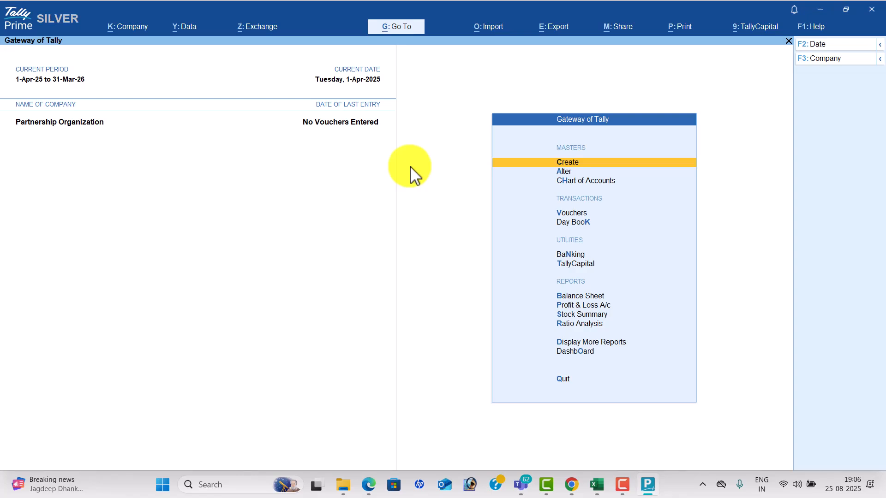
Start a new ledger in TallyPrime and check the partners' capital accounts in the PDF's closing balances.
key("Return")
key("Down")
key("Return")
key("alt+Tab")
left_click(414, 173)
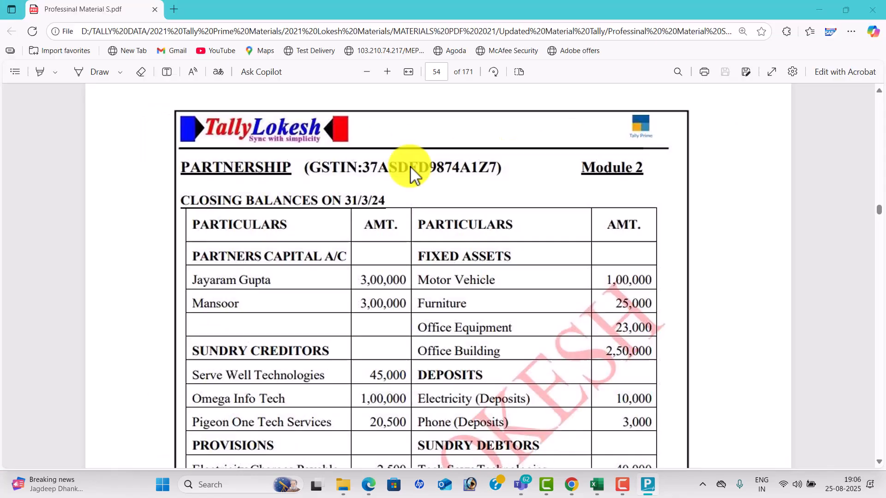
scroll(399, 184, "down", 3)
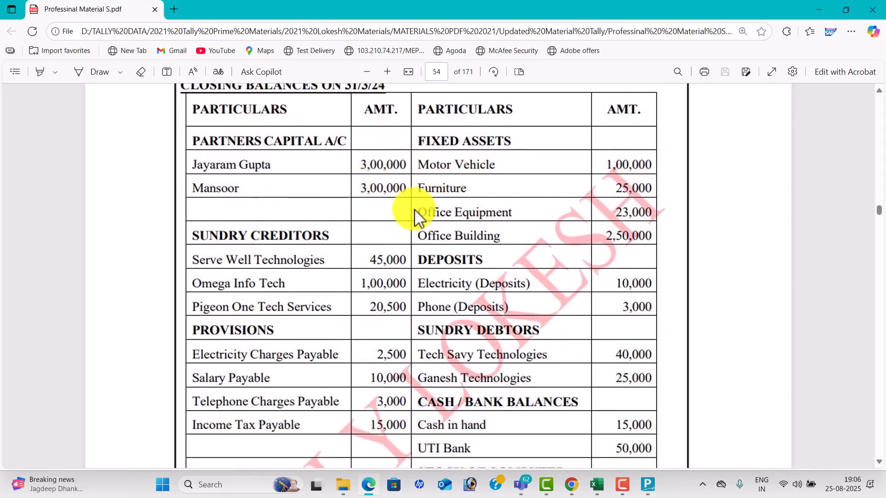
key("alt+Tab")
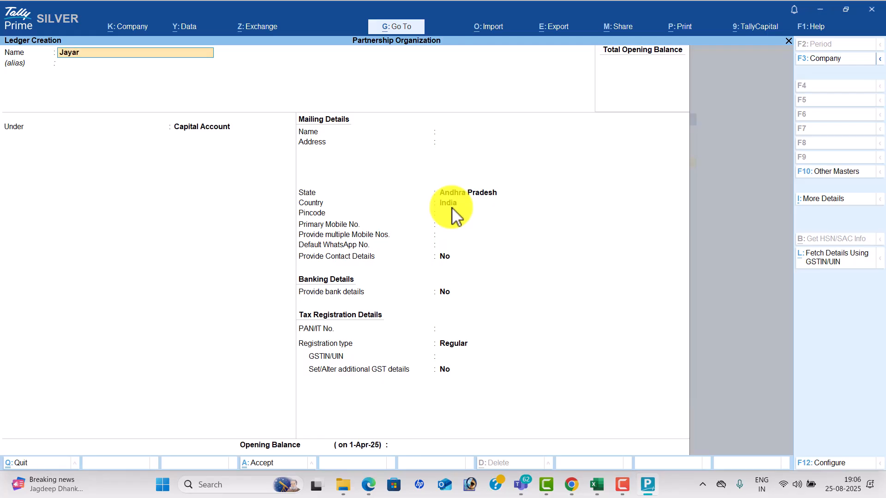
Enter the first partner's full name as the ledger name under Capital Account, keeping the default mailing and tax details.
type("Jayaram Gupta")
key("Return")
key("Return")
key("Return")
key("Return")
key("Return")
key("Return")
key("Return")
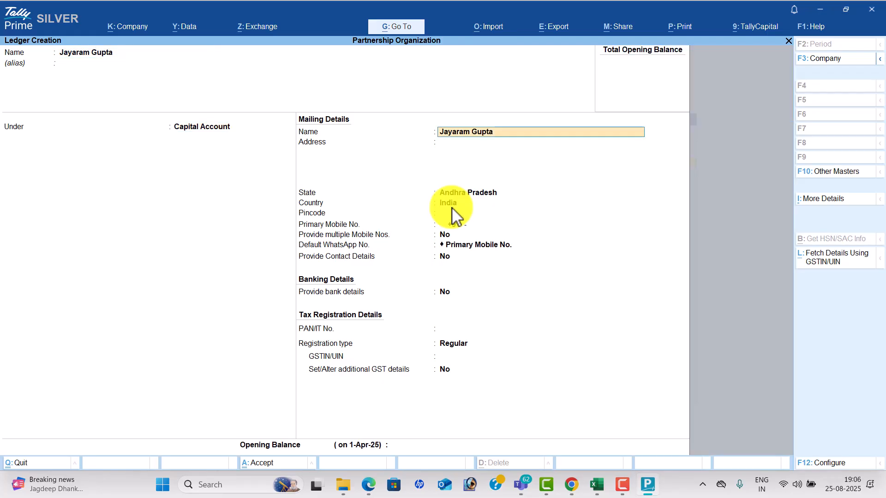
key("Return")
key("Return")
key("Return")
key("Return")
key("Return")
key("Return")
key("Return")
key("Return")
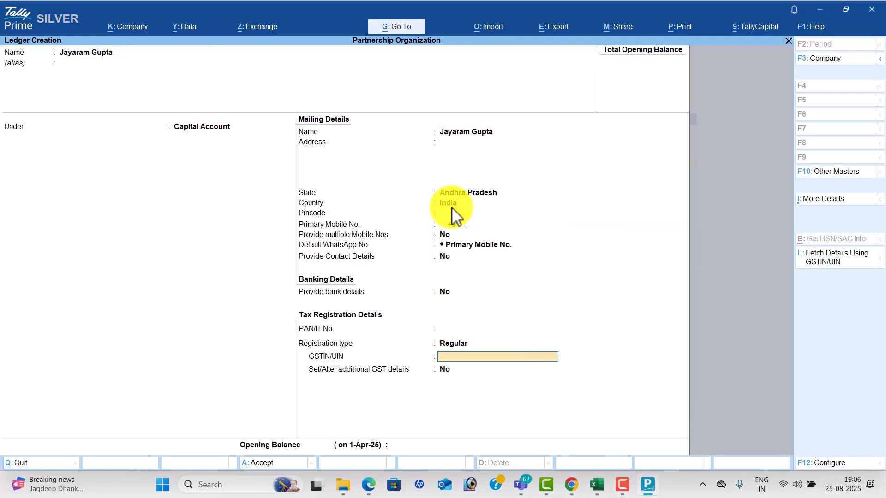
Set the first partner's opening balance to 3,00,000 Cr and save the ledger.
type("3,00,000")
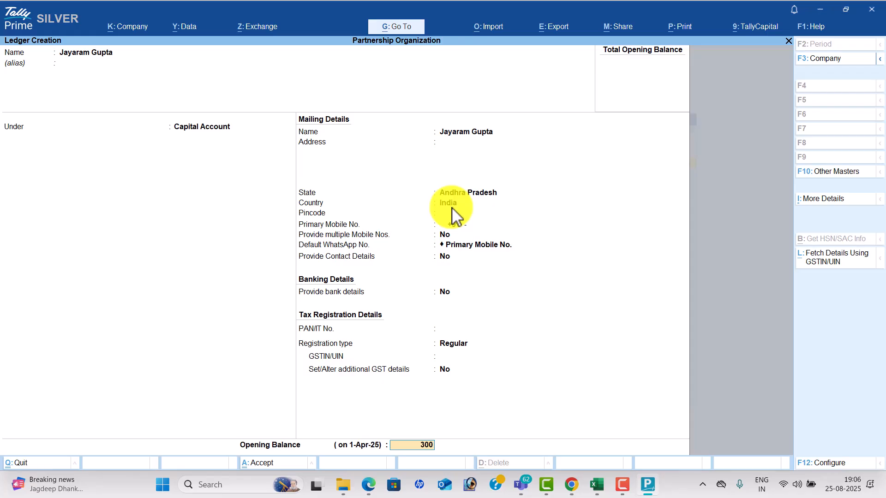
key("Return")
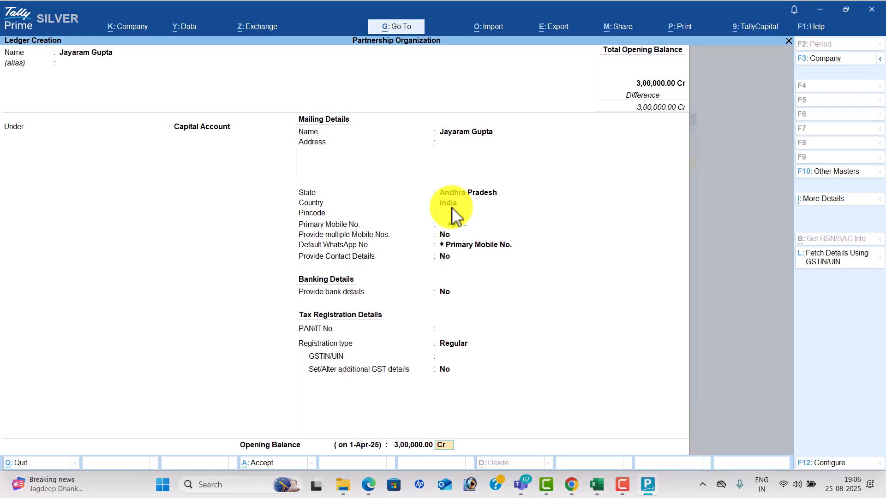
key("Return")
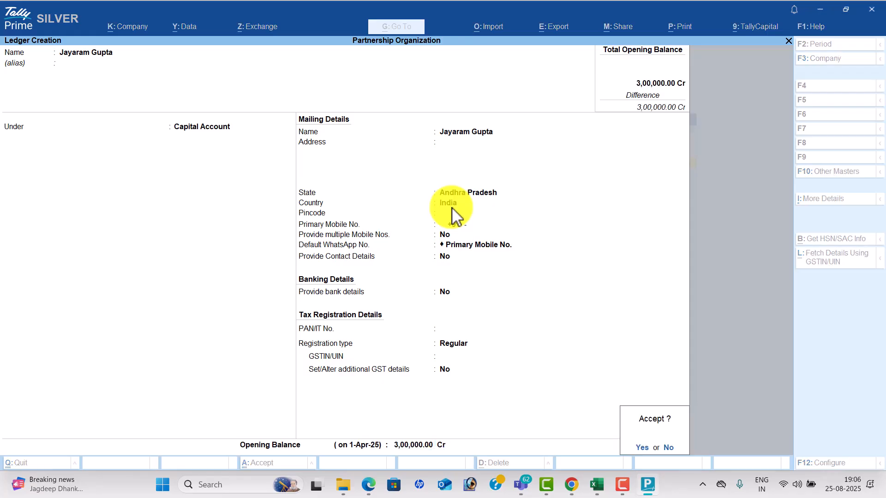
key("Return")
Name the next ledger with the second partner's name plus "Capital" under Capital Account, keeping the default mailing and tax details.
type("Mansoor Capital")
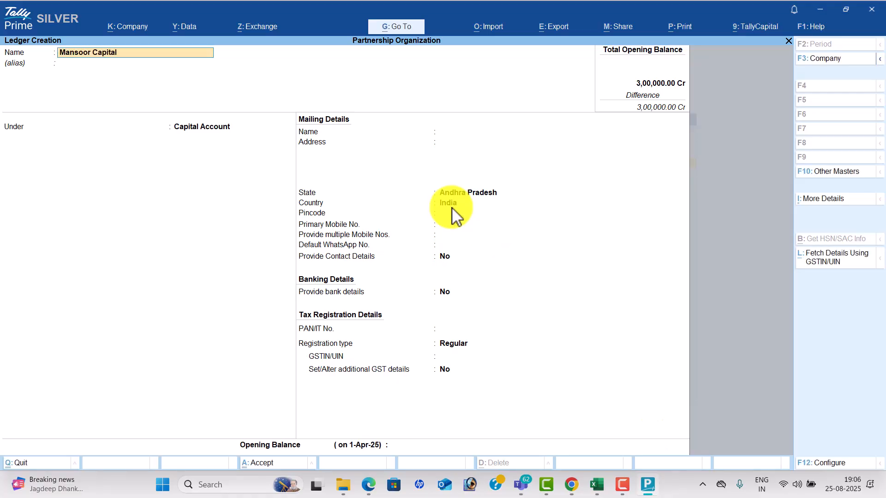
key("Return")
key("Return")
key("Return")
key("Return")
key("Return")
key("Return")
key("Return")
key("Return")
key("Return")
key("Return")
key("Return")
key("Return")
key("Return")
key("Return")
key("Return")
Give the second partner's capital ledger an opening balance of 3,00,000 Cr and save it.
type("300000")
key("Return")
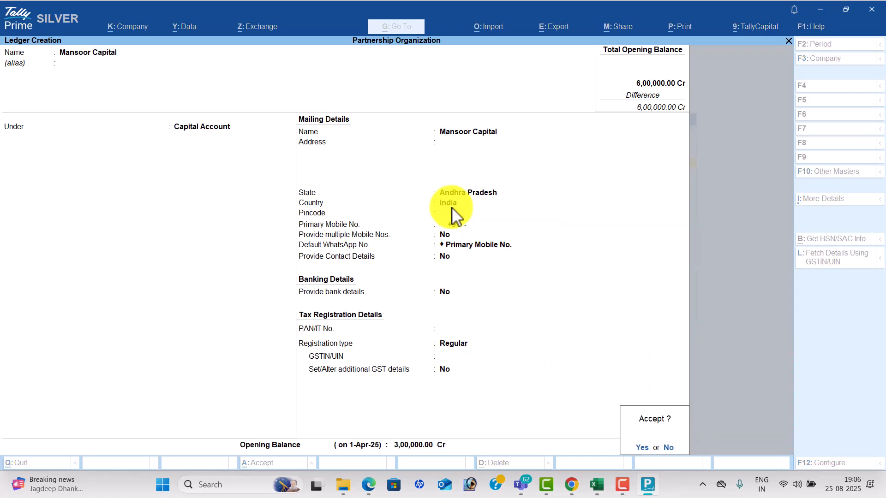
key("Return")
Name the next ledger Serve Well Technologies, place it under Sundry Creditors, and keep the default mailing and banking details.
key("alt+Tab")
scroll(370, 263, "down", 1)
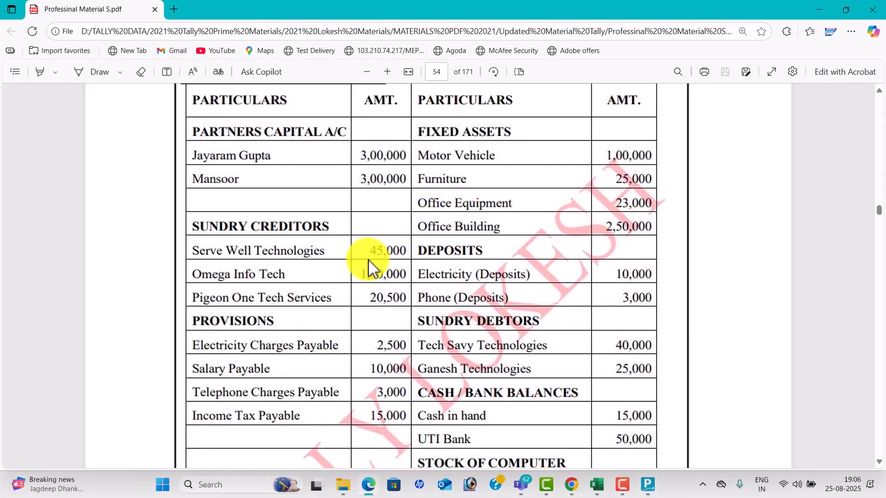
key("alt+Tab")
type("Serve well")
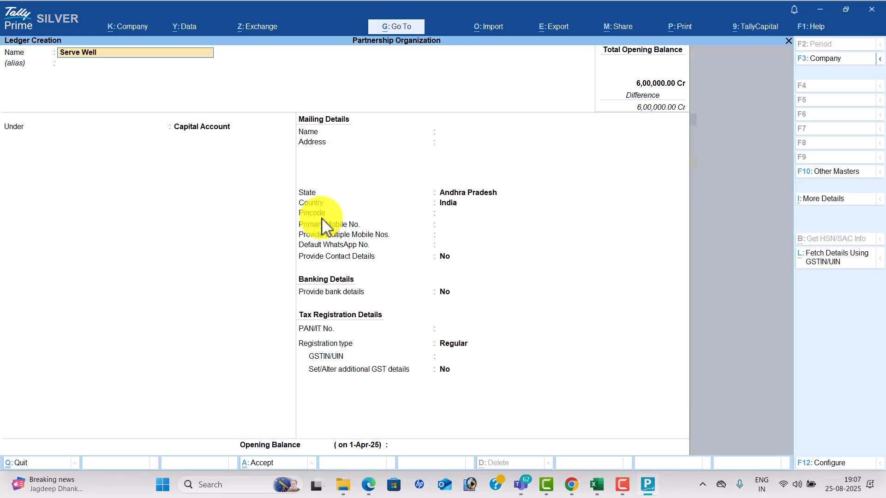
type(" Technologies")
key("Return")
type("Sun")
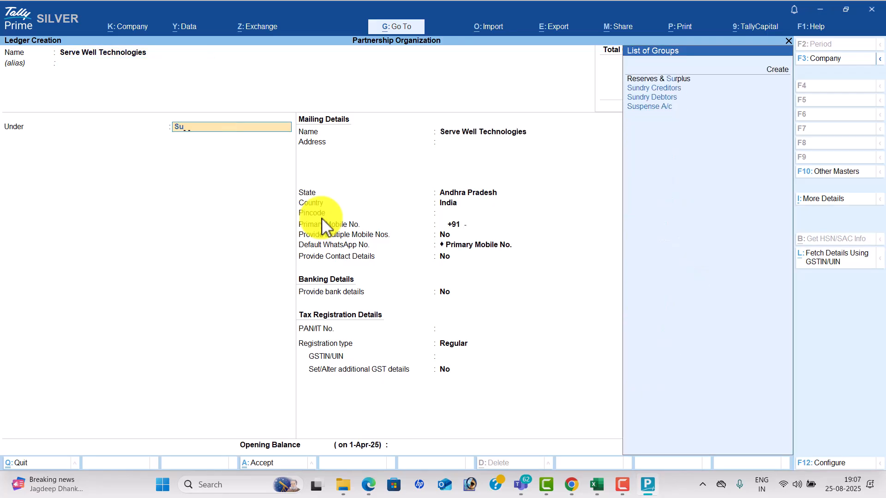
key("Return")
key("Return")
key("Return")
key("Return")
key("Return")
key("Return")
key("Return")
key("Return")
key("Return")
key("Return")
key("Return")
key("Return")
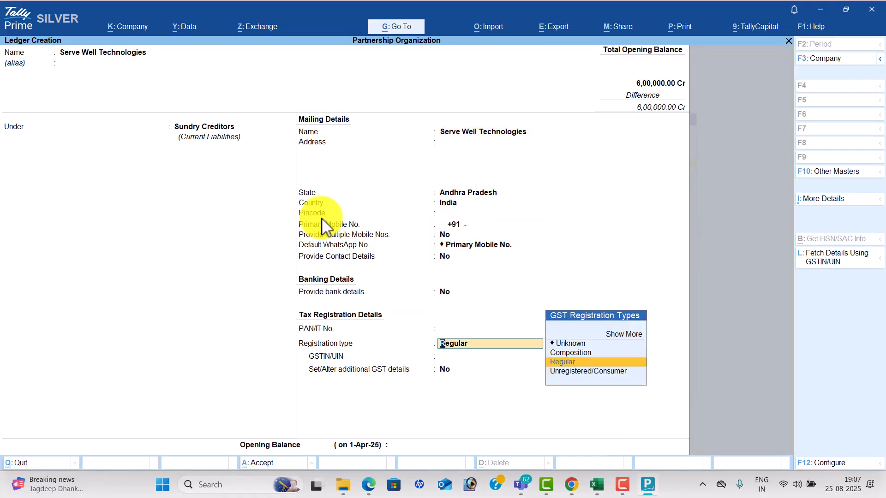
Keep Regular registration with the GSTIN prefix 37, give Serve Well Technologies an opening balance of 45,000 Cr, and save the ledger.
key("Return")
key("Return")
key("Return")
key("alt+Tab")
key("alt+Tab")
type("45000")
key("Return")
key("Return")
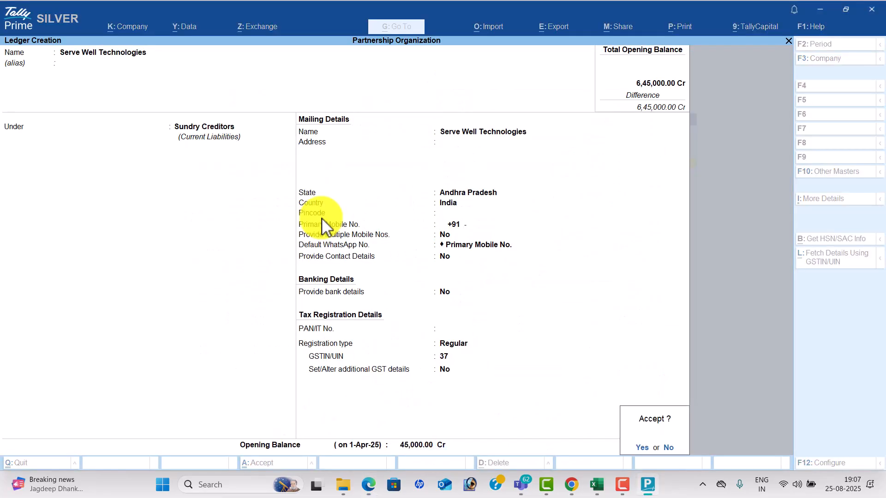
key("Return")
Name the next ledger Omega Infotech under Sundry Creditors, keeping the default mailing details and Regular registration type.
key("alt+Tab")
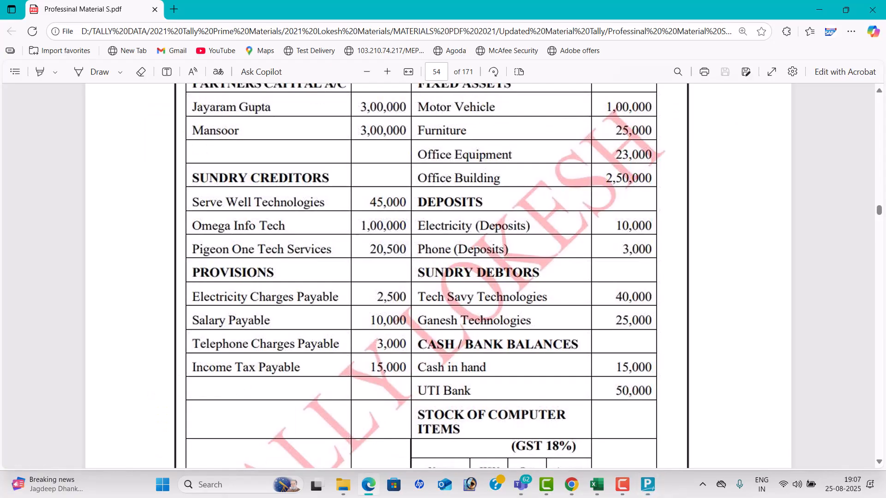
key("alt+Tab")
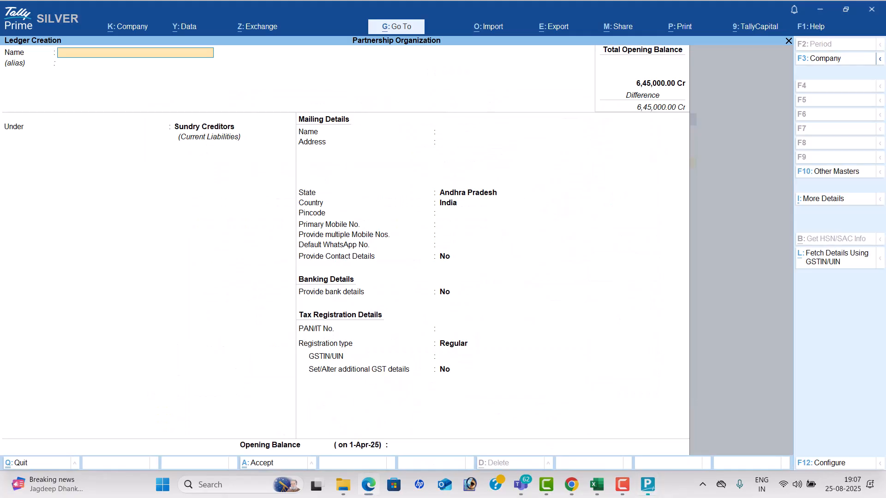
type("Ome")
key("Return")
key("Return")
key("Return")
key("Return")
key("Return")
key("Return")
key("Return")
key("Return")
key("Return")
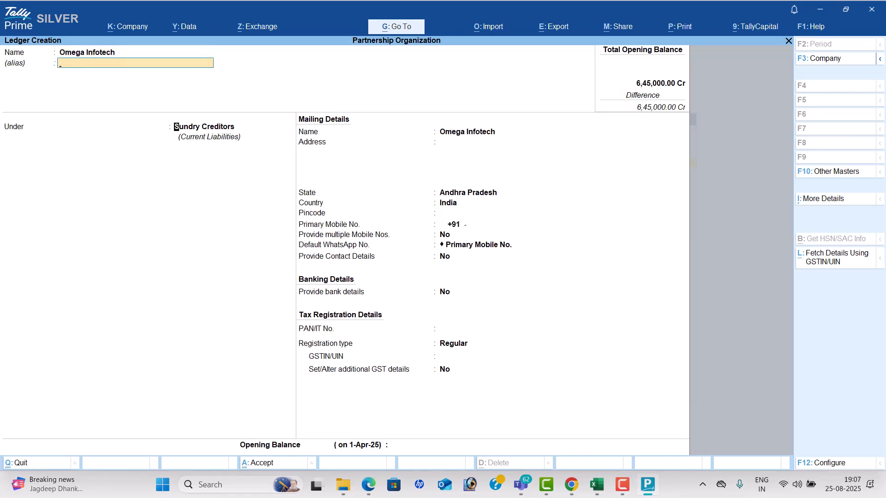
key("Return")
key("Return")
key("Return")
key("Return")
key("Return")
key("Return")
key("Return")
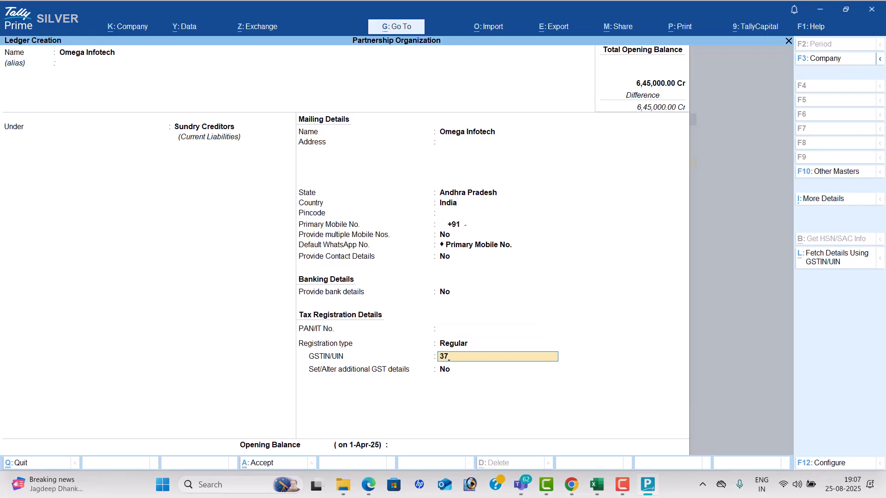
Enter the GSTIN prefix 37 and an opening balance of 1,00,000 Cr for Omega Infotech, and save it.
type("37")
key("Return")
key("Return")
key("alt+Tab")
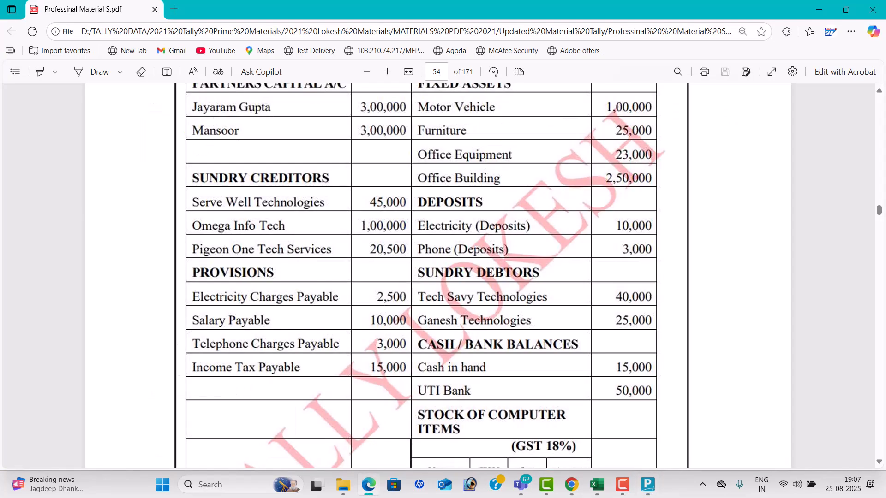
key("alt+Tab")
type("1,00,000")
key("Return")
key("Return")
key("Return")
Name the next ledger Pigeion One Tech Services under Sundry Creditors, keeping the default mailing details and Regular registration type.
key("alt+Tab")
key("alt+Tab")
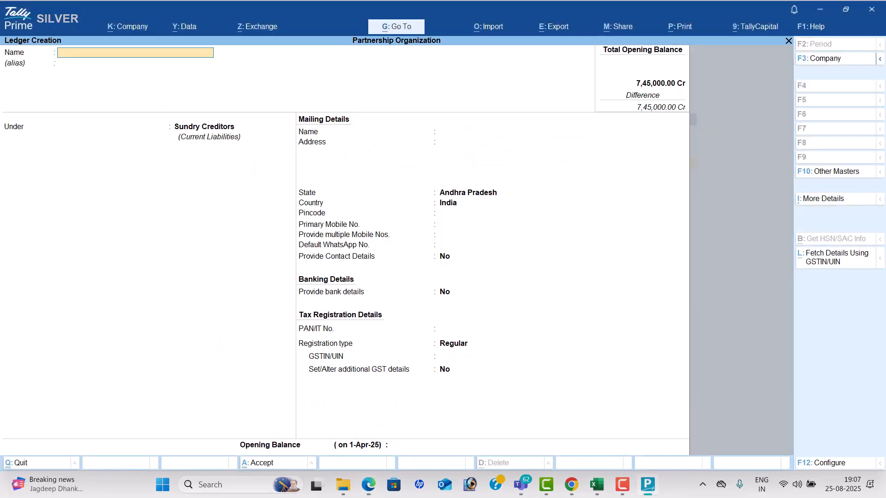
type("Pigeion one Tech Service")
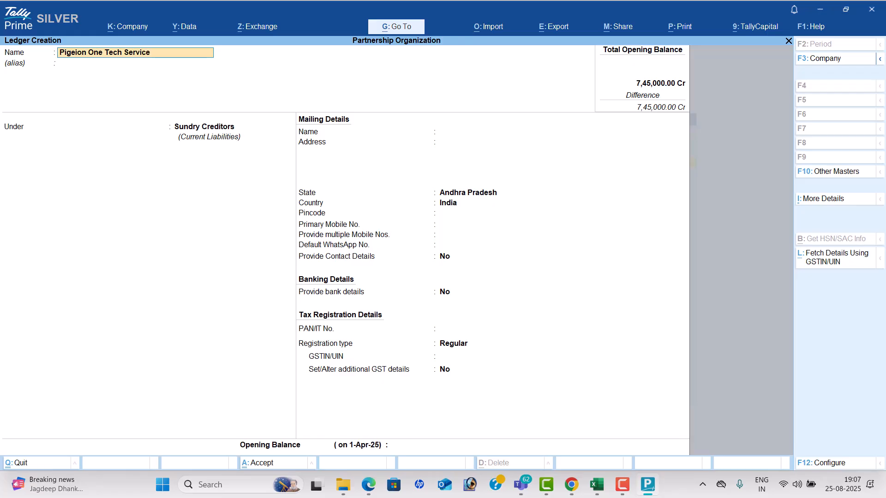
key("Return")
key("Return")
key("Return")
key("Return")
key("Return")
key("Return")
key("Return")
key("Return")
key("Return")
key("Return")
key("Return")
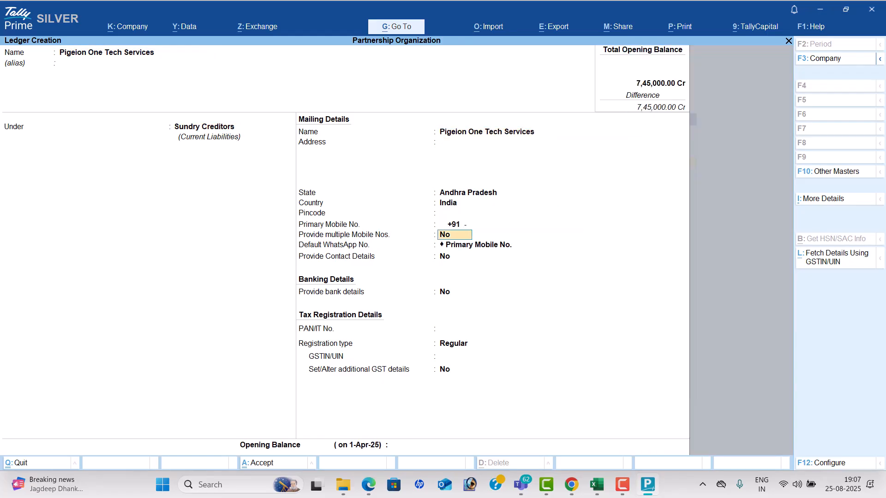
key("Return")
key("Return")
key("Return")
key("Return")
Enter the GSTIN prefix 37 and an opening balance of 20,500 Cr for Pigeion One Tech Services, and save it.
type("3")
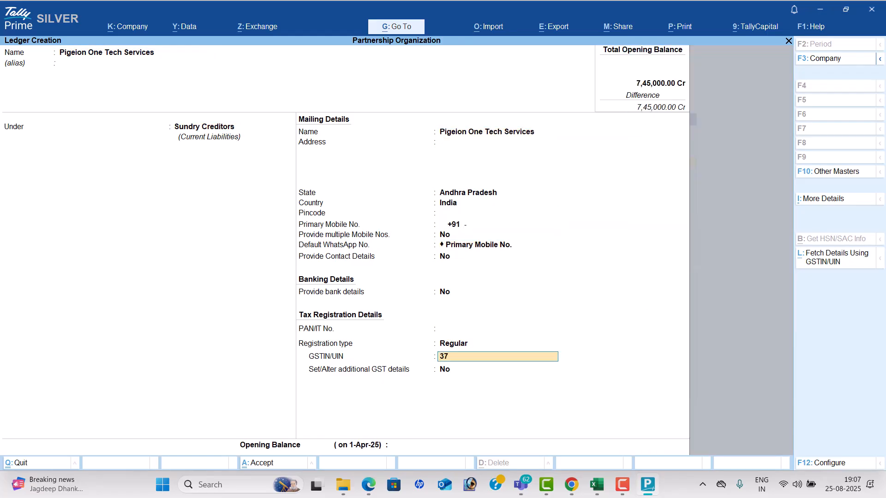
type("7")
key("Return")
key("Return")
key("alt+Tab")
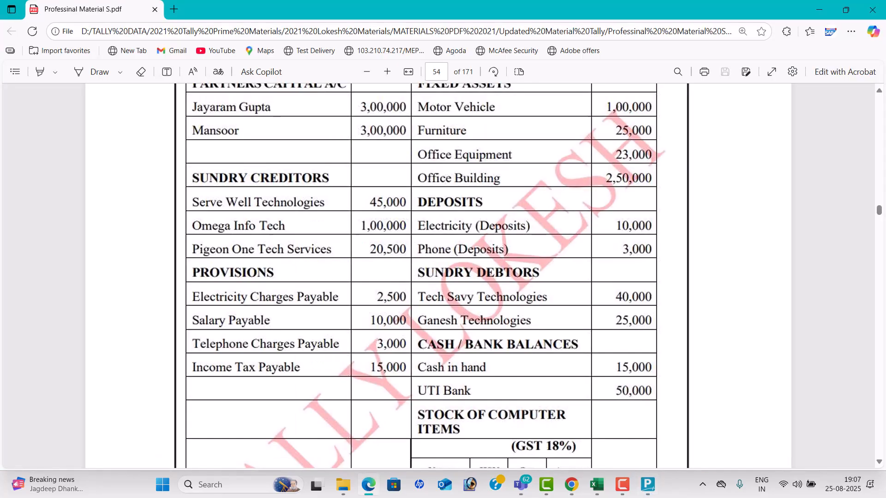
key("alt+Tab")
type("20500")
key("Return")
key("Return")
key("Return")
Name the next ledger Electricity Charges Payable and place it under Provisions, leaving assessable value calculation Not Applicable.
key("alt+Tab")
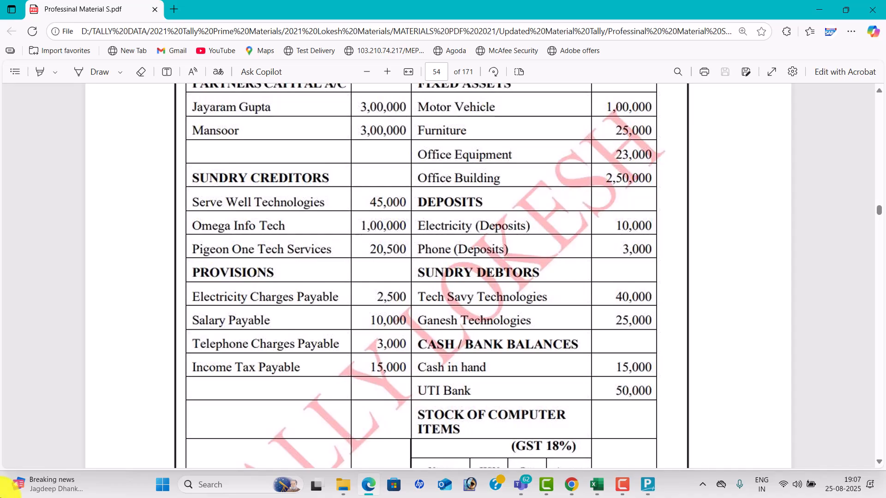
scroll(350, 310, "down", 1)
scroll(349, 310, "down", 2)
key("alt+Tab")
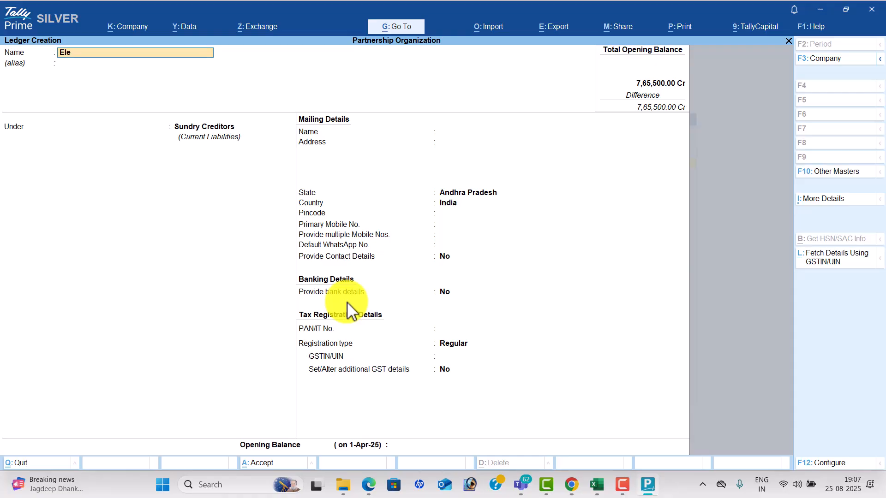
type("Charges Payable")
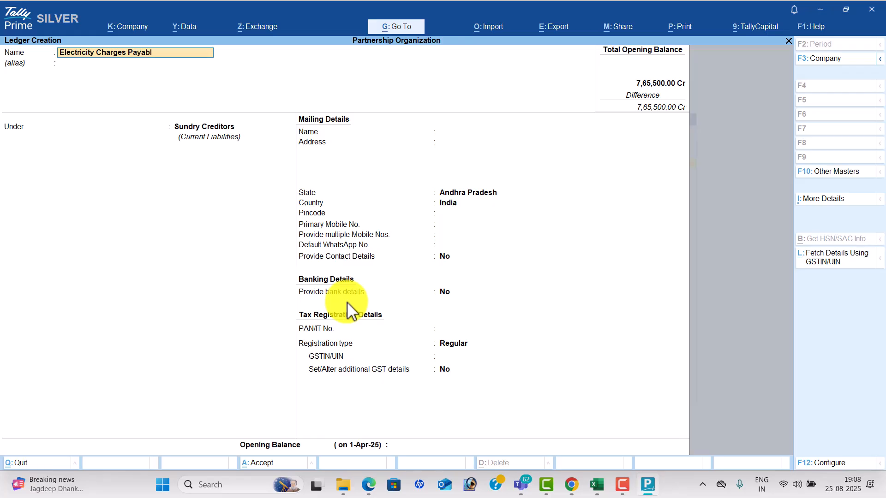
key("Return")
type("pr")
key("Return")
key("Return")
key("Return")
Look up the electricity charges amount in the PDF, set the ledger's opening balance to 2,500 Cr, and save it.
key("alt+Tab")
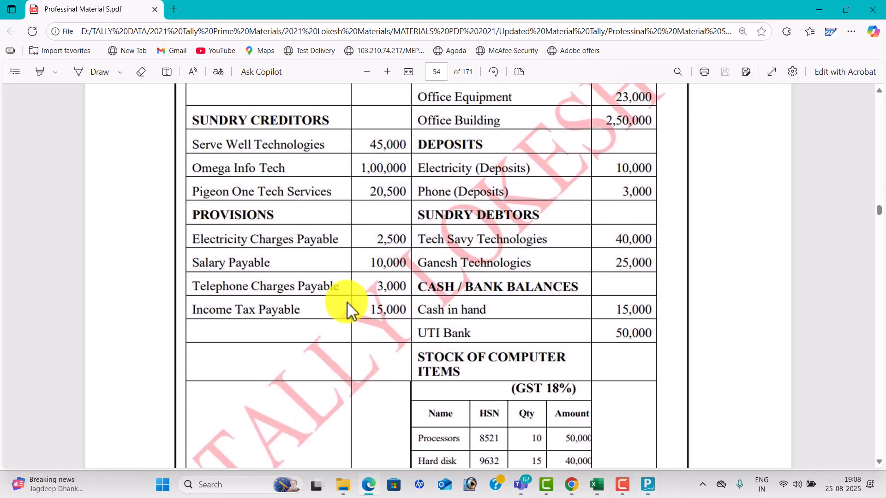
key("alt+Tab")
type("2500")
key("Return")
key("Return")
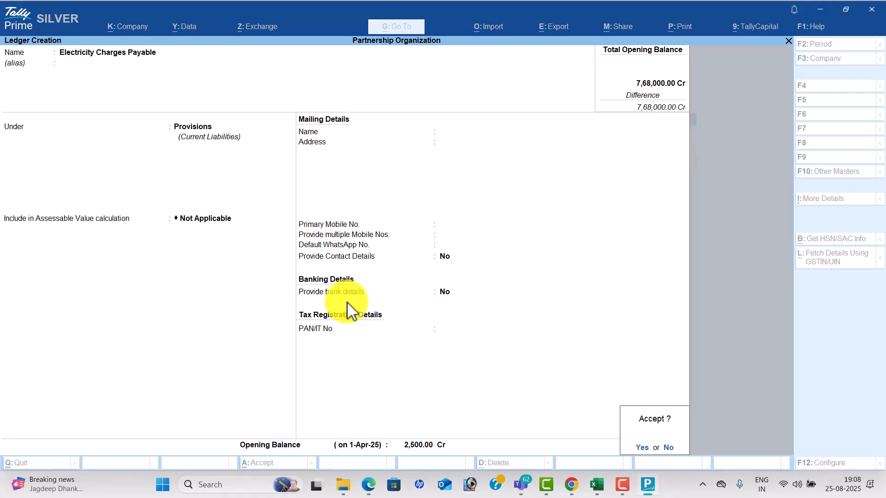
key("Return")
Name the next ledger Salary Payable under Provisions, leaving assessable value calculation Not Applicable.
key("alt+Tab")
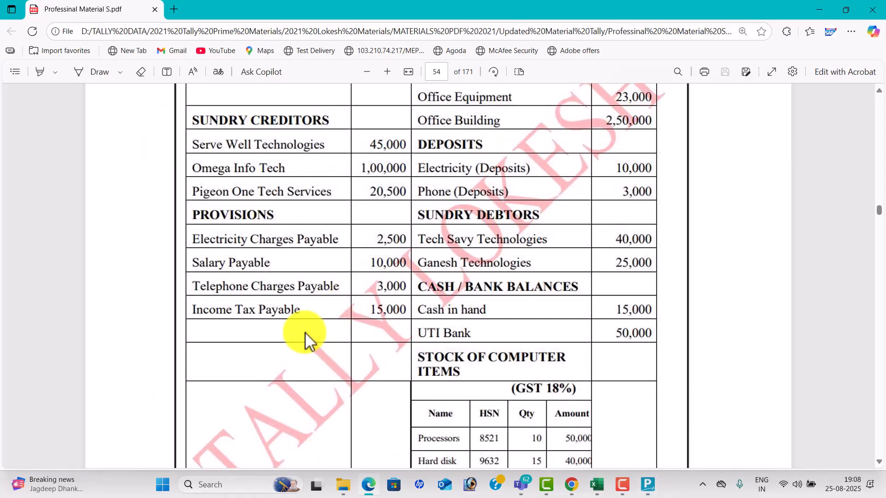
key("alt+Tab")
type("Salary Payable")
key("Return")
key("Return")
key("Return")
Set the Salary Payable ledger's opening balance to 10,000 Cr, as listed in the PDF, and save it.
key("alt+Tab")
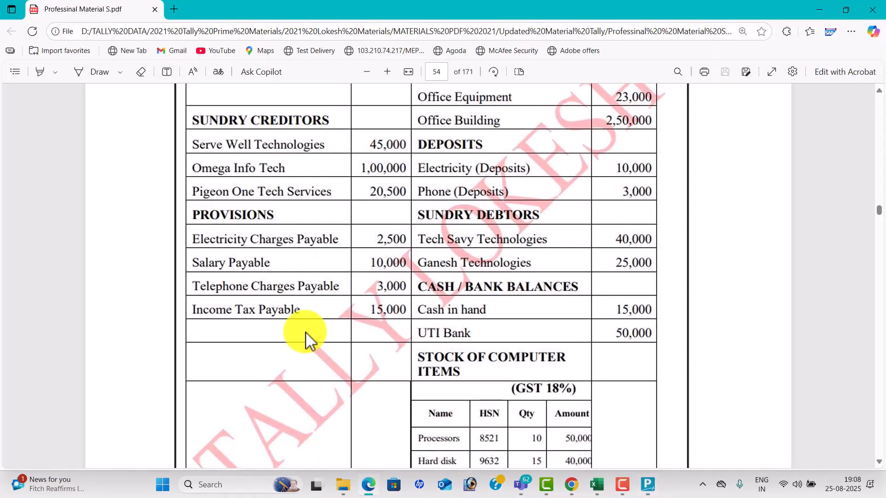
key("alt+Tab")
type("100000")
key("Return")
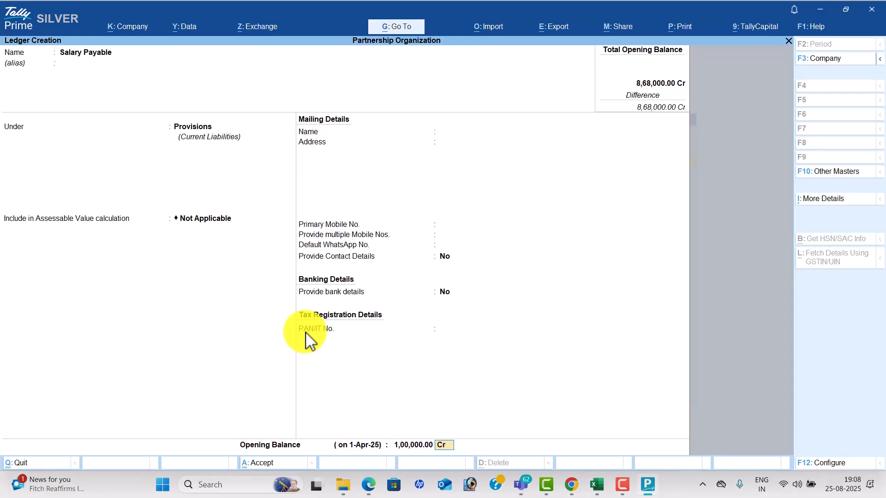
key("BackSpace")
type("10000")
key("Return")
key("Return")
key("Return")
Name the next ledger Income Tax Payable under Provisions, leaving assessable value calculation Not Applicable.
key("alt+Tab")
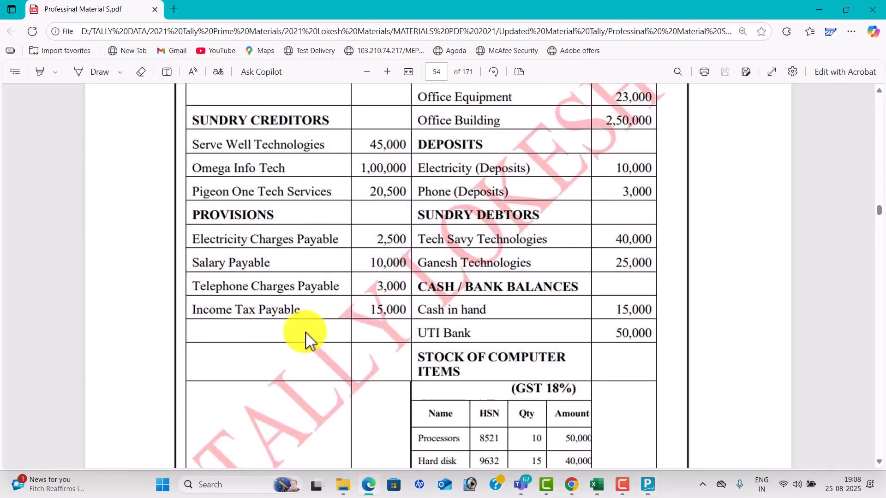
key("alt+Tab")
type("Income tax")
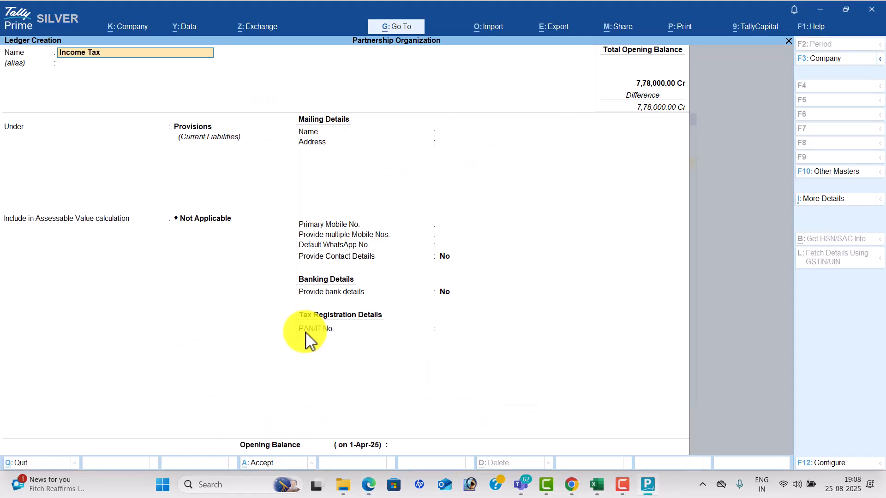
type(" Payable")
key("Return")
key("Return")
key("Return")
key("Return")
key("Return")
key("Return")
key("Return")
key("Return")
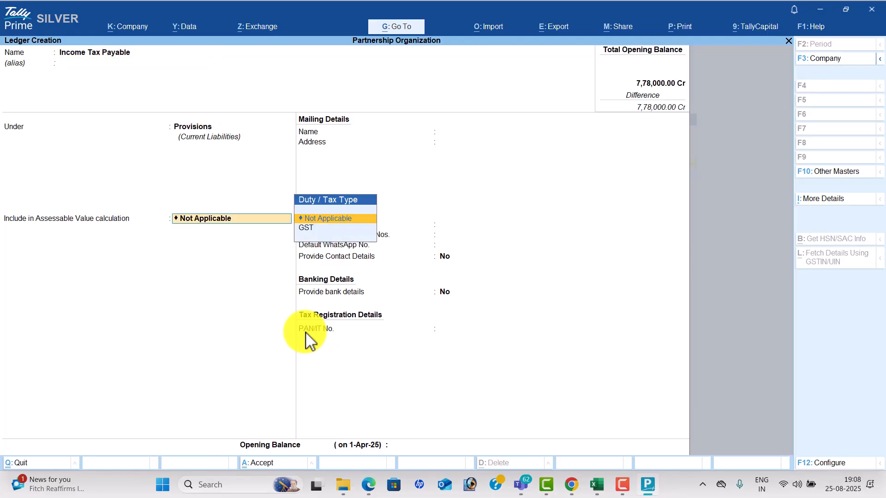
Give the Income Tax Payable ledger an opening balance of 15,000 Cr and save it.
key("alt+Tab")
key("alt+Tab")
type("15000")
key("Return")
key("Return")
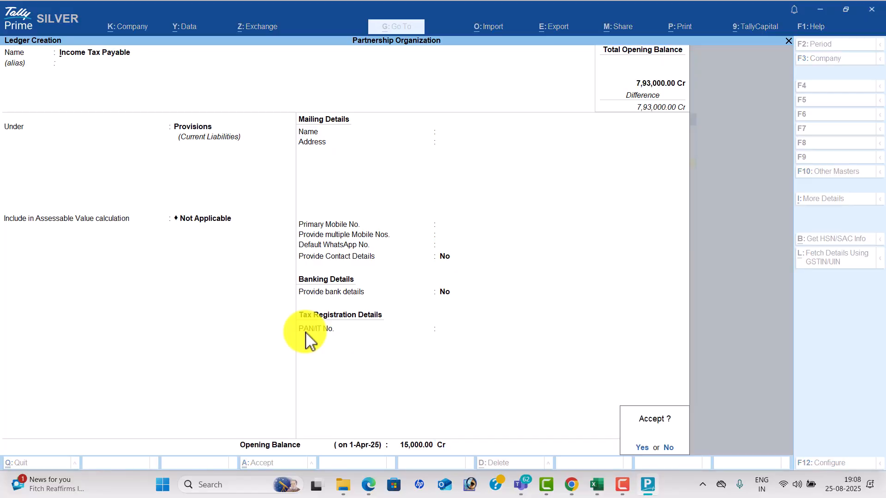
key("Return")
Find the fixed assets in the PDF and name the next ledger Motor Vehicle under Fixed Assets.
key("alt+Tab")
scroll(307, 336, "up", 5)
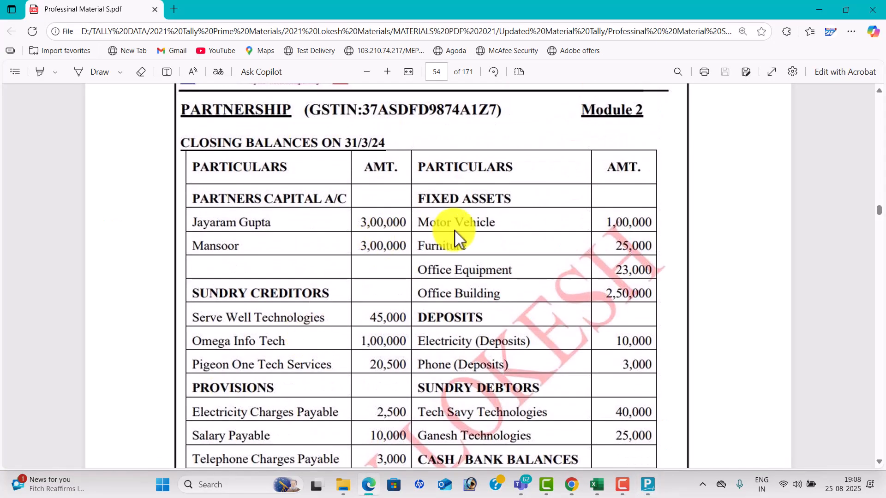
key("alt+Tab")
type("M")
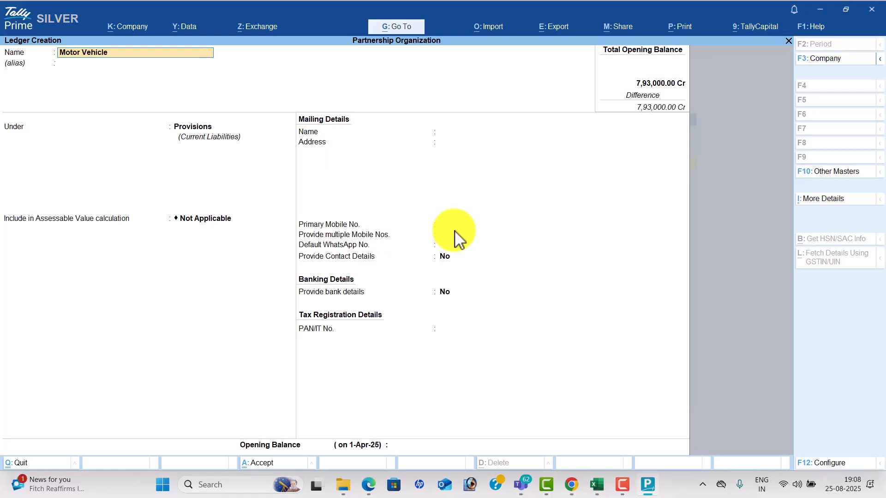
key("Return")
type("F")
key("Return")
Set Motor Vehicle's GST applicability to Applicable, with HSN/SAC and GST rate details as per Company/Group, Services supply, and default mailing details.
key("Return")
key("Return")
key("Return")
key("Return")
key("Down")
key("Return")
key("Return")
key("Return")
key("Return")
key("Return")
key("Return")
key("Return")
key("Return")
key("Return")
key("Return")
key("Return")
Give the Motor Vehicle ledger an opening balance of 1,00,000 Dr from the PDF and save it.
key("alt+Tab")
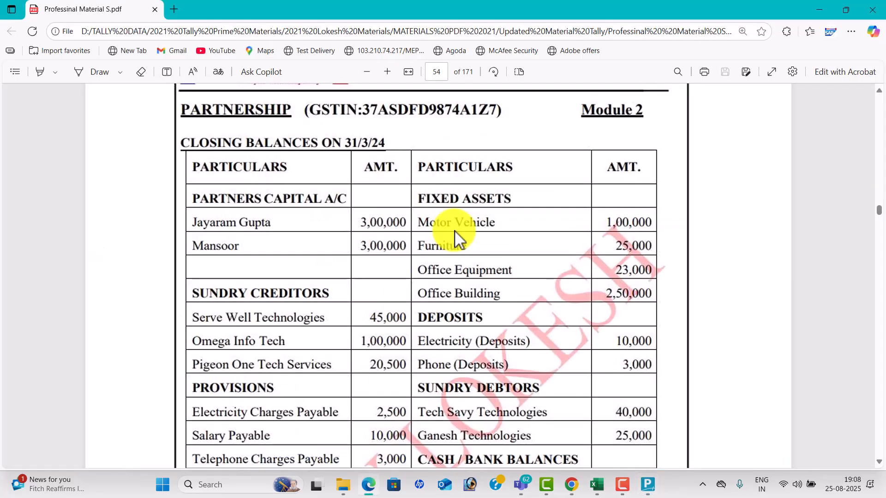
key("alt+Tab")
type("10")
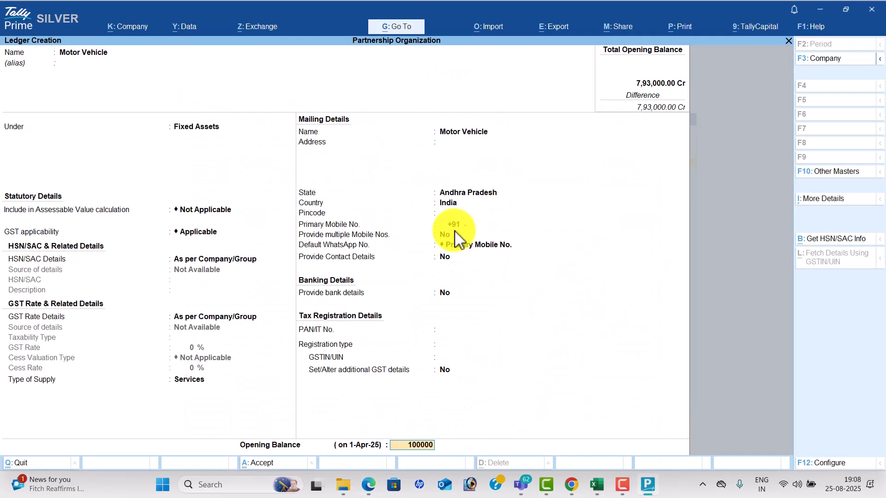
type("0000")
key("Return")
key("Return")
Name the next ledger Furniture under Fixed Assets, leaving assessable value calculation Not Applicable.
key("alt+Tab")
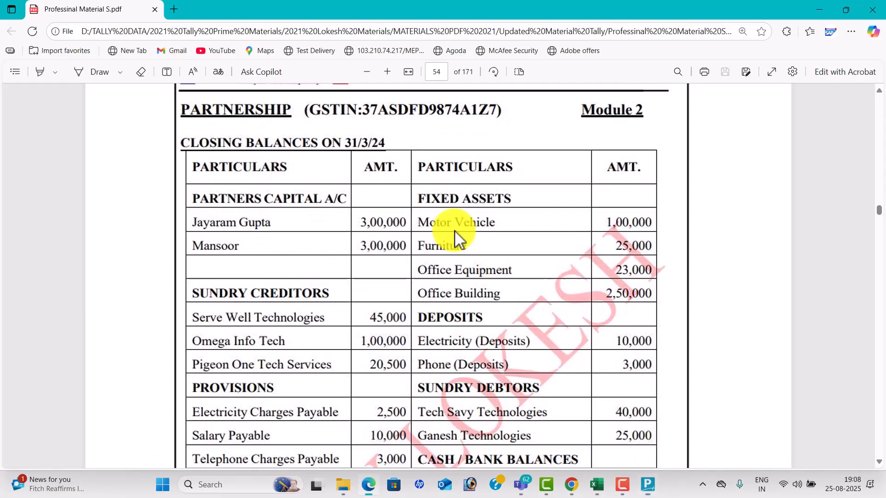
key("alt+Tab")
type("Furn")
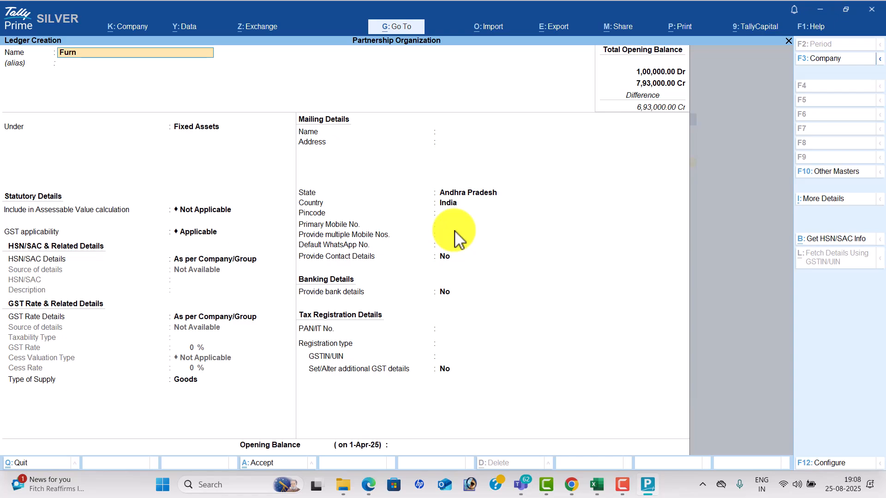
type("iture")
key("Return")
key("Return")
key("Return")
key("Return")
key("Return")
key("Return")
key("Return")
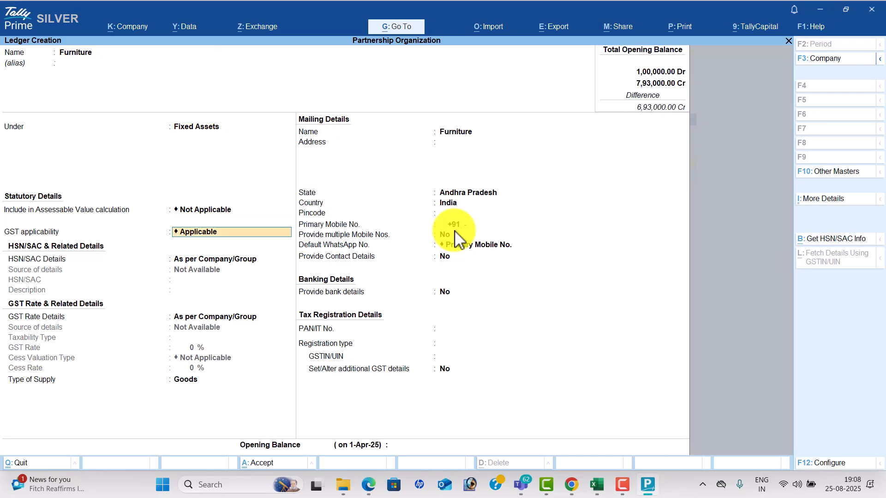
Keep Furniture's GST applicability as Applicable, HSN/SAC and rate details as per Company/Group, Goods supply, and default mailing details.
key("Return")
key("Return")
key("Return")
key("Return")
key("Return")
key("Return")
key("Return")
key("Return")
key("Return")
key("Return")
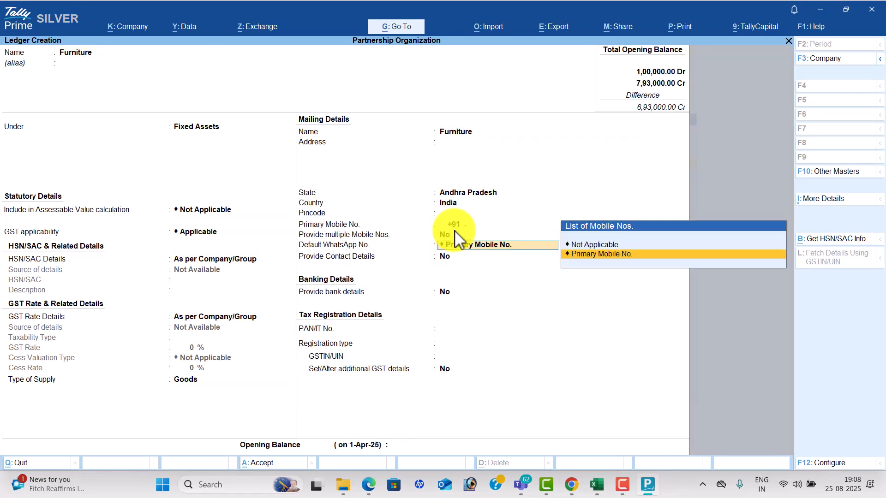
Give the Furniture ledger an opening balance of 25,000 Dr from the PDF and save it.
key("alt+Tab")
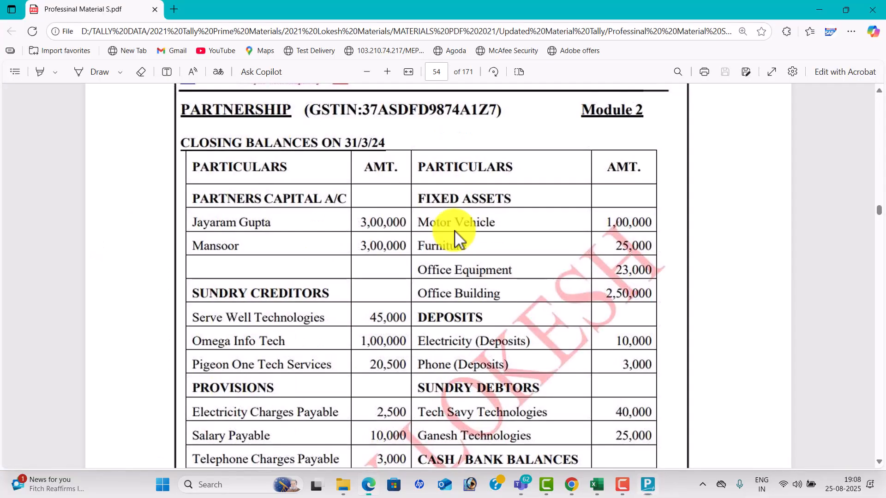
key("alt+Tab")
type("25,000")
key("Return")
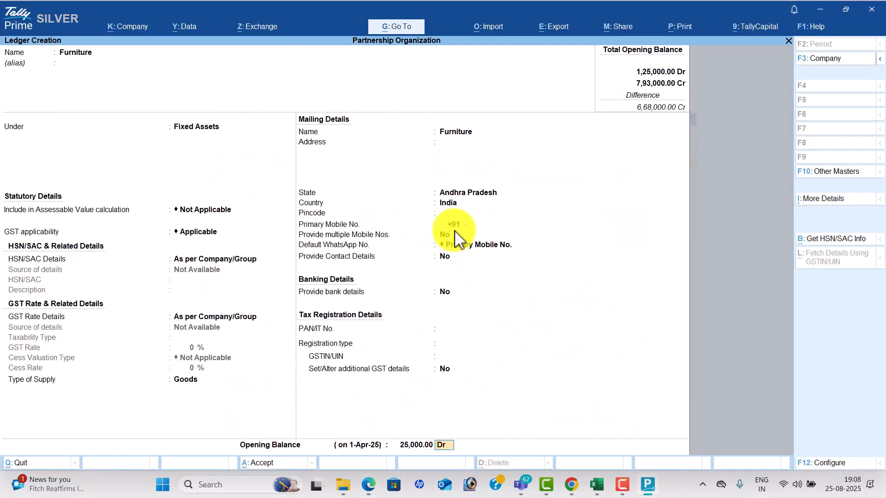
key("Return")
Name the next ledger Office Equipment under Fixed Assets, leaving assessable value calculation Not Applicable.
key("alt+Tab")
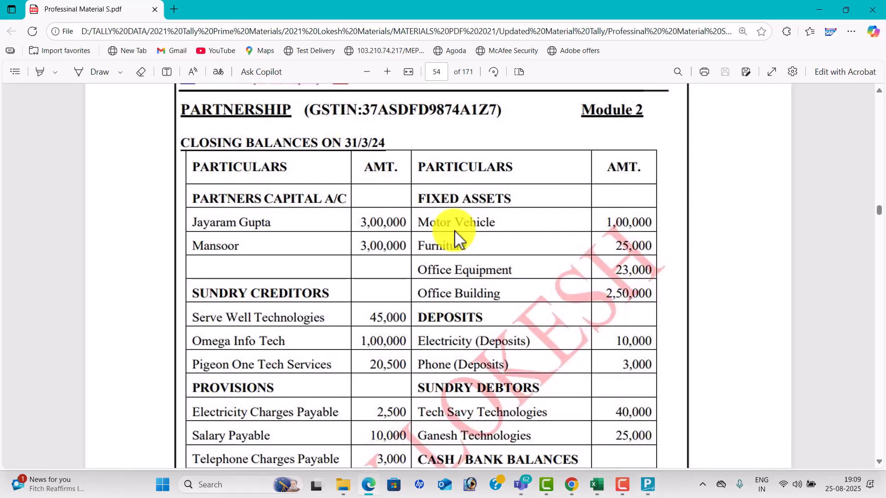
key("alt+Tab")
type("Office eq")
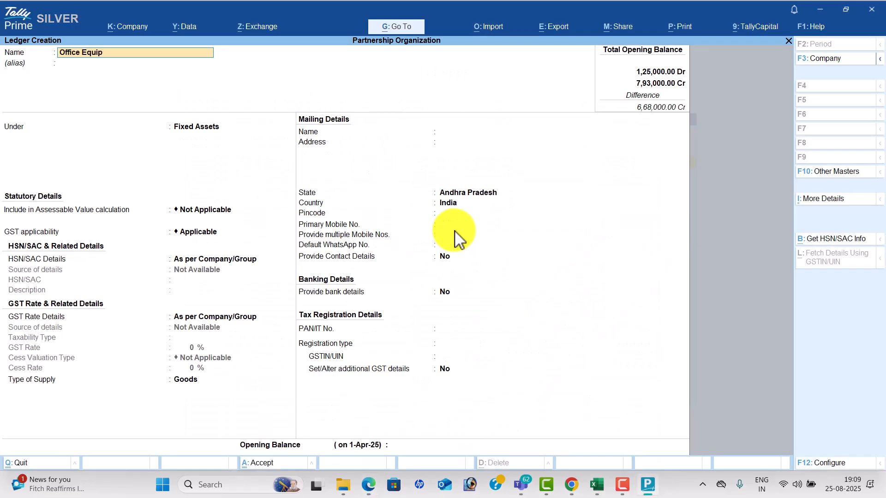
key("Return")
key("Return")
key("Return")
key("Return")
key("Return")
key("Return")
key("Return")
Keep Office Equipment's GST details as per Company/Group with Goods supply, default mailing details and no bank details.
key("Return")
key("Return")
key("Return")
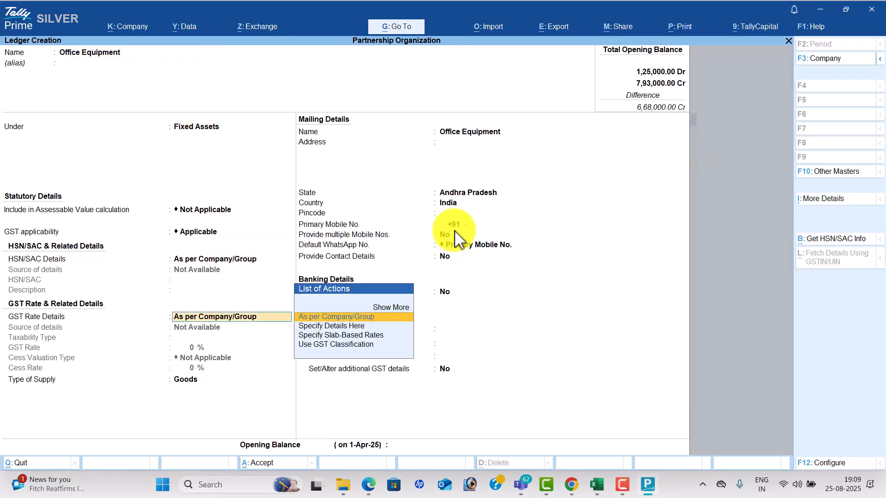
key("Return")
key("Return")
key("Return")
key("Return")
key("Return")
key("Return")
key("Return")
key("Return")
key("Return")
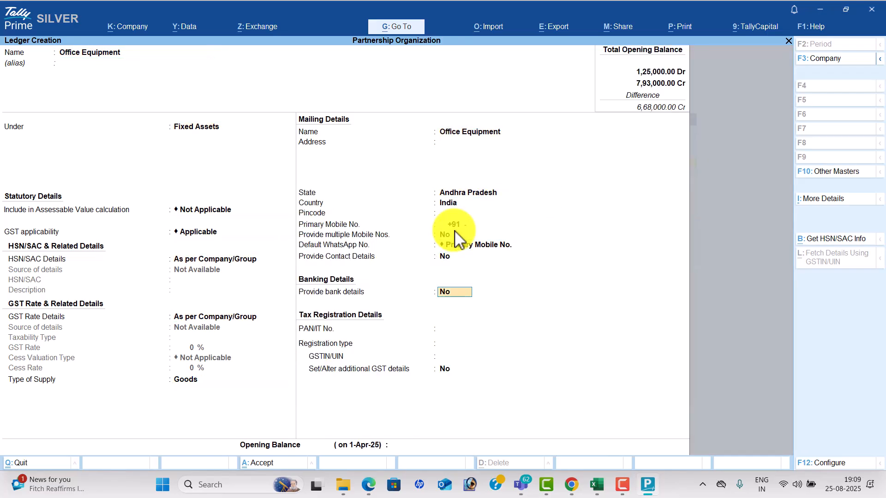
Give the Office Equipment ledger an opening balance of 23,000 Dr from the PDF and save it.
key("alt+Tab")
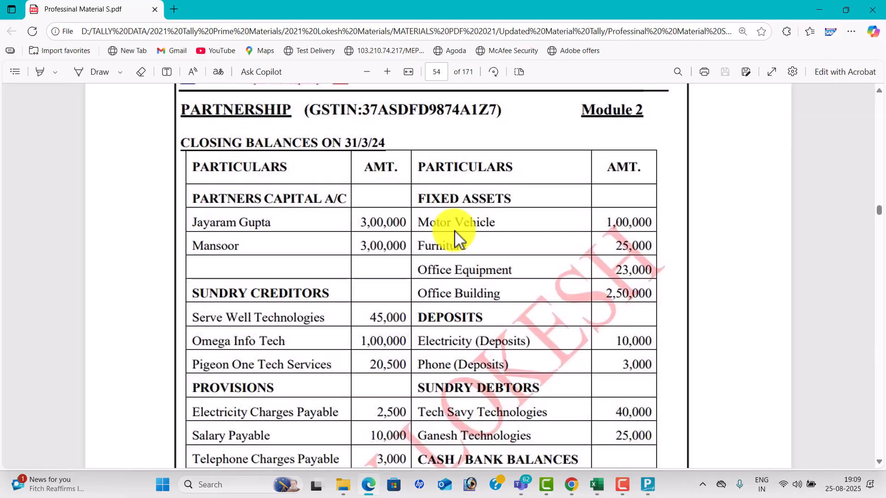
key("alt+Tab")
type("23000")
key("Return")
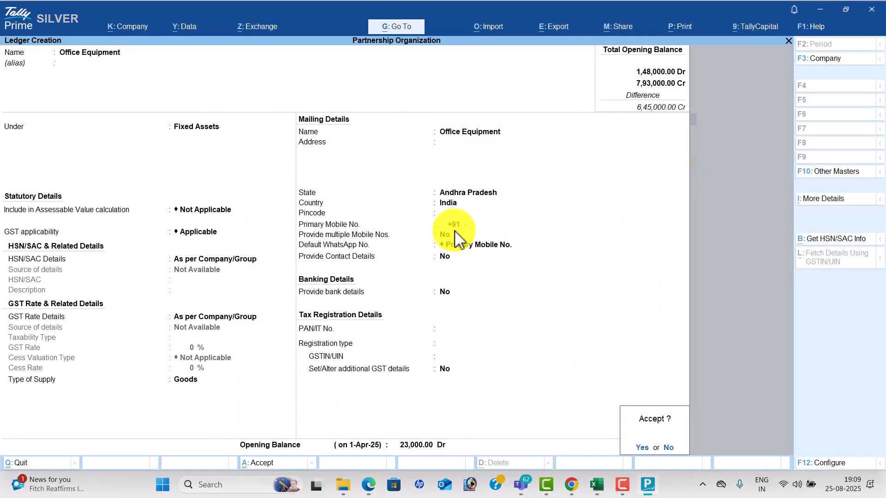
key("Return")
key("Return")
Name the next ledger Office Building, keeping it under Fixed Assets.
key("alt+Tab")
key("alt+Tab")
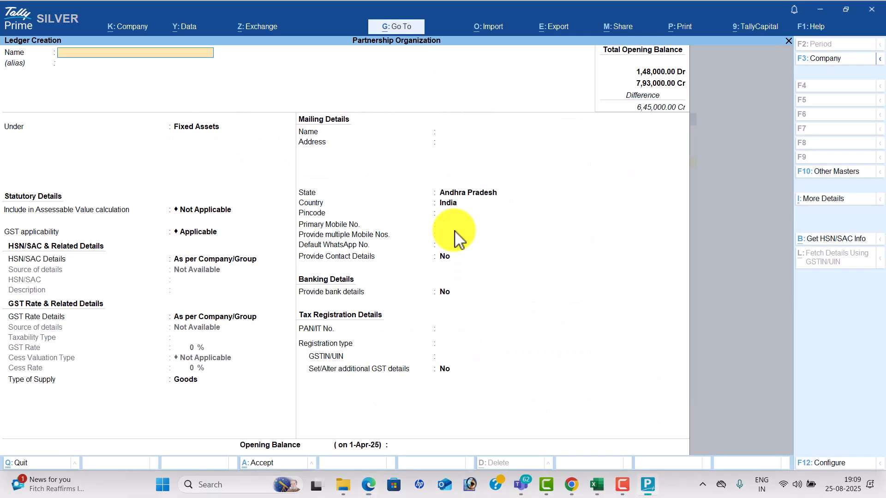
type("Office Building")
key("Return")
key("Return")
key("Return")
key("Return")
key("Return")
key("Return")
key("Return")
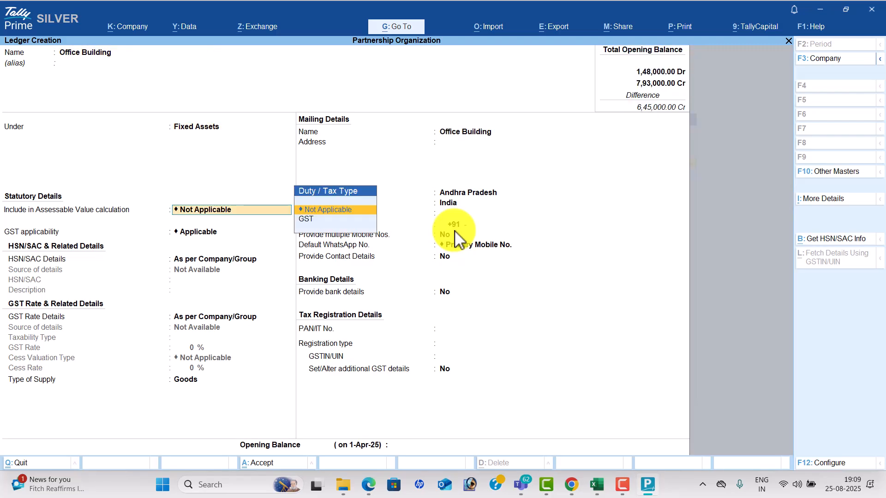
Set Office Building's GST applicability to Applicable, HSN/SAC and rate details as per Company/Group, Services supply, and default mailing details.
key("Down")
key("Return")
key("Return")
key("Return")
key("Return")
key("Return")
key("Return")
key("Return")
key("Return")
key("Return")
key("Return")
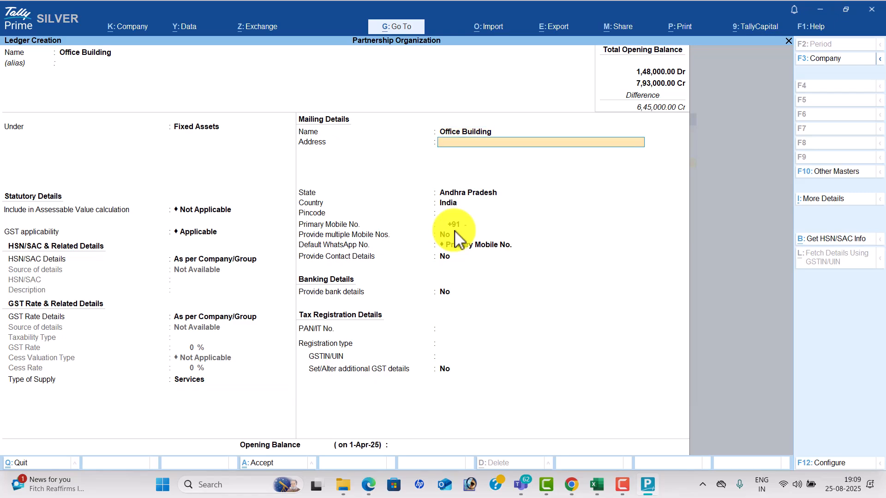
key("Return")
key("Return")
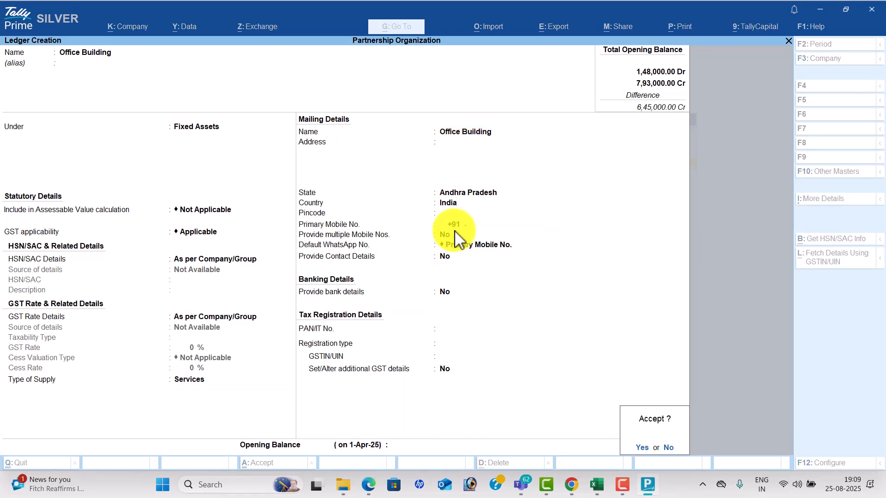
Give the Office Building ledger an opening balance of 2,50,000 Dr from the PDF and save it.
key("alt+Tab")
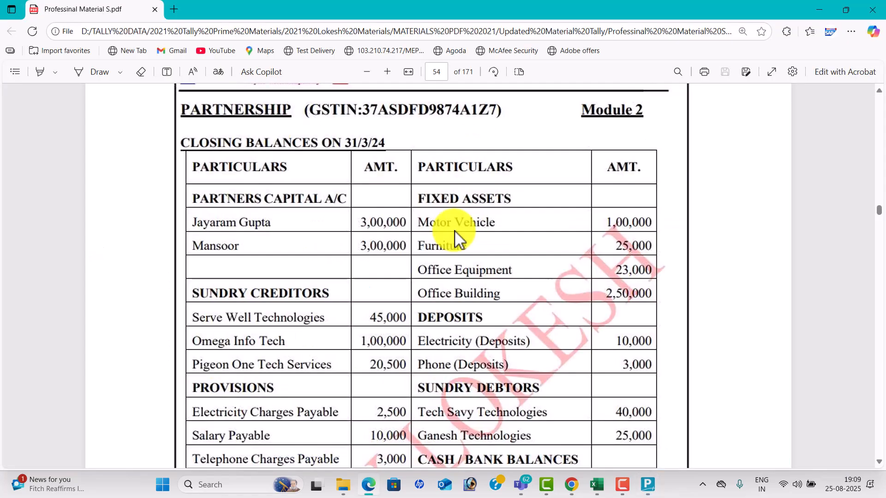
key("alt+Tab")
type("250000")
key("Return")
key("Return")
key("Return")
Find the deposits in the PDF and name the next ledger Electricity Deposits under Deposits (Asset).
key("alt+Tab")
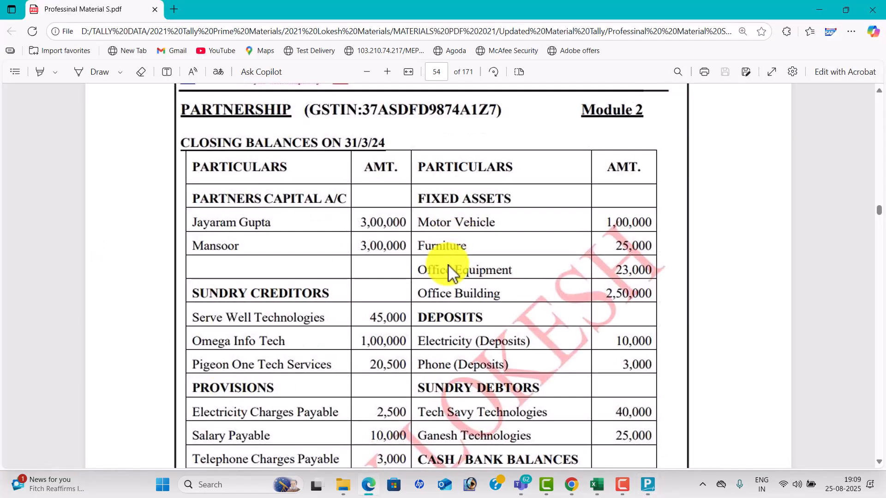
scroll(450, 272, "down", 4)
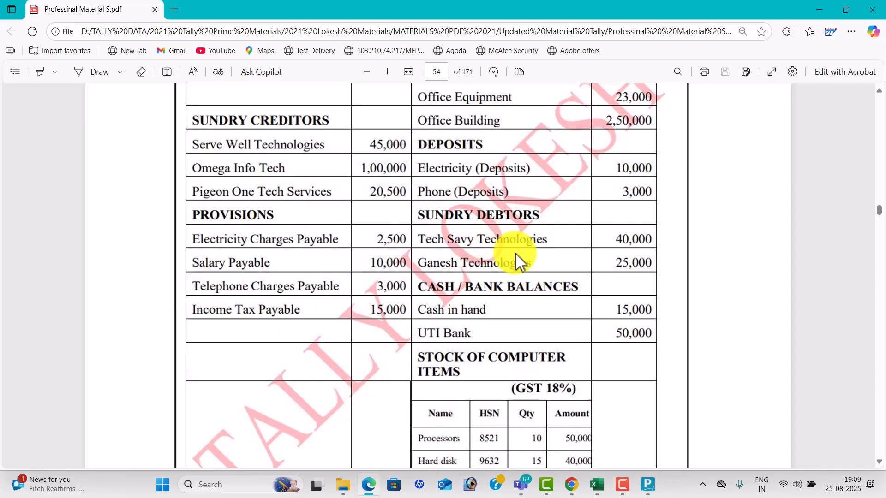
key("alt+Tab")
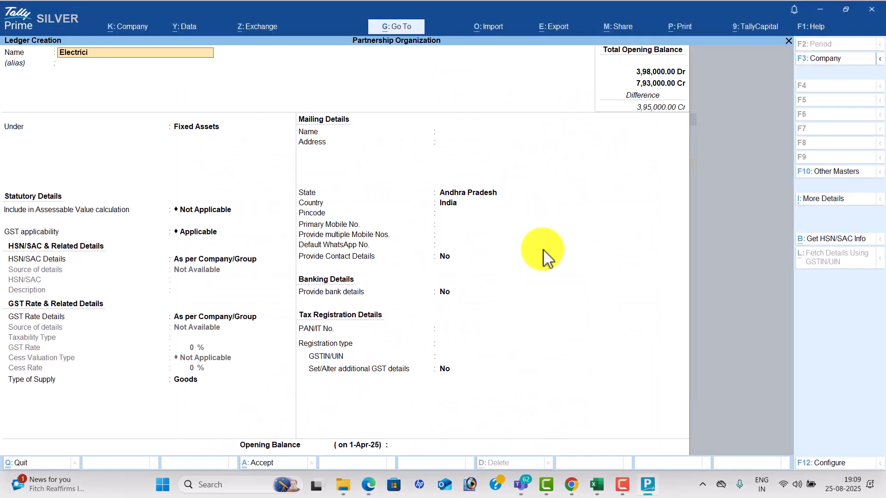
type("ep")
key("Return")
type("de")
key("Return")
Keep Electricity Deposits' default mailing details, no bank details, and Regular registration type with the GSTIN/UIN left blank.
key("Return")
key("Return")
key("Return")
key("Return")
key("Return")
key("Return")
key("Return")
key("Return")
key("Return")
key("Return")
key("Return")
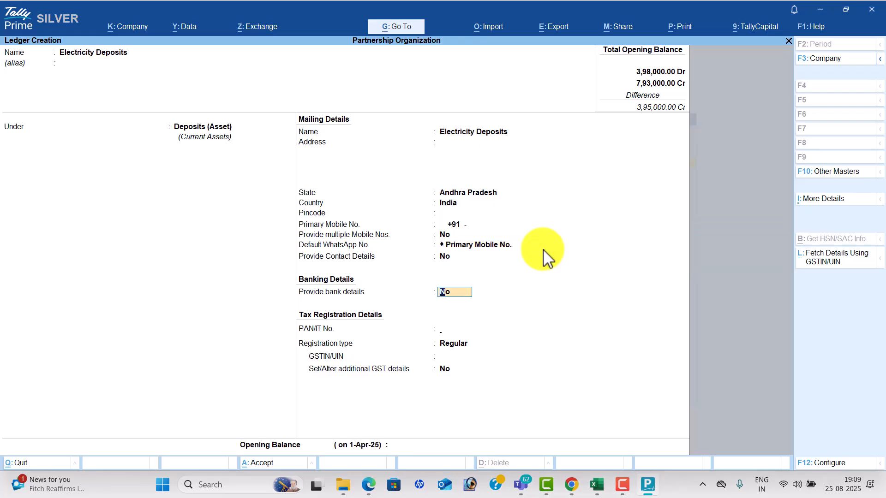
key("Return")
key("Return")
key("Return")
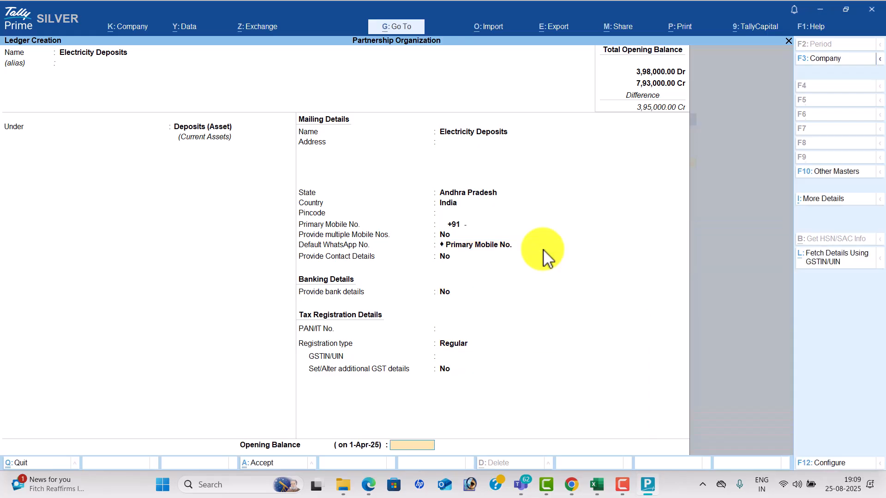
Give the Electricity Deposits ledger an opening balance of 10,000 Dr from the PDF and save it.
key("alt+Tab")
key("alt+Tab")
type("1000")
key("Return")
key("BackSpace")
type("100000.00 Dr")
key("Return")
key("Return")
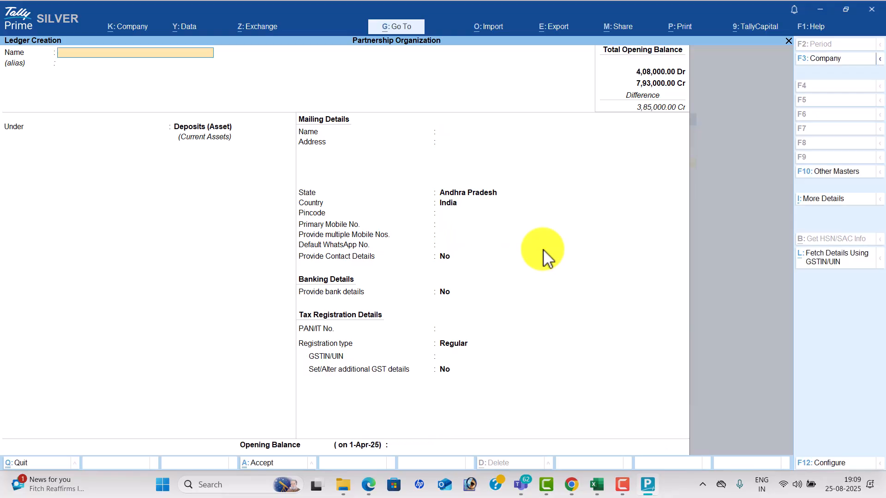
Name the next ledger Phone Deposits, keeping it under Deposits (Asset).
key("alt+Tab")
key("alt+Tab")
type("Phone deposits")
key("Return")
key("Return")
key("Return")
Keep Phone Deposits' default mailing details, no bank details, and Regular registration type with the GSTIN/UIN left blank.
key("Return")
key("Return")
key("Return")
key("Return")
key("Return")
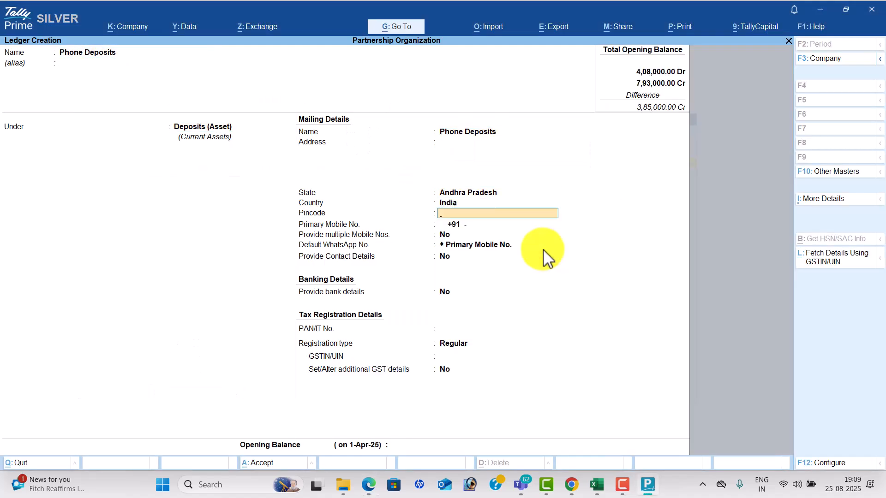
key("Return")
key("Return")
key("Return")
key("Return")
key("Return")
key("Return")
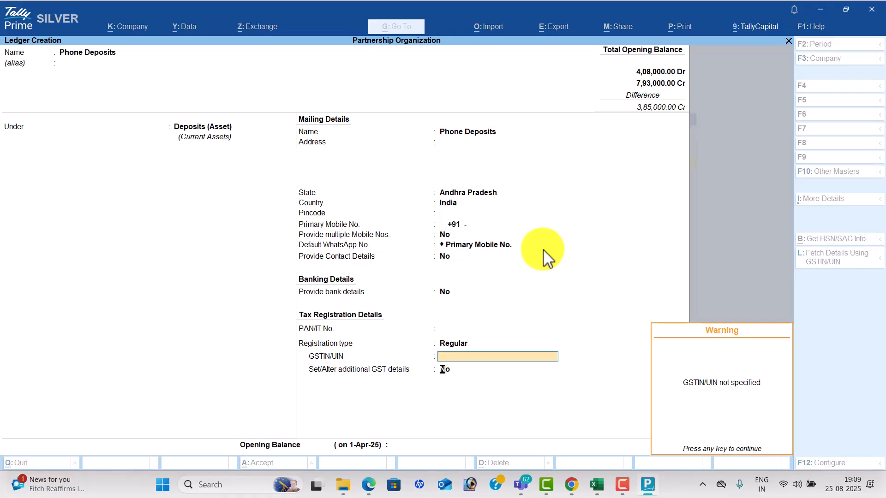
Give the Phone Deposits ledger an opening balance of 3,000 Dr from the PDF and save it.
key("alt+Tab")
key("alt+Tab")
key("Return")
type("3000")
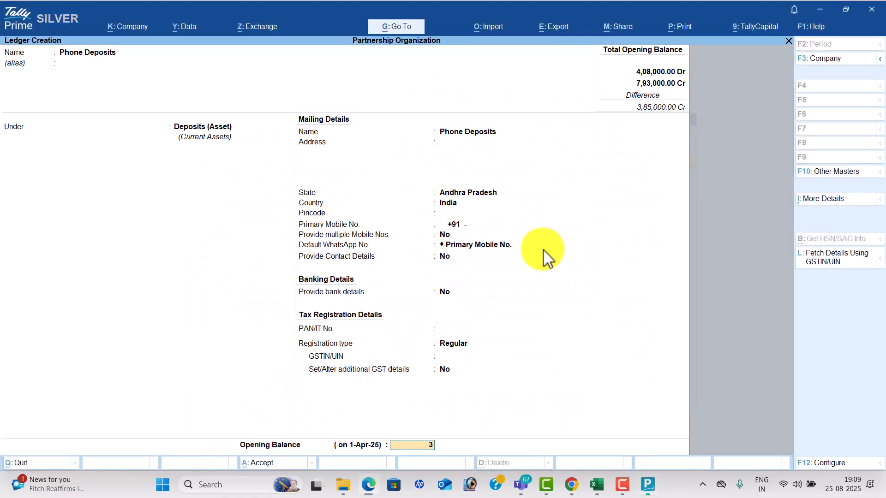
key("Return")
key("Return")
key("Return")
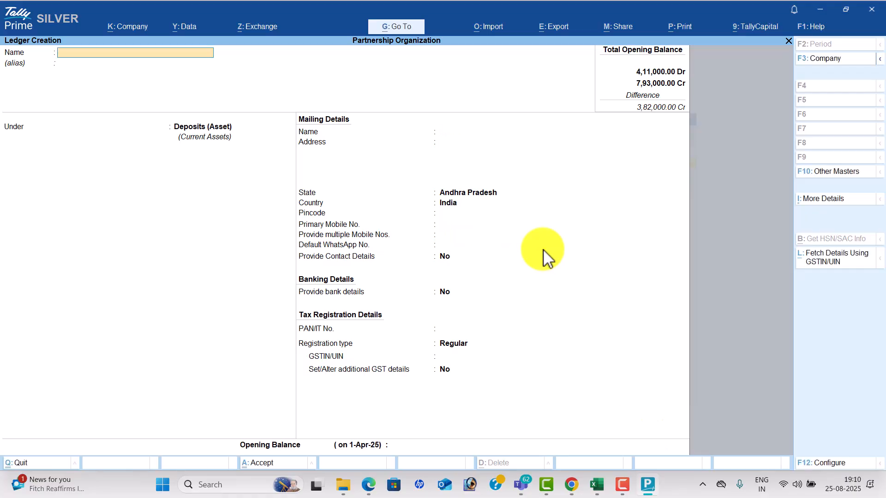
Name the next ledger Tech Savy Tecnologies and place it under Sundry Debtors.
key("alt+Tab")
key("alt+Tab")
type("Tech Savy Tec")
key("Return")
key("Return")
type("Sun")
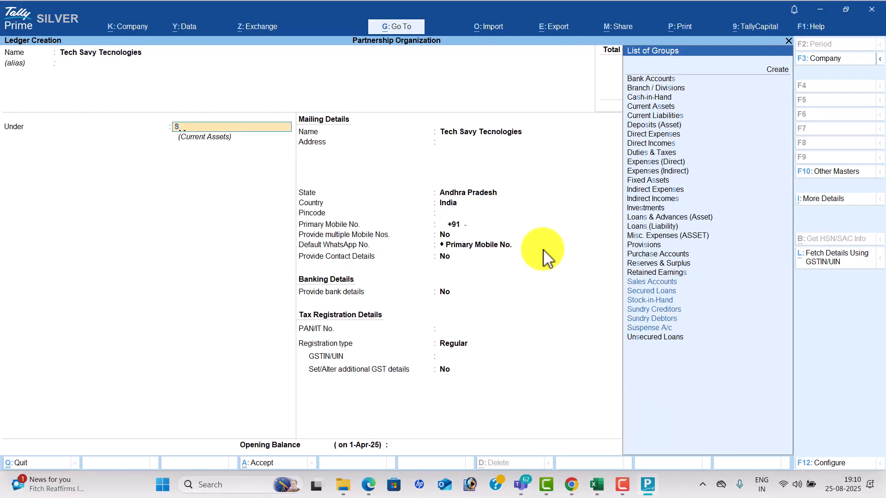
key("Down")
key("Return")
Keep Tech Savy Tecnologies' default mailing details, no bank details and Regular registration type, and fill in the GSTIN/UIN.
key("Return")
key("Return")
key("Return")
key("Return")
key("Return")
key("Return")
key("Return")
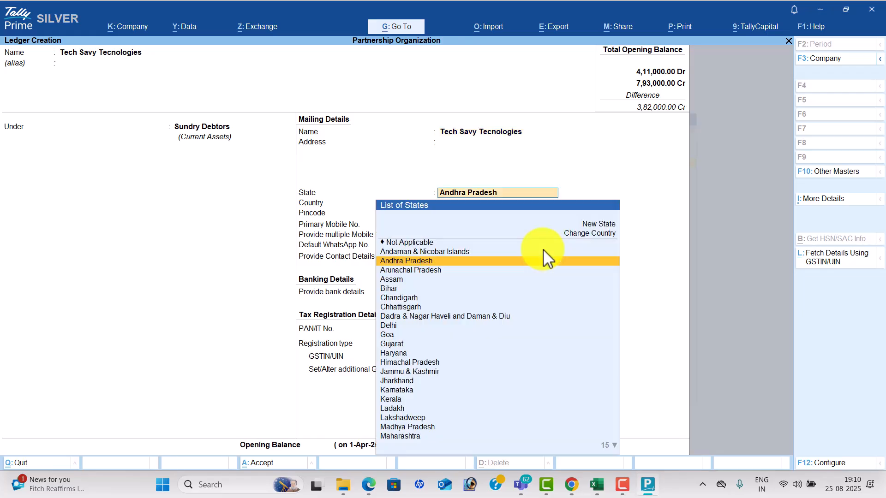
key("Return")
key("Return")
key("Return")
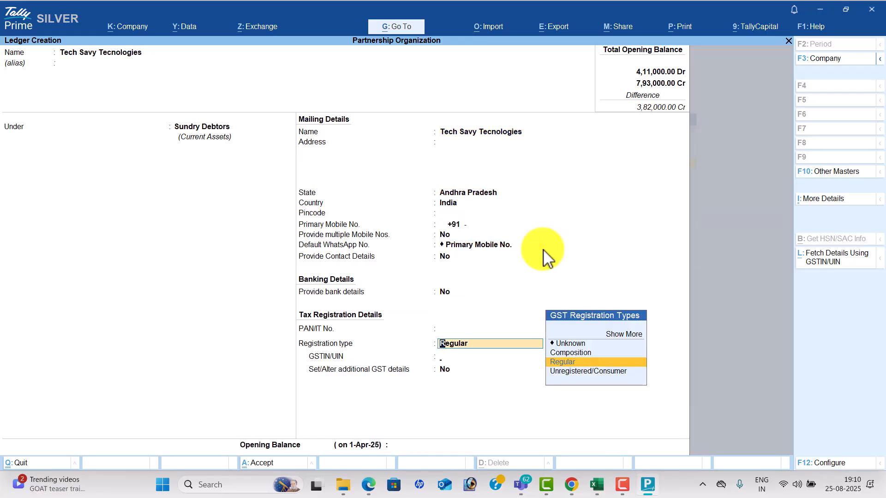
key("Return")
type("37")
key("Return")
key("Return")
key("Return")
Give the Tech Savy Tecnologies ledger an opening balance of 40,000 Dr from the PDF and save it.
key("alt+Tab")
key("alt+Tab")
type("40000")
key("Return")
key("Return")
key("Return")
Name the next ledger Ganesh Technologies from the PDF, keeping it under Sundry Debtors.
key("alt+Tab")
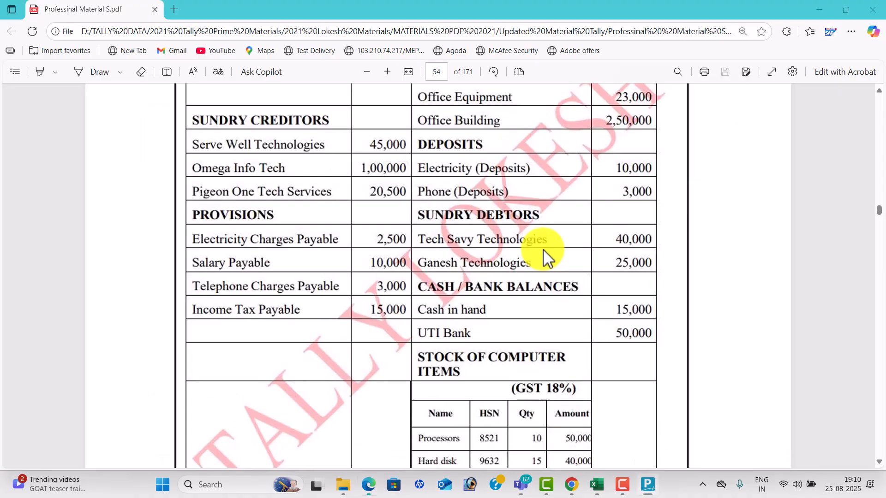
key("alt+Tab")
type("Ganesh Technologo")
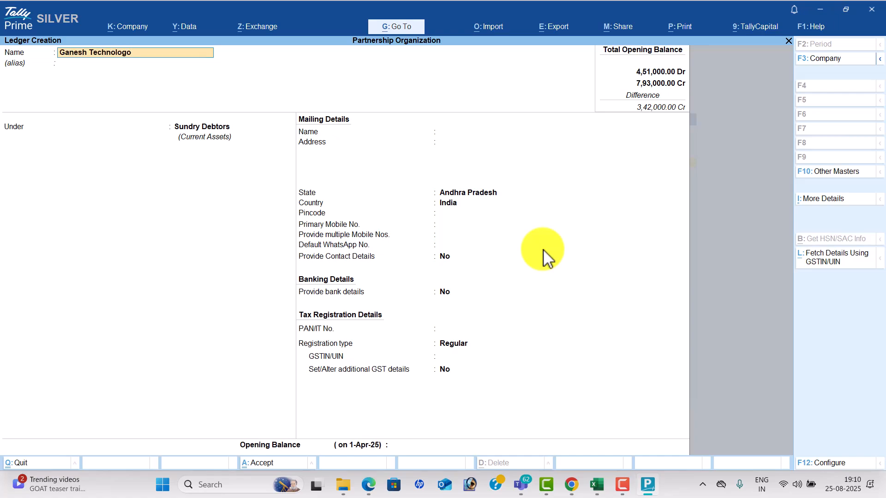
type("ees")
key("Return")
key("Return")
key("Return")
Keep Ganesh Technologies' default mailing details, no bank details and Regular registration type, and fill in the GSTIN/UIN.
key("Return")
key("Return")
key("Return")
key("Return")
key("Return")
key("Return")
key("Return")
key("Return")
key("Return")
key("Return")
key("Return")
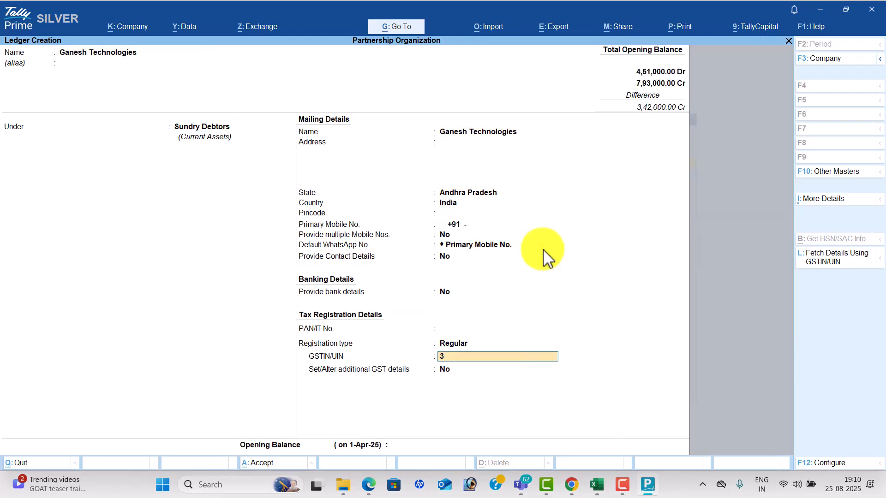
key("Return")
Give the Ganesh Technologies ledger an opening balance of 25,000 Dr from the PDF and save it.
key("alt+Tab")
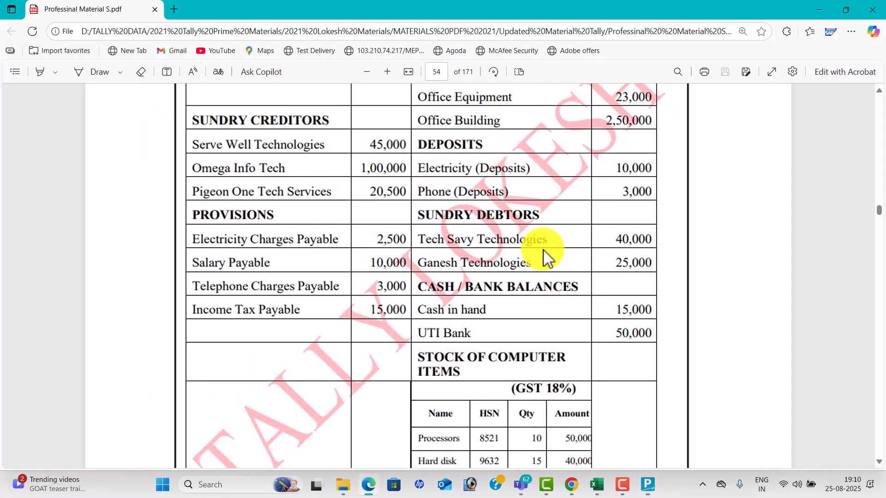
key("alt+Tab")
type("25000")
key("Return")
key("Return")
Name the next ledger Uti Bank from the PDF and place it under Bank Accounts.
key("alt+Tab")
key("alt+Tab")
type("U")
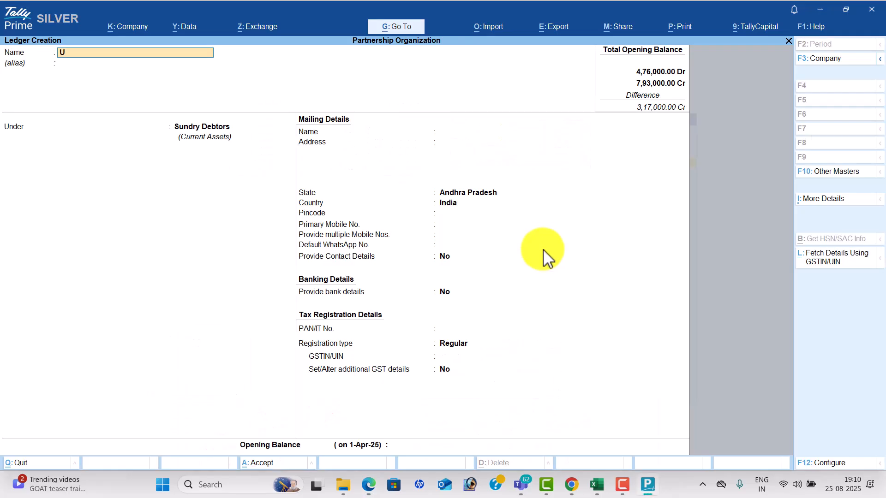
type("ti Ban")
key("Return")
key("Return")
type("Ba")
key("Down")
key("Return")
Keep Uti Bank's default bank account and mailing details, leaving the account number, branch and GSTIN/UIN blank.
key("Return")
key("Return")
key("Return")
key("Return")
key("Return")
key("Return")
key("Return")
key("Return")
key("Return")
key("Return")
key("Return")
key("Return")
key("Return")
Give the Uti Bank ledger an opening balance of 50,000 Dr from the PDF and save it.
key("alt+Tab")
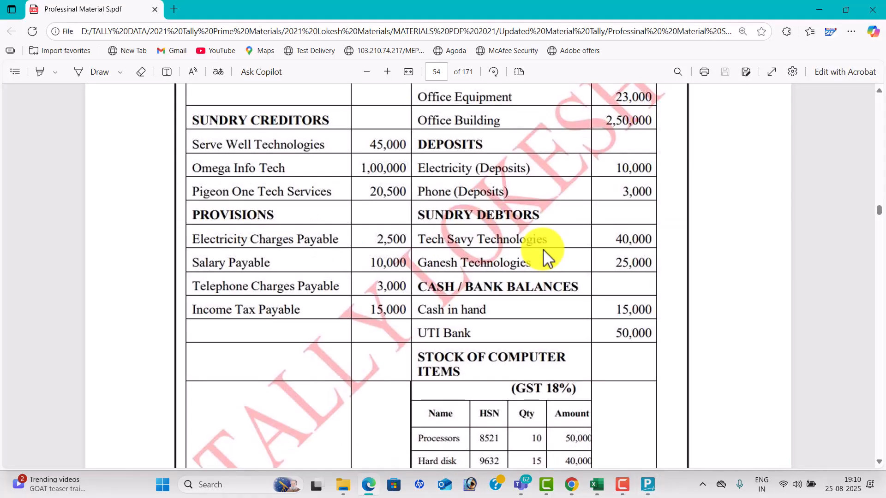
key("alt+Tab")
type("50000")
key("Return")
key("Return")
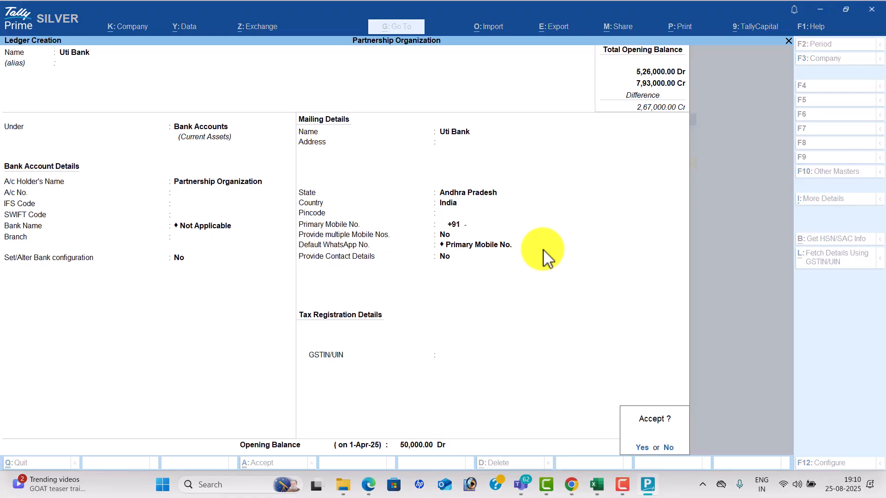
key("Return")
Check the stock of computer items table in the PDF and quit ledger creation in TallyPrime.
key("alt+Tab")
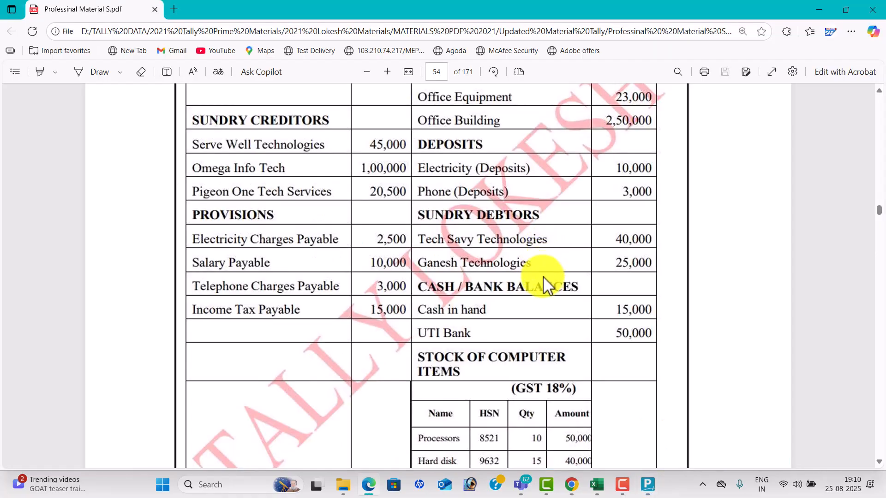
scroll(533, 325, "down", 4)
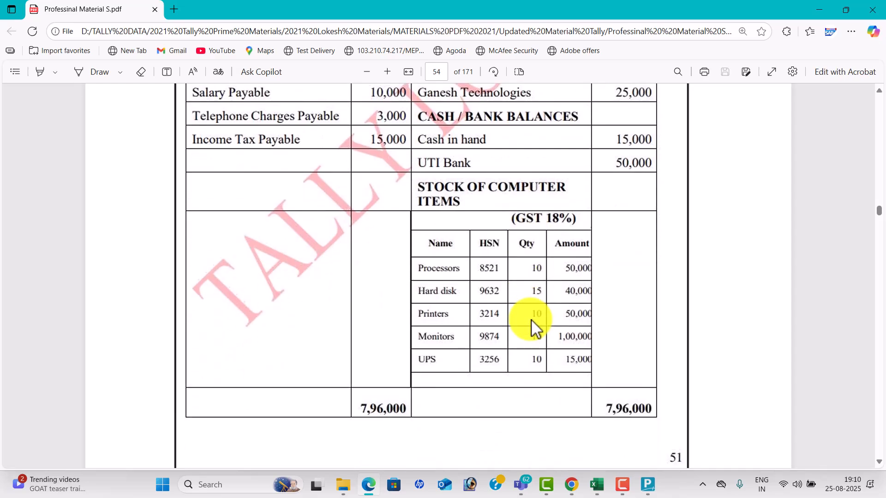
key("alt+Tab")
key("Escape")
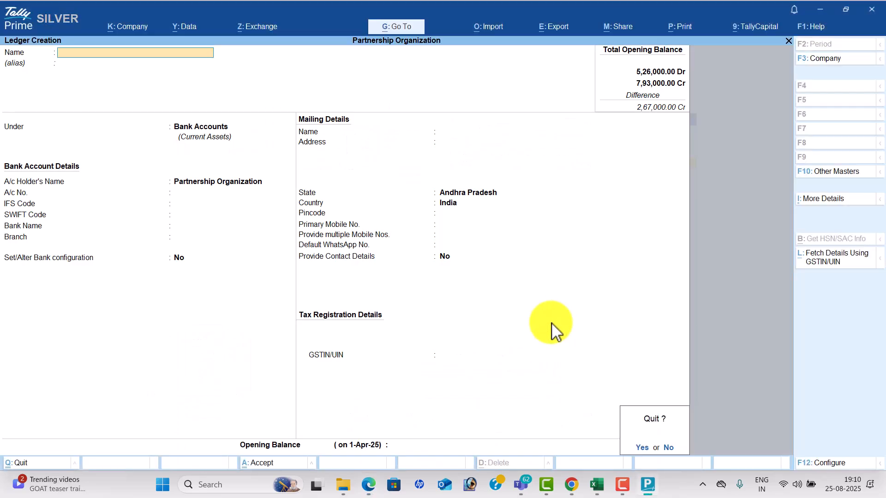
key("Return")
Create and save a simple unit with symbol nos and formal name Numbers, keeping the other defaults.
key("Down")
key("Down")
key("Down")
key("Down")
key("Down")
key("Down")
key("Down")
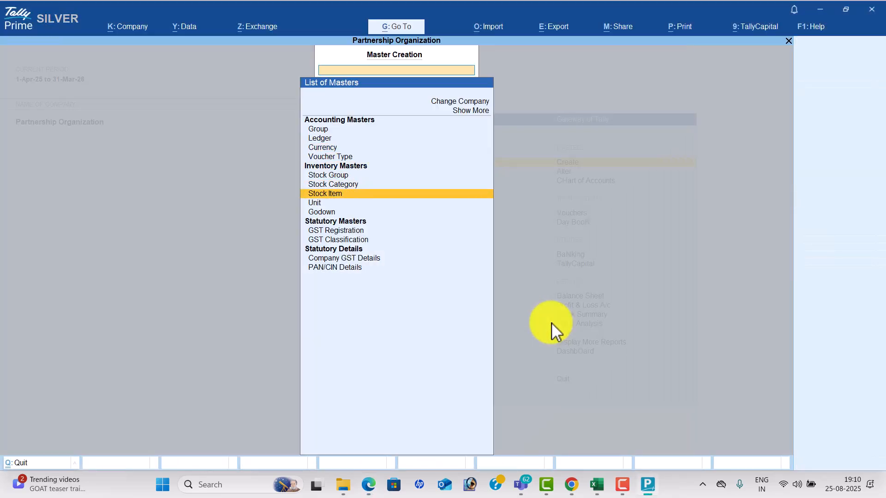
key("Return")
type("nos")
key("Return")
type("Numbers")
key("Return")
key("Return")
key("Return")
key("Return")
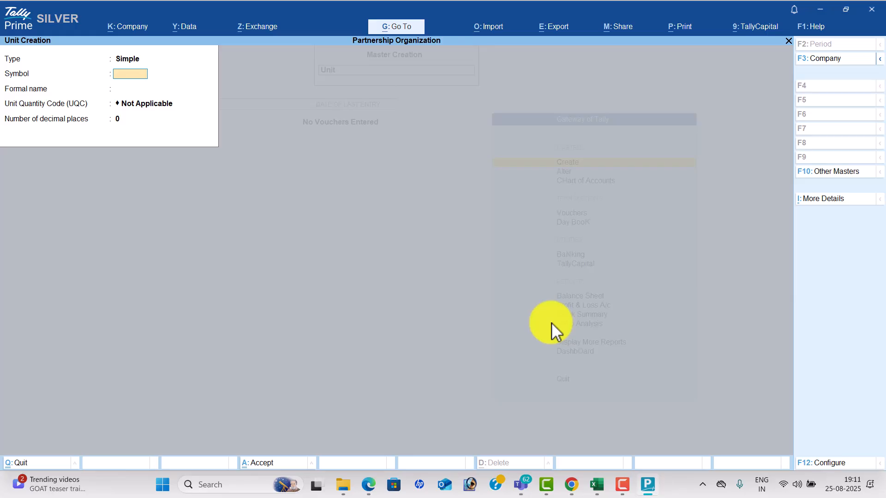
Leave unit creation and start a stock item named Processors under Primary with nos as its unit.
key("Escape")
key("Up")
key("Return")
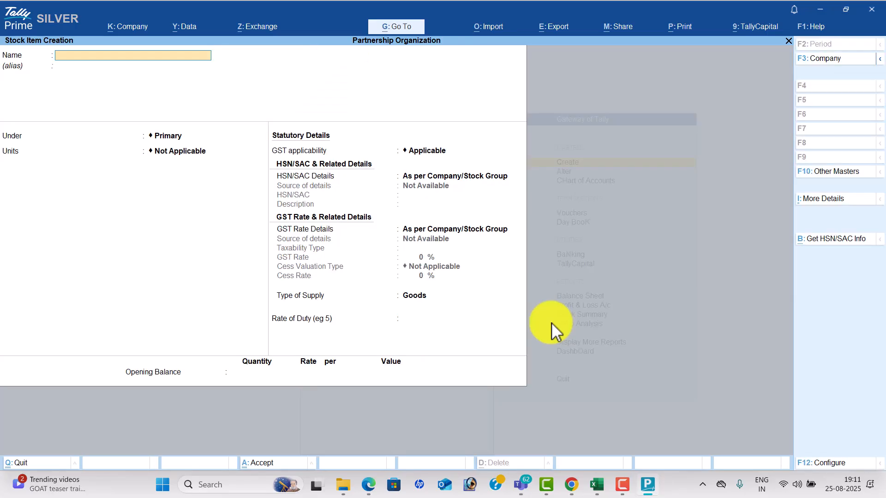
key("alt+Tab")
key("alt+Tab")
type("Processors")
key("Return")
key("Return")
key("Return")
key("Return")
Keep GST applicable for Processors and specify HSN/SAC 9856 in the item, leaving the description blank.
key("Return")
key("Down")
key("Return")
type("9856")
key("Return")
key("Return")
Specify Processors' GST rate details in the item as Taxable at 18%, with Goods as the type of supply.
key("Down")
key("Return")
key("Return")
type("18")
key("Return")
key("Return")
key("Return")
key("Return")
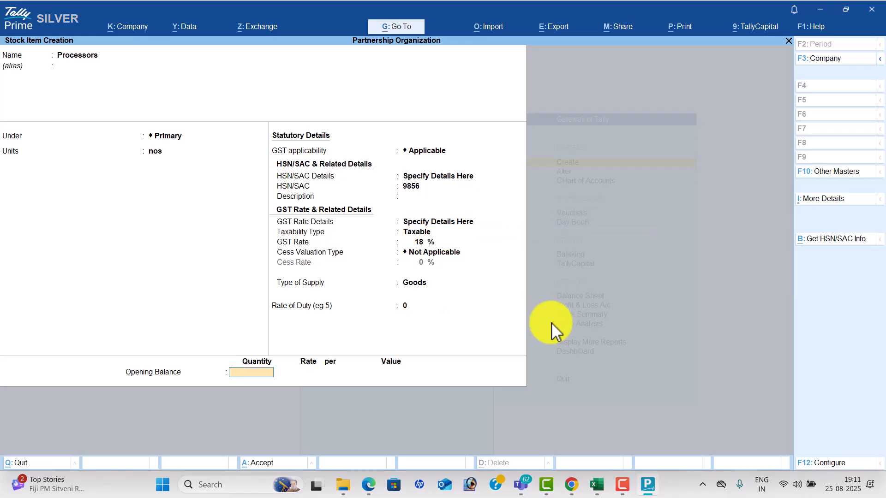
Give Processors an opening balance of 10 nos at a rate of 5,000 per nos and save the item.
key("alt+Tab")
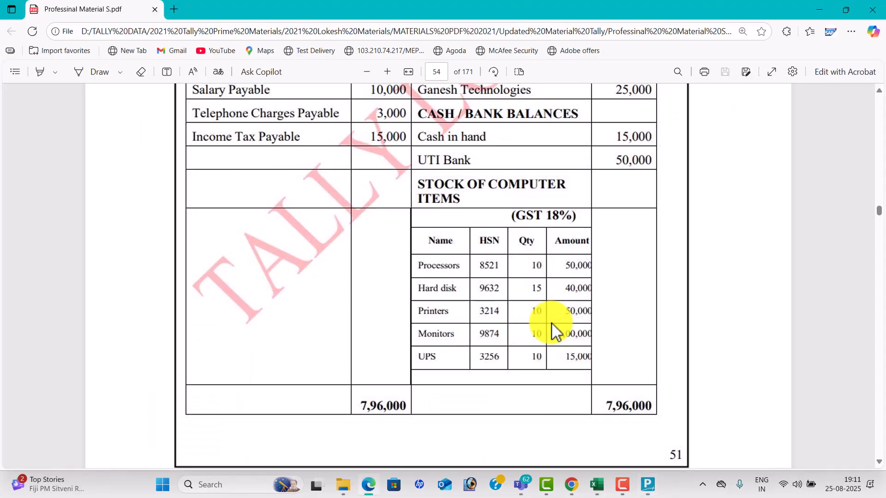
key("alt+Tab")
type("10")
key("Return")
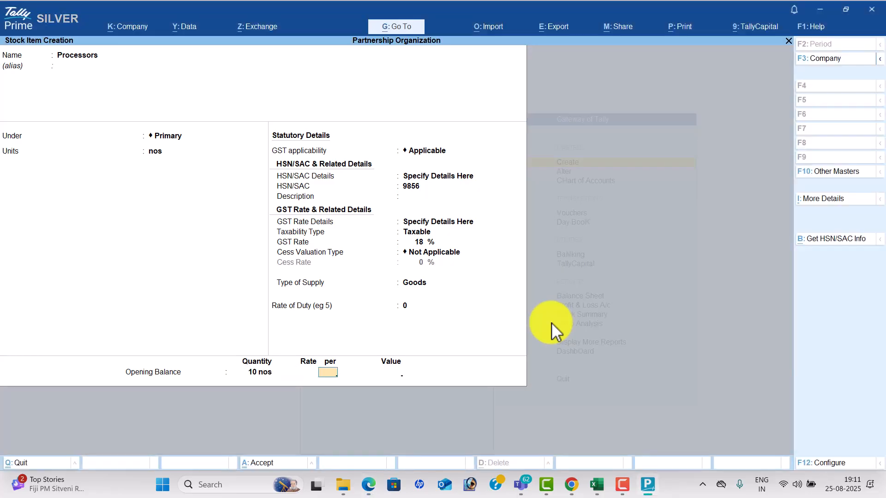
key("alt+Tab")
key("alt+Tab")
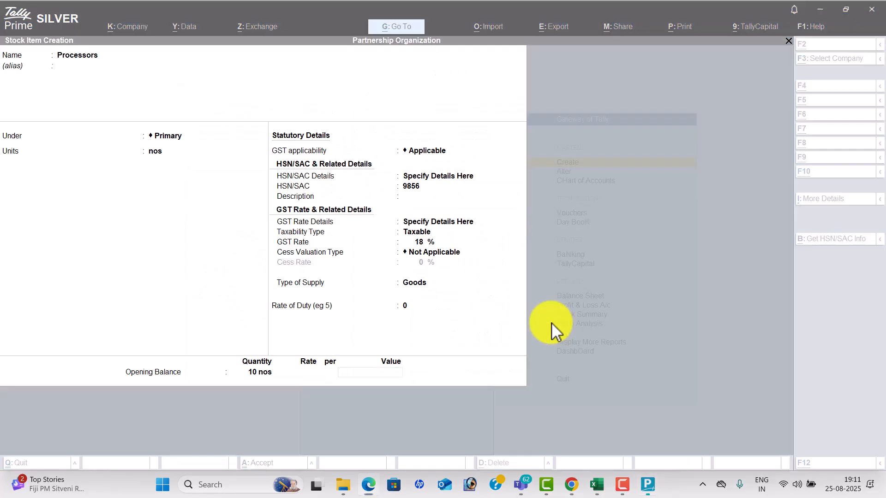
type("5000")
key("Return")
key("Return")
key("Return")
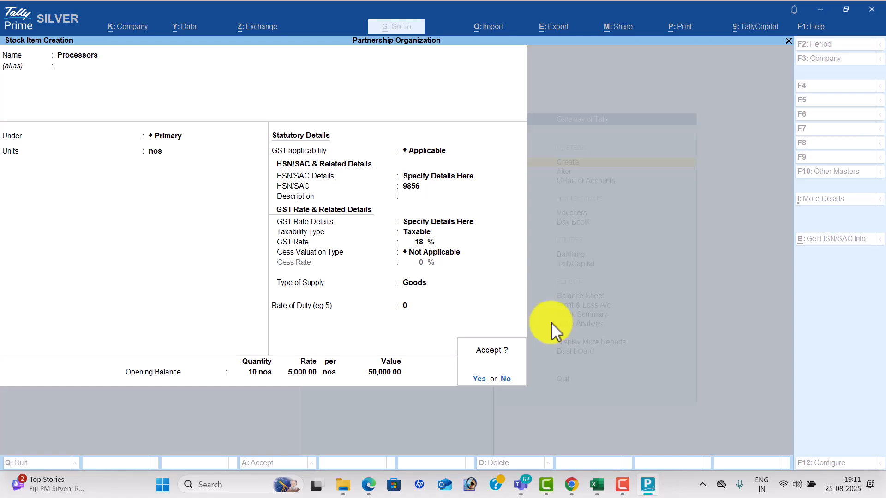
key("y")
Name the next stock item Hard Disk from the PDF, keeping it under Primary with nos as its unit.
key("alt+Tab")
key("alt+Tab")
type("Hard Disk")
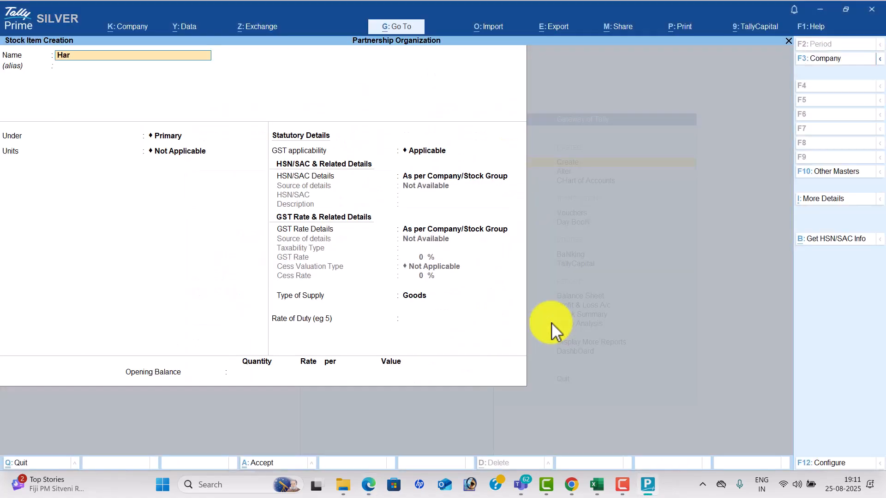
key("Return")
key("Return")
key("Return")
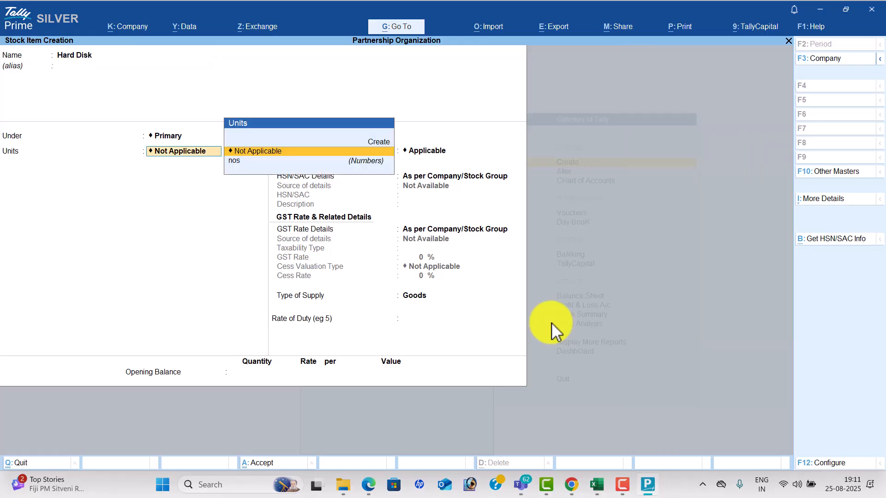
key("Down")
key("Return")
Keep GST applicable for Hard Disk and specify HSN/SAC 6541 in the item, leaving the description blank.
key("Return")
key("Down")
key("Return")
type("6541")
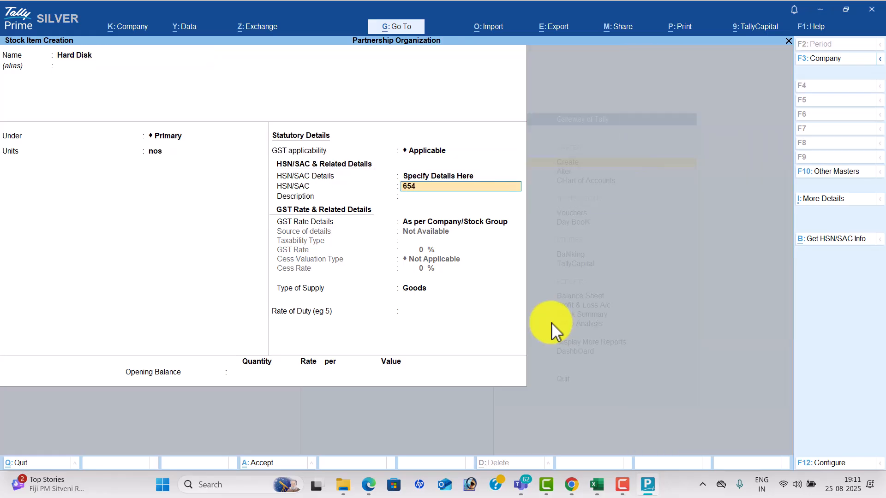
key("Return")
key("Return")
Specify Hard Disk's GST rate details in the item as Taxable at 18%, with Goods as the type of supply.
key("Down")
key("Return")
key("Return")
type("18")
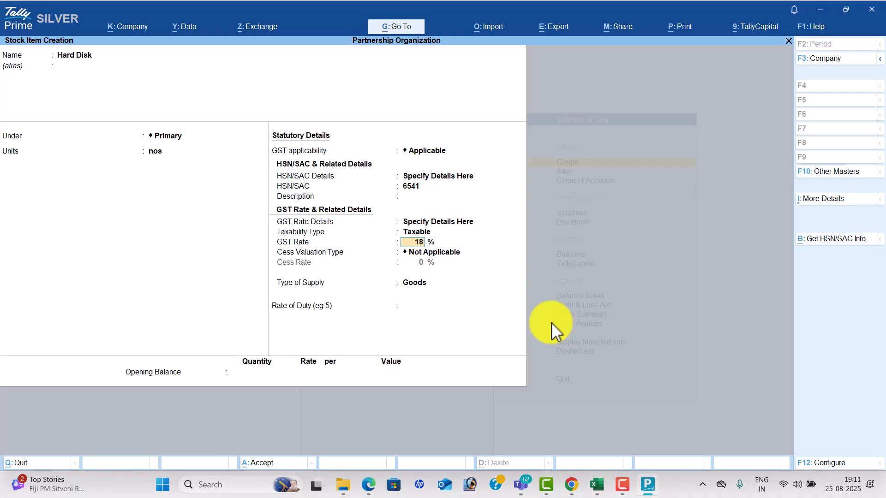
key("Return")
key("Return")
key("Return")
key("Return")
Give Hard Disk an opening balance of 15 nos with a value of 40,000 from the PDF and save the item.
key("alt+Tab")
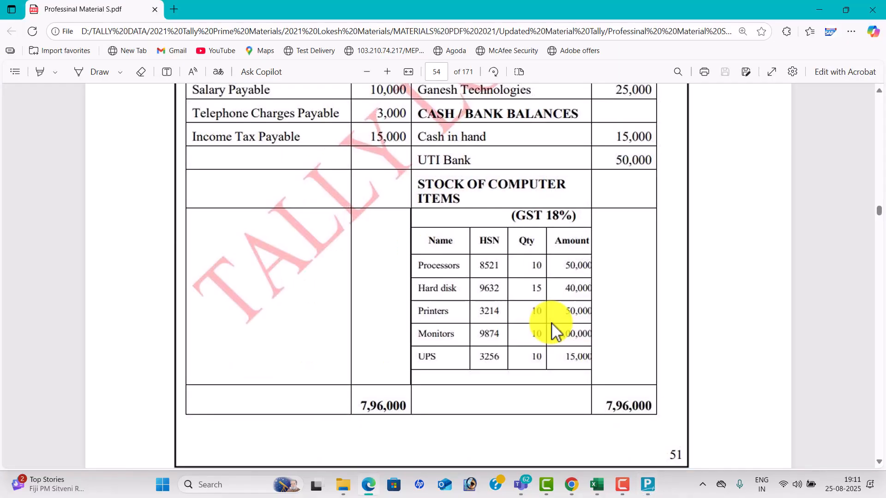
key("alt+Tab")
type("15")
key("Return")
key("Return")
type("40,000")
key("Return")
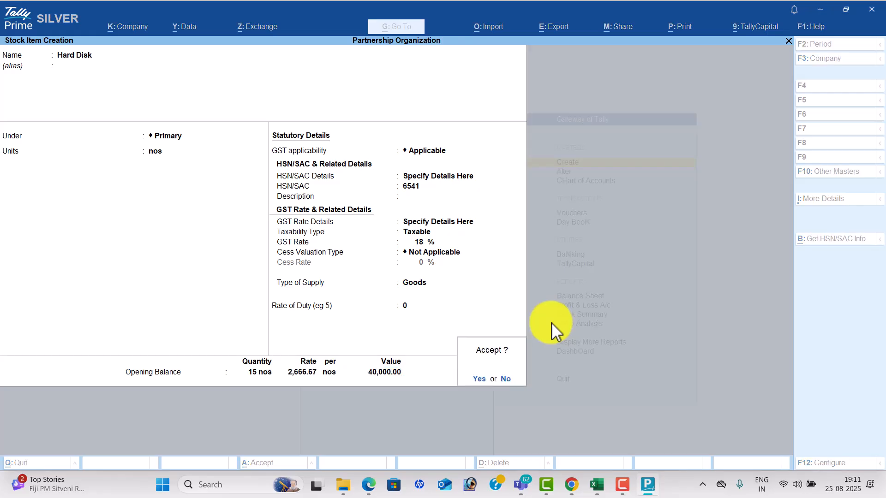
key("Return")
Name the next stock item Printers from the PDF, keeping it under Primary with nos as its unit.
key("alt+Tab")
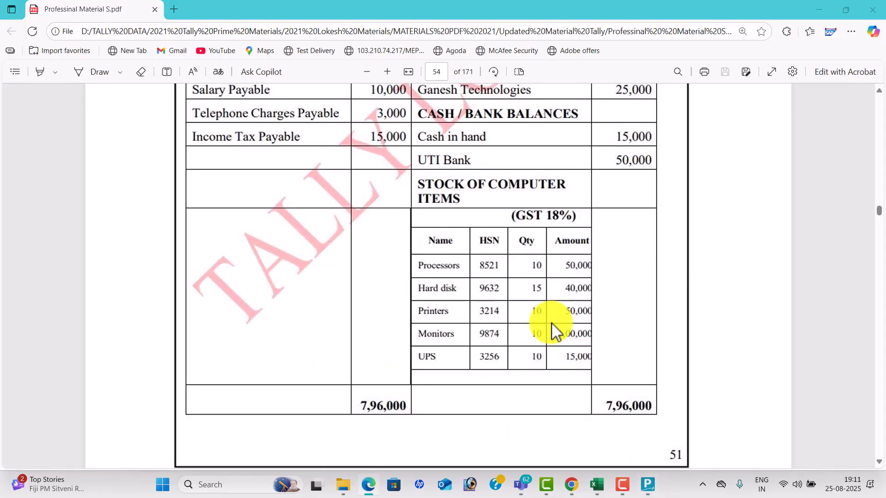
key("alt+Tab")
type("Printers")
key("Return")
key("Return")
key("Return")
type("nos")
key("Return")
Specify HSN/SAC 8512 for Printers in the item, leaving the description blank.
key("Down")
key("Return")
type("8512")
key("Return")
key("Return")
Specify Printers' GST rate details in the item as Taxable at 18% and set the type of supply to Goods.
key("Return")
key("Return")
key("BackSpace")
key("BackSpace")
key("BackSpace")
key("Return")
key("Down")
key("Return")
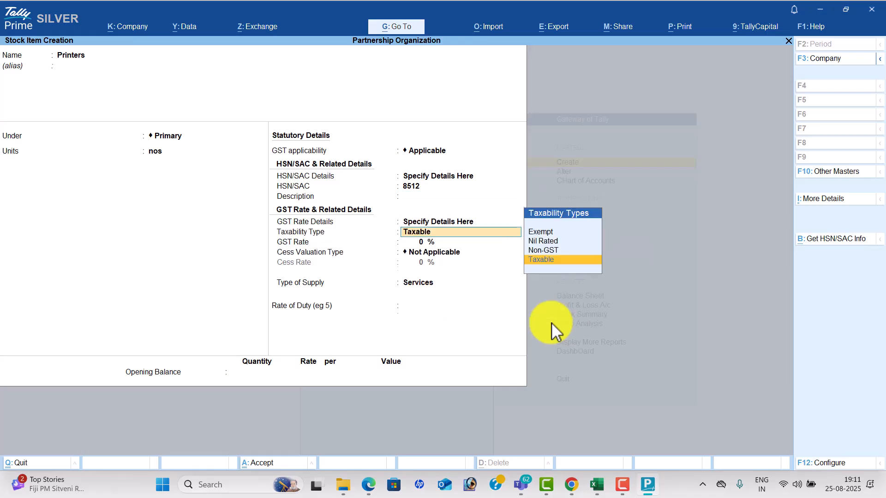
key("Return")
key("Return")
key("BackSpace")
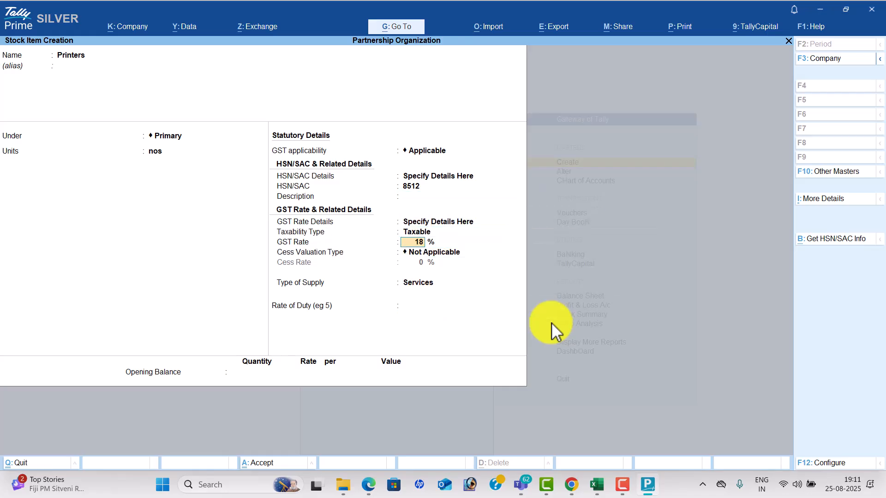
key("Return")
key("Return")
key("Up")
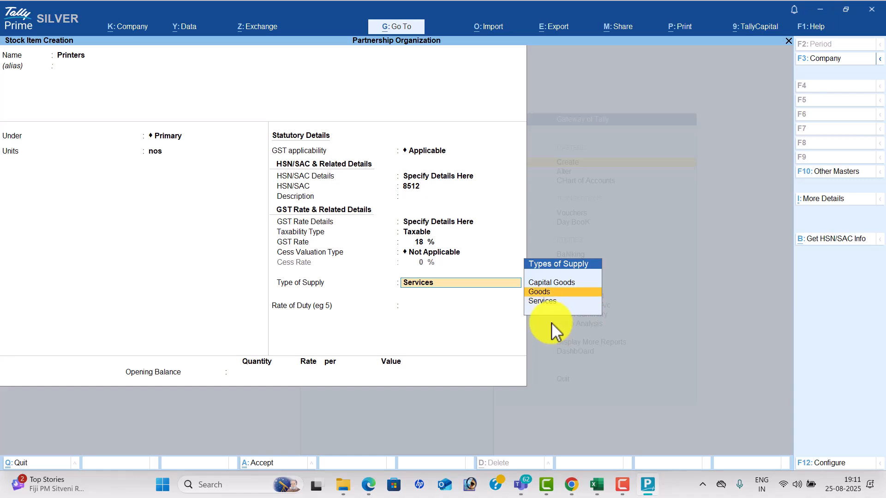
key("Return")
key("Return")
Give Printers an opening balance of 10 nos with a value of 50,000 from the PDF and save the item.
key("alt+Tab")
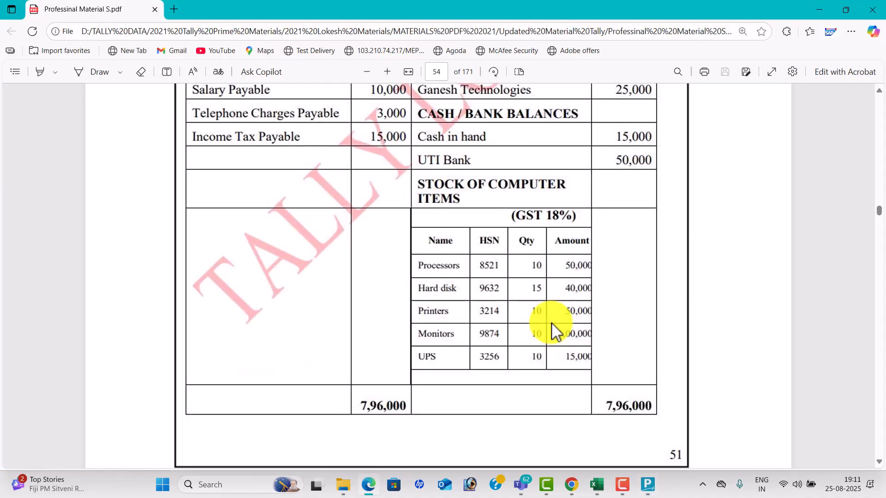
key("alt+Tab")
type("10")
key("Return")
key("Return")
type("50,000")
key("Return")
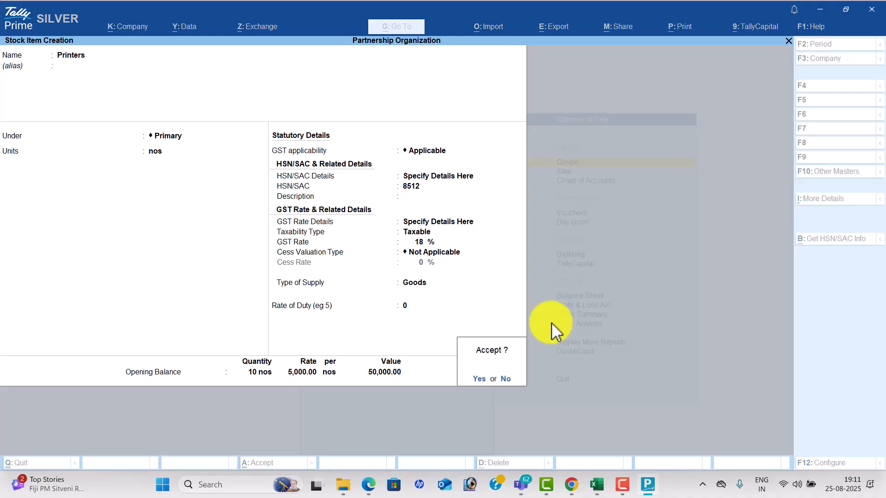
key("Return")
Name the next stock item Monitors from the PDF, keeping it under Primary with nos as its unit.
key("alt+Tab")
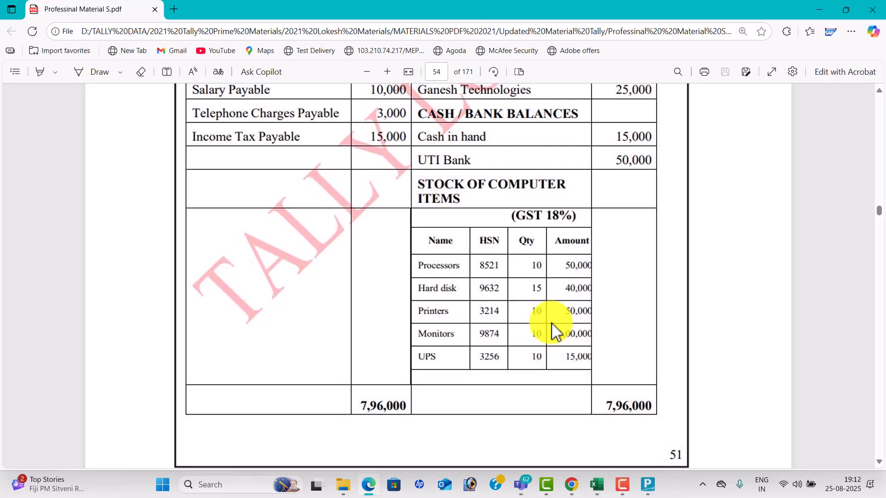
key("alt+Tab")
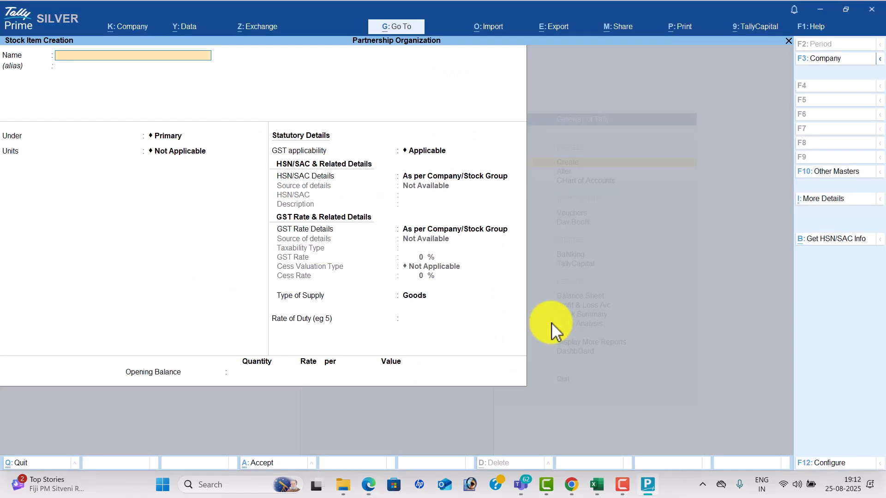
type("Monitors")
key("Return")
key("Return")
key("Down")
key("Return")
Keep GST applicable for Monitors and specify HSN/SAC 5416 in the item, leaving the description blank.
key("Return")
key("Down")
key("Return")
type("5416")
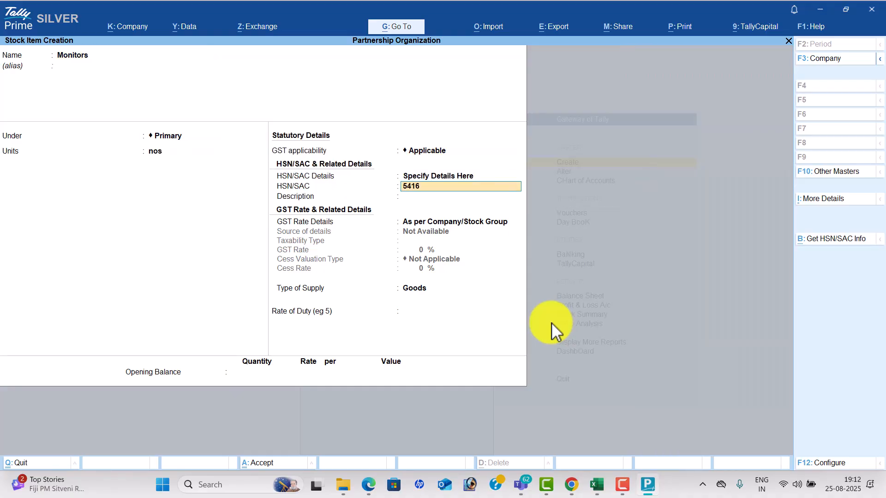
key("Return")
key("Return")
Specify Monitors' GST rate details in the item as Taxable at 18%, with Goods as the type of supply.
key("Down")
key("Return")
key("Return")
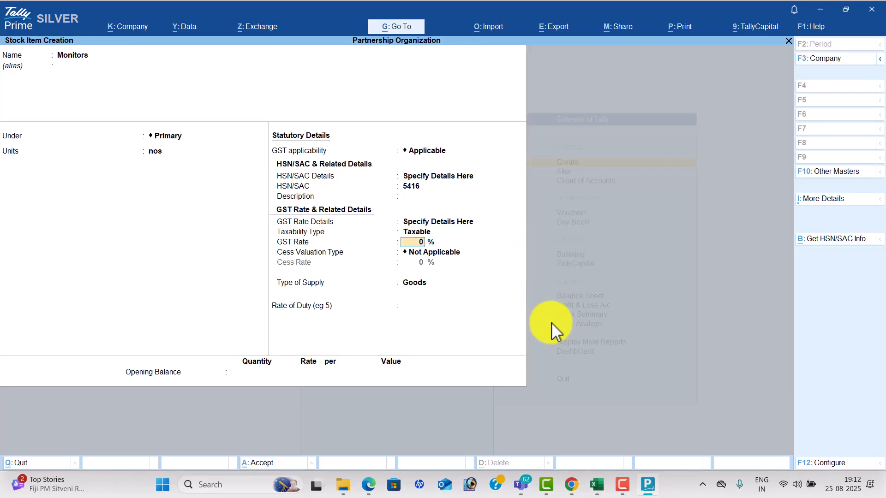
key("alt+Tab")
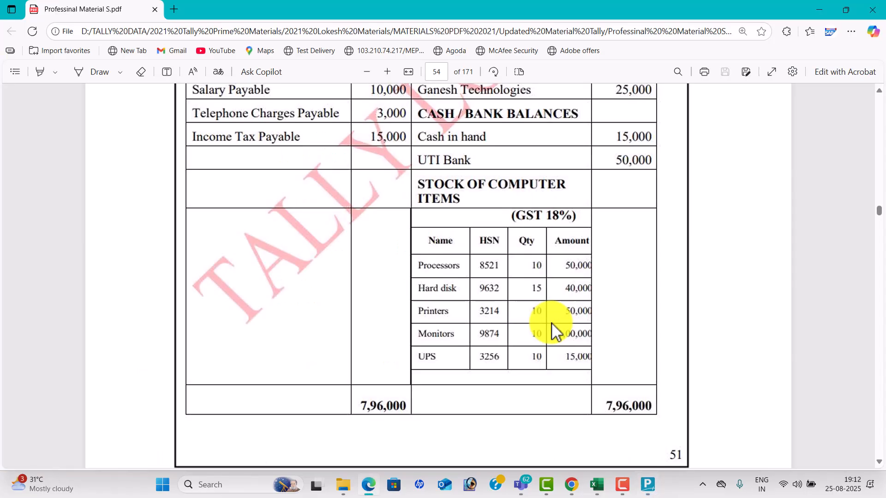
key("alt+Tab")
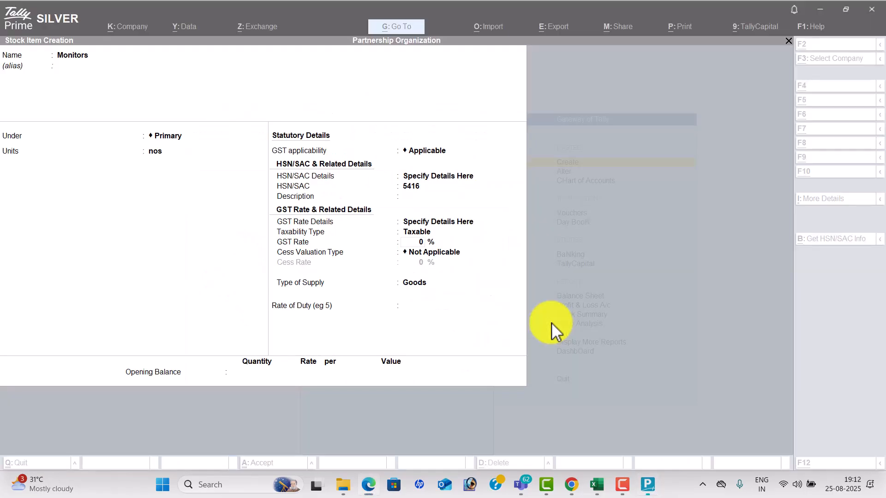
type("18")
key("Return")
key("Return")
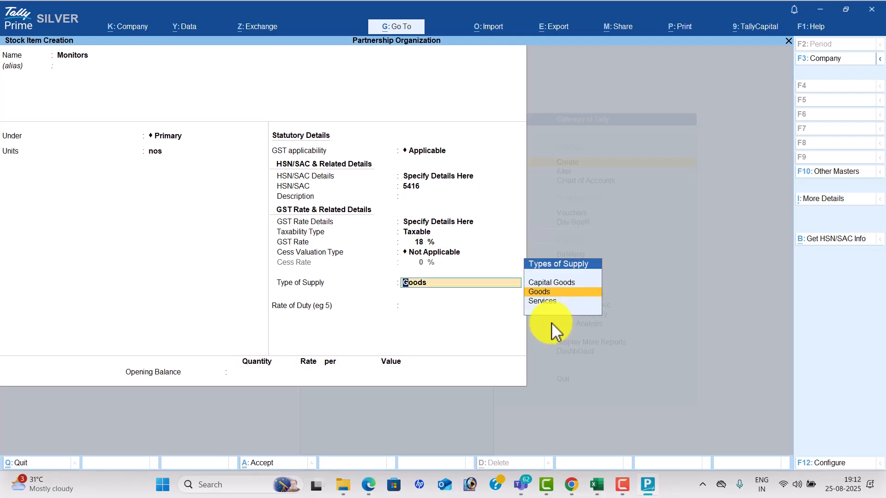
key("Return")
key("Return")
Give Monitors an opening balance of 10 nos with a value of 1,00,000 from the PDF and save the item.
key("alt+Tab")
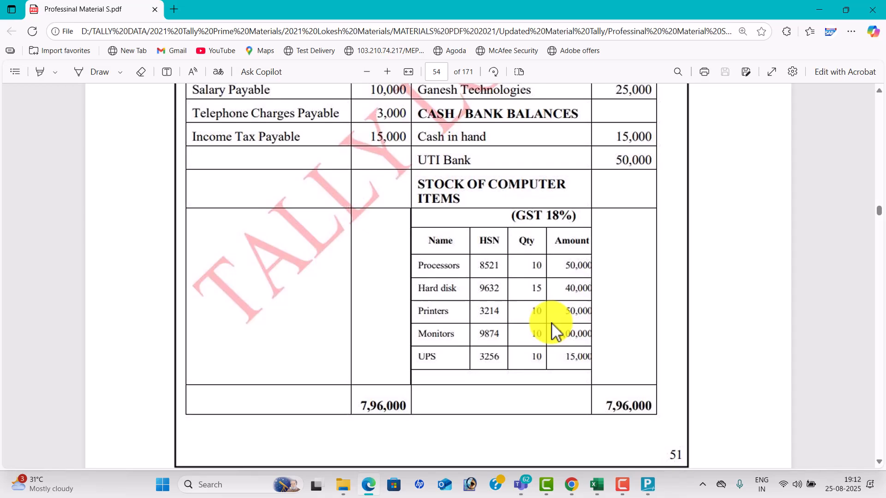
key("alt+Tab")
type("10")
key("Return")
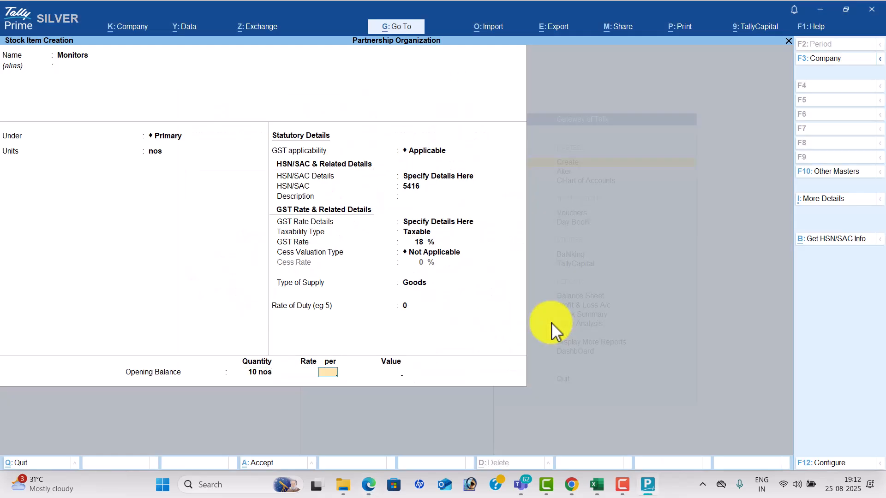
key("Return")
key("alt+Tab")
key("alt+Tab")
type("1,00,000")
key("Return")
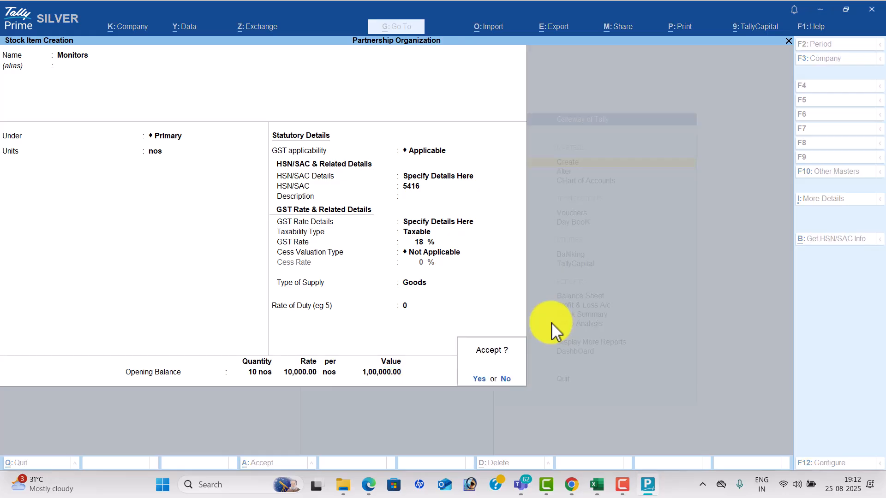
key("Return")
Name the next stock item Ups from the PDF, keeping it under Primary with nos as its unit.
key("alt+Tab")
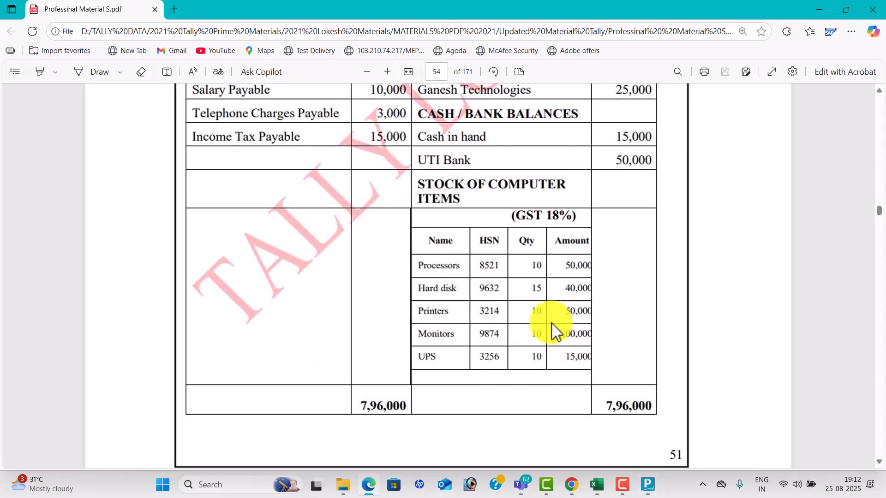
key("alt+Tab")
type("Up")
key("Return")
key("Return")
key("Down")
key("Return")
Specify HSN/SAC 6523 for Ups in the item, leaving the description blank.
key("Down")
key("Return")
type("6523")
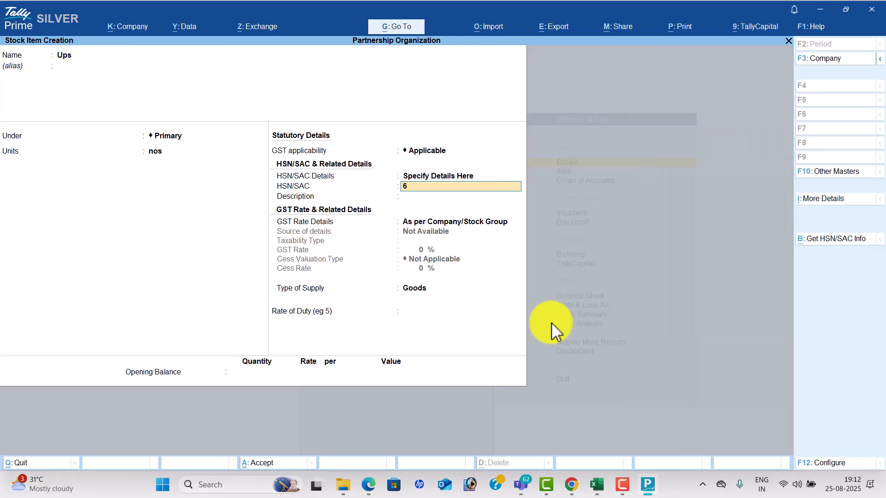
key("Return")
key("Return")
Specify the Ups GST rate details in the item as Taxable at 18%, with Goods as the type of supply.
key("Down")
key("Return")
key("Return")
type("18")
key("Return")
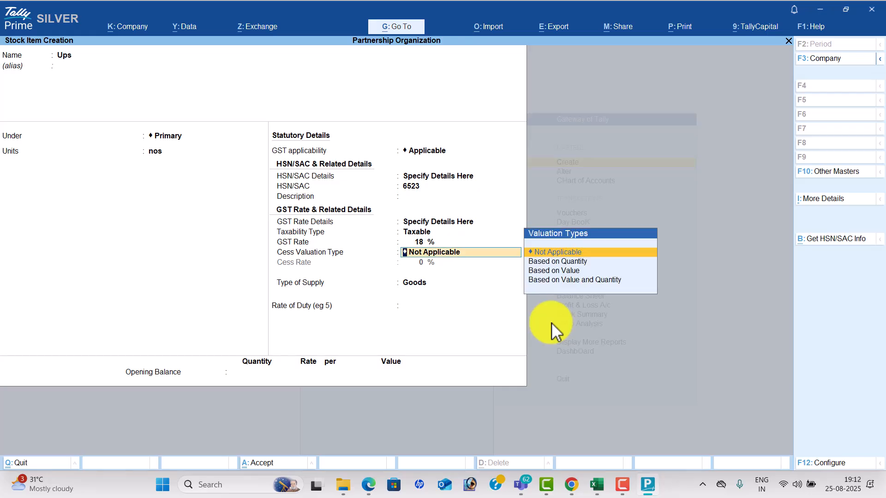
key("Return")
key("Return")
key("Return")
Give Ups an opening balance of 10 nos with a value of 15,000 from the PDF and save the item.
key("alt+Tab")
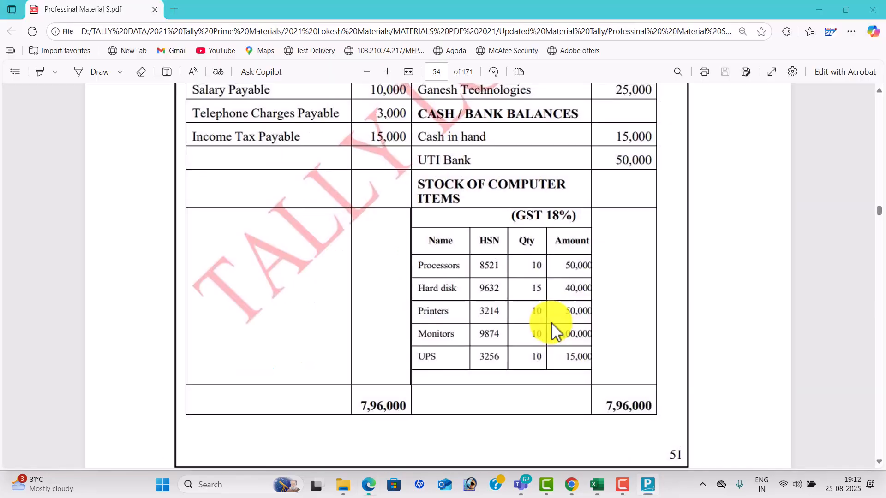
key("alt+Tab")
type("10")
key("Return")
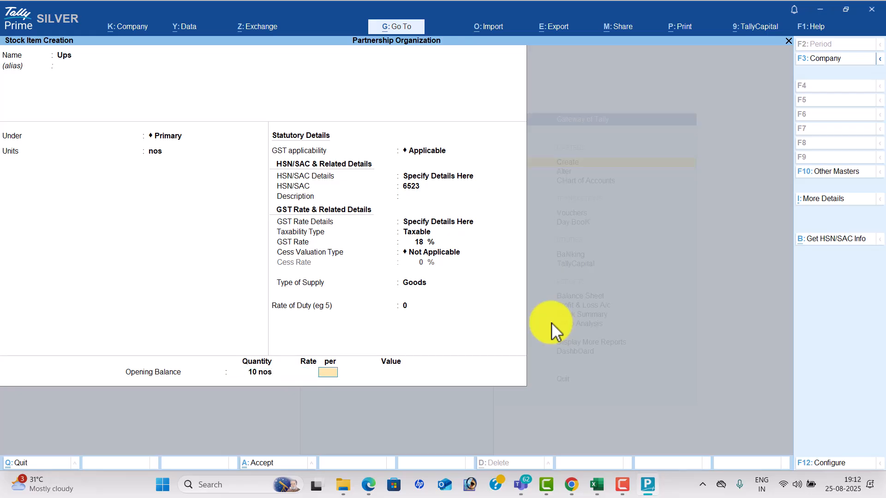
key("alt+Tab")
key("alt+Tab")
key("Return")
type("15000")
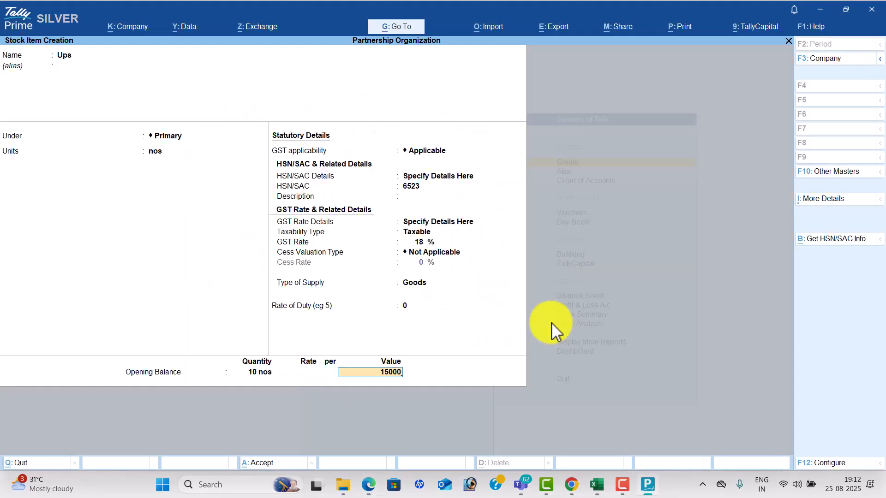
key("Return")
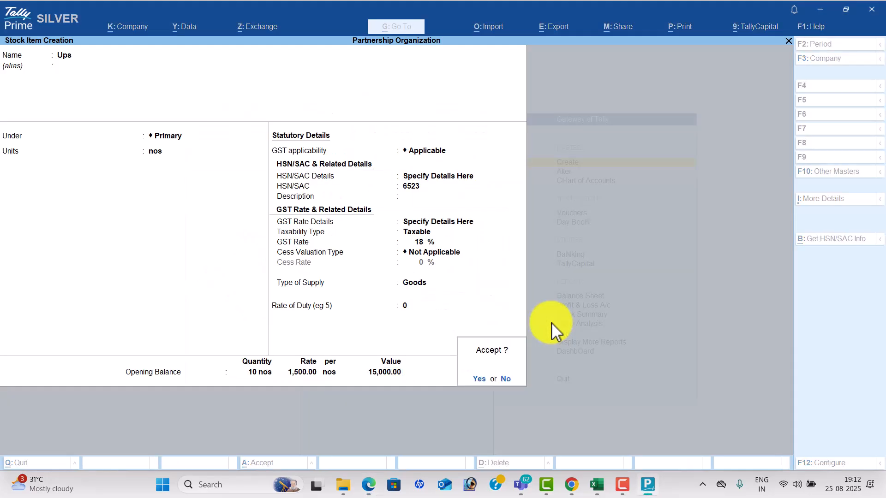
key("Return")
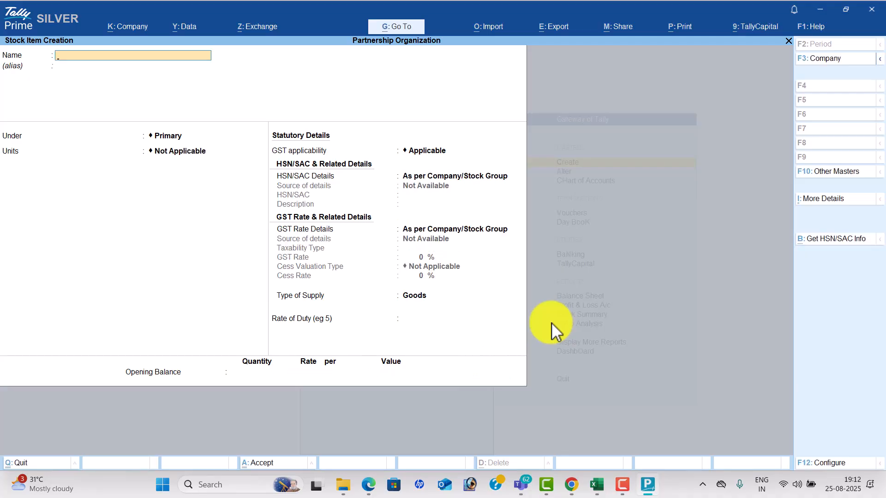
Leave stock item creation and open the Cash ledger for alteration.
key("Escape")
key("y")
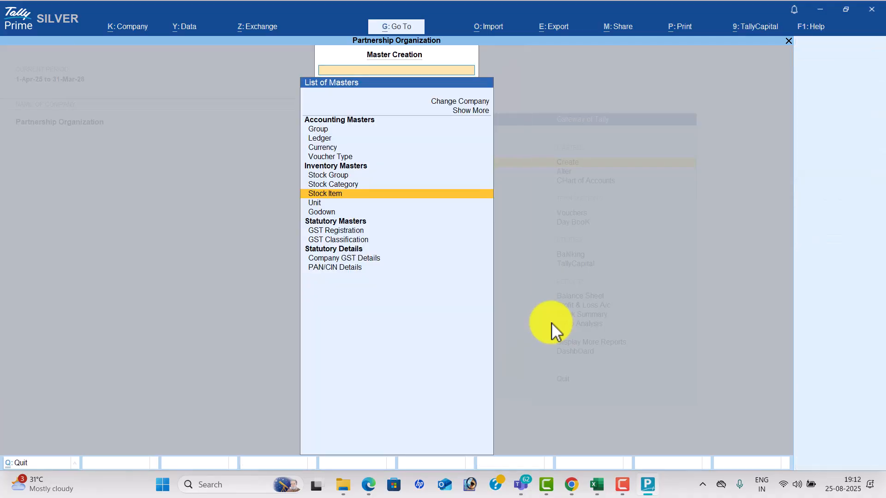
key("Escape")
key("Down")
key("Return")
key("Return")
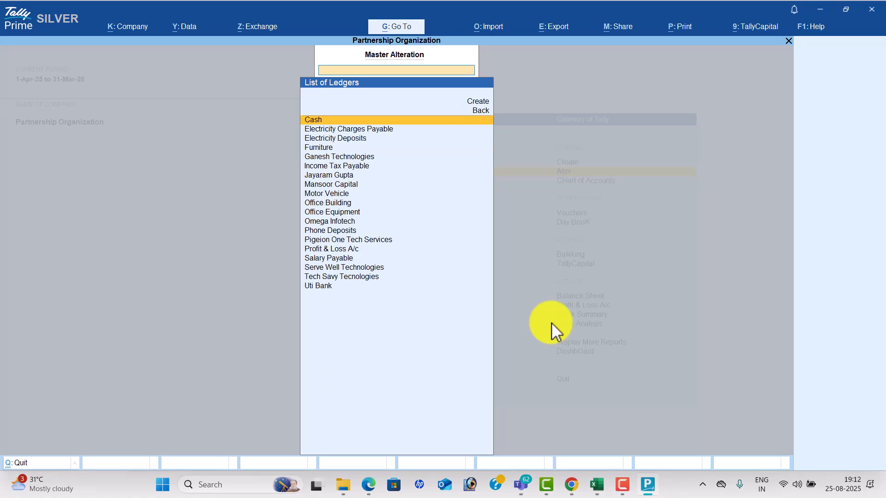
key("Return")
key("Return")
Set the Cash ledger's opening balance to 15,000 Dr from the PDF, save it and return to the list of masters.
key("alt+Tab")
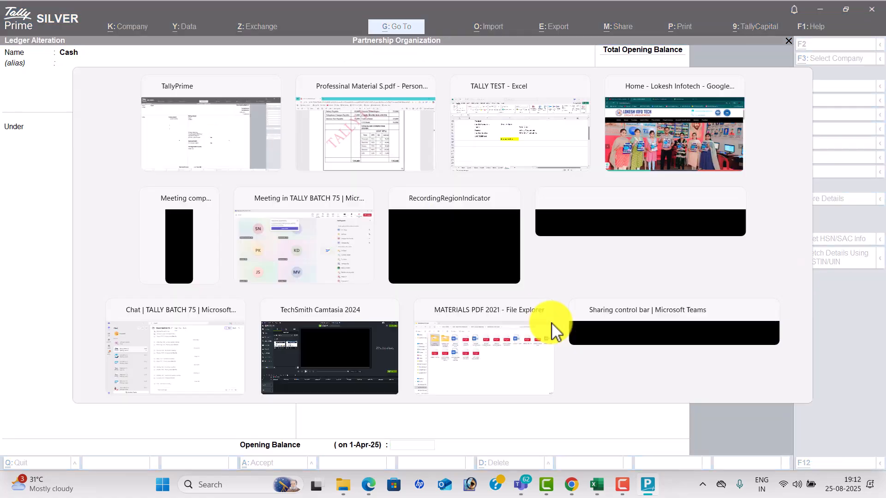
scroll(559, 329, "up", 3)
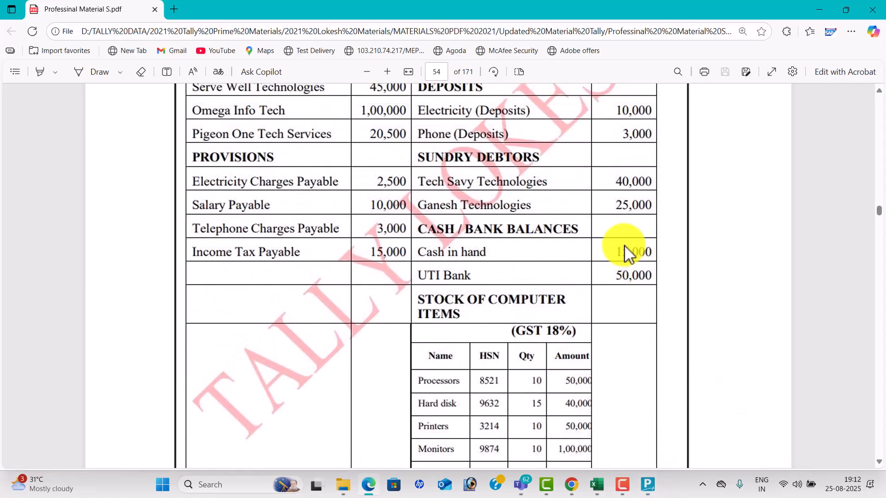
key("alt+Tab")
type("15,000")
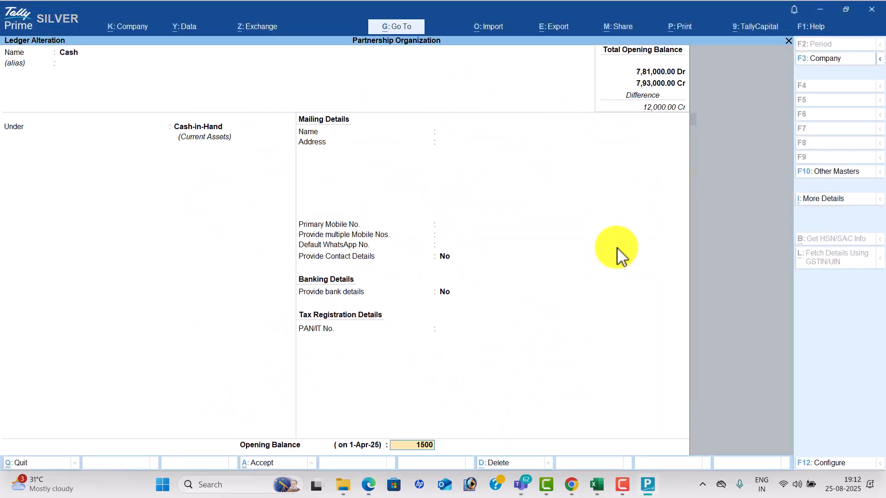
key("Return")
key("Return")
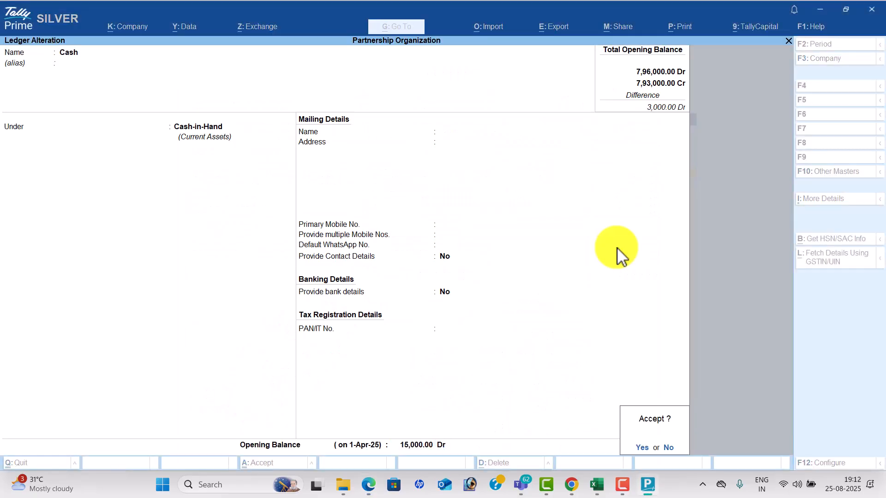
key("Return")
key("Escape")
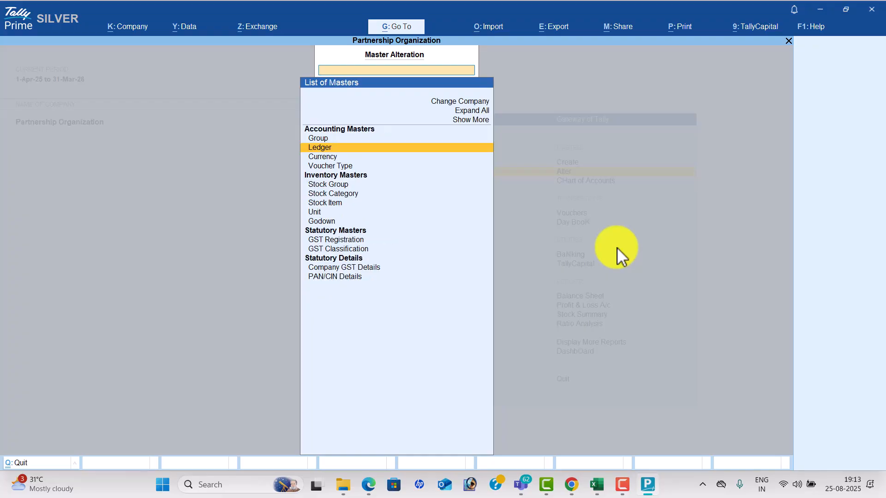
Leave the list of masters and open the Balance Sheet in its detailed view.
key("Escape")
key("Down")
key("Down")
key("Down")
key("Down")
key("Down")
key("Down")
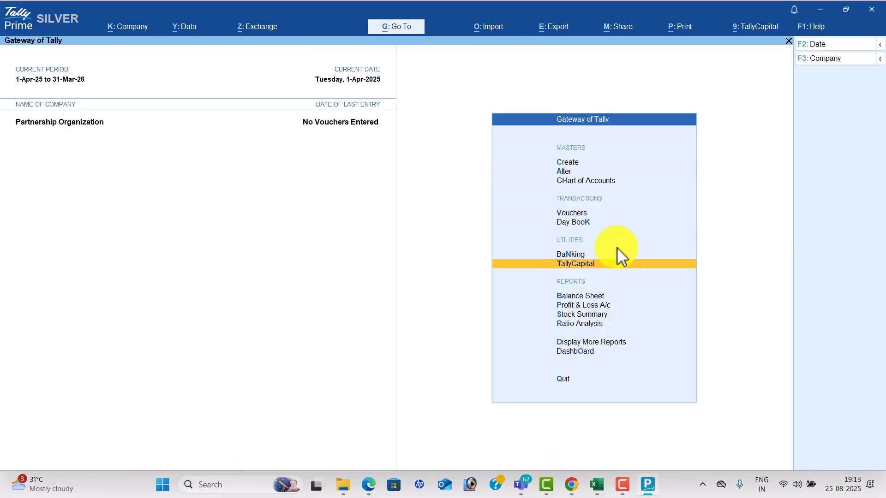
key("Return")
key("alt+F5")
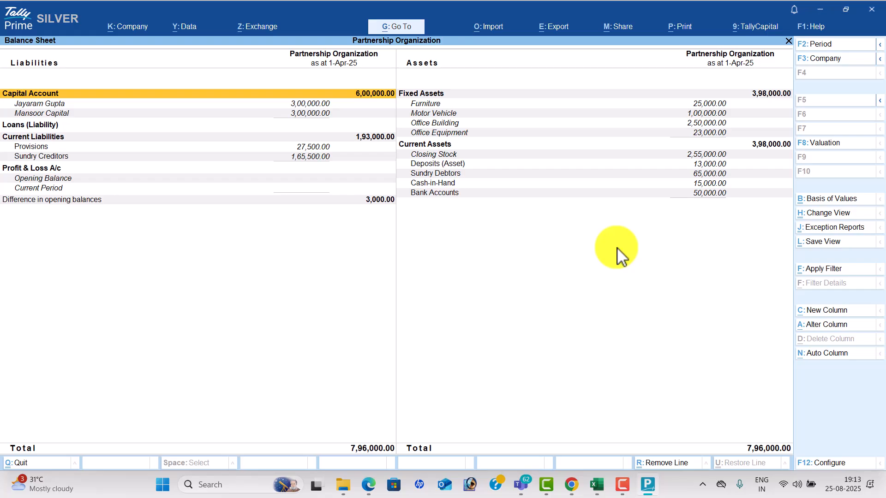
Compare the Balance Sheet totals with the PDF's closing totals and review its liability and asset lines.
key("alt+Tab")
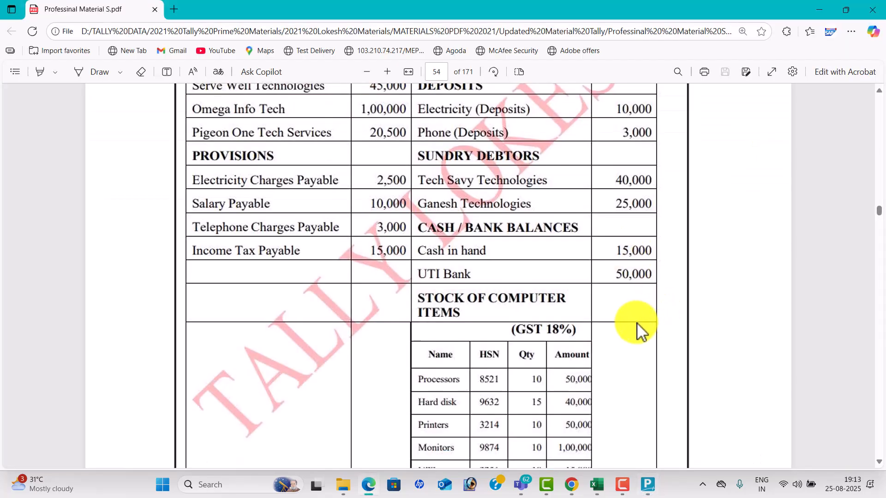
scroll(636, 328, "down", 6)
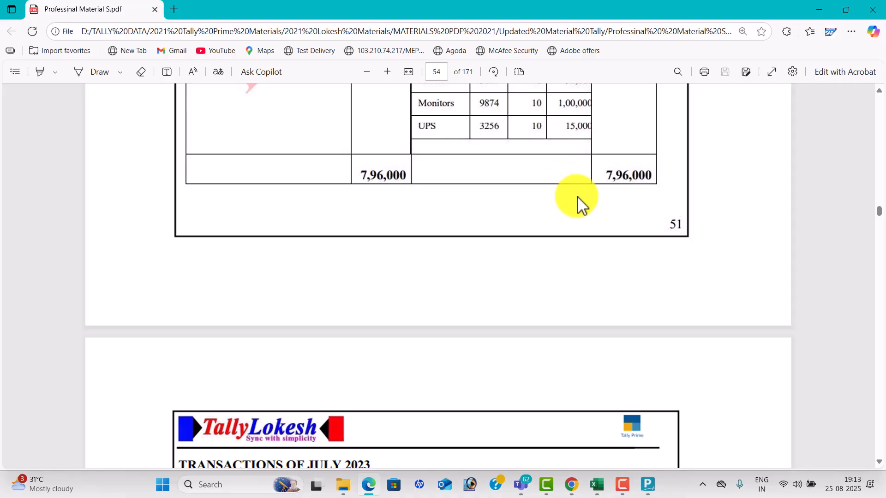
key("alt+Tab")
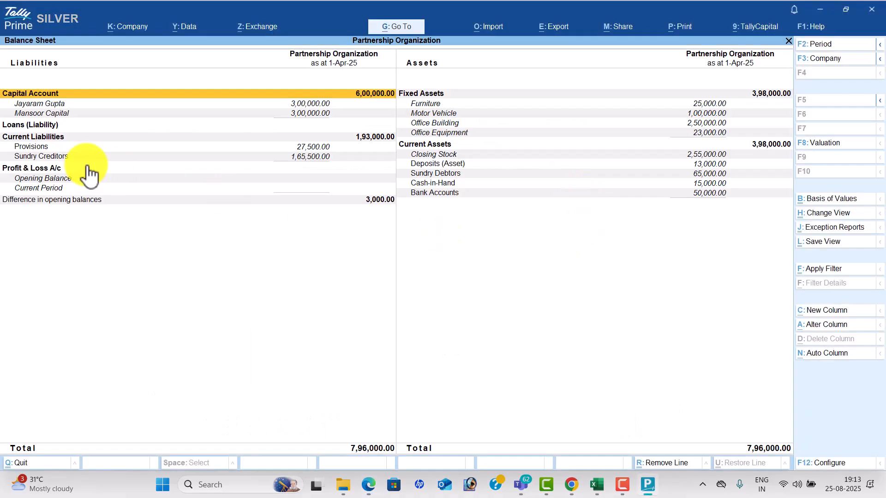
key("Down")
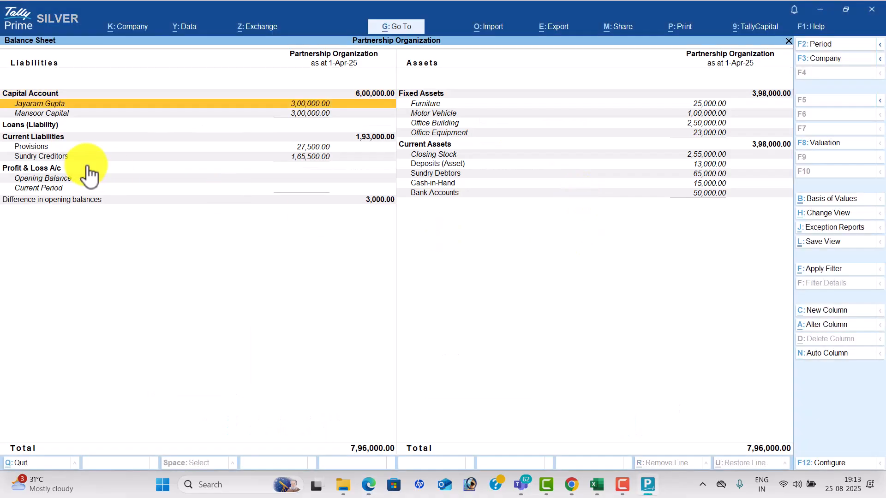
key("Right")
key("Down")
key("Down")
key("Down")
key("Down")
key("Down")
key("Down")
key("Down")
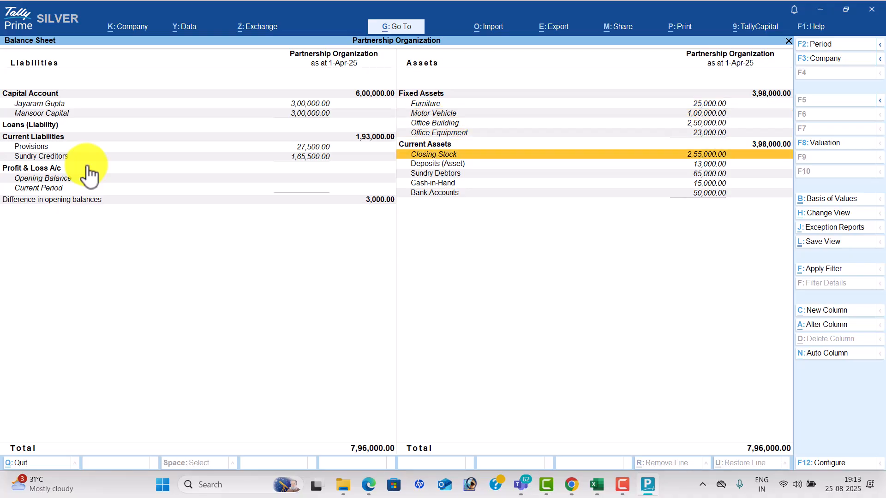
key("Down")
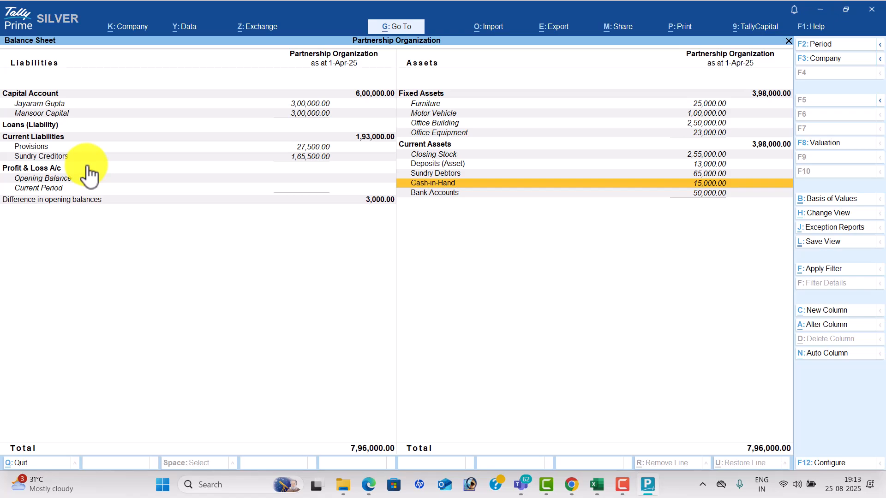
Start a payment voucher, open its voucher date for editing and find the July transactions in the PDF.
key("Escape")
key("Up")
key("Up")
key("Up")
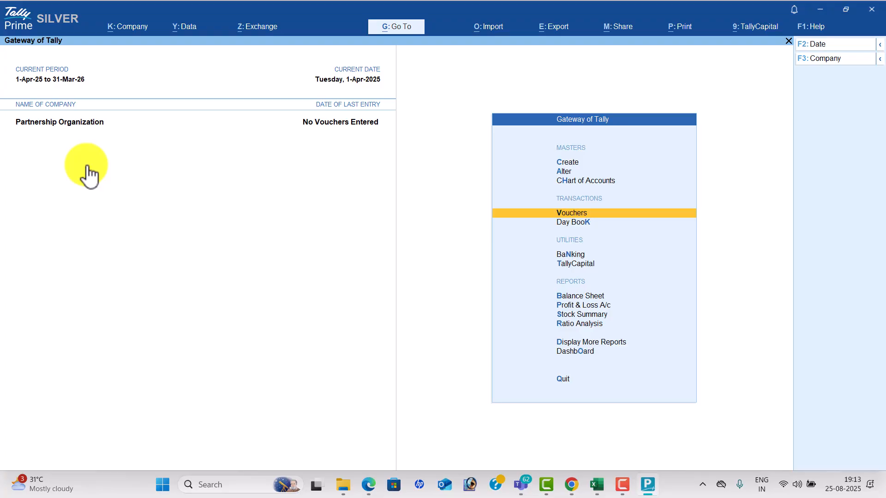
key("Return")
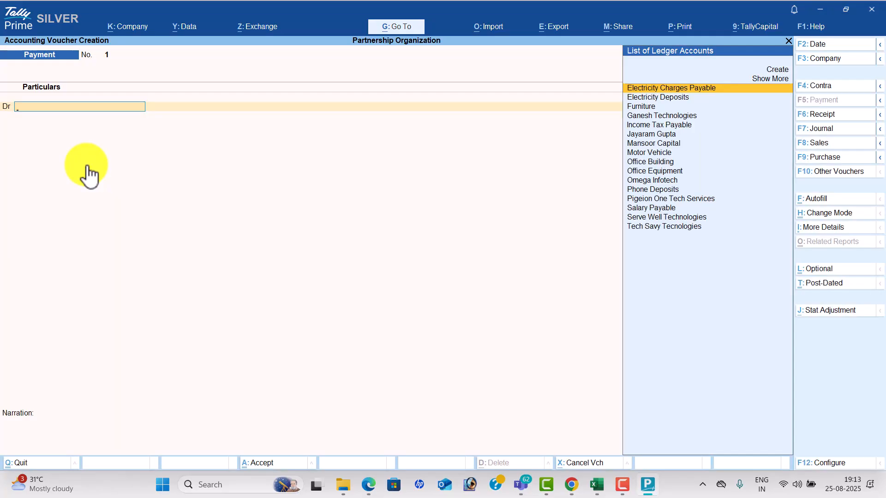
left_click(826, 44)
key("alt+Tab")
scroll(547, 245, "down", 8)
scroll(549, 247, "up", 2)
key("alt+Tab")
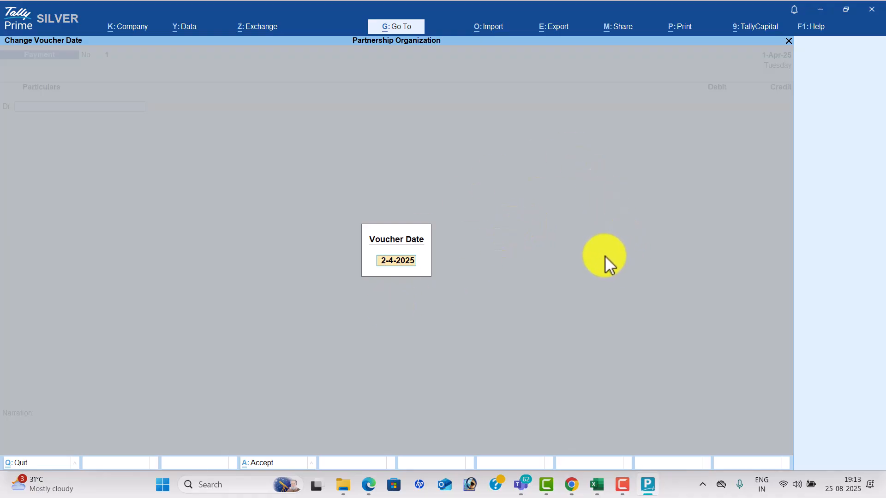
Switch to the Teams meeting and mute the microphone.
key("alt+Tab")
key("alt+Tab")
key("alt+Tab")
key("alt+Tab")
key("alt+Tab")
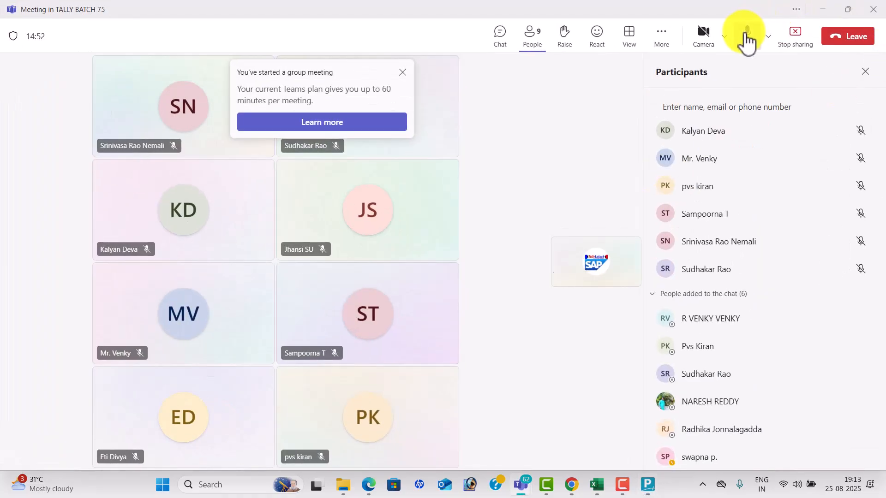
left_click(746, 39)
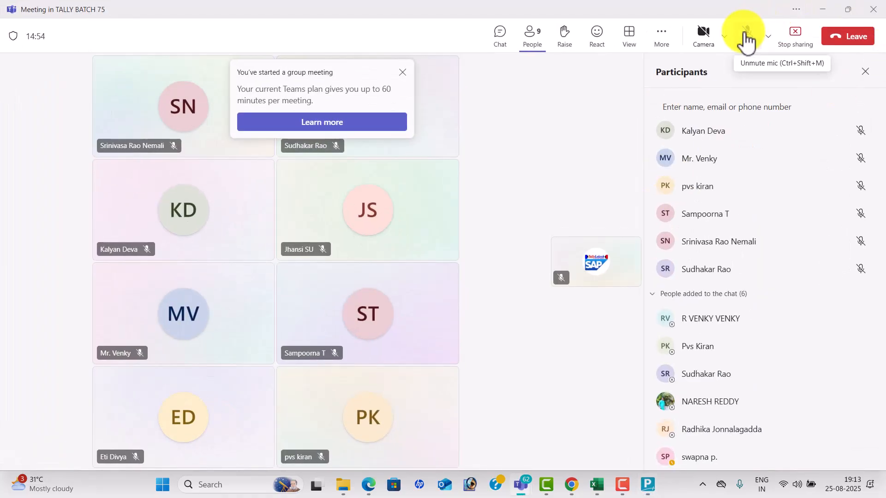
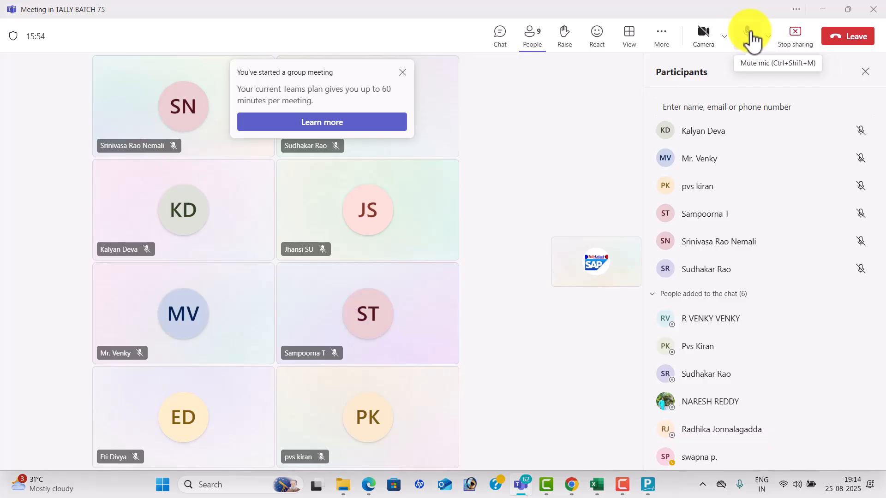
Return to TallyPrime and set the payment voucher's date to 1-7-2025.
key("alt+Tab")
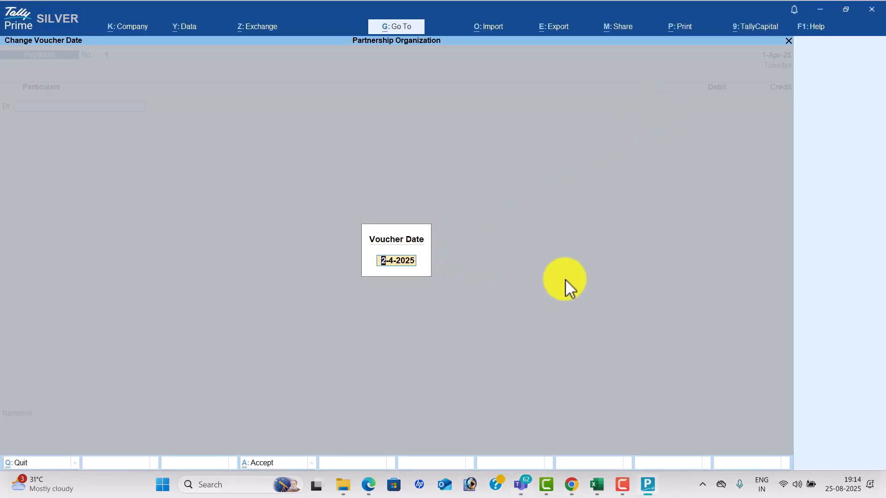
type("1-7")
key("Return")
Debit Salary Payable with 10,000 in the payment voucher, following the first July transaction in the PDF.
key("alt+Tab")
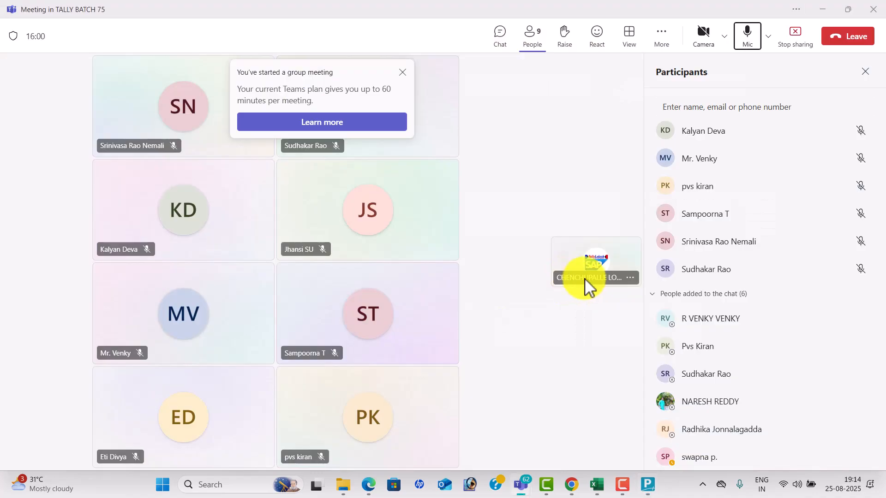
key("alt+Tab")
key("alt+Tab")
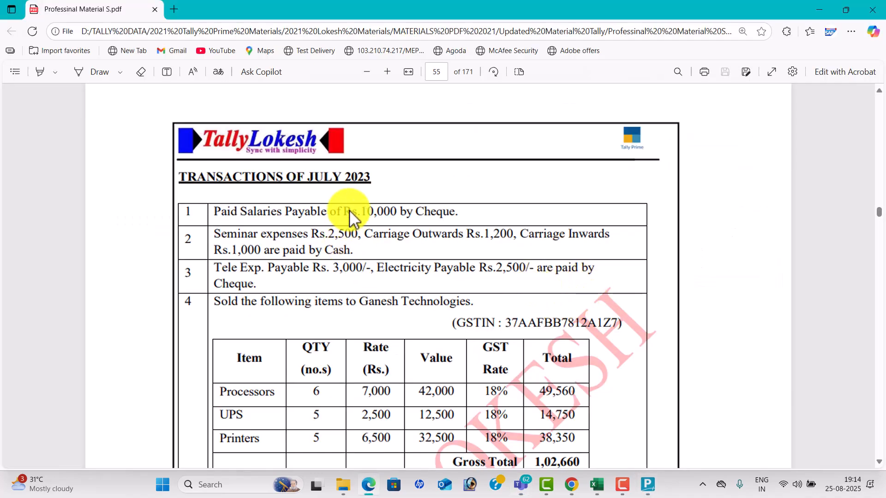
key("alt+Tab")
key("alt+Tab")
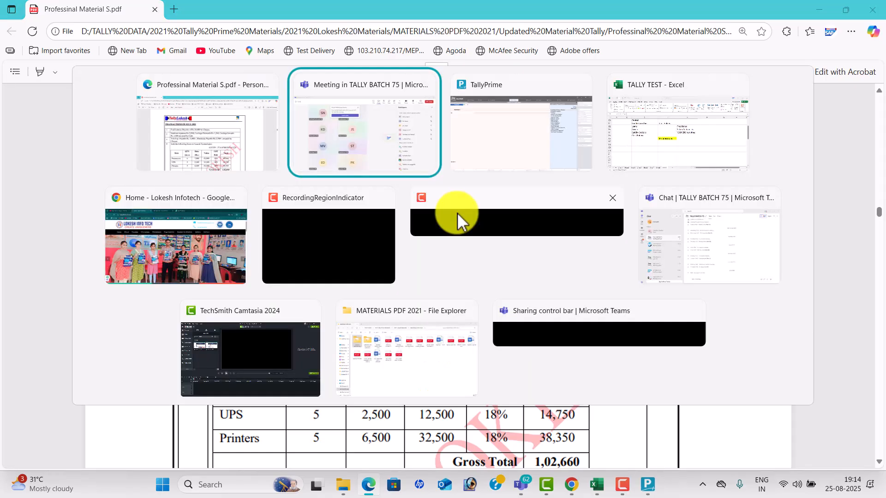
type("Sa")
key("Return")
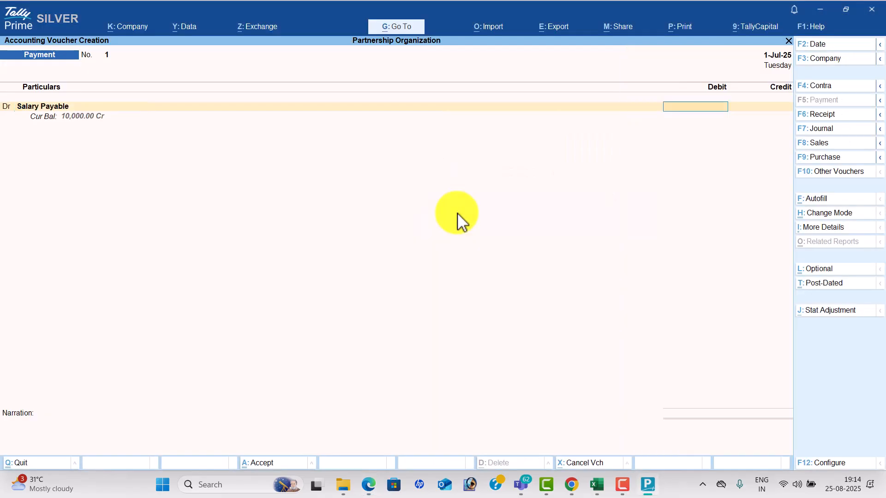
type("10,000")
key("Return")
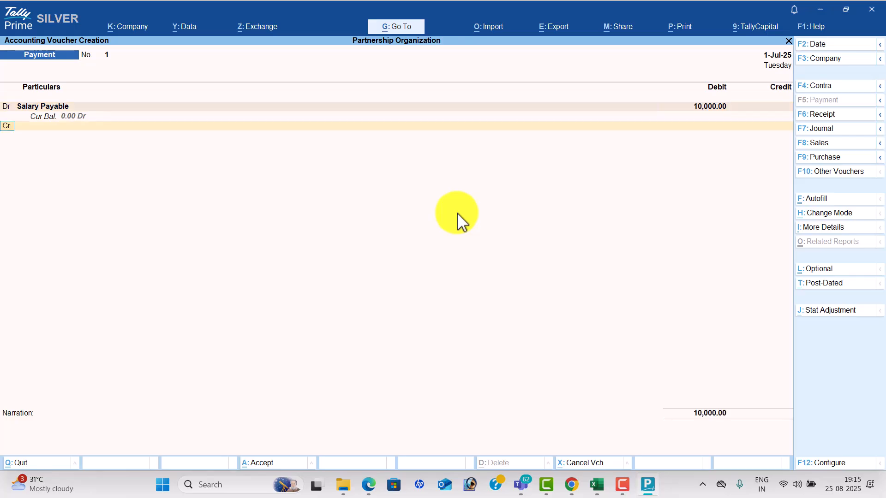
Credit Uti Bank with 10,000 for the cheque payment and save the voucher.
key("alt+Tab")
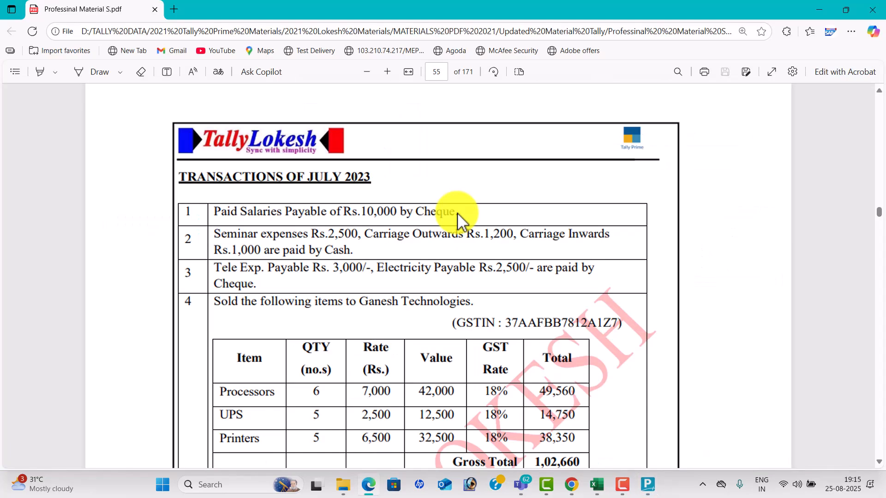
key("alt+Tab")
type("U")
key("Return")
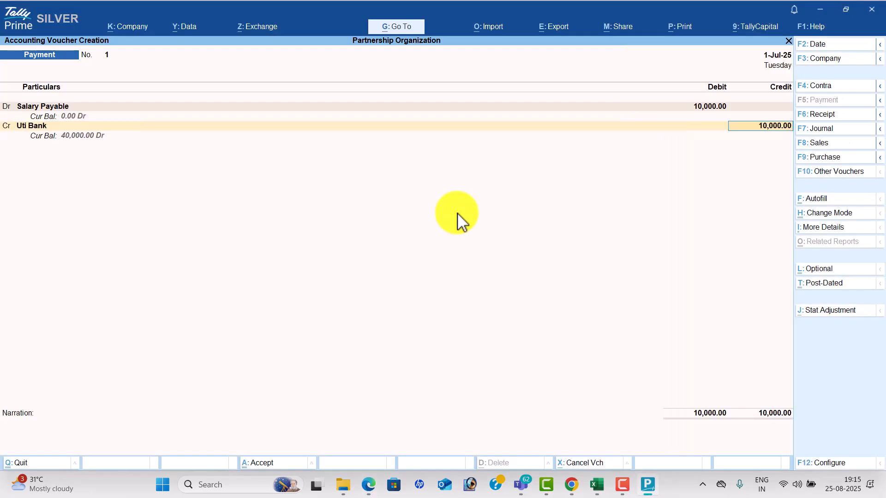
key("Return")
key("Return")
key("Return")
key("Return")
key("Return")
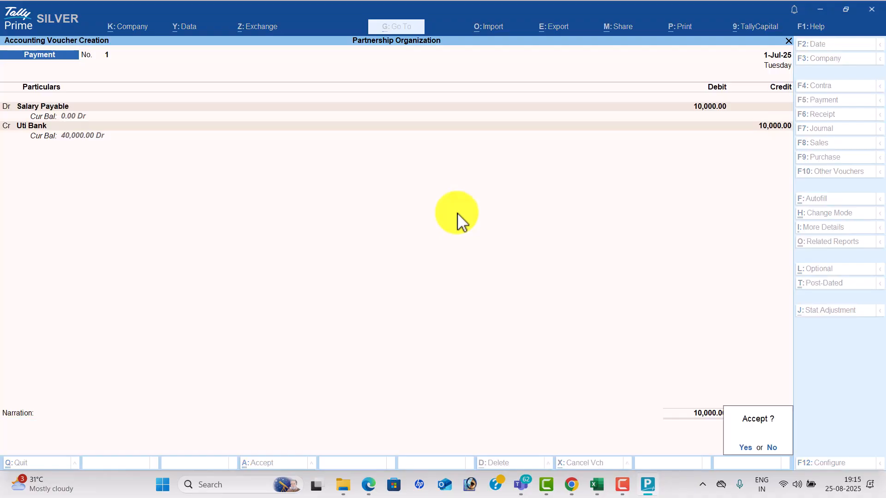
key("Return")
For the PDF's second transaction, create the ledger Seminar Exp under Indirect Expenses from within the new payment voucher.
key("alt+Tab")
scroll(456, 238, "down", 3)
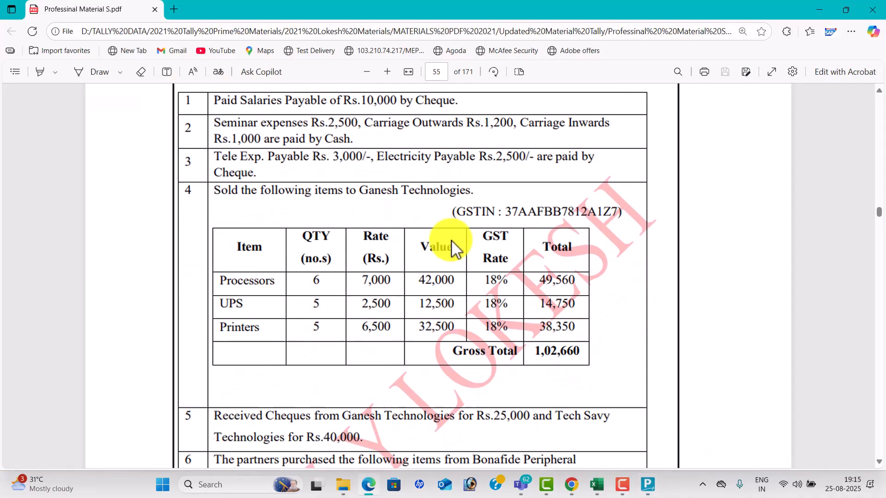
key("alt+Tab")
key("alt+c")
type("Seminar Exp")
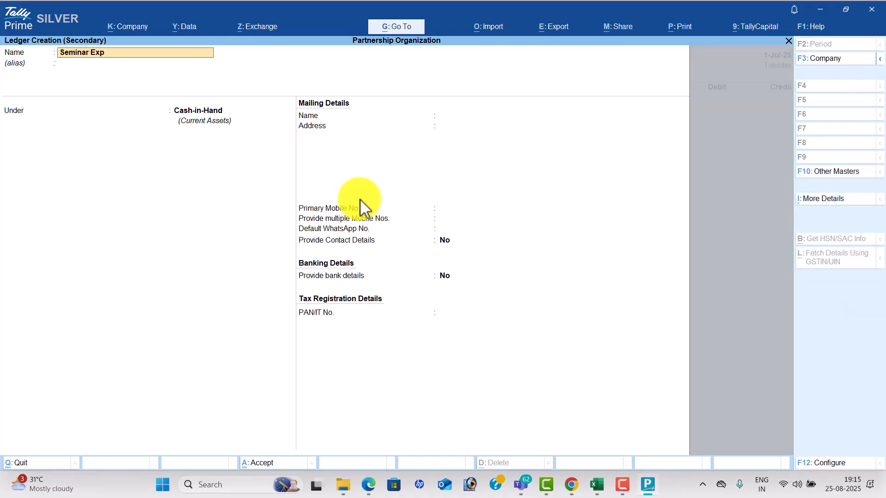
key("Return")
key("Return")
type("ind")
key("Down")
key("Down")
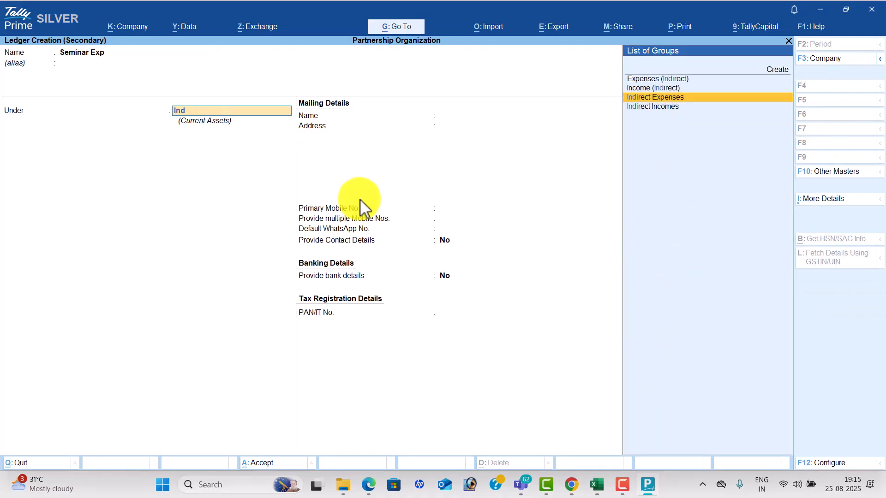
key("Return")
key("ctrl+a")
Debit Seminar Exp with 2,500 from the PDF.
key("alt+Tab")
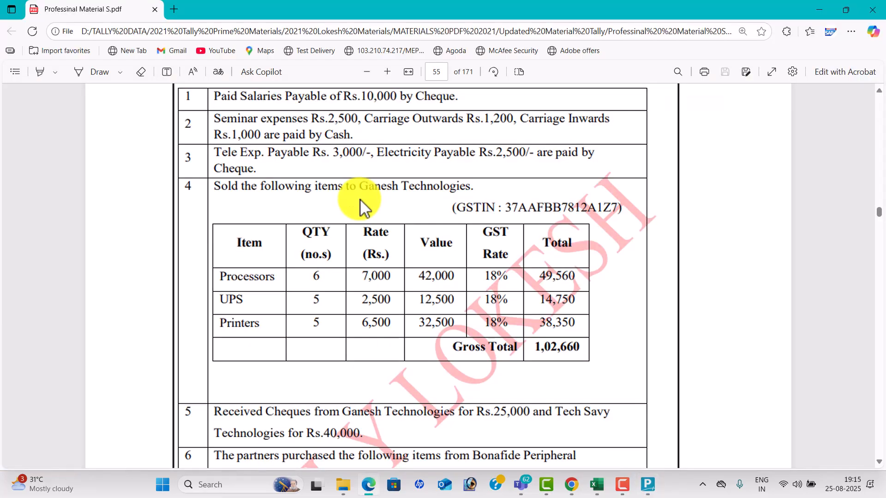
key("alt+Tab")
type("2500")
key("Return")
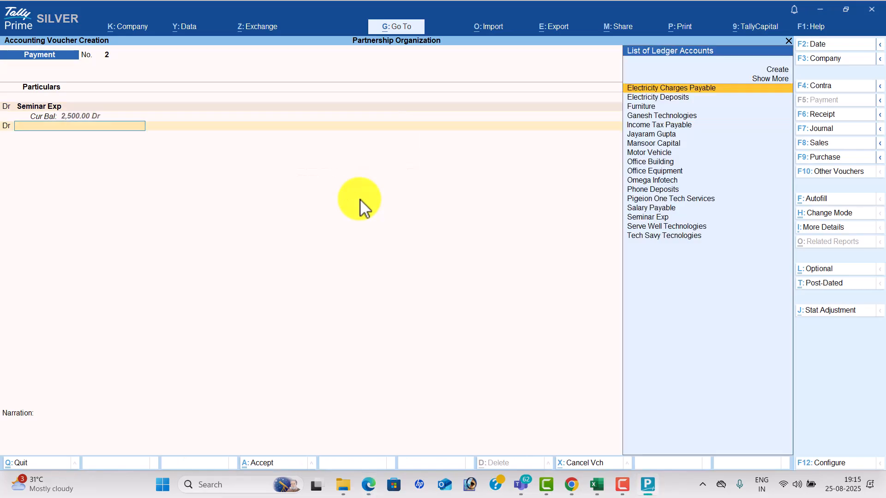
Create the ledger Carraige Outwards under Indirect Expenses for the voucher's second debit line.
key("alt+Tab")
key("alt+Tab")
key("alt+c")
type("Carraige")
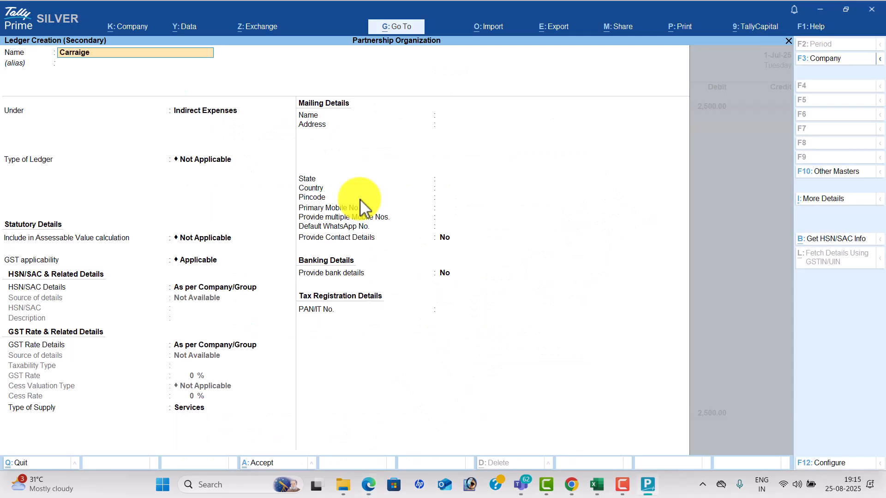
type(" Outwards")
key("Return")
key("Return")
key("ctrl+a")
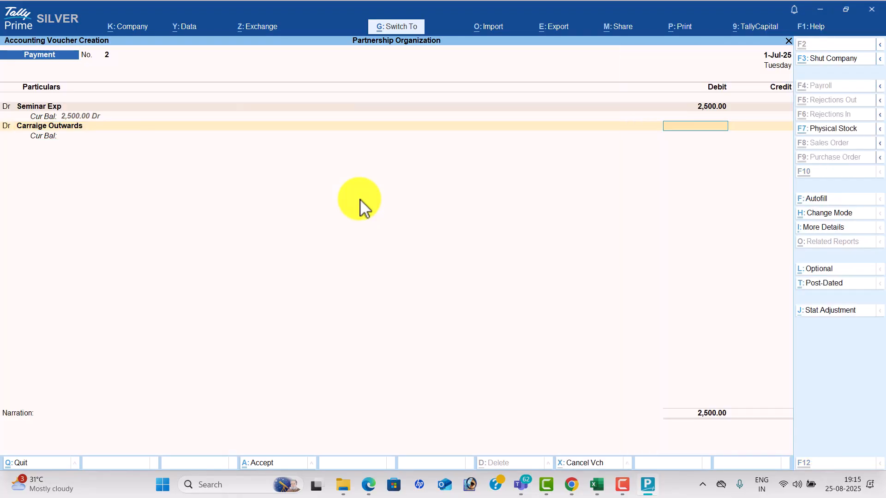
Debit Carraige Outwards with 1,200 from the PDF.
key("alt+Tab")
key("alt+Tab")
type("1200")
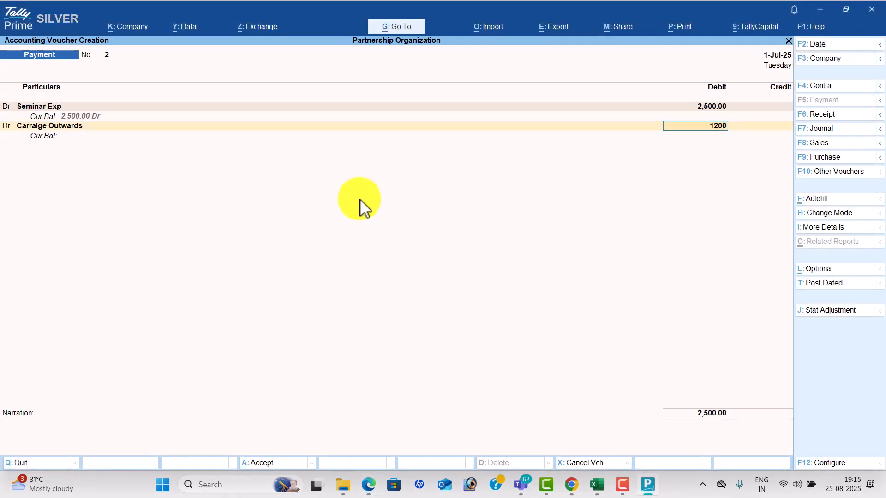
key("Return")
Create the ledger Carriage Inwards under Direct Expenses for the voucher's third debit line.
key("alt+c")
key("alt+Tab")
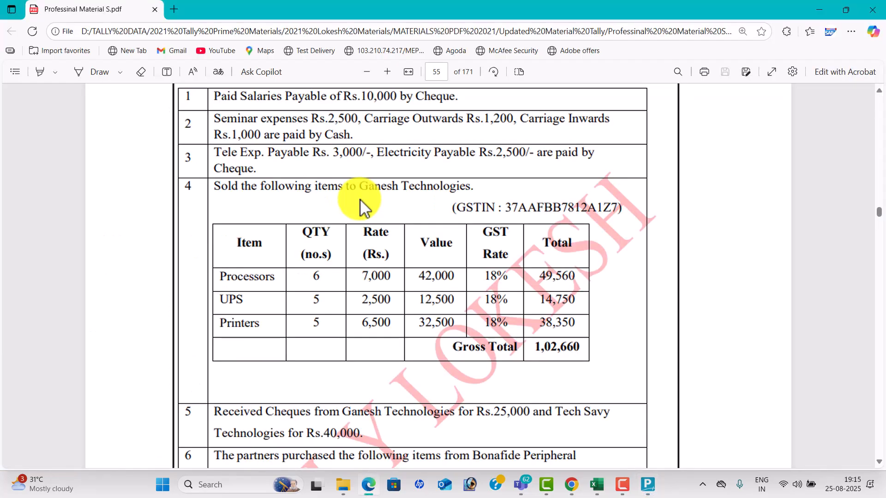
key("alt+Tab")
type("Carri")
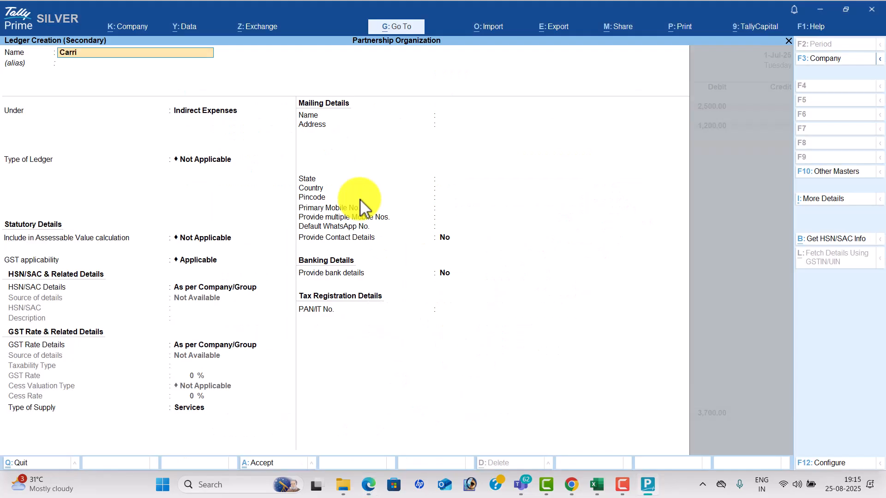
type("age Inwards")
key("Return")
key("Return")
type("Di")
key("Down")
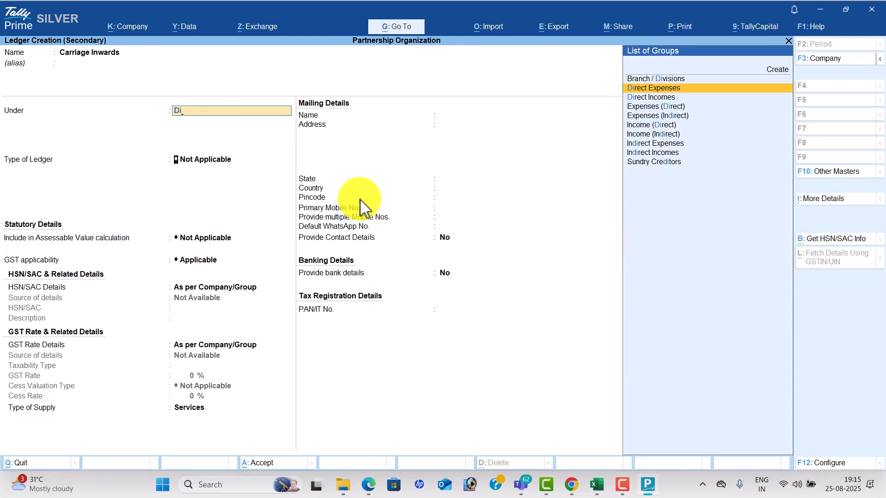
key("Return")
key("ctrl+a")
Debit Carriage Inwards with 1,000 from the PDF.
key("alt+Tab")
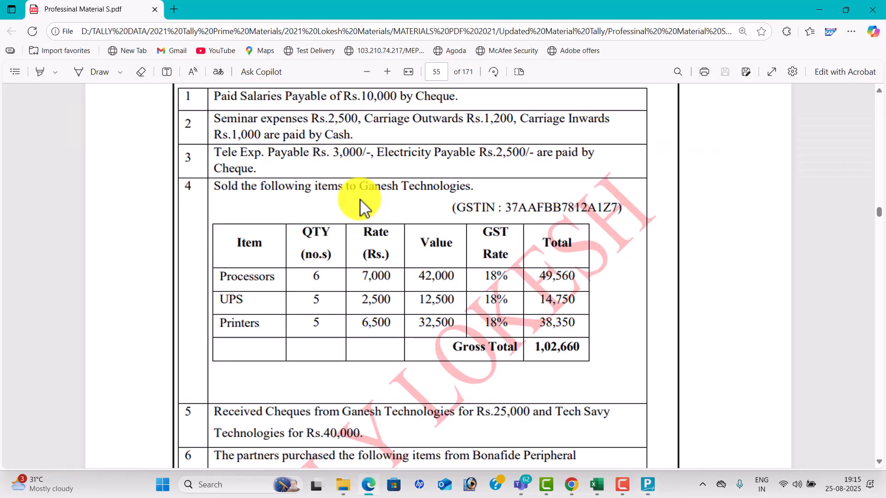
key("alt+Tab")
type("1000")
Credit Cash with 4,700 for the three expenses and save the payment voucher.
key("alt+Tab")
key("alt+Tab")
key("Down")
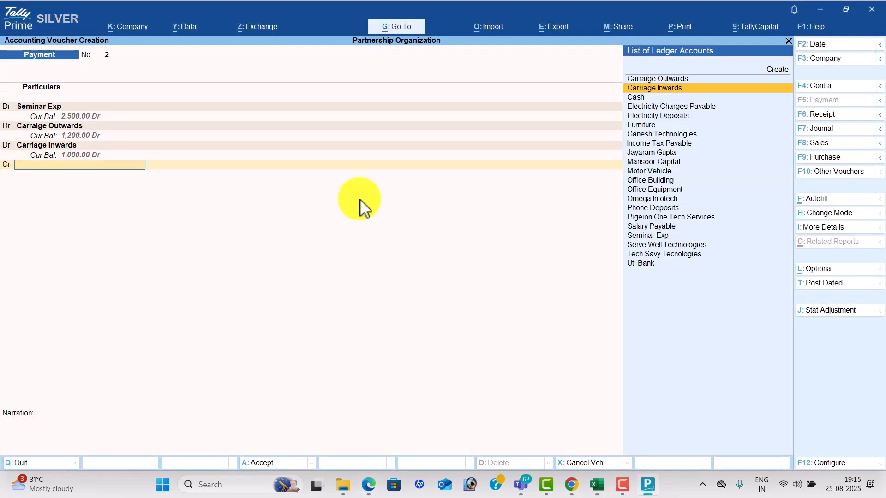
key("Down")
key("Return")
key("Return")
key("Return")
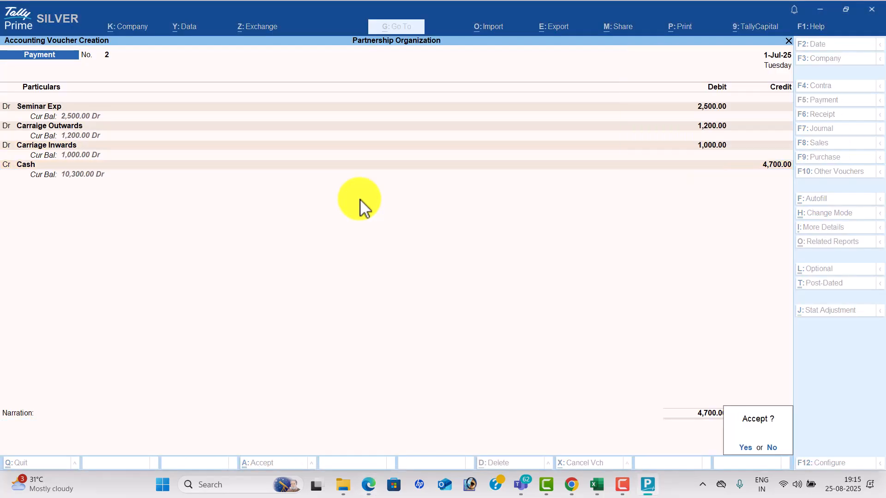
key("Return")
Check the PDF's third transaction and look up the telephone charges payable ledger for the new payment voucher's debit line.
key("alt+Tab")
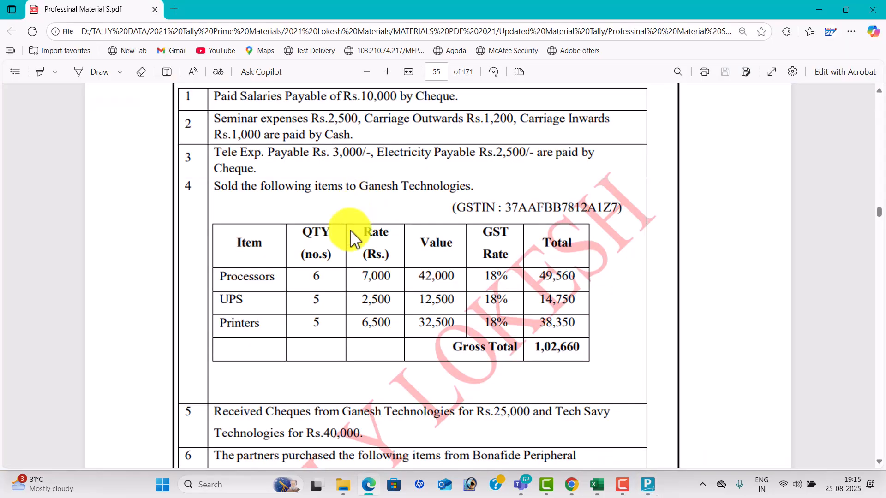
key("alt+Tab")
type("Te")
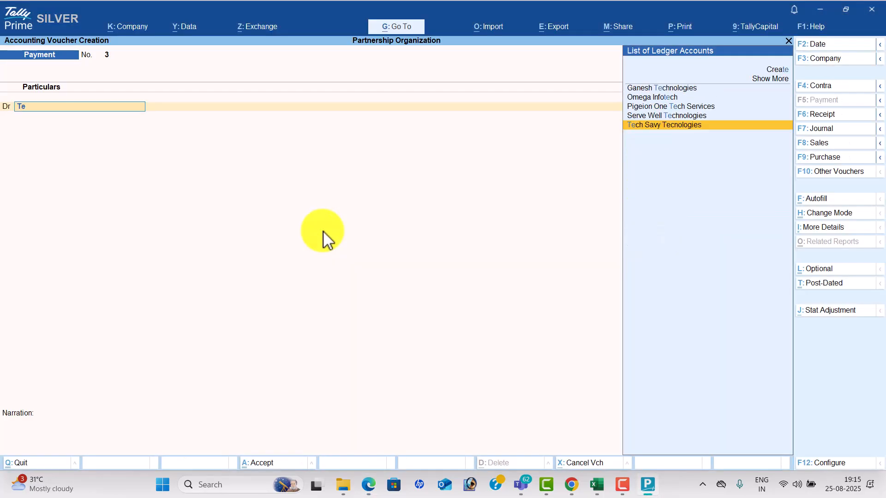
Look for the telephone charges payable account among the payment voucher's ledgers, check the PDF's provisions table, and leave the voucher.
key("Up")
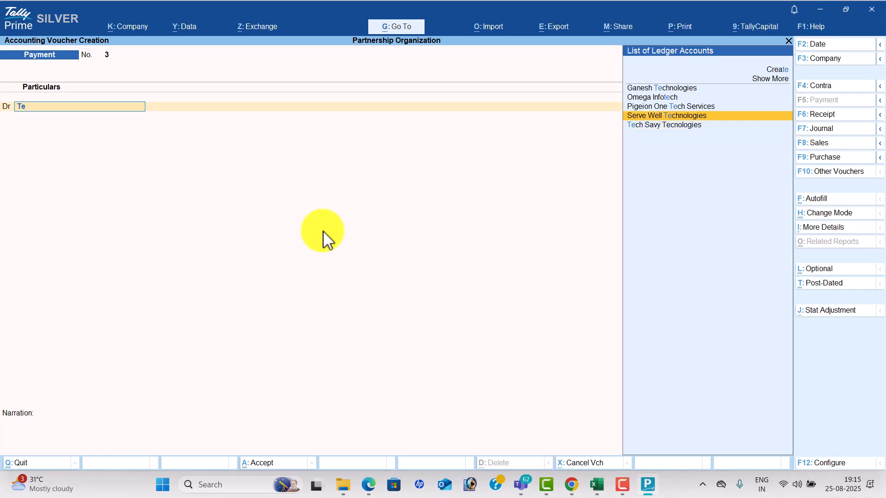
key("BackSpace")
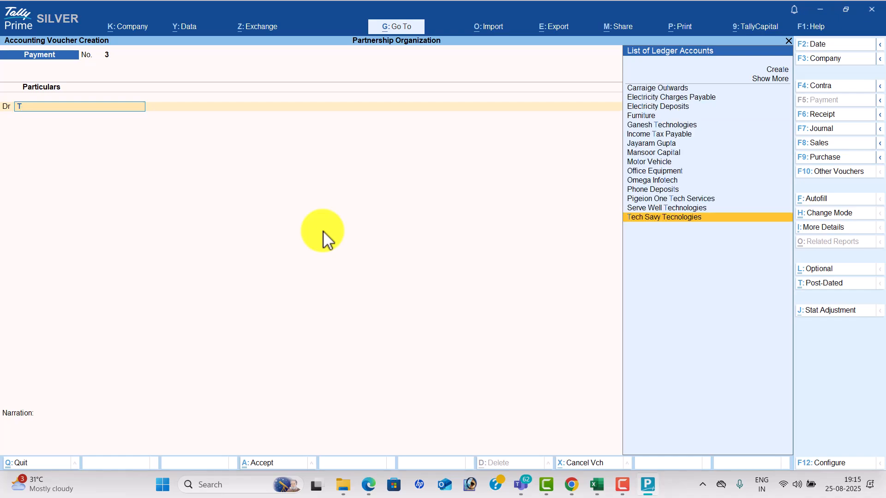
key("Up")
key("alt+Tab")
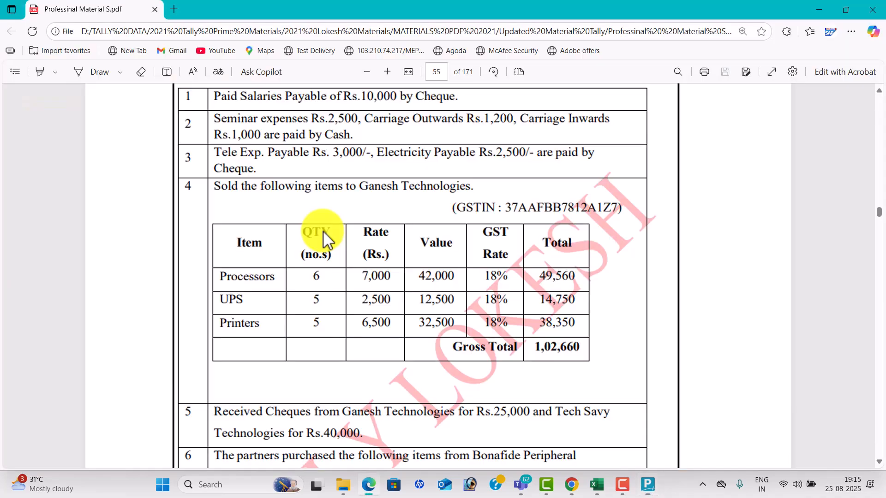
key("alt+Tab")
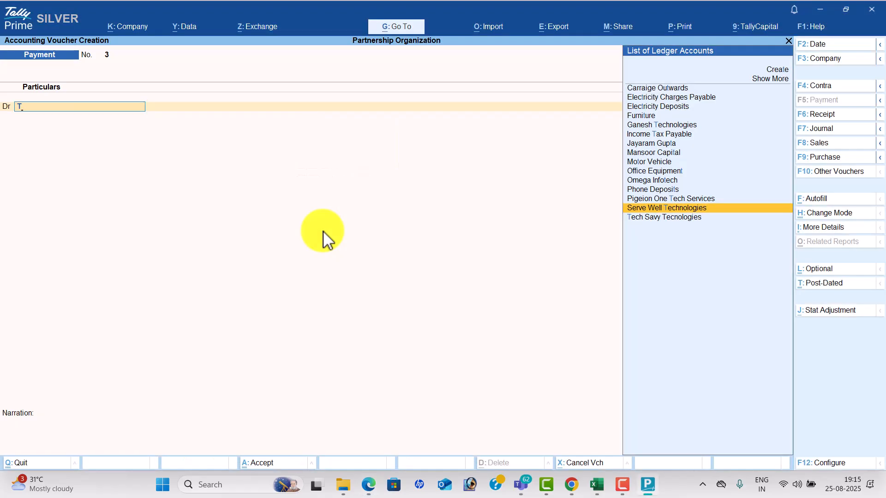
key("Up")
key("Up")
key("Up")
key("Up")
key("Up")
key("Up")
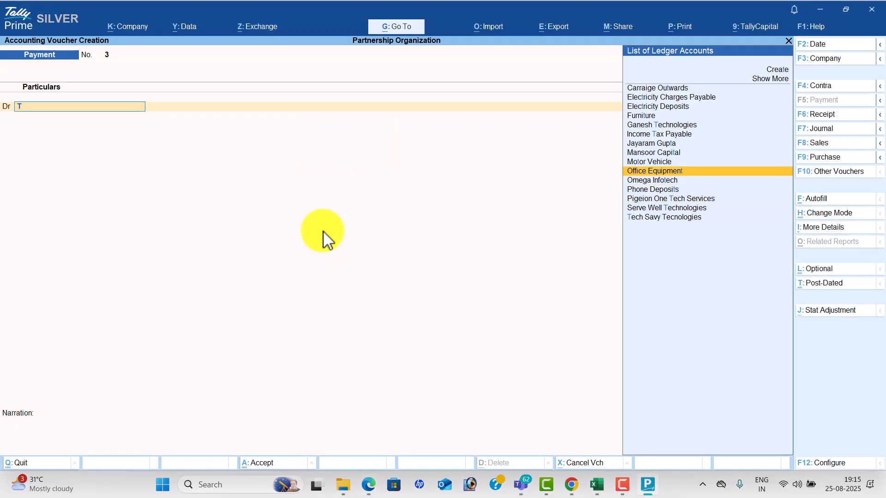
key("Down")
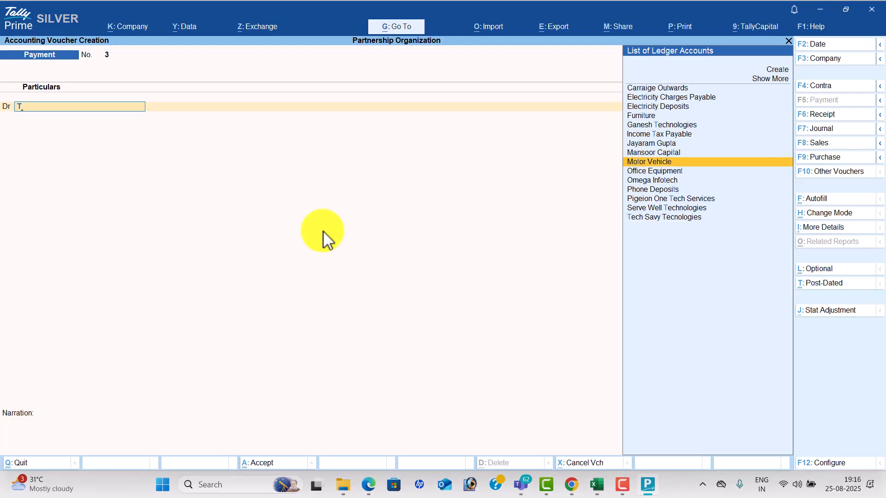
key("Down")
key("Down")
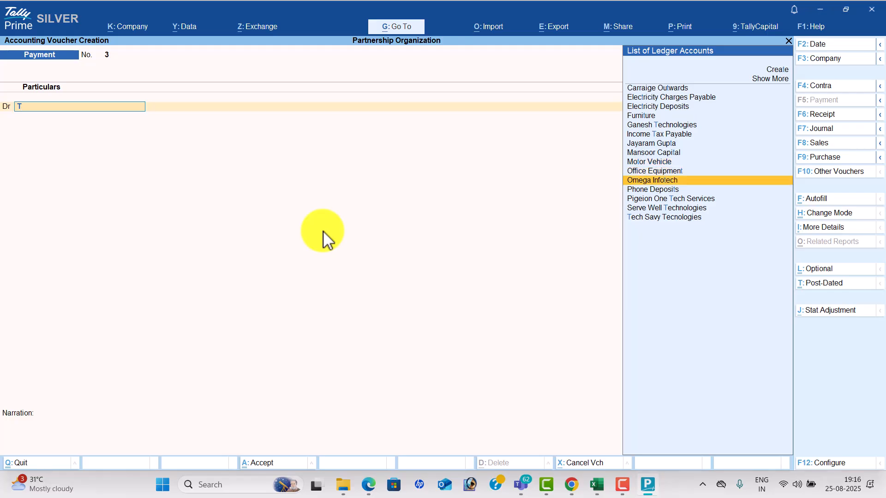
key("BackSpace")
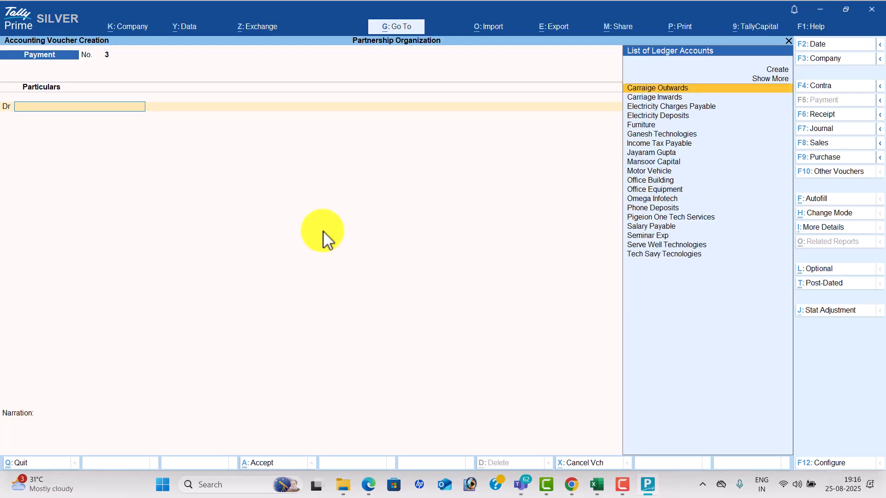
key("Down")
key("Down")
key("Down")
key("Down")
key("Down")
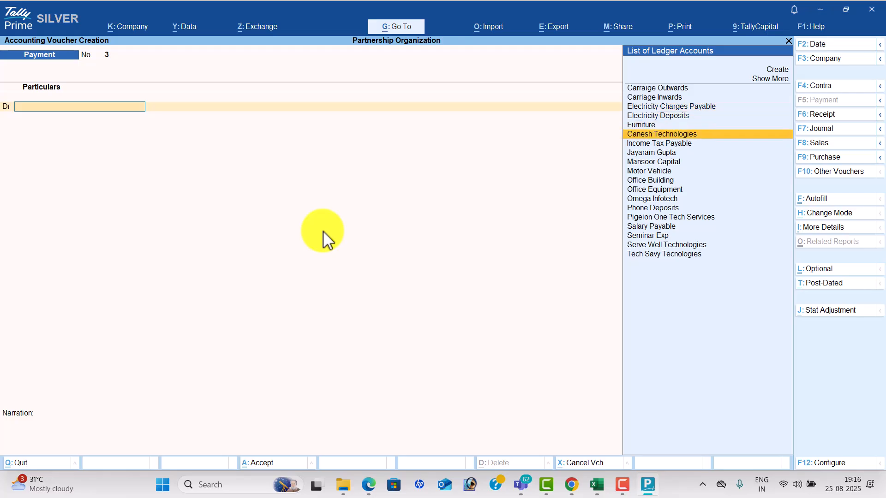
key("Down")
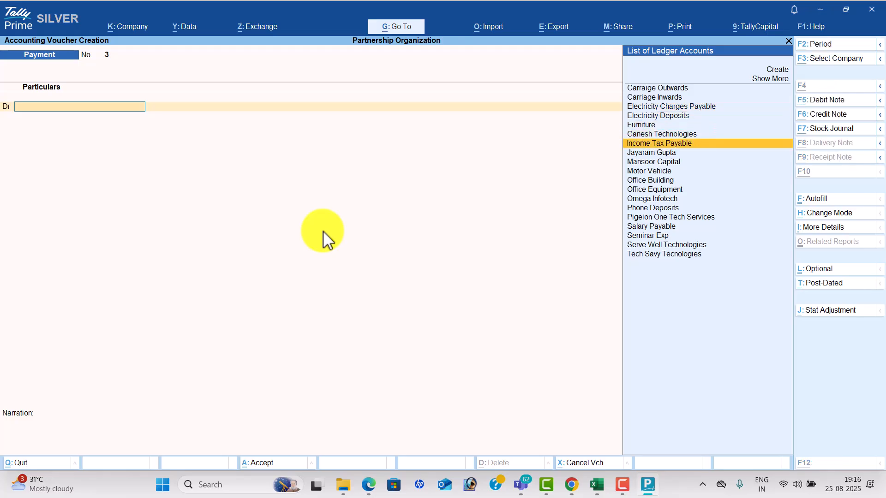
key("alt+Tab")
scroll(346, 217, "up", 10)
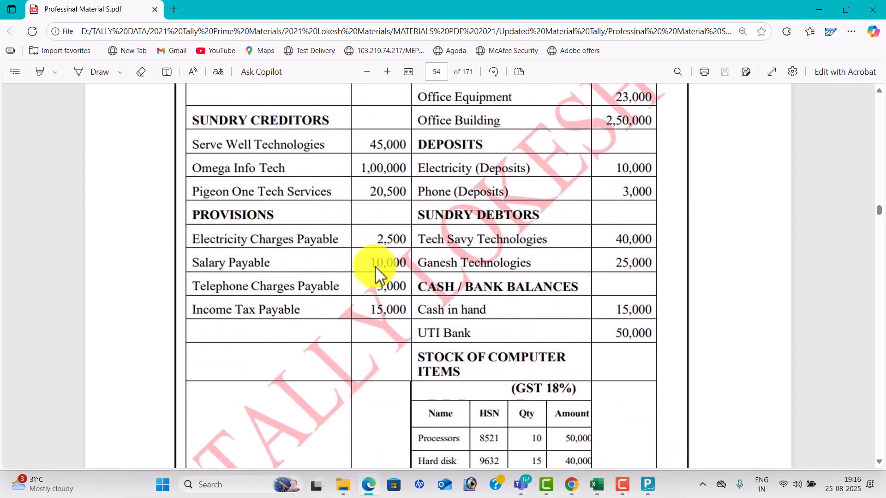
key("alt+Tab")
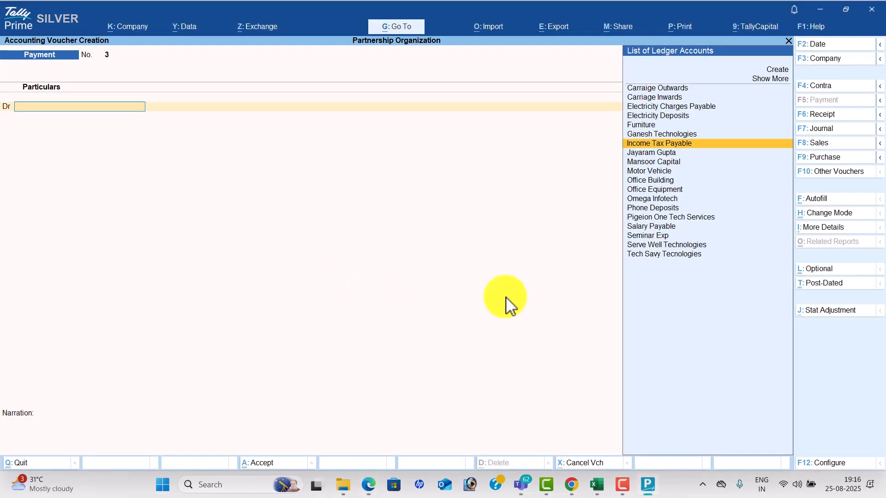
key("Escape")
Check the company's complete list of alterable ledgers for a telephone charges payable account.
key("Up")
key("Up")
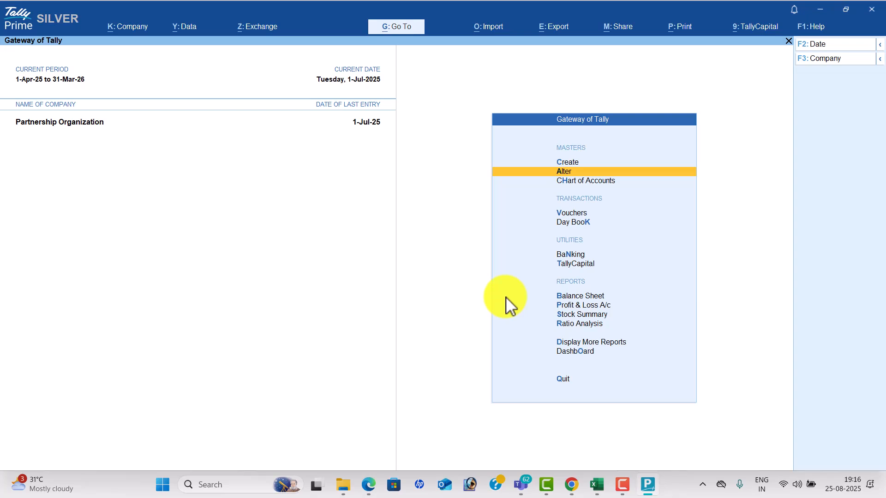
key("Return")
key("Down")
key("Return")
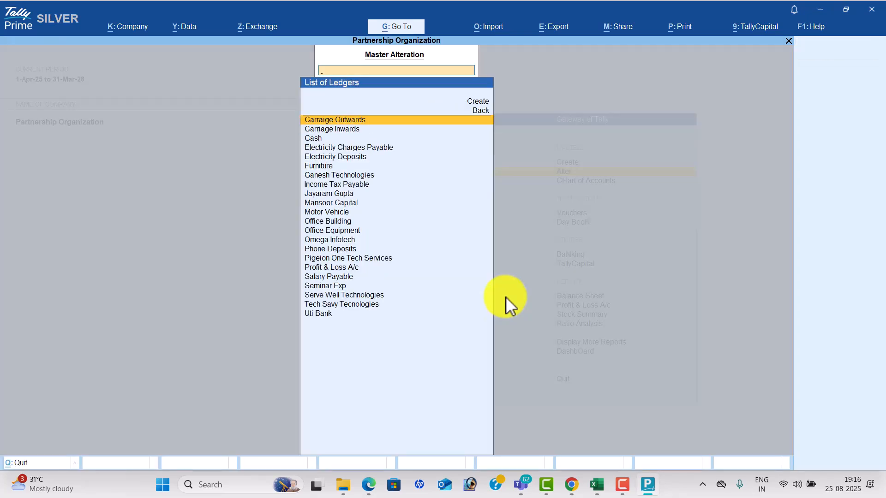
key("Down")
key("Down")
key("Down")
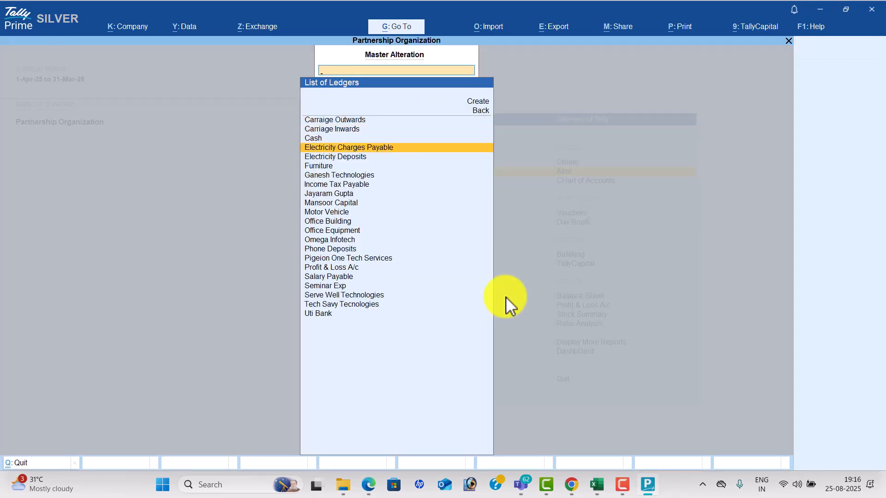
key("Down")
key("Down")
key("Down")
key("Down")
key("Down")
key("Down")
key("Down")
key("Down")
key("Down")
key("Down")
key("Down")
key("Down")
key("Down")
key("Down")
key("Escape")
key("Escape")
Start a new ledger named Tele Exp Charge Payable under the Provisions group.
key("Up")
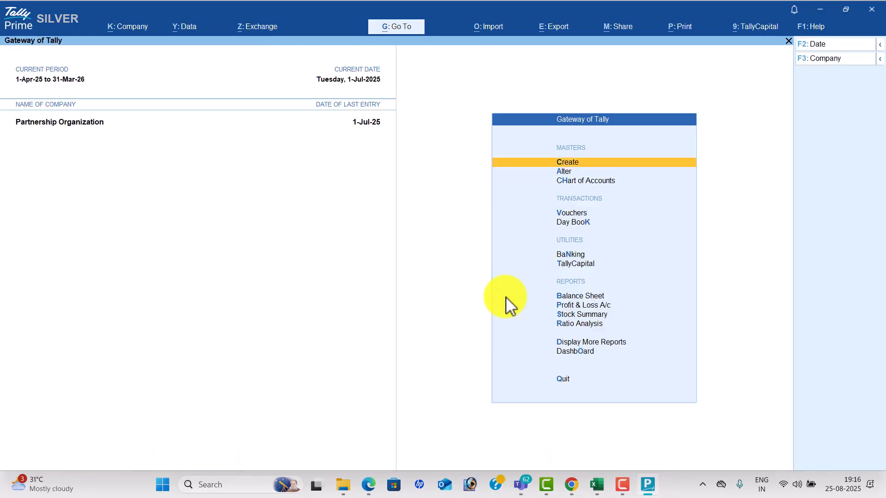
key("Return")
key("Return")
type("Tel")
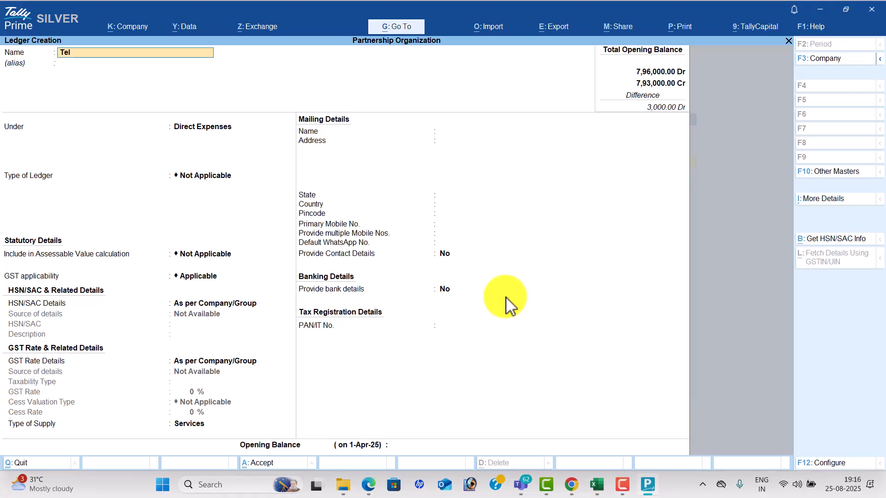
type("e Exp Charge Payable")
key("Return")
type("pr")
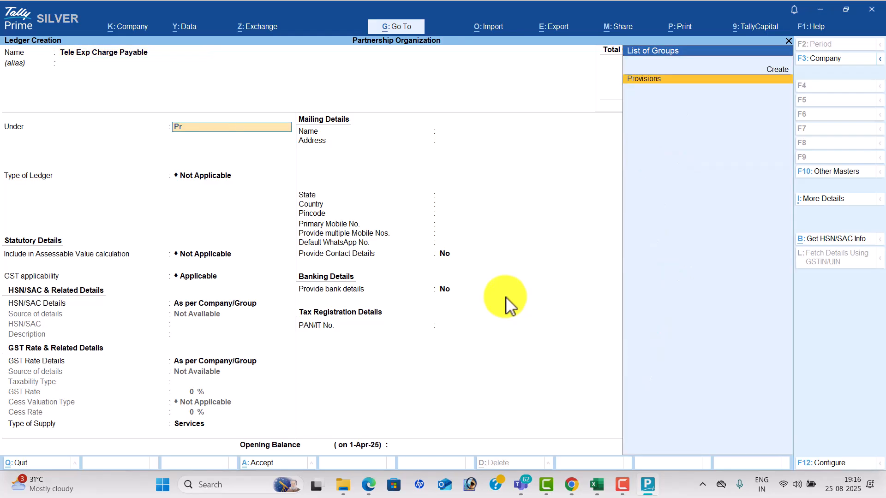
key("Return")
key("Return")
Give the telephone charges ledger the 3000 opening balance listed in the PDF and save it.
key("alt+Tab")
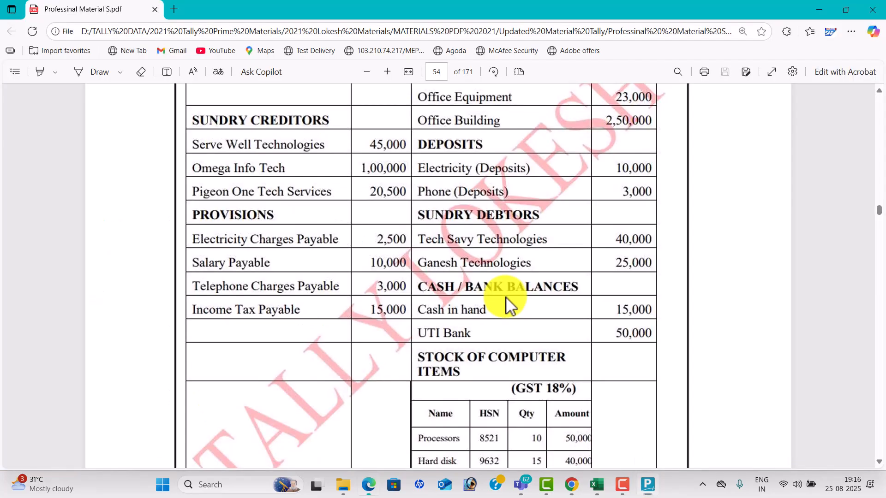
key("alt+Tab")
type("3000")
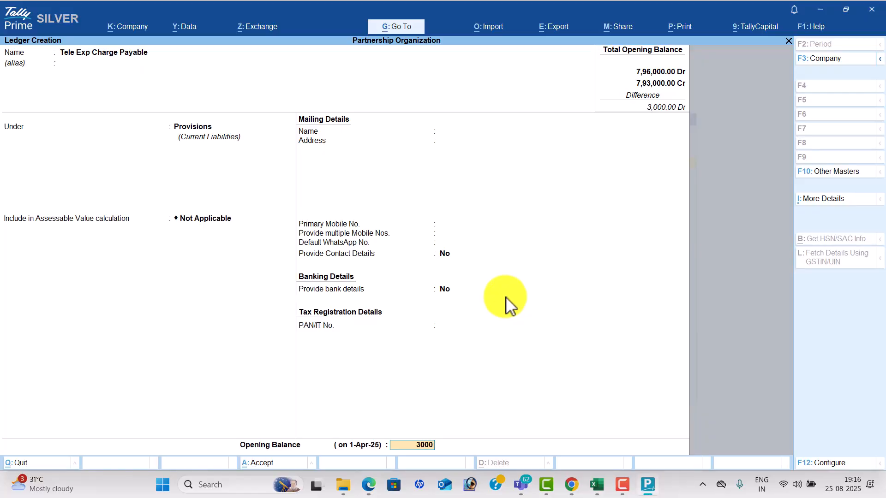
key("Return")
key("Return")
key("Return")
key("Escape")
key("Return")
Start a payment voucher and debit Tele Exp Charge Payable with 3000.
key("Down")
key("Down")
key("Down")
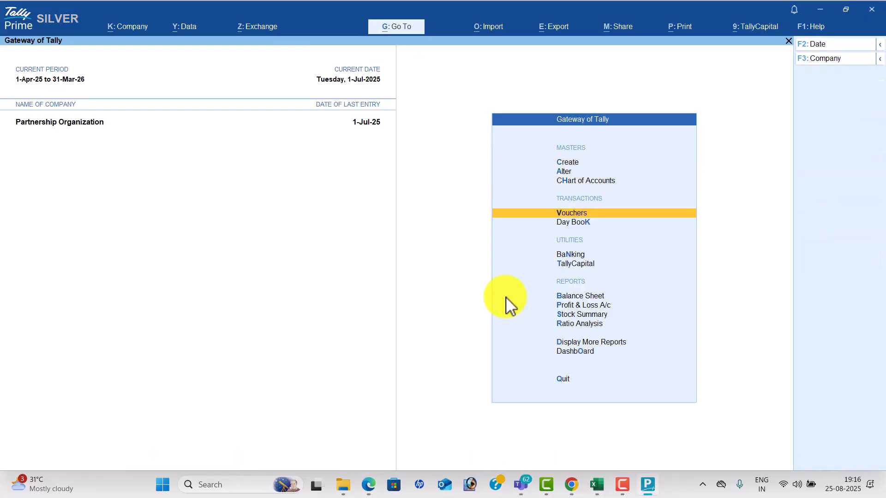
key("Return")
type("Te")
key("Down")
key("Down")
key("Down")
key("Down")
key("Down")
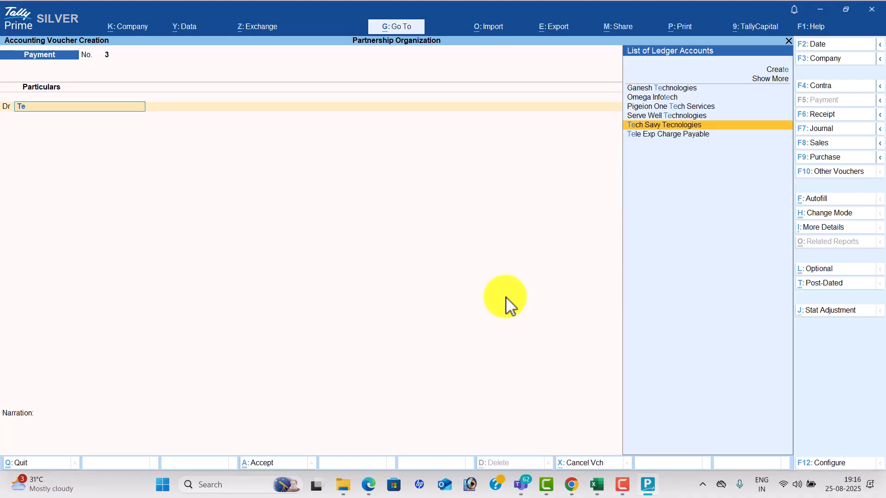
key("Return")
type("3000")
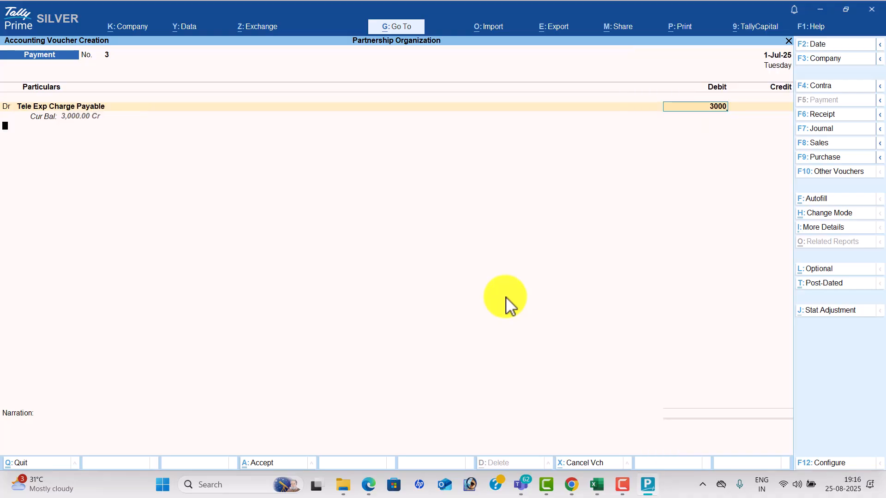
key("Return")
Following transaction 3 in the PDF, add a debit of 2500 to Electricity Charges Payable in the payment voucher.
key("alt+Tab")
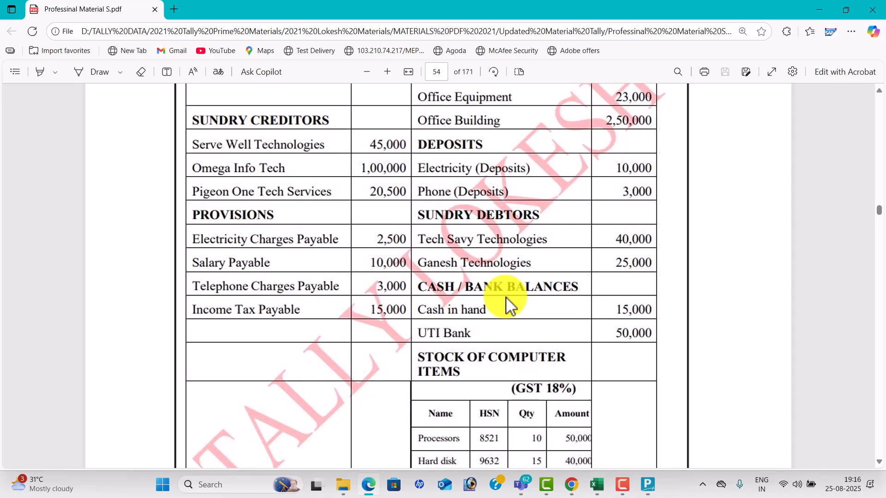
scroll(506, 309, "down", 5)
scroll(505, 305, "down", 10)
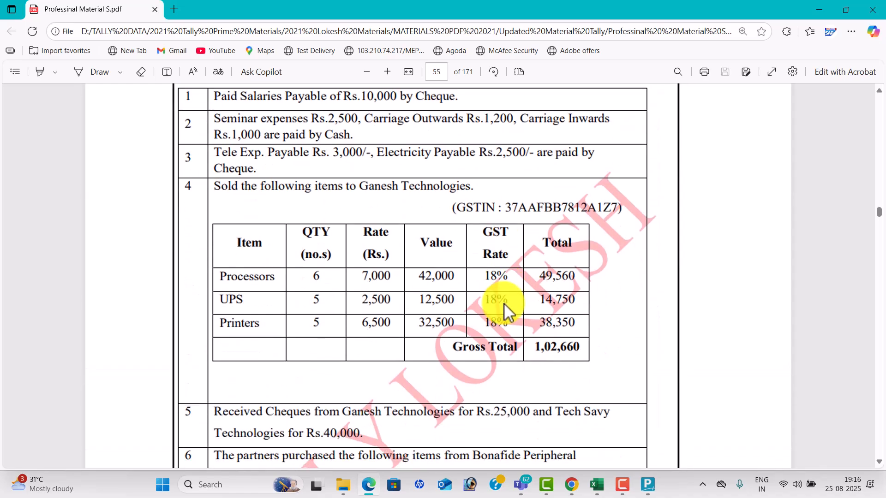
key("alt+Tab")
type("d")
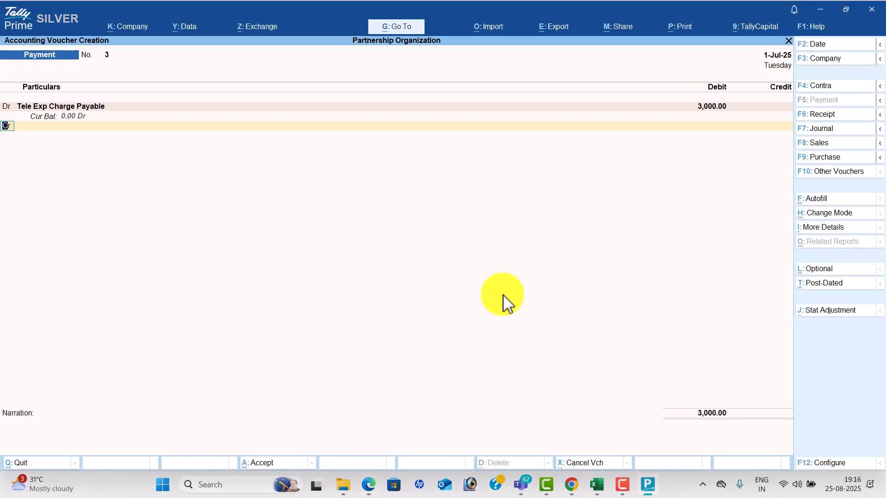
key("Return")
type("elec")
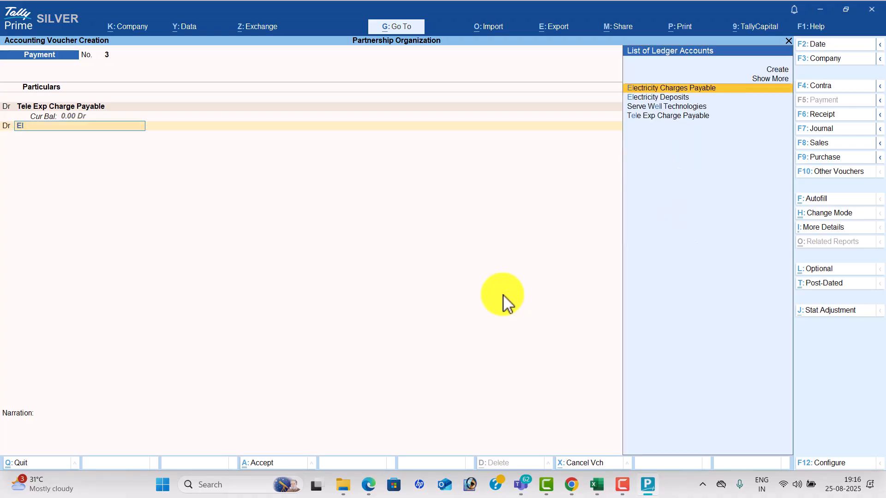
key("Return")
type("2500")
key("Return")
key("Return")
Credit Uti Bank with 5,500 and save the payment voucher.
key("alt+Tab")
key("alt+Tab")
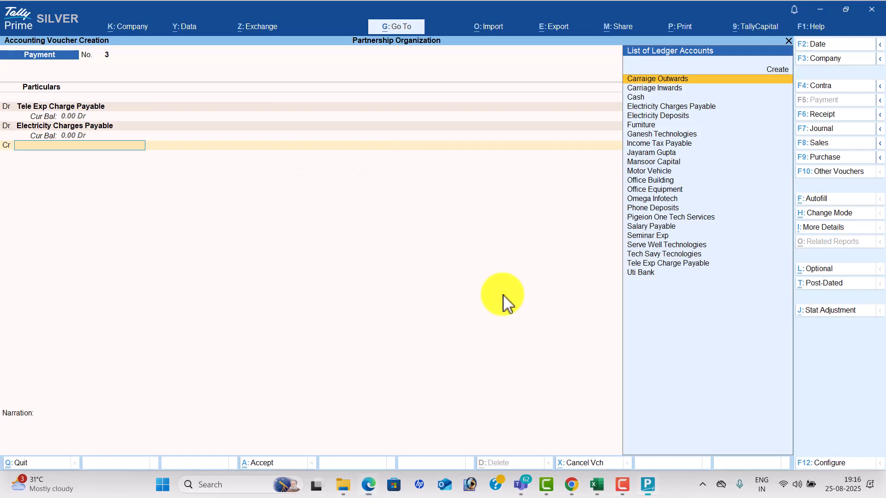
type("U")
key("Return")
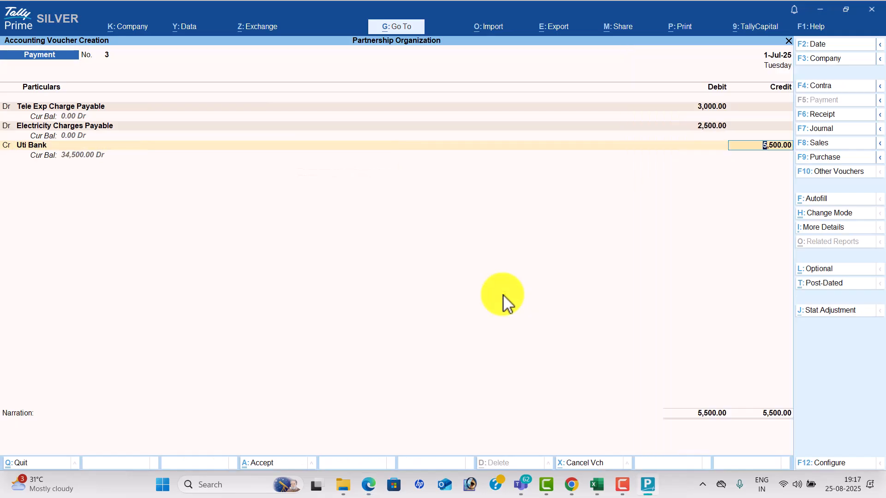
key("ctrl+a")
Review transaction 4 in the PDF, then start a sales voucher with Ganesh Technologies as the party, accepting its default details.
key("alt+Tab")
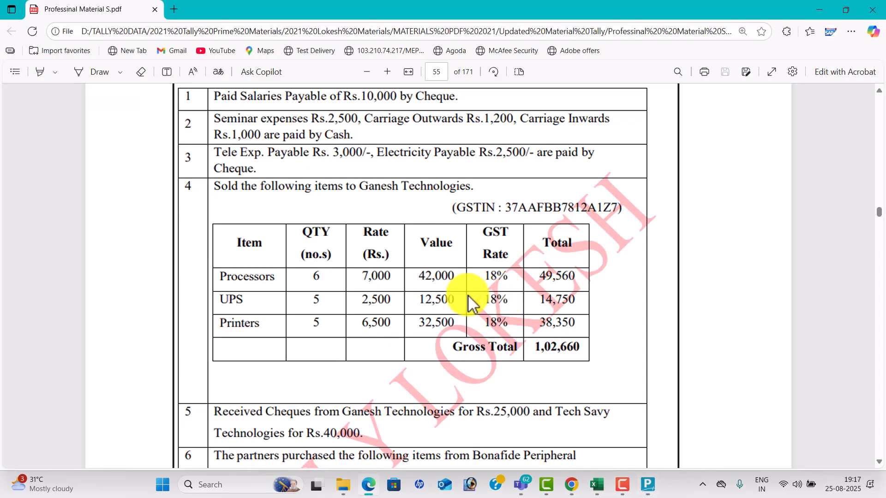
scroll(439, 295, "down", 2)
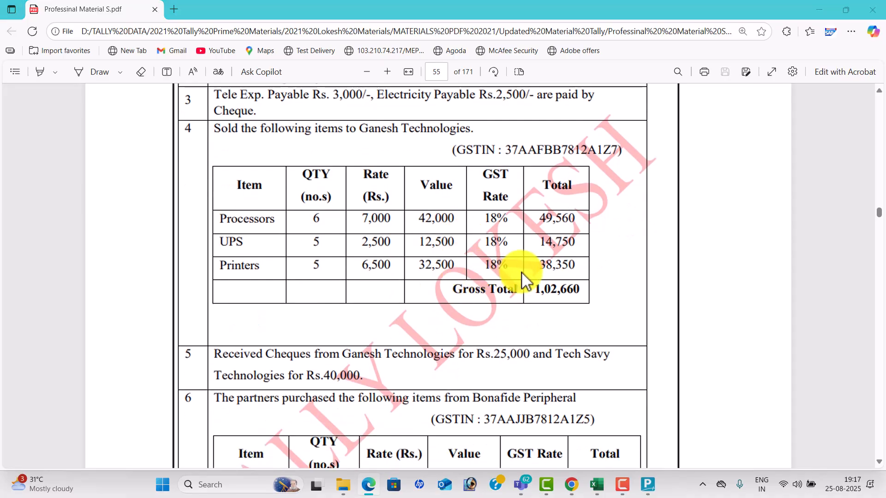
key("alt+Tab")
left_click(838, 144)
key("Return")
key("Return")
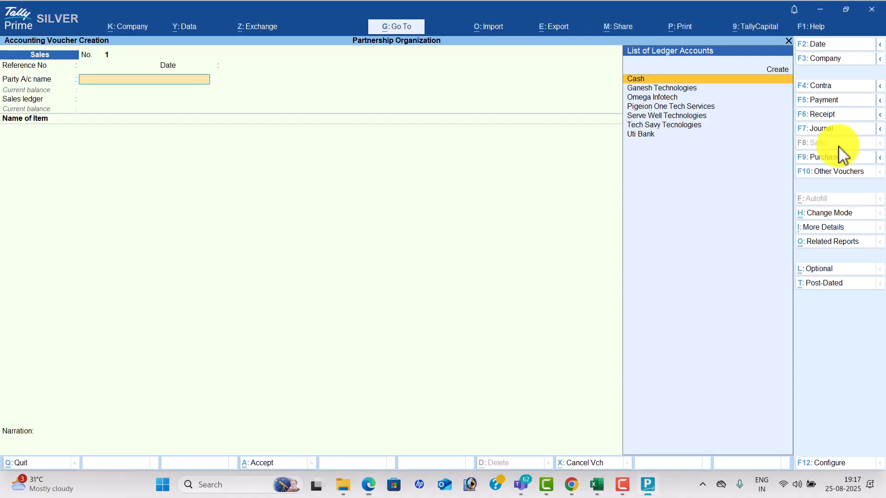
type("Ganesh Technologies")
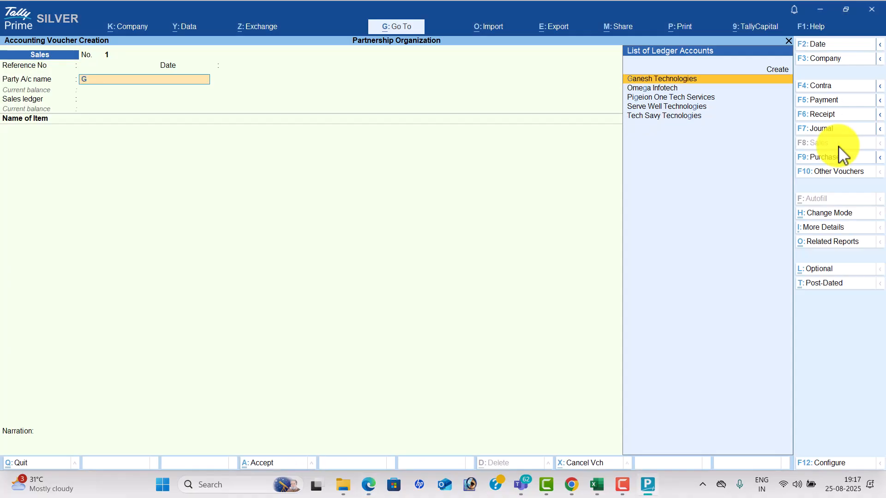
key("Return")
key("ctrl+a")
key("ctrl+a")
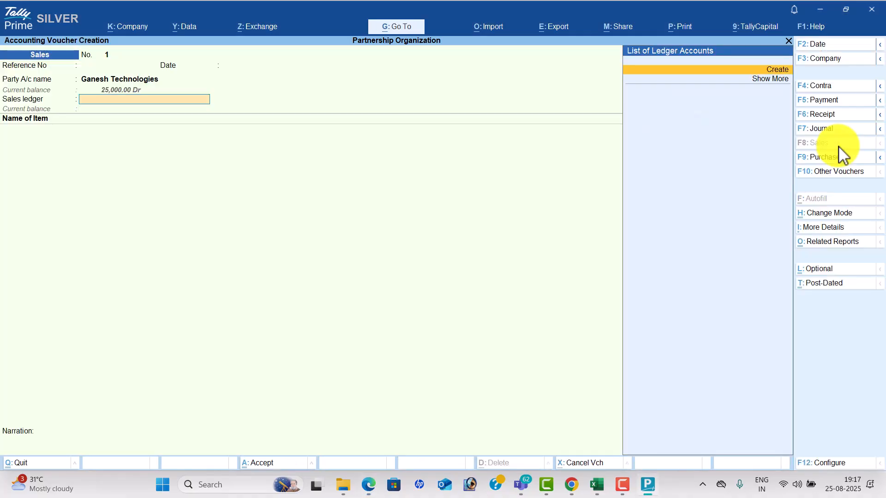
Create a ledger named Sales and use it as the sales voucher's sales ledger.
key("Return")
type("Sa")
key("Return")
type("Sa")
key("Return")
key("Return")
key("Return")
key("Return")
key("Return")
key("Return")
key("Up")
key("Return")
key("ctrl+a")
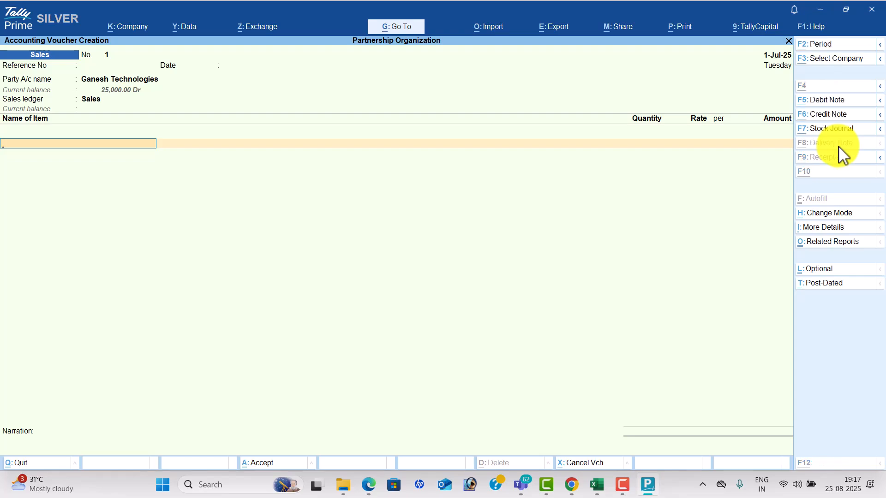
Following transaction 4 in the PDF, select Processors as the first item of the sales voucher.
key("alt+Tab")
key("alt+Tab")
type("Pro")
key("alt+Tab")
key("alt+Tab")
key("Return")
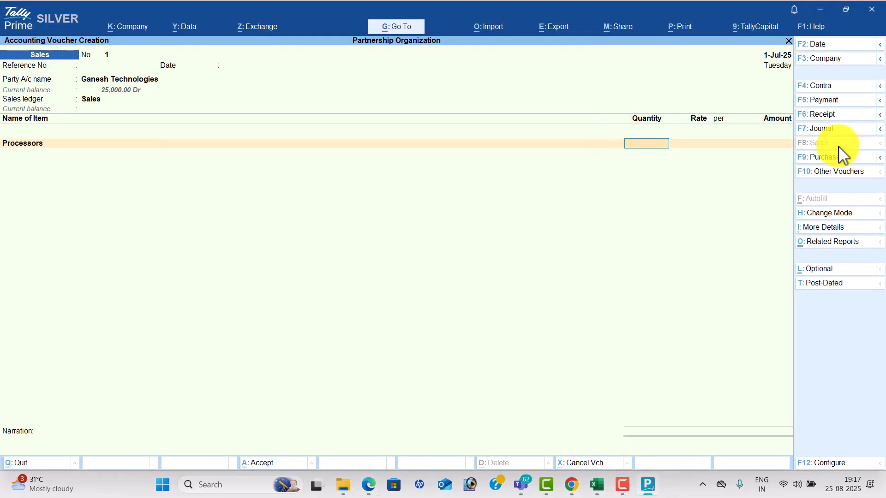
Enter a quantity of 6 nos at a rate of 7,000 for Processors, as given in the PDF.
key("alt+Tab")
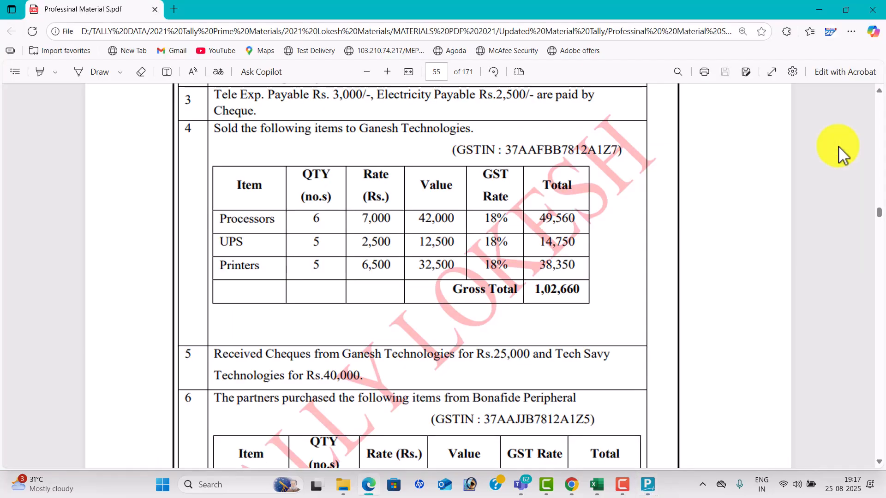
key("alt+Tab")
type("6")
key("Return")
key("alt+Tab")
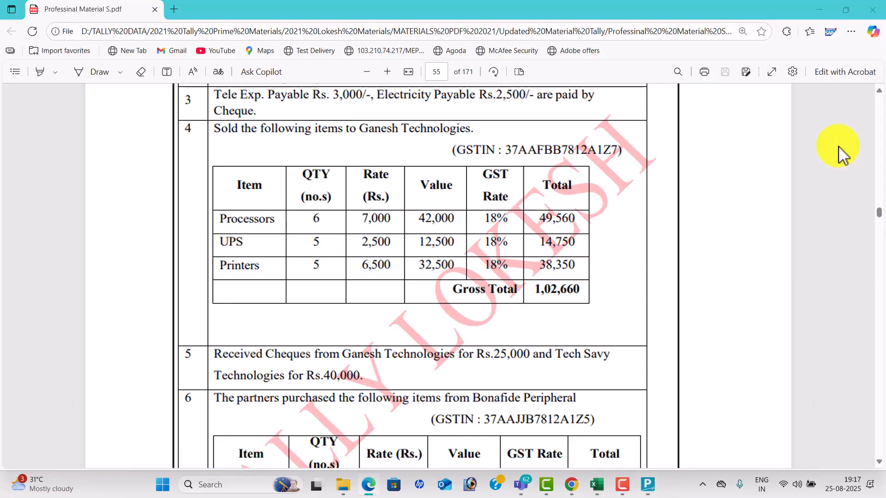
key("alt+Tab")
type("7000")
key("Return")
key("Return")
key("Return")
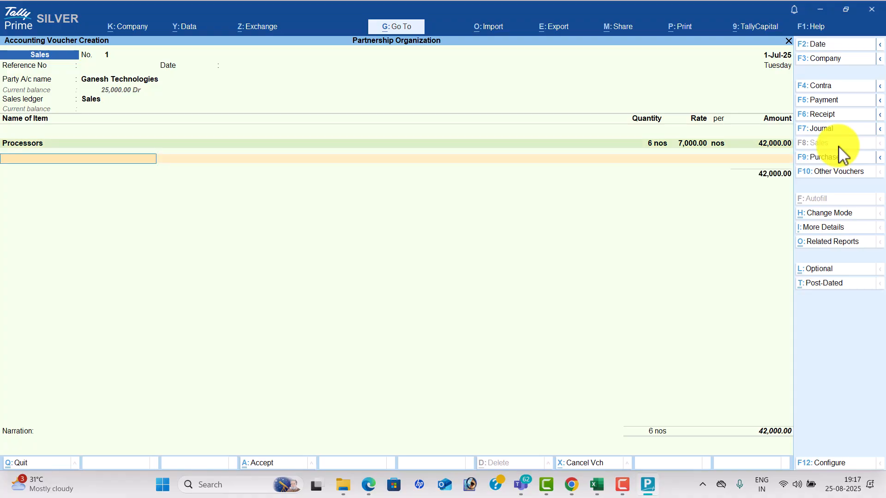
Add the Ups item to the sales voucher with a quantity of 5 nos at a rate of 2,500.
key("alt+Tab")
key("alt+Tab")
type("u")
key("Return")
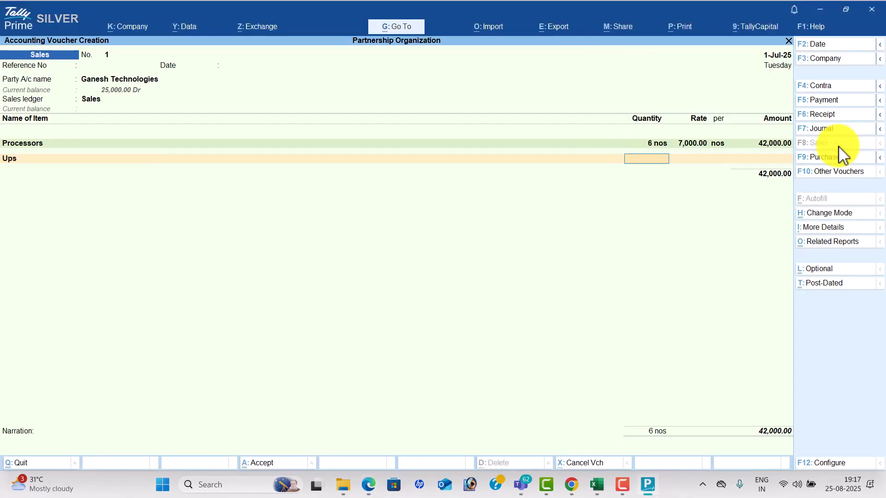
key("alt+Tab")
key("alt+Tab")
type("5")
key("Return")
type("2500")
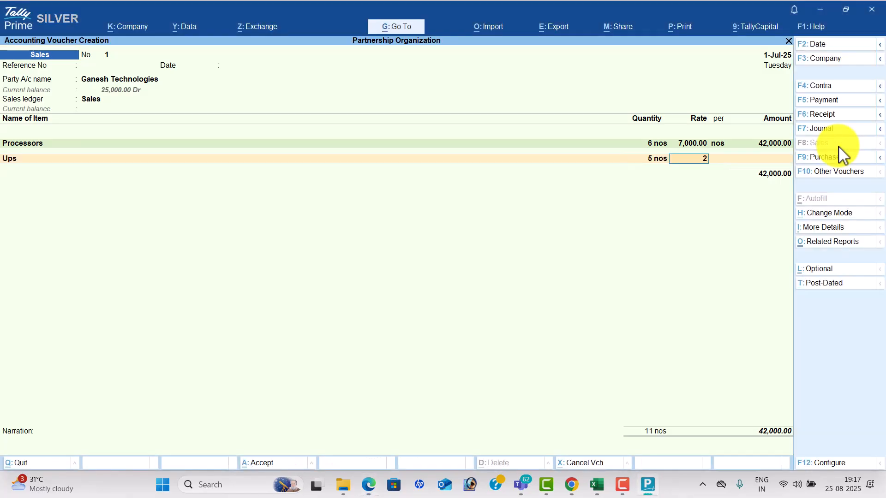
key("Return")
key("Return")
Add the Printers item with a quantity of 5 nos at 6,500 and end the item list.
key("alt+Tab")
key("alt+Tab")
type("P")
key("Up")
key("Up")
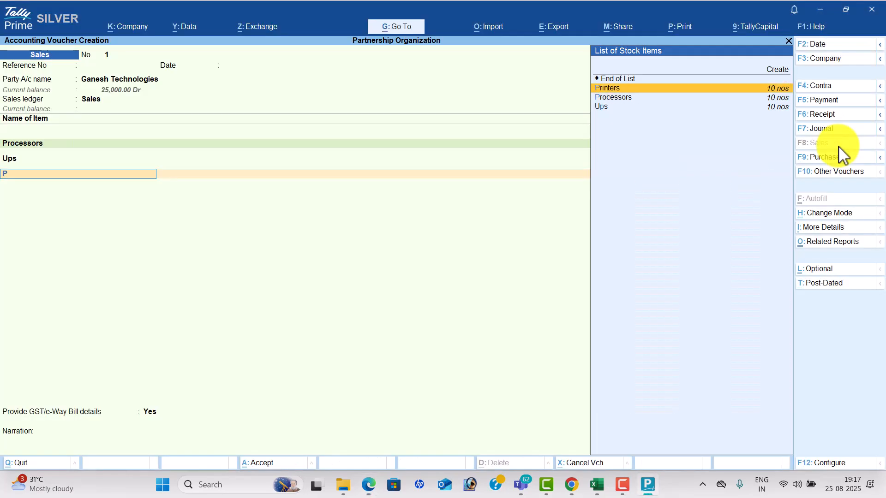
key("Return")
key("alt+Tab")
key("alt+Tab")
type("5")
key("Return")
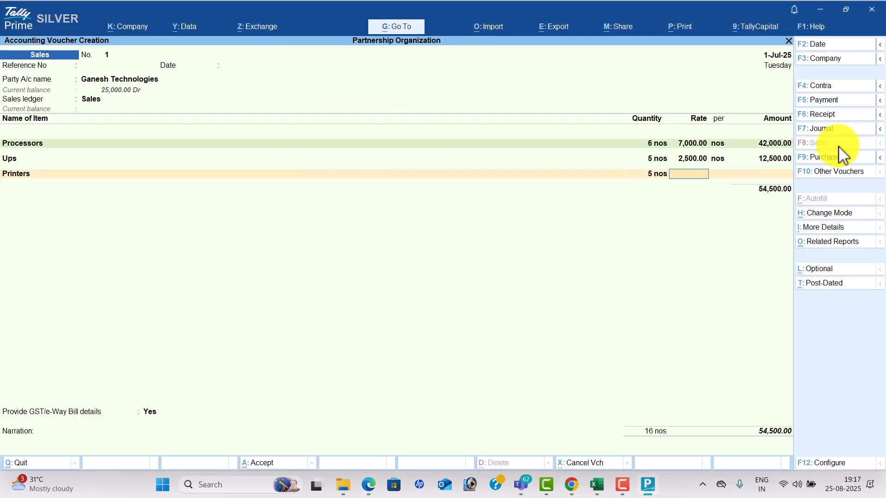
key("Return")
key("Return")
key("Return")
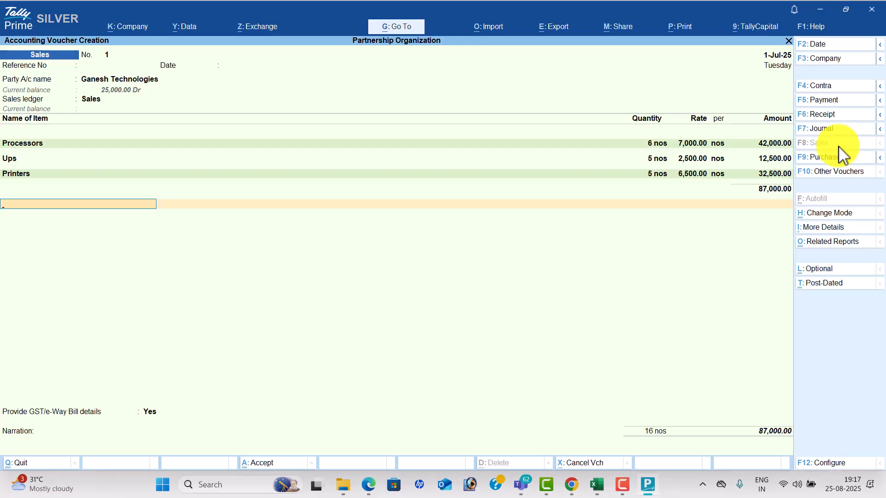
Start a new ledger named CGST under Duties & Taxes from the sales voucher.
key("alt+c")
type("CGST")
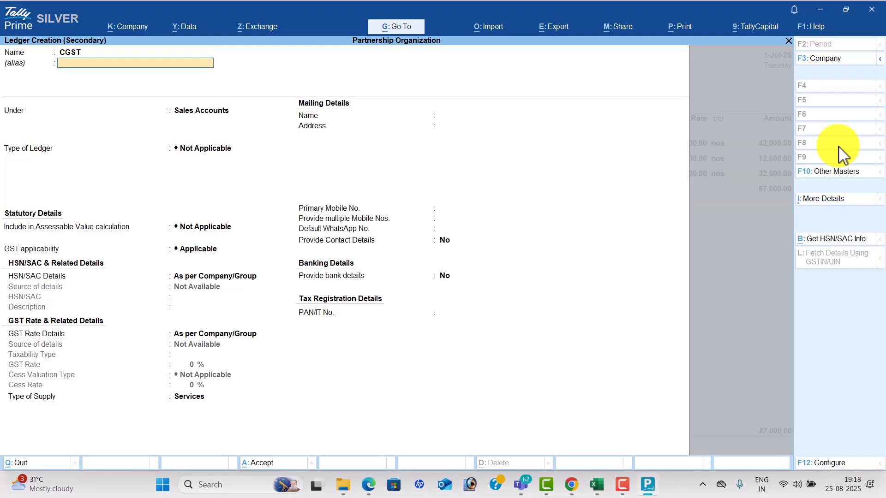
key("Return")
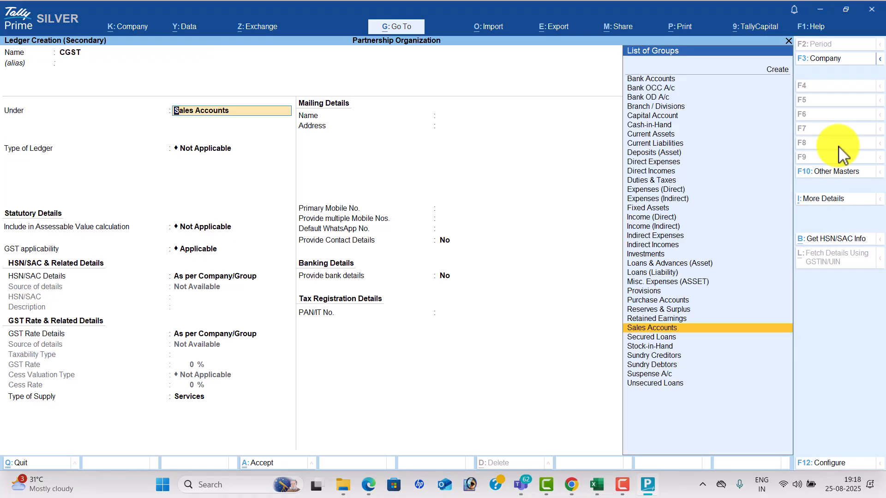
type("DU")
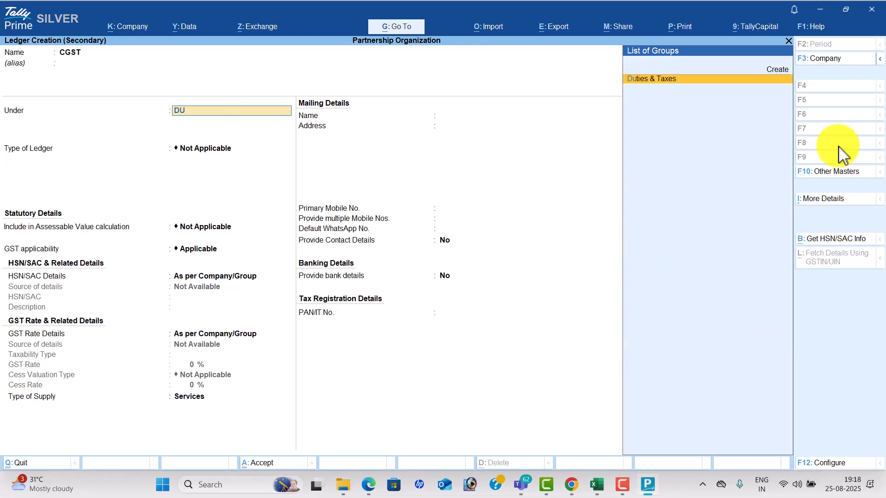
key("Return")
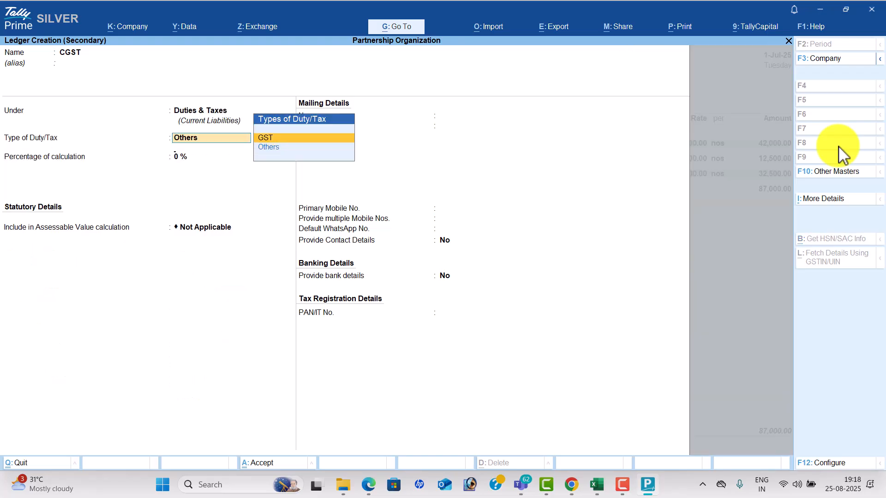
Set the new ledger's duty type to GST and tax type to CGST, and save it into the sales voucher.
key("Return")
key("Down")
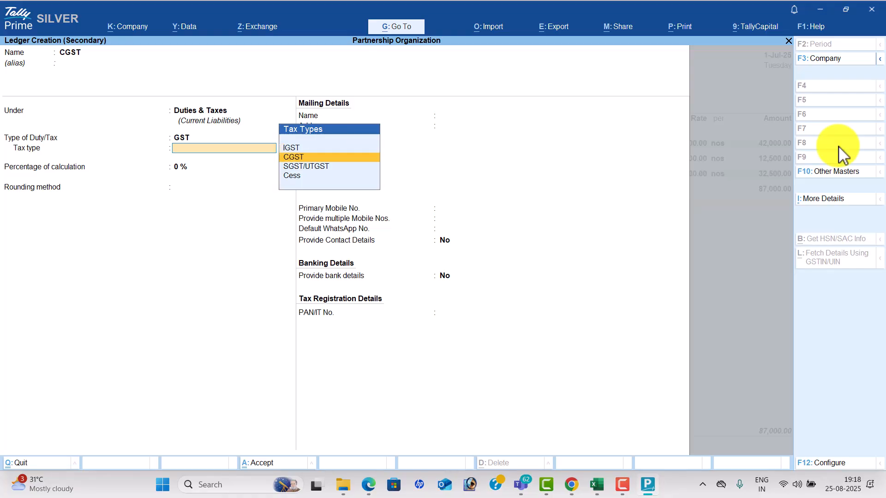
key("Return")
key("Return")
key("Return")
key("Return")
key("Return")
key("Return")
key("Return")
key("Return")
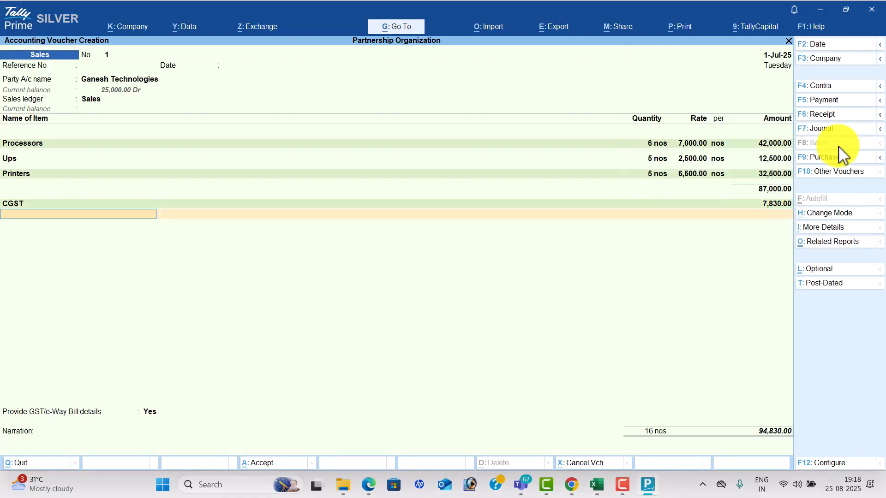
Start a new ledger named SGST under Duties & Taxes with GST as its type of duty.
key("alt+c")
type("SGST")
key("Return")
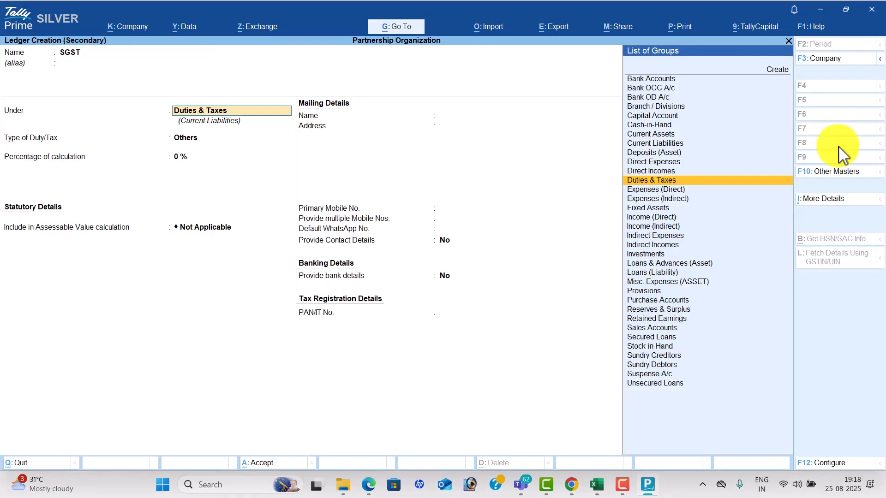
key("Return")
key("Up")
key("Return")
Set the ledger's tax type to SGST/UTGST at 9%, and save it into the sales voucher.
key("Down")
key("Down")
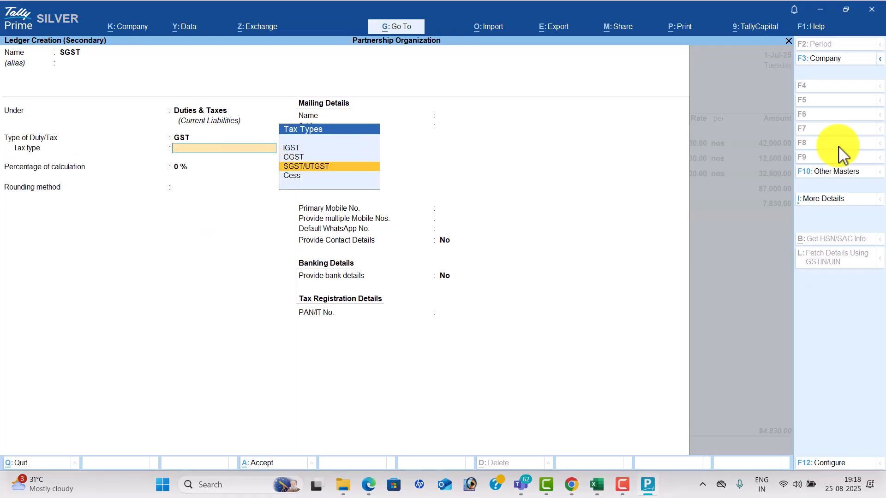
key("Return")
type("9")
key("Return")
key("Return")
key("Return")
key("Return")
key("Return")
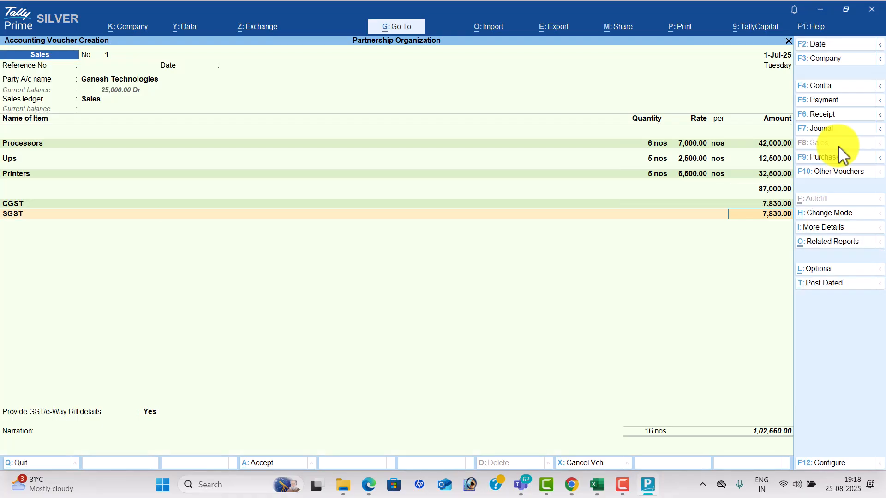
Set GST/e-Way Bill details to No, check the total against the PDF, and save the sales voucher without e-Way Bill generation.
key("Return")
key("Return")
key("Up")
key("Return")
key("alt+Tab")
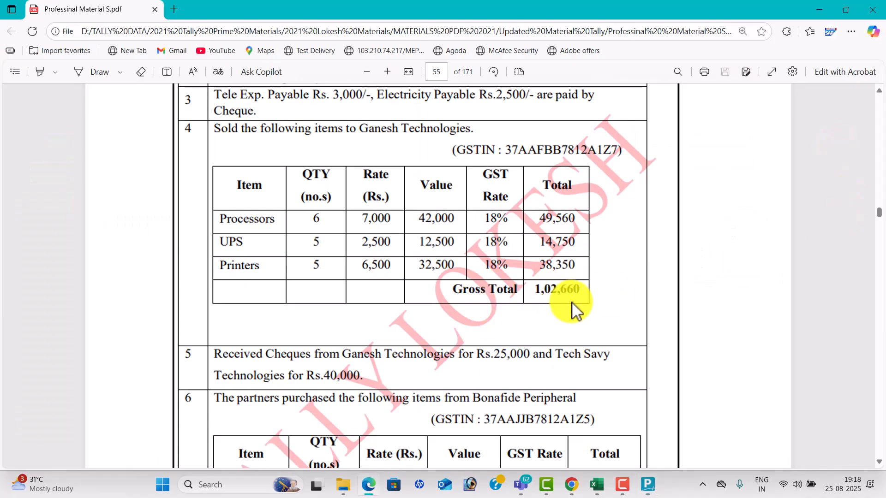
key("alt+Tab")
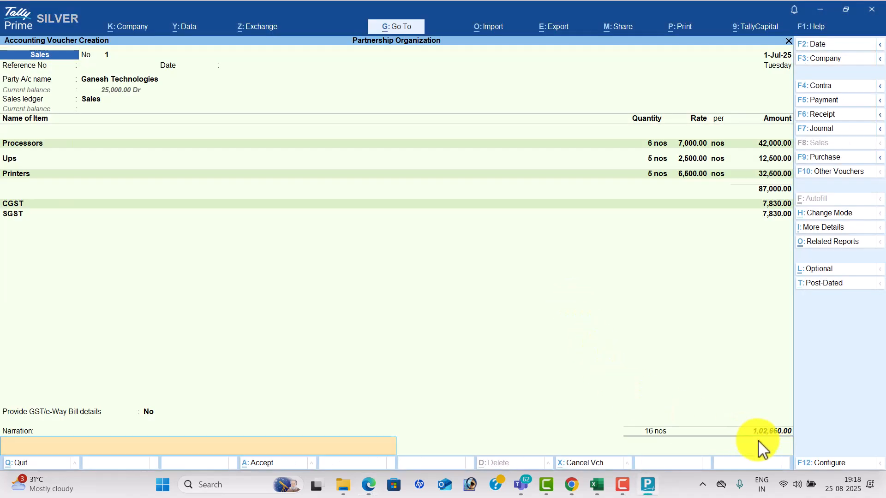
key("Return")
key("Return")
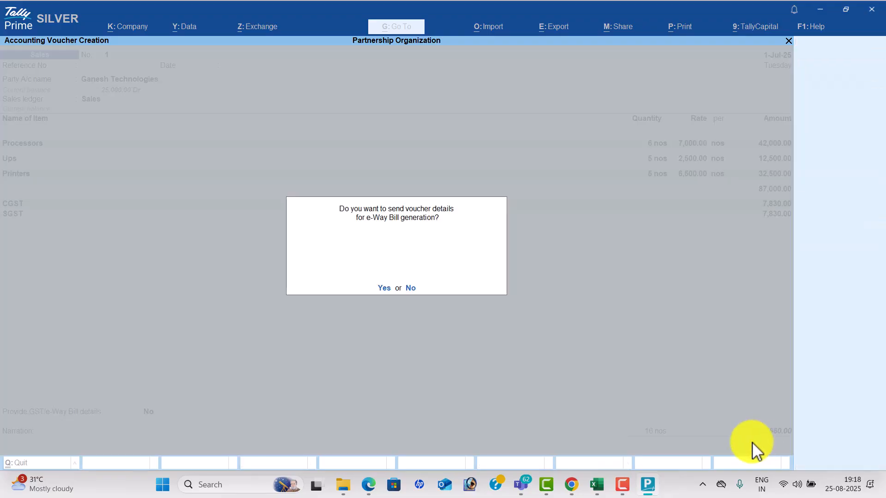
key("n")
Review transaction 5 in the PDF, then start a receipt voucher.
key("alt+Tab")
scroll(600, 406, "down", 5)
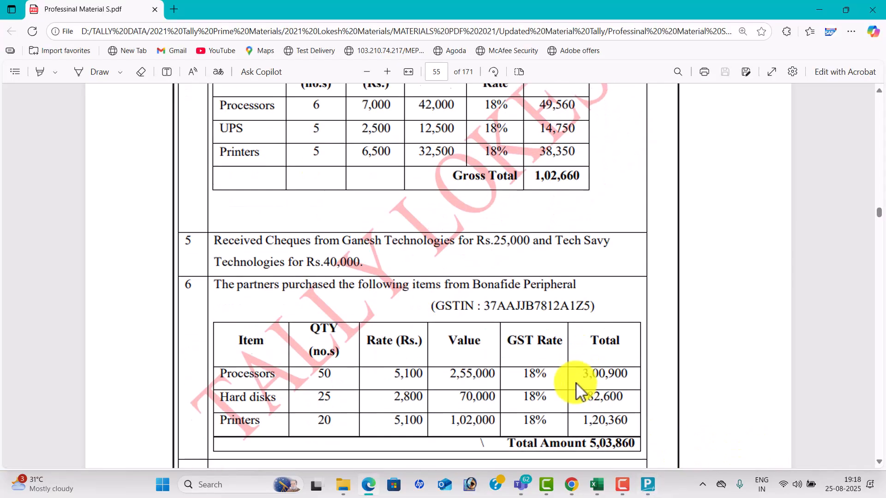
key("alt+Tab")
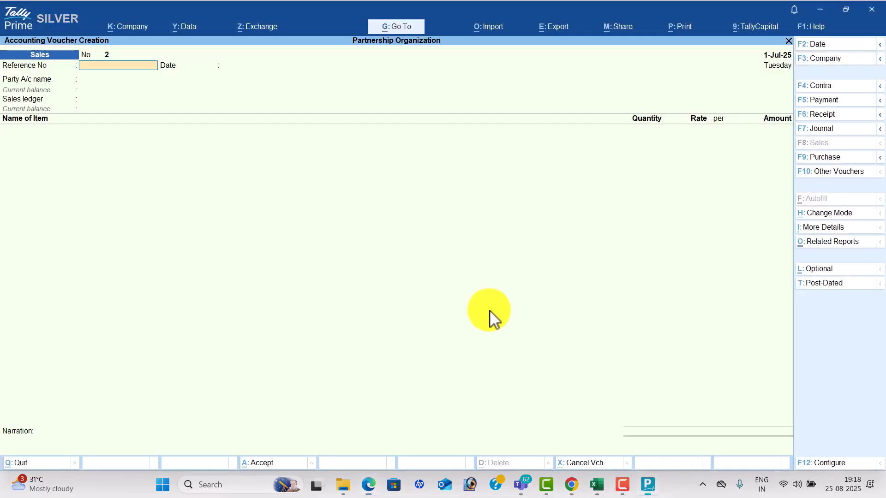
left_click(838, 115)
Credit Ganesh Technologies with 25,000 in the receipt voucher, following transaction 5 in the PDF.
key("alt+Tab")
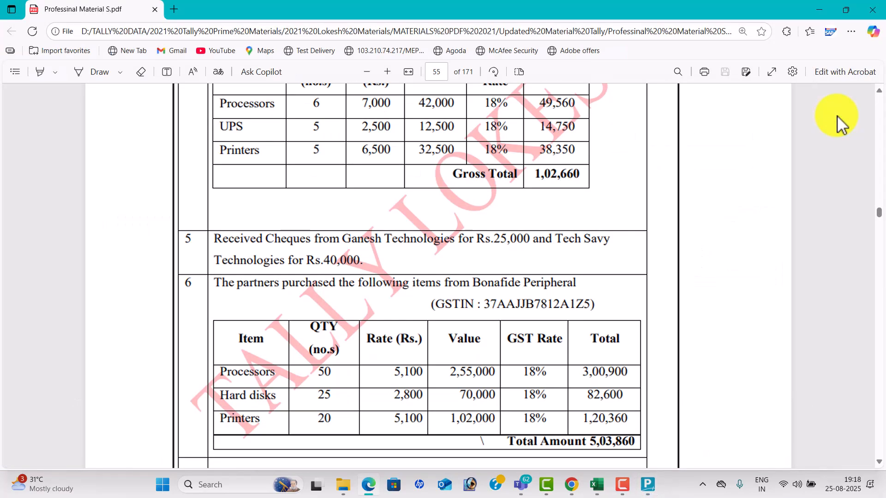
key("alt+Tab")
type("ga")
key("Return")
key("alt+Tab")
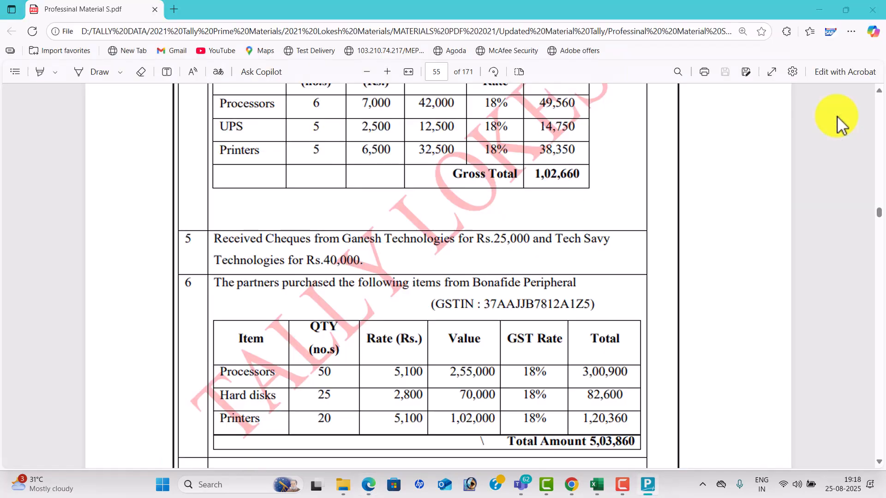
key("alt+Tab")
type("25000")
key("Return")
key("Return")
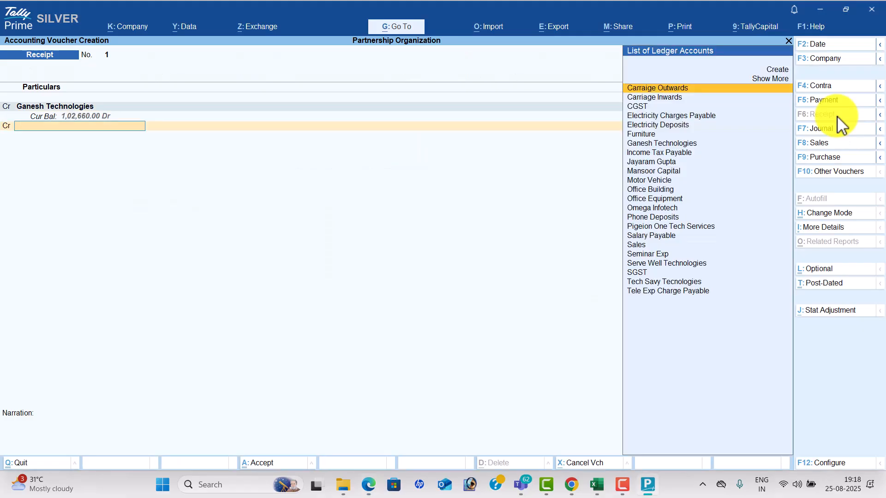
Add a credit of 40,000 to Tech Savy Tecnologies in the receipt voucher.
type("te")
key("Down")
key("Down")
key("Down")
key("Down")
key("Return")
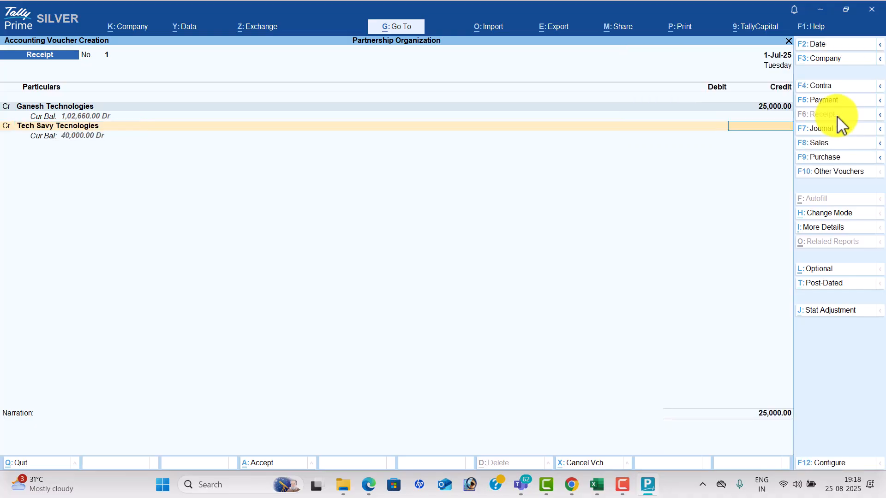
key("alt+Tab")
key("alt+Tab")
type("40000")
key("Return")
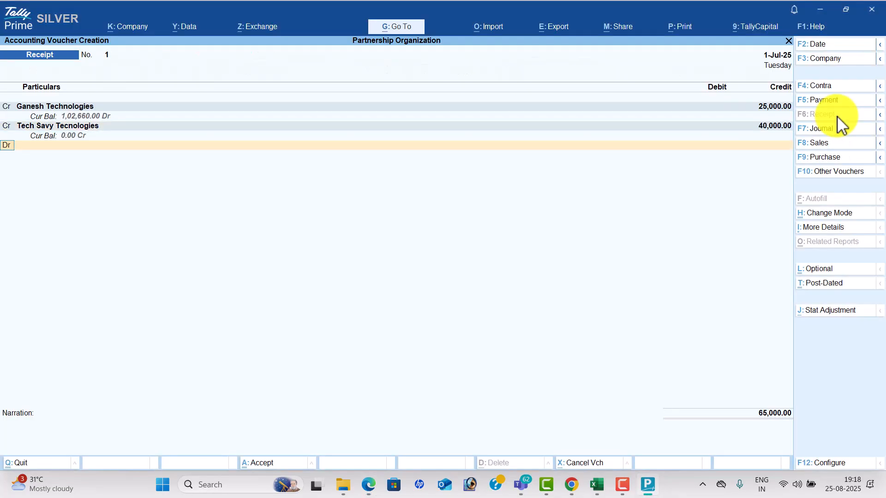
Debit Uti Bank with the full receipt amount and save the receipt voucher.
key("alt+Tab")
key("alt+Tab")
type("u")
key("Return")
key("ctrl+a")
Review transaction 6 in the PDF, then start a purchase voucher.
key("alt+Tab")
scroll(617, 243, "down", 5)
key("alt+Tab")
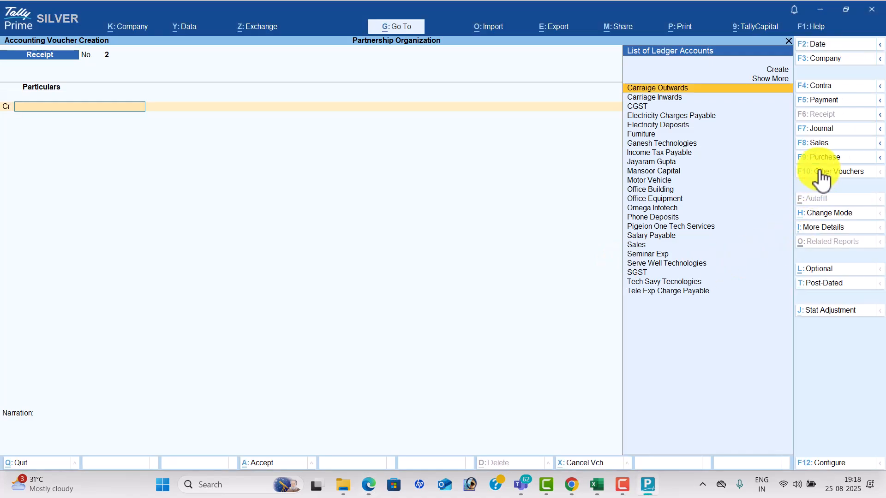
left_click(826, 159)
Start a new party ledger named Bonafide Peripherals under Sundry Creditors.
key("alt+c")
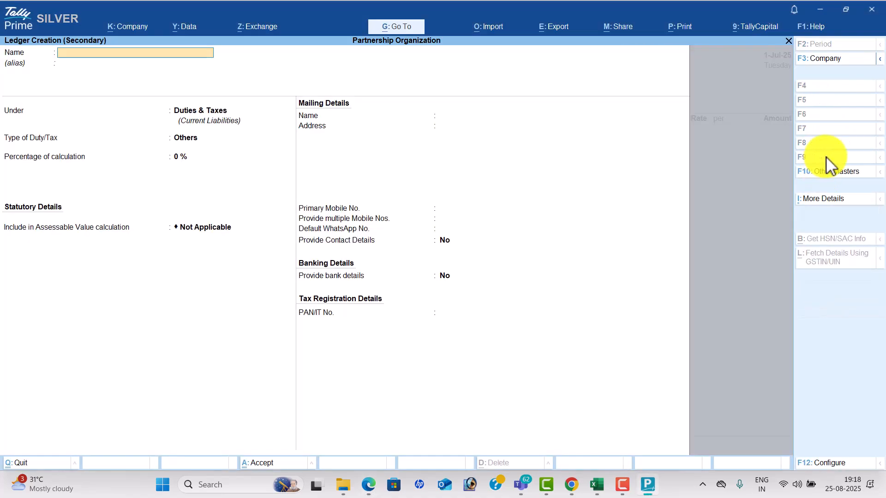
key("BackSpace")
key("BackSpace")
type("ona")
key("Return")
type("Sun")
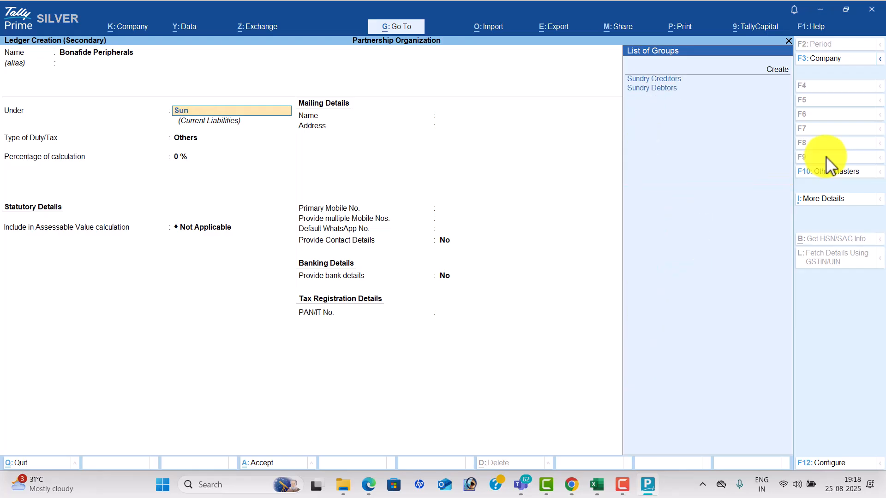
key("Return")
Place the Bonafide Peripherals ledger under Sundry Creditors and keep its mailing details with Andhra Pradesh, India.
key("Return")
key("Return")
key("Return")
key("Return")
key("Return")
key("Return")
key("Return")
key("Return")
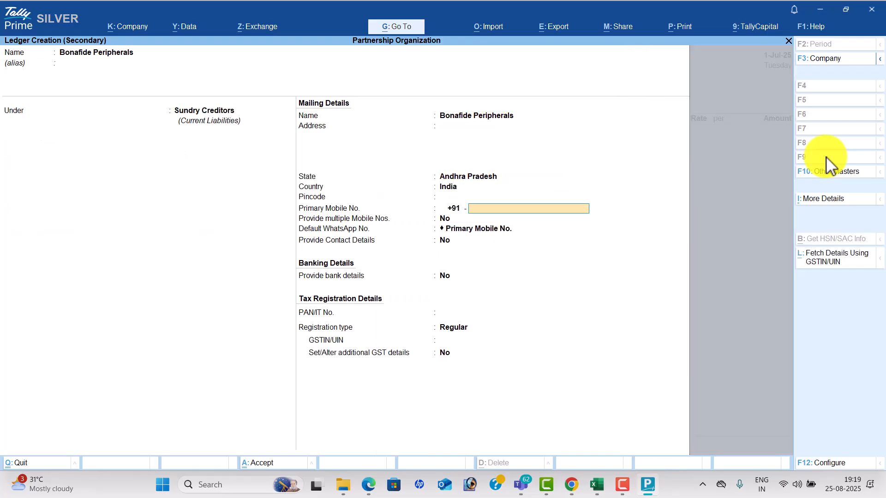
Check the supplier's GSTIN in the PDF, enter 37 as GSTIN/UIN with Regular registration, and save the Bonafide Peripherals ledger.
key("Return")
key("alt+Tab")
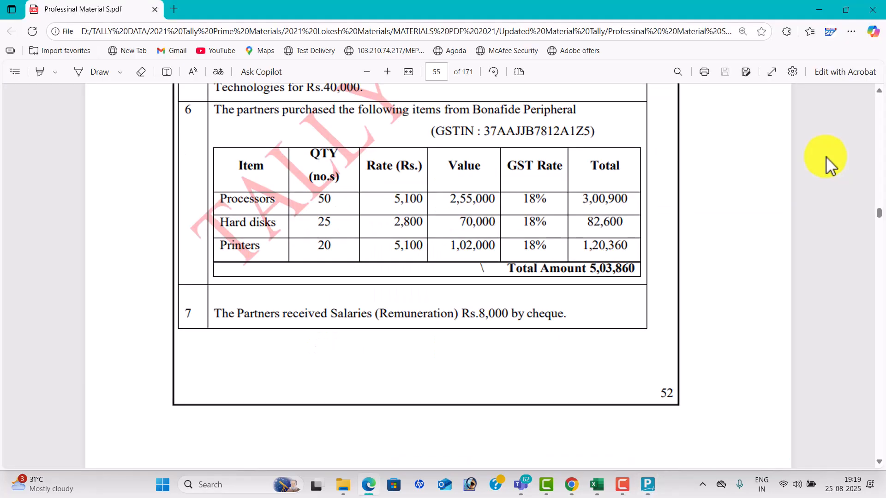
key("alt+Tab")
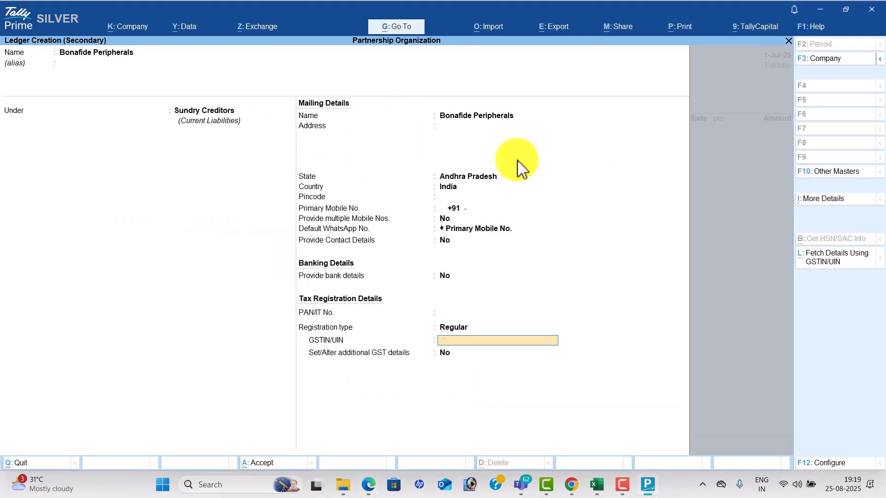
key("Return")
key("Return")
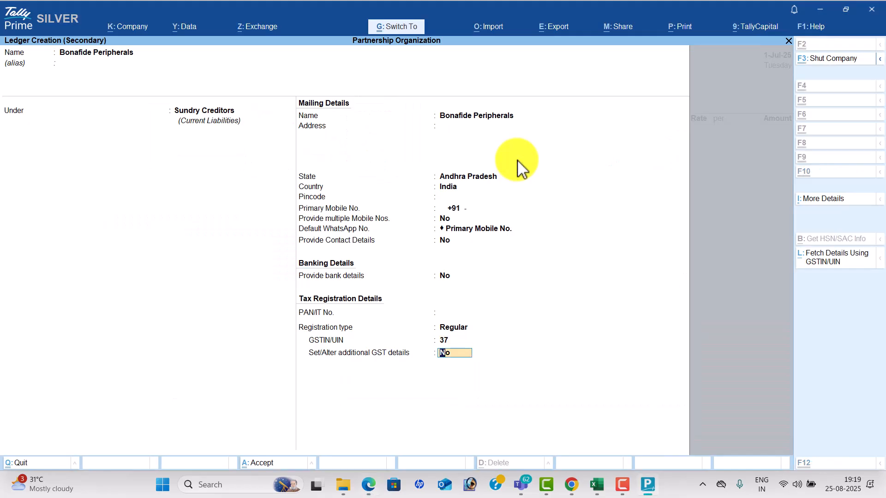
key("ctrl+a")
key("ctrl+a")
key("ctrl+a")
Create a Purchase ledger under Purchase Accounts with GST applicability set to Applicable and type of supply Goods.
key("alt+c")
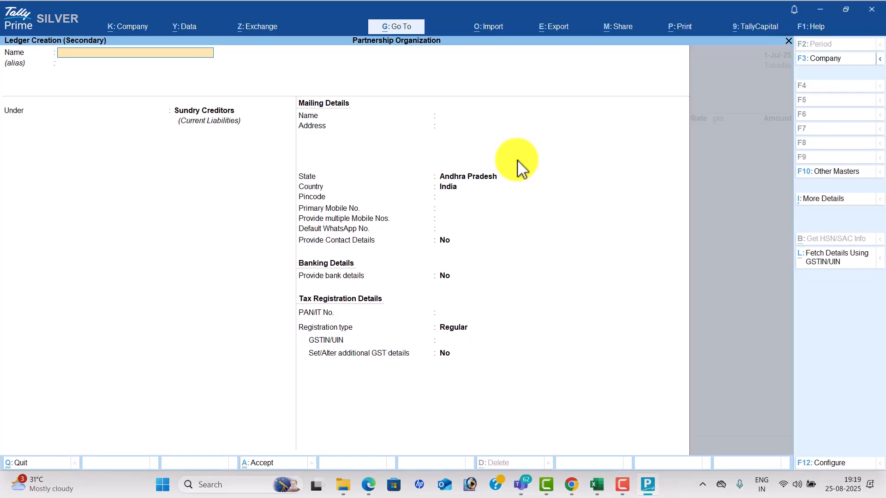
type("Purchase")
key("Return")
type("Pu")
key("Return")
key("Return")
key("Return")
key("Return")
key("Return")
key("Return")
key("Up")
key("Return")
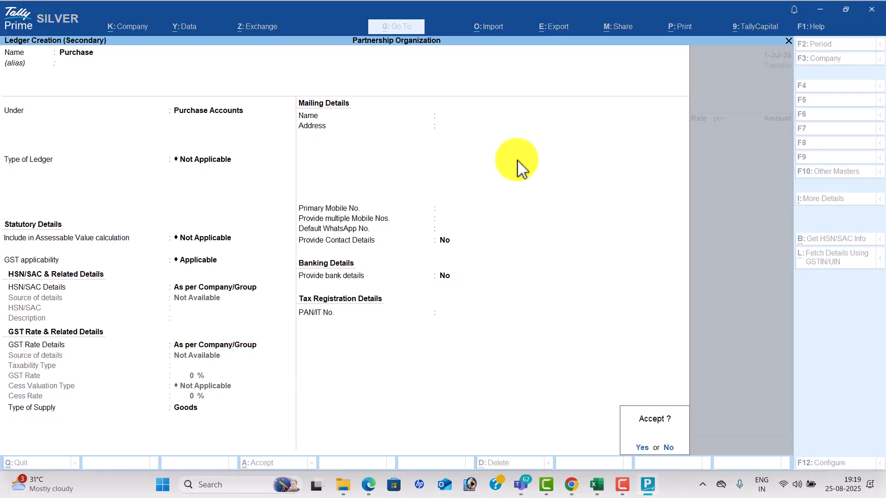
key("Return")
Add Processors to the purchase voucher with quantity 50 nos at a rate of 5,100, following the PDF.
key("alt+Tab")
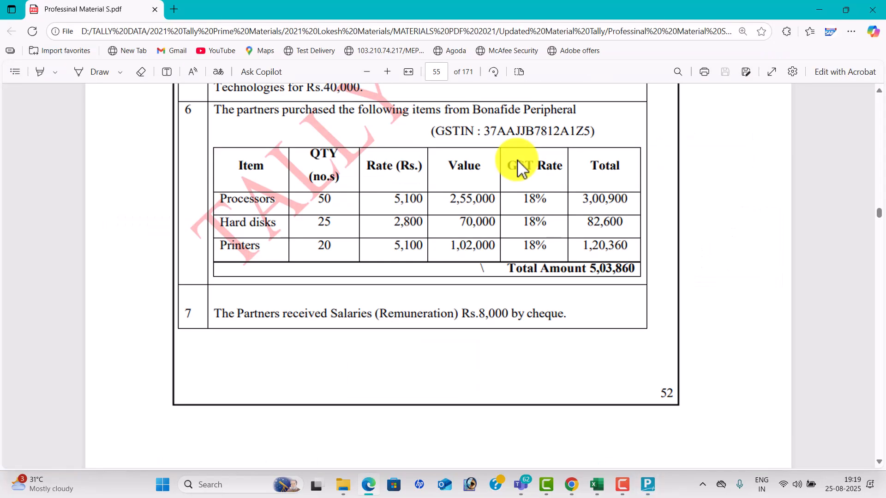
key("alt+Tab")
key("Down")
key("Return")
key("alt+Tab")
key("alt+Tab")
type("50")
key("Return")
type("5100")
key("Return")
Add Hard Disk to the purchase voucher with quantity 25 nos at a rate of 2,800.
key("alt+Tab")
key("alt+Tab")
key("Return")
key("alt+Tab")
key("alt+Tab")
type("25")
key("Return")
type("2800")
key("Return")
key("Return")
key("Return")
Add Printers to the purchase voucher with quantity 20 nos at a rate of 5,100.
key("alt+Tab")
key("alt+Tab")
type("P")
key("Return")
key("alt+Tab")
key("alt+Tab")
type("20")
key("Return")
type("5100")
key("Return")
key("Return")
key("Return")
End the item list and add the CGST and SGST ledgers to the purchase voucher.
key("Return")
type("Cg")
key("Return")
key("Return")
type("Sg")
key("Return")
key("Return")
key("Return")
Set GST/e-Way Bill details to No, compare the voucher total with the PDF, and save the purchase voucher.
key("n")
key("alt+Tab")
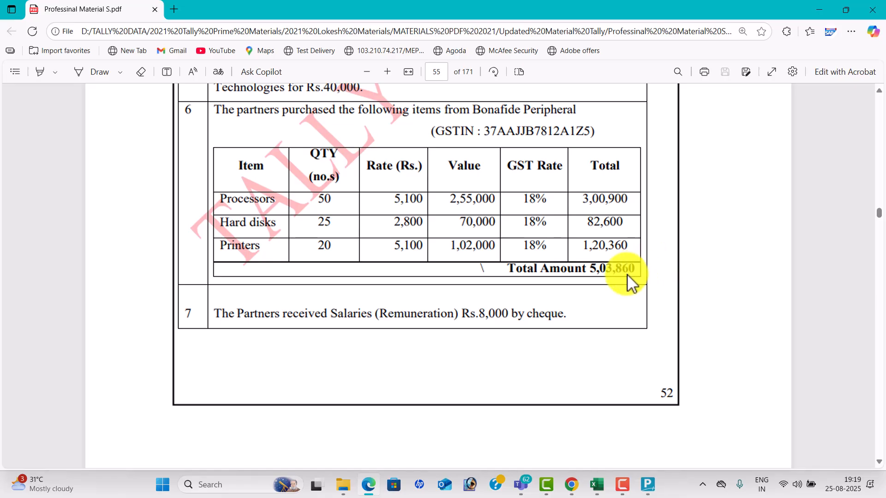
key("alt+Tab")
key("Return")
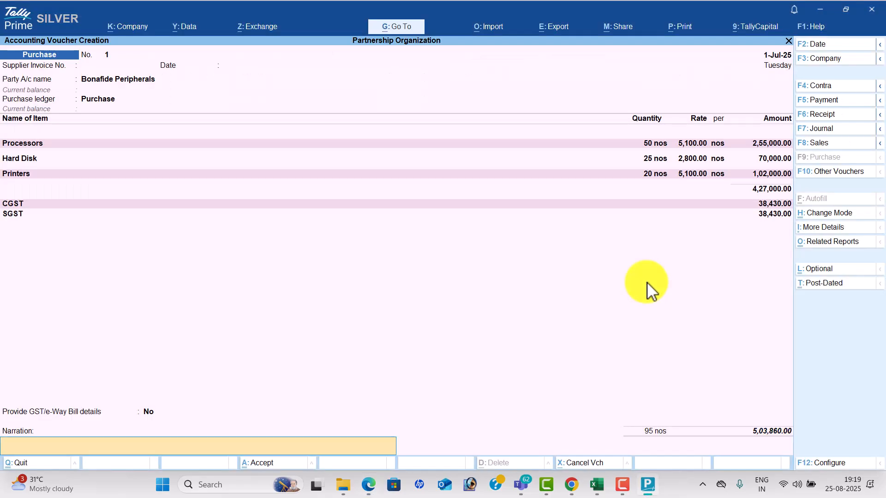
key("Return")
key("Return")
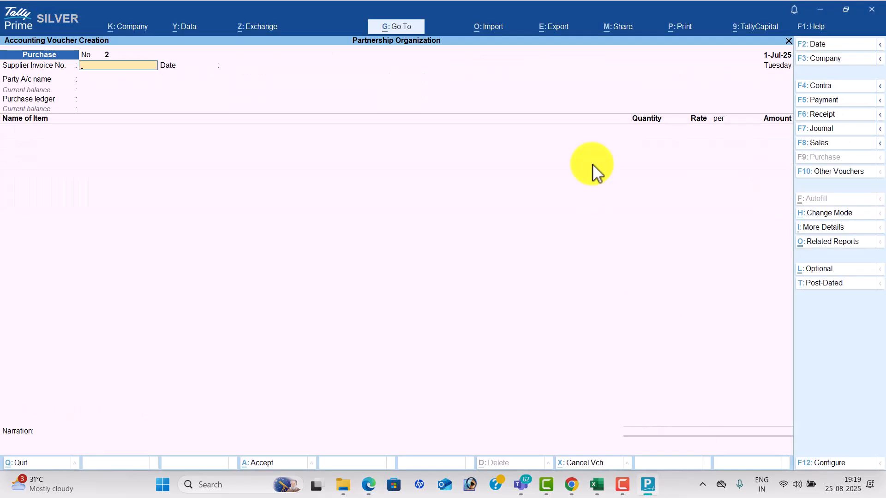
Start a payment voucher and create a Remuneration ledger under Indirect Expenses for its debit line.
left_click(840, 105)
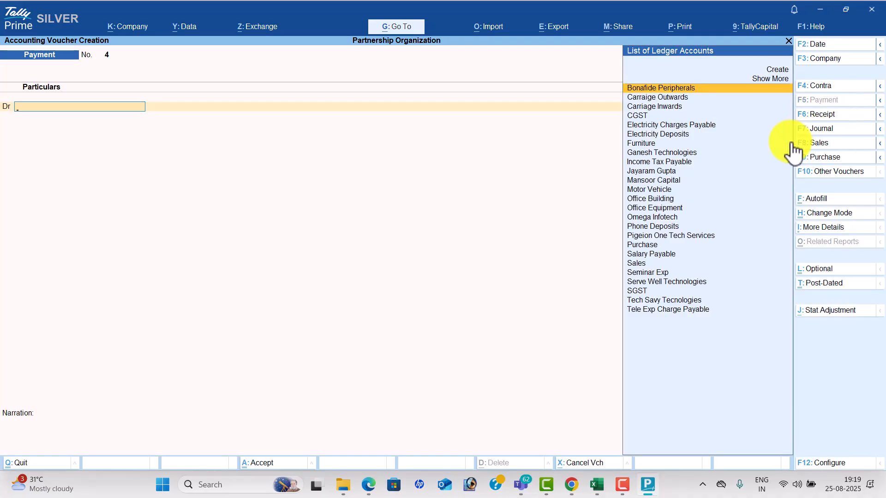
key("alt+c")
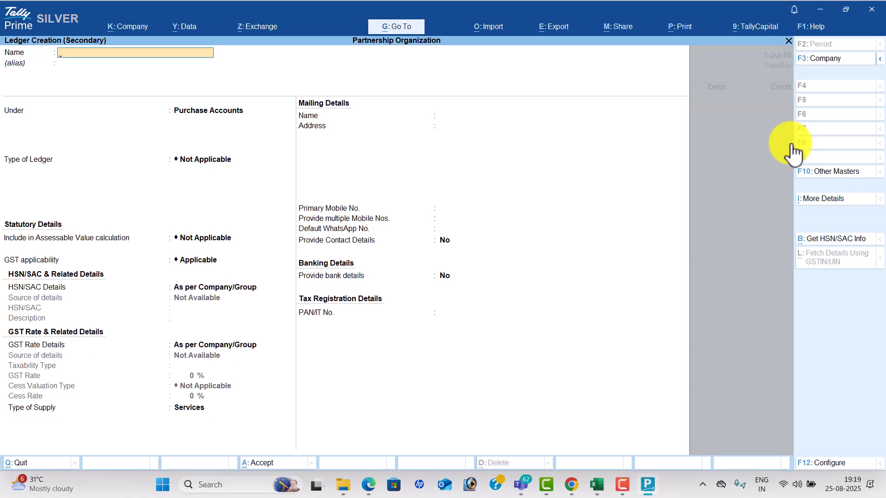
type("Re")
key("Return")
key("Return")
type("ind")
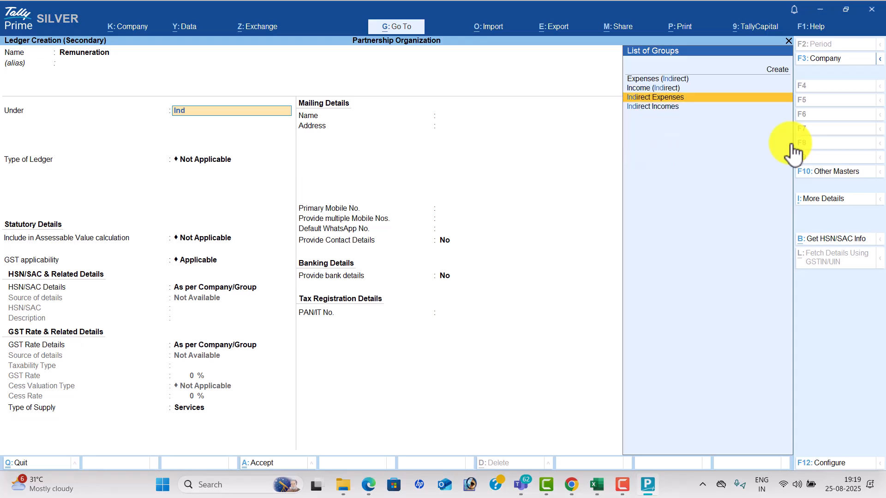
key("Return")
key("ctrl+a")
Debit Remuneration with 8,000 as given in the PDF, credit Uti Bank, and save the payment voucher.
key("alt+Tab")
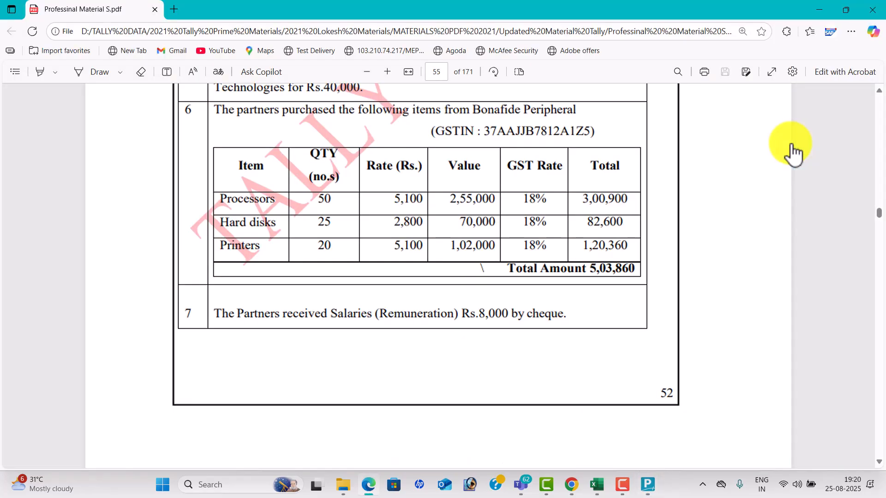
key("alt+Tab")
type("8000")
key("Return")
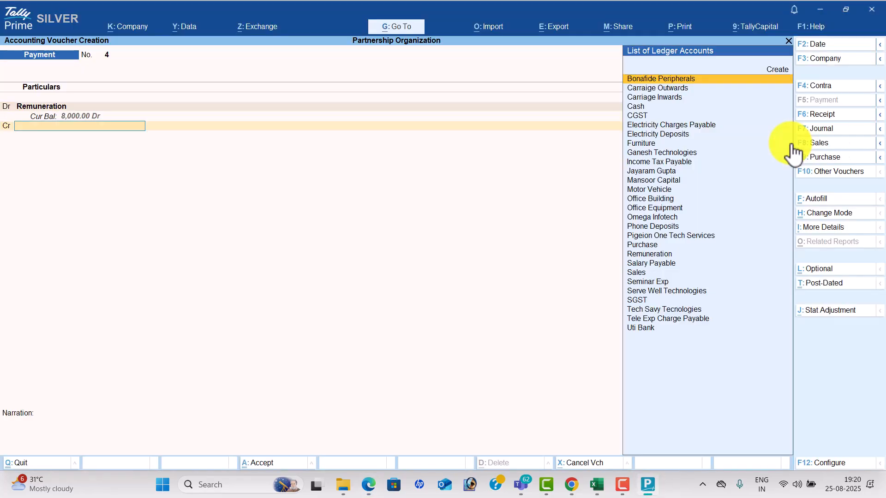
type("u")
key("Return")
key("ctrl+a")
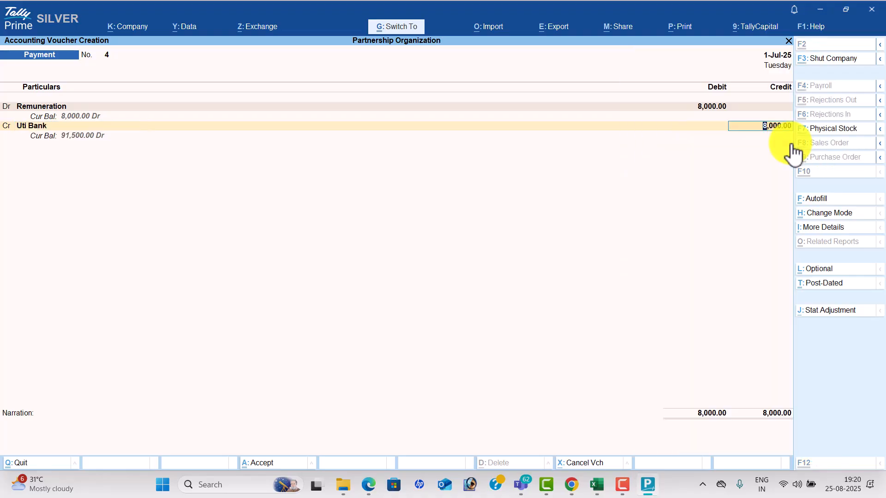
Review the recorded vouchers in the Day Book down to the Remuneration payment.
key("Escape")
key("k")
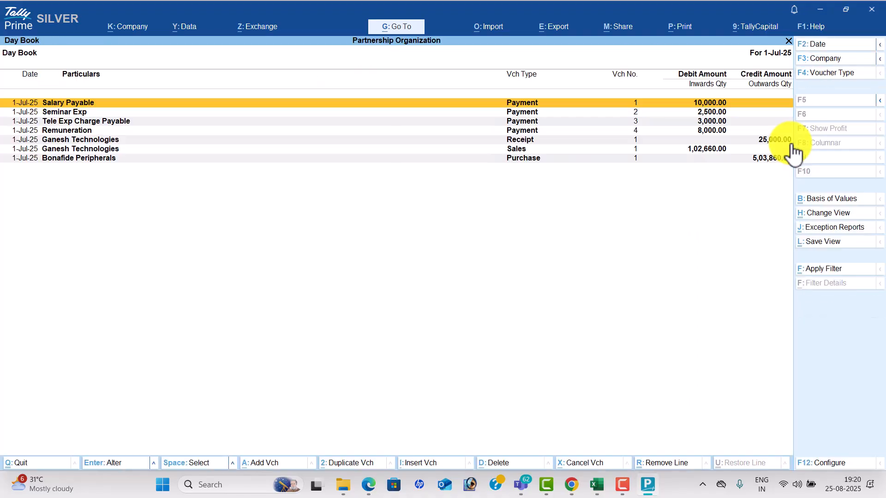
key("Down")
key("Down")
key("Down")
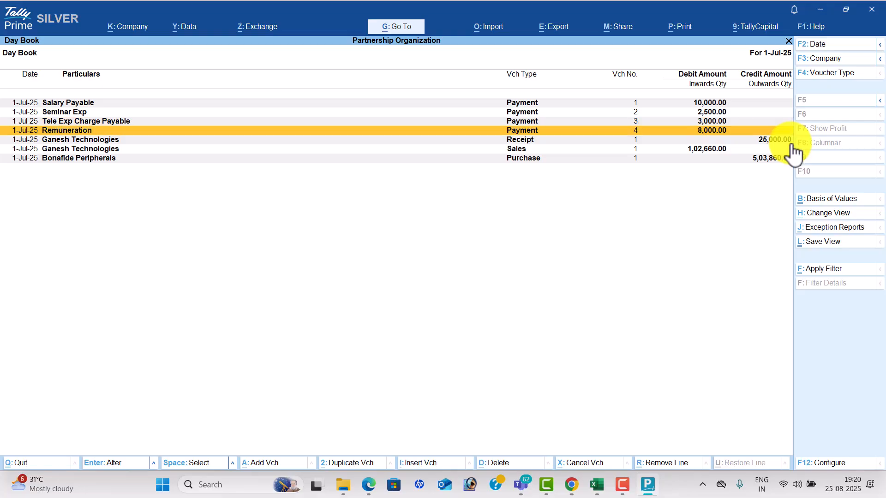
Leave the Day Book and open the Profit & Loss A/c report.
key("Escape")
key("Down")
key("Down")
key("Down")
key("Down")
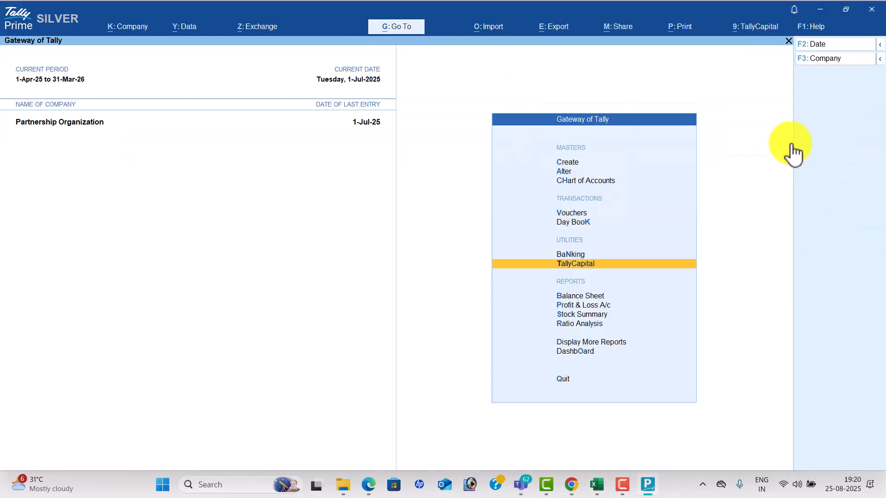
key("Return")
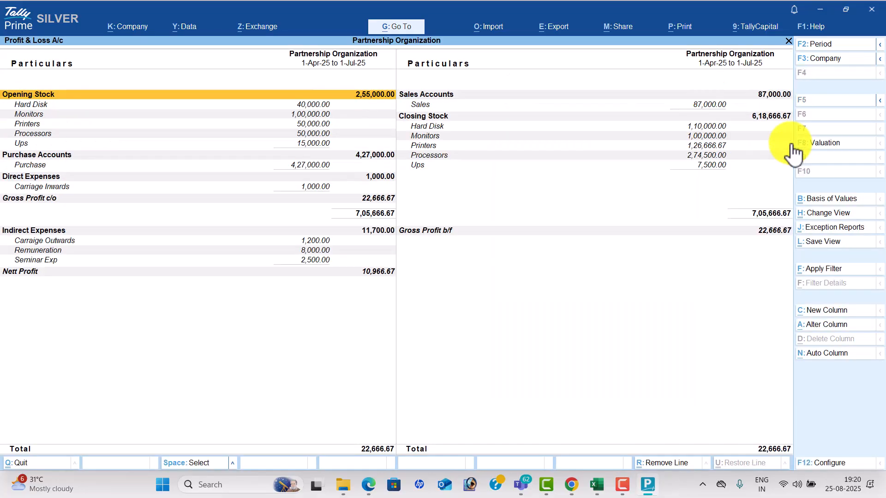
Compare the net profit in the Profit & Loss A/c with the PDF's July Month statement.
key("alt+Tab")
scroll(633, 277, "down", 20)
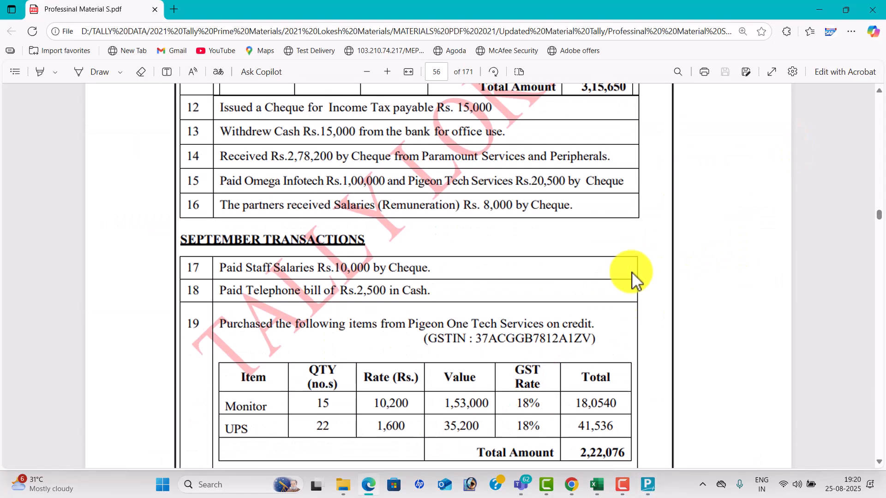
scroll(633, 277, "down", 20)
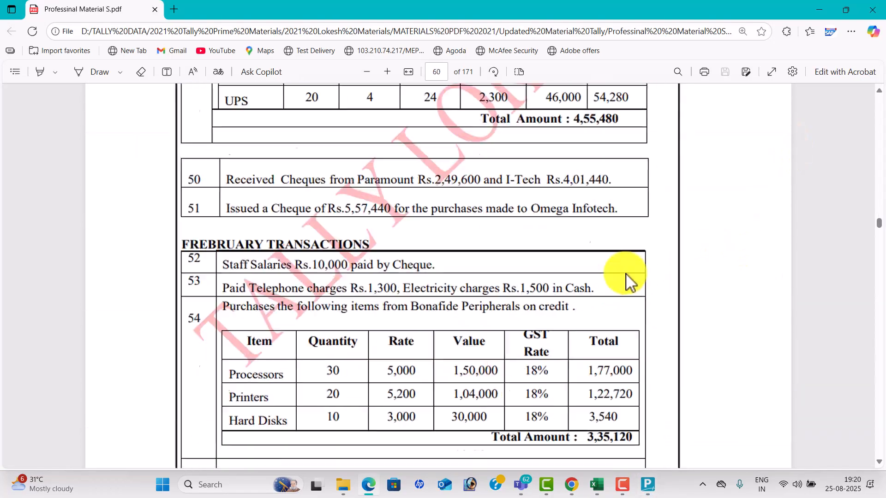
scroll(626, 279, "down", 20)
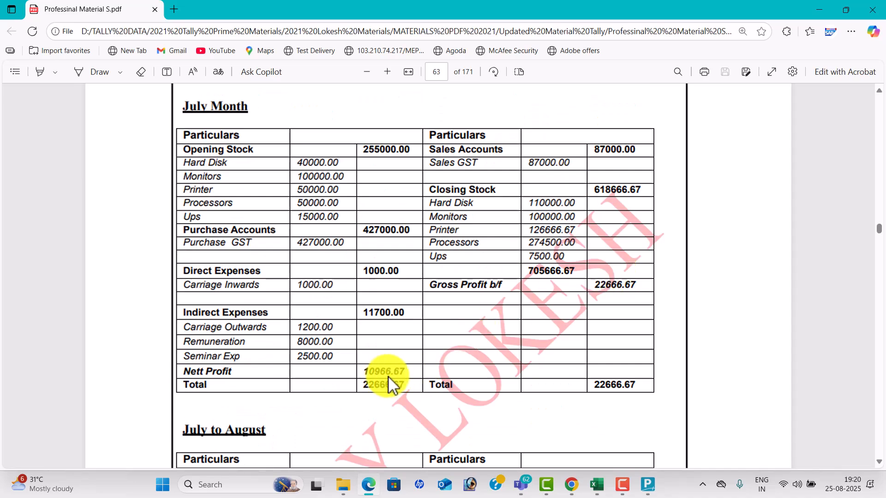
key("alt+Tab")
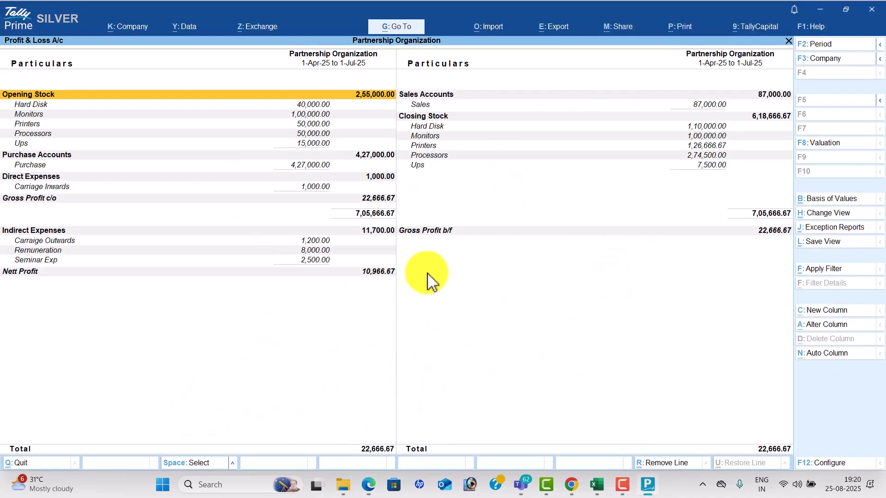
left_click(387, 272)
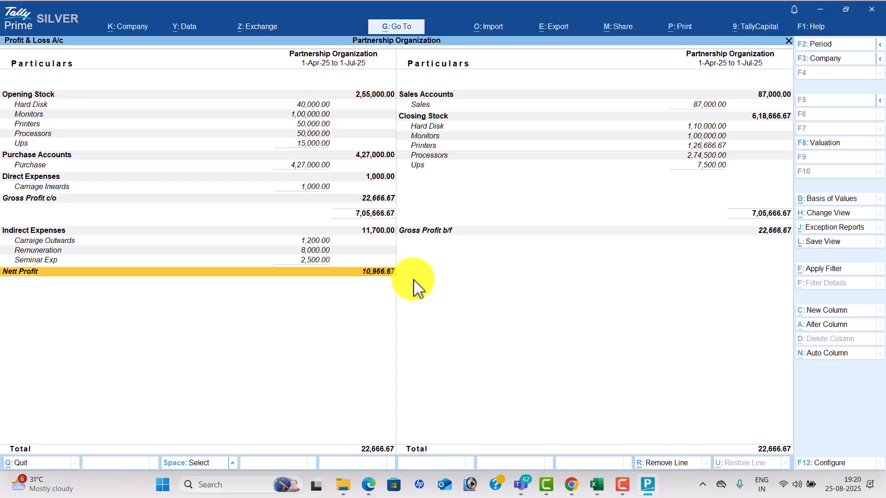
Configure the Stock Summary to show opening balance, goods inwards and goods outwards.
key("Escape")
key("Down")
key("Return")
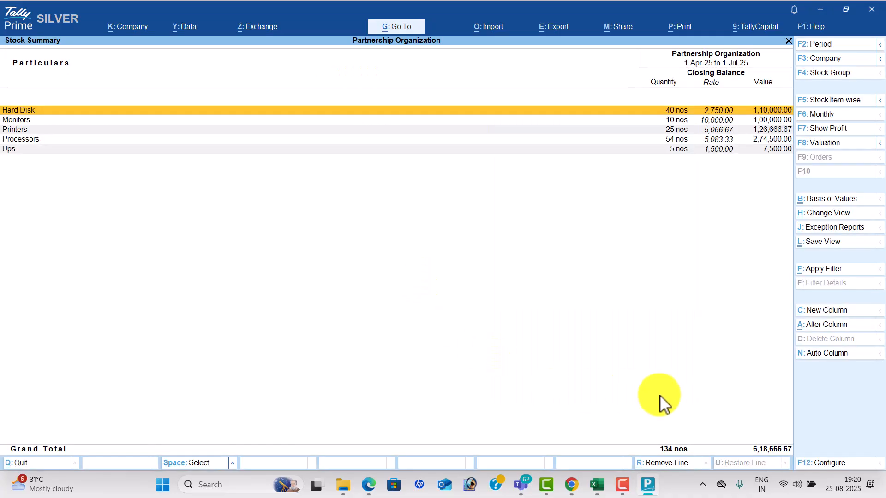
left_click(833, 463)
key("Down")
key("Down")
key("Down")
key("Down")
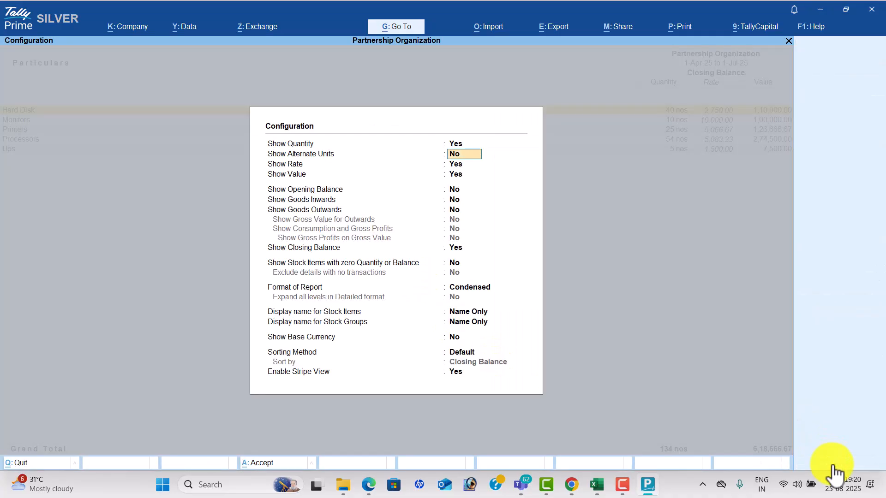
key("y")
key("y")
key("y")
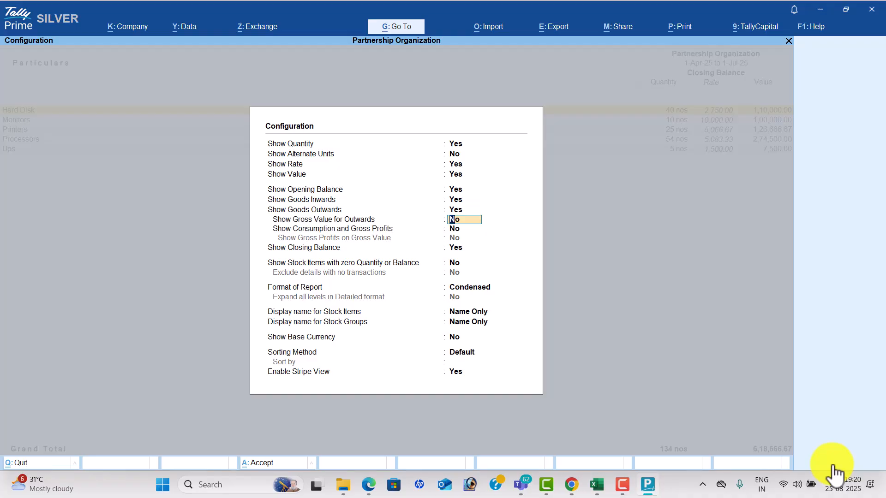
key("Down")
key("Down")
key("Down")
key("Down")
key("Down")
key("Down")
key("Down")
key("Down")
key("Down")
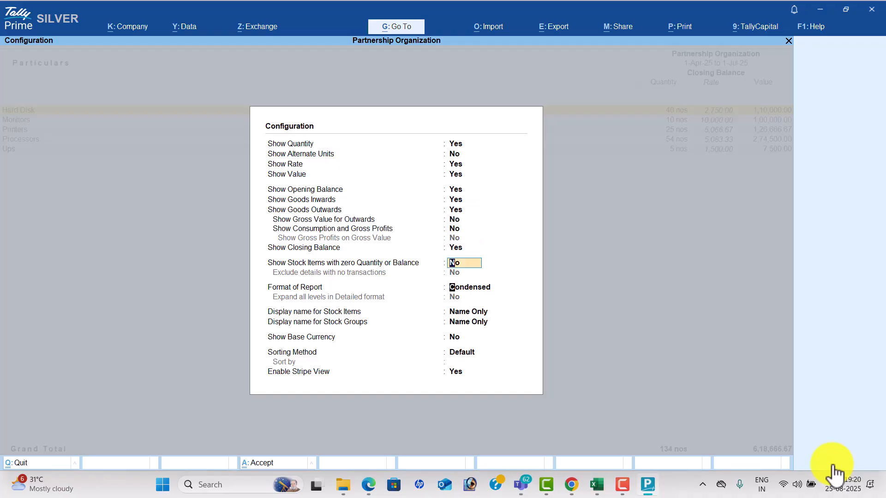
key("Return")
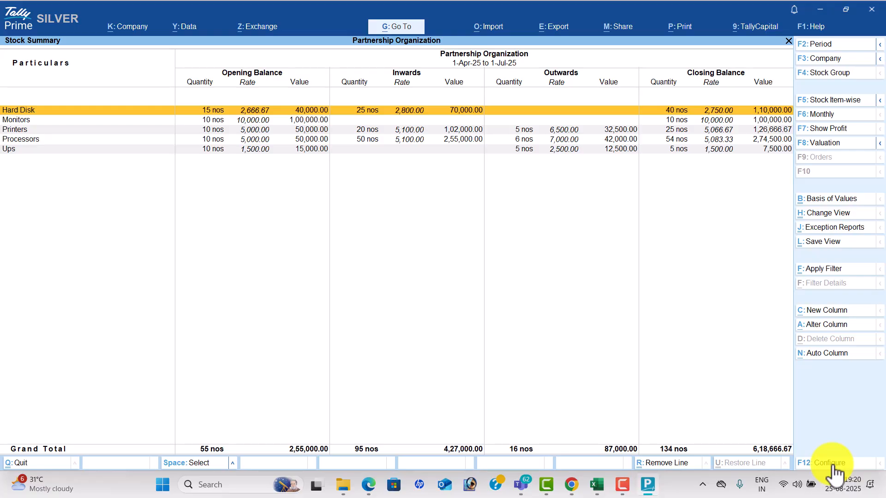
Close the Stock Summary and view the company's Dashboard.
key("Escape")
key("Down")
key("Down")
key("Down")
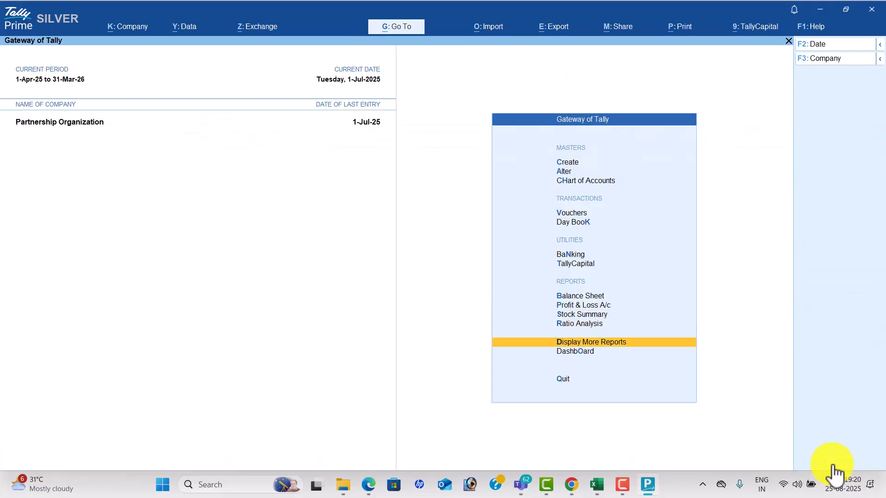
key("Return")
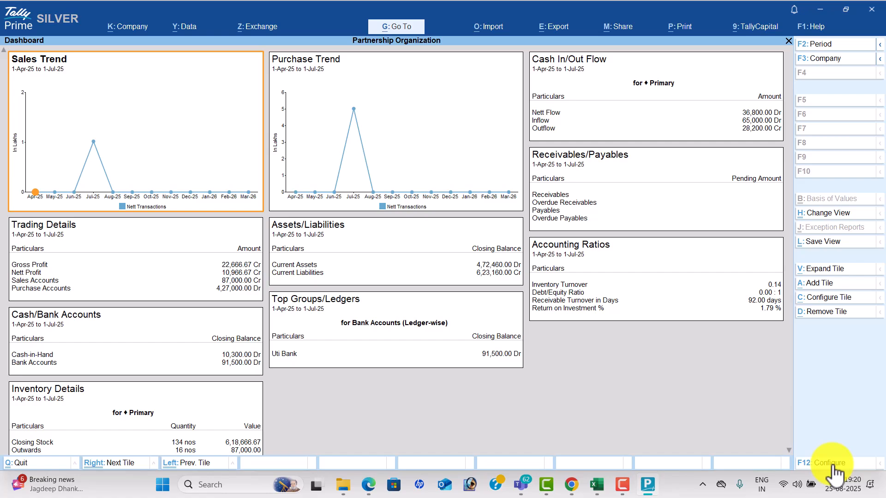
Leave the Dashboard and view the Trial Balance in detailed format.
key("Escape")
key("Up")
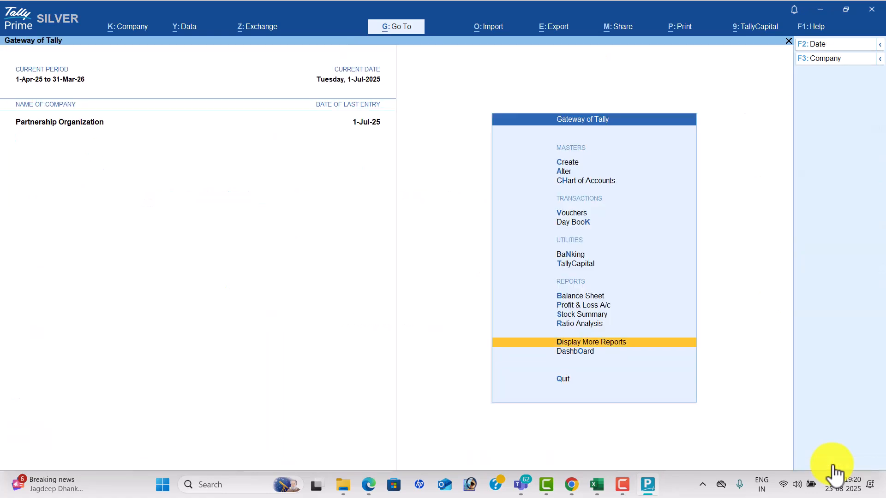
key("Return")
key("Return")
key("alt+F5")
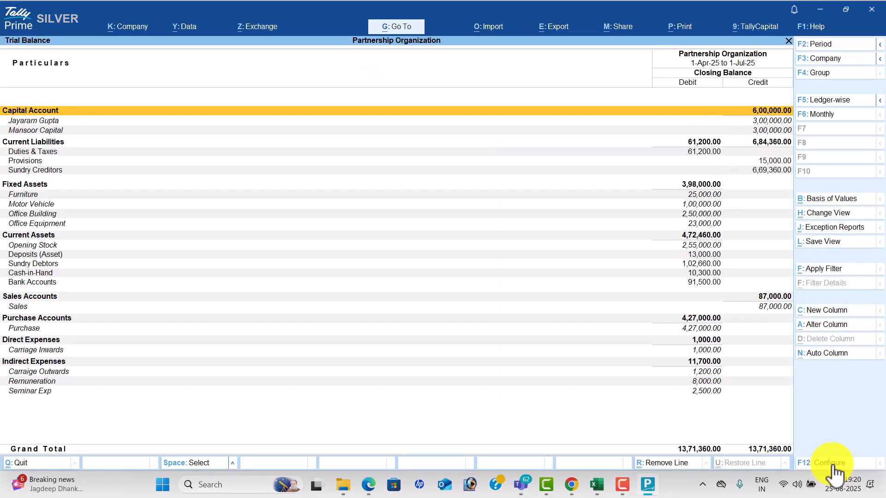
Close the Trial Balance and view the Purchase Register among the account books.
key("Escape")
key("Down")
key("Down")
key("Down")
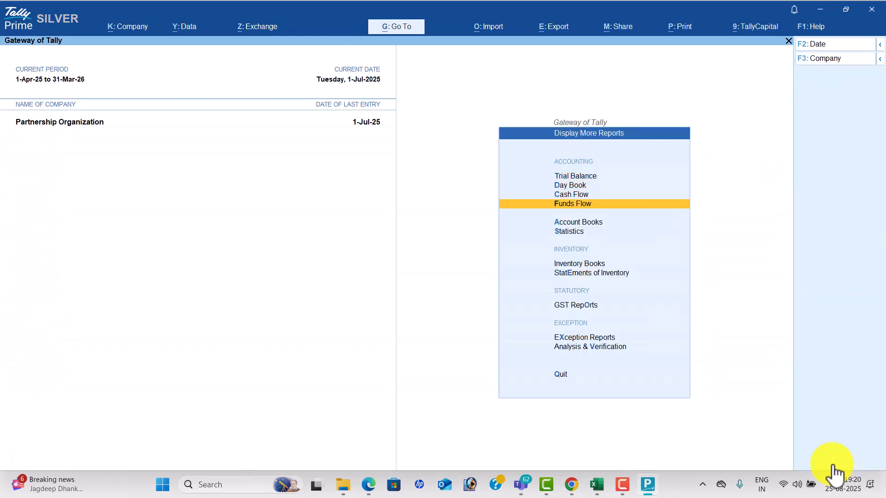
key("Down")
key("Return")
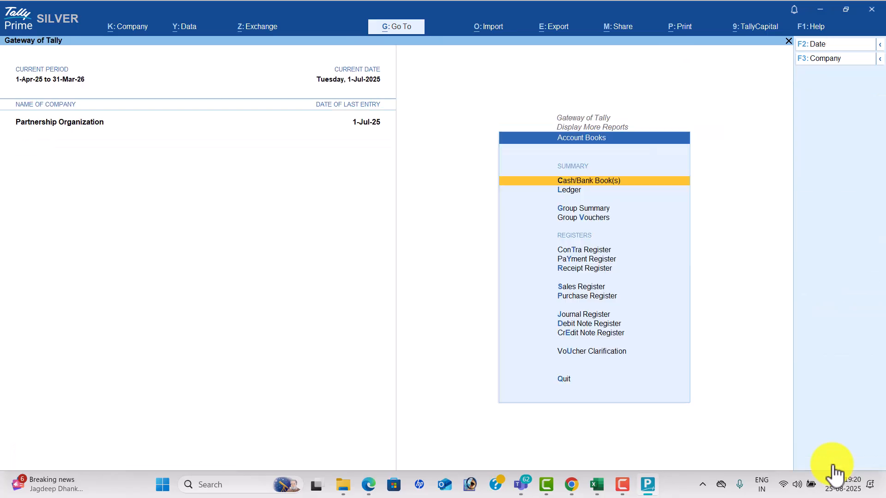
key("Down")
key("Down")
key("Down")
key("Down")
key("Down")
key("Down")
key("Down")
key("Down")
key("Return")
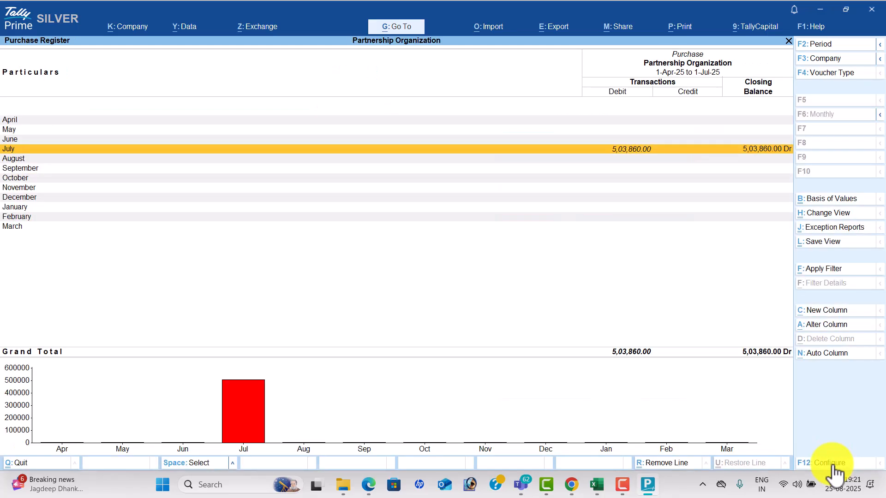
Leave the Purchase Register and view the Sales Register and the Receipt Register in turn.
key("Escape")
key("Up")
key("Return")
key("Escape")
key("Up")
key("Return")
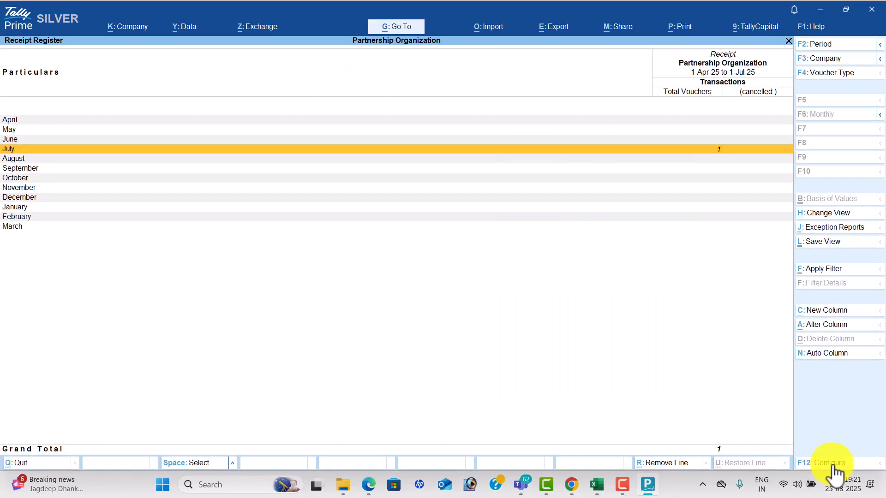
Leave the Receipt Register and list the July vouchers of the Payment Register.
key("Escape")
key("Up")
key("Return")
key("Return")
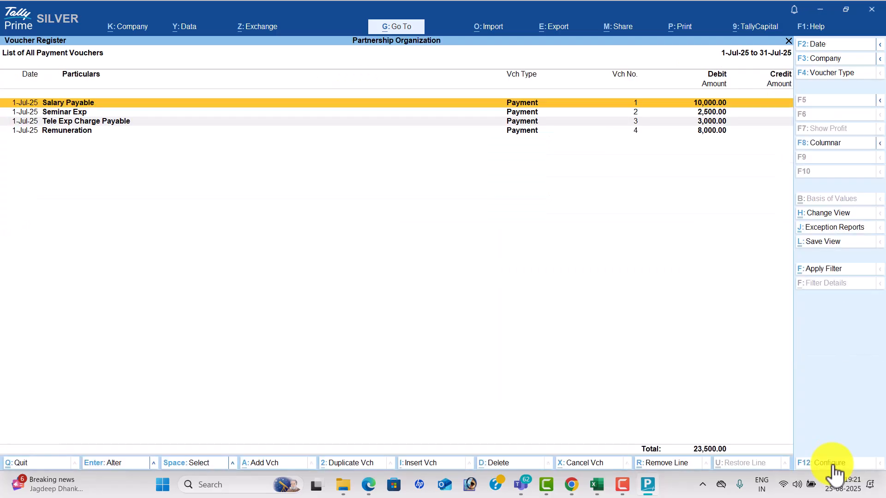
Leave the account books, open the Statistics report and review the entries for each voucher type.
key("Escape")
key("Escape")
key("Down")
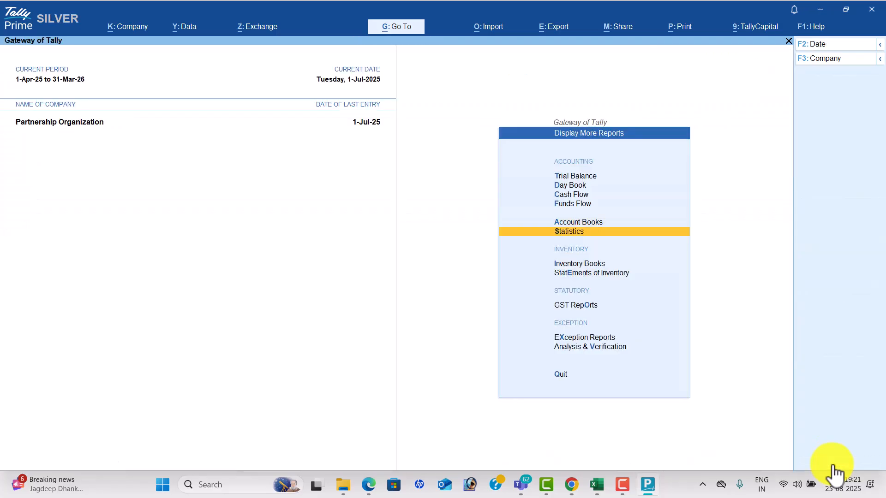
key("Return")
key("Down")
key("Down")
key("Down")
key("Down")
key("Down")
key("Down")
key("Down")
key("Down")
key("Down")
key("Down")
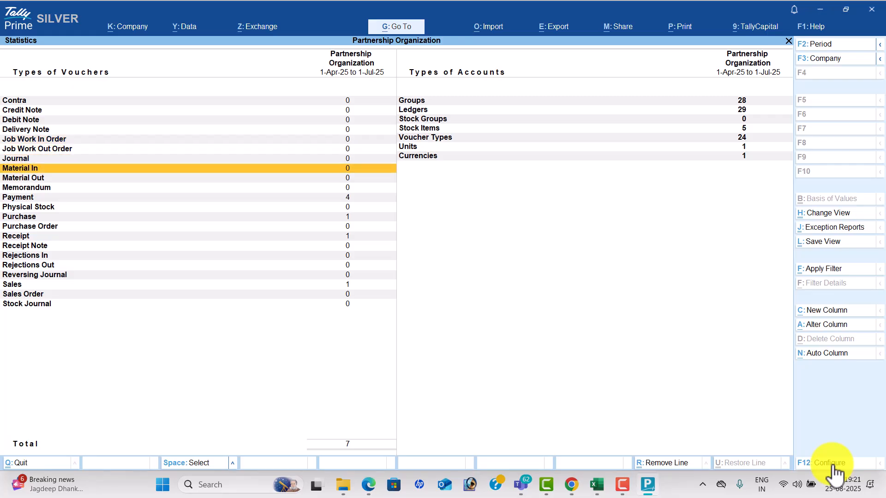
key("Down")
key("Down")
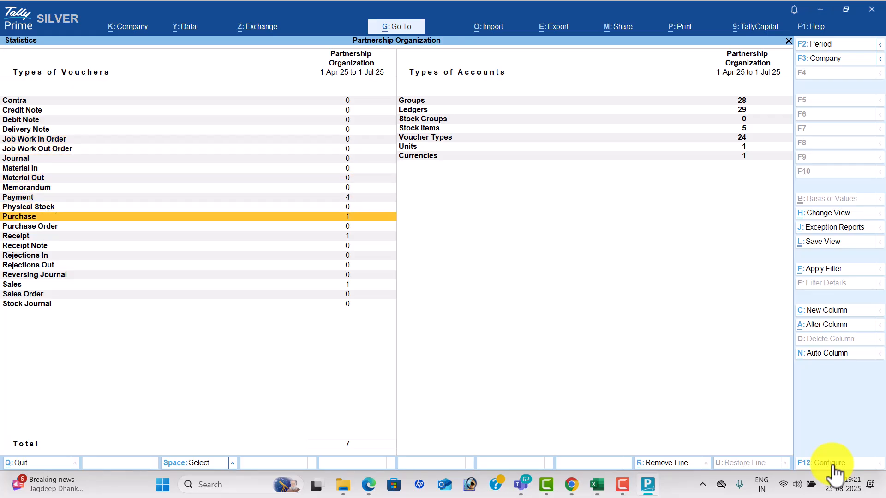
key("Down")
key("Down")
key("Down")
key("Down")
key("Down")
key("Down")
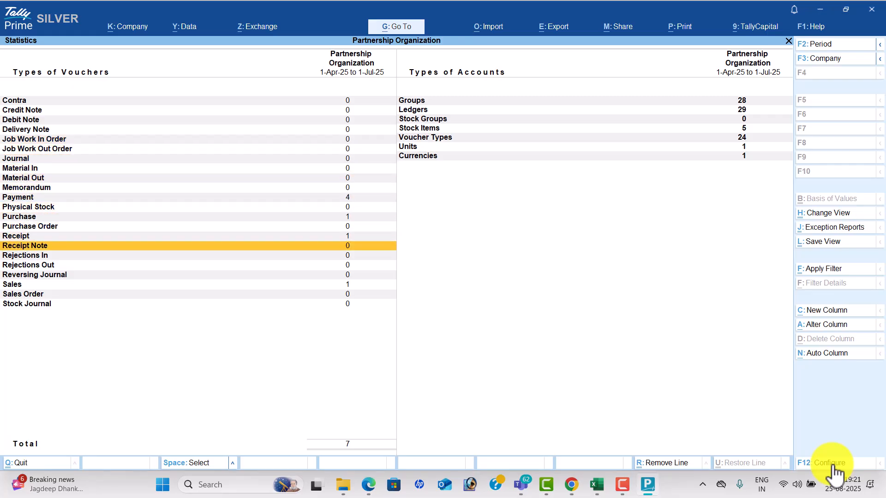
key("Down")
Review the types of accounts in the Statistics report, including stock items, voucher types and currencies.
key("Right")
key("Up")
key("Up")
key("Up")
key("Up")
key("Up")
key("Down")
key("Down")
key("Down")
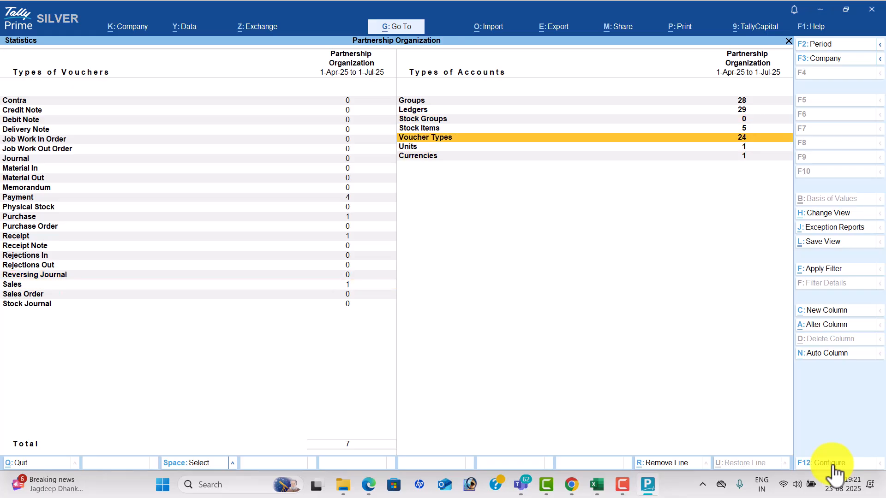
key("Down")
key("Down")
key("Up")
key("Up")
key("Up")
key("Up")
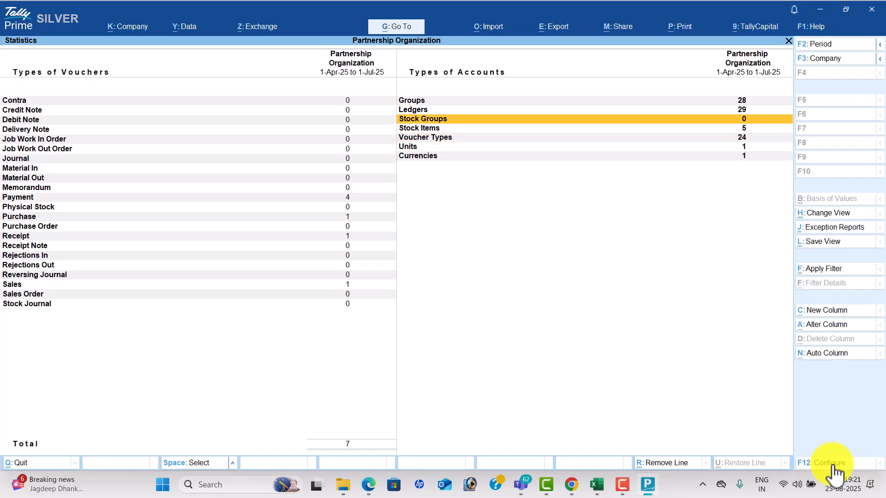
Close the Statistics report and view the Hard Disk monthly summary from the Inventory Books.
key("Escape")
key("Down")
key("Down")
key("Up")
key("Return")
key("Return")
key("Return")
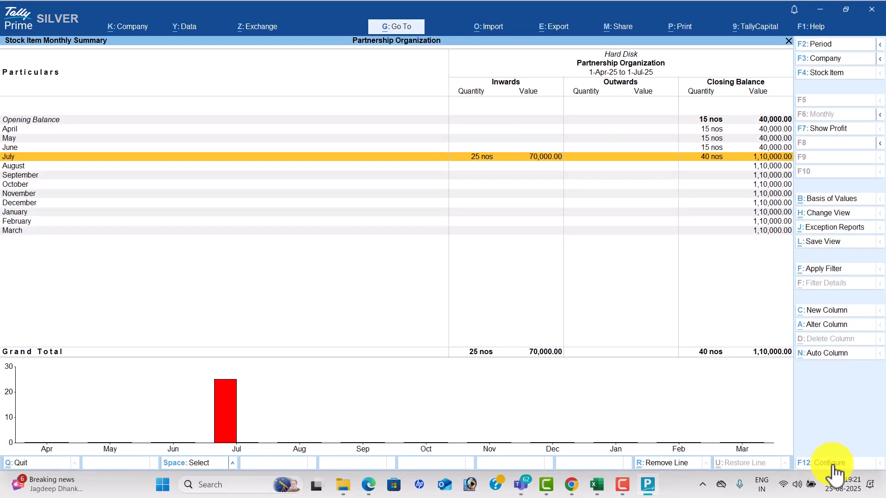
Switch the Stock Item Monthly Summary through the following stock items, including Printers and Processors.
key("F4")
key("Down")
key("Return")
key("F4")
key("Down")
key("Return")
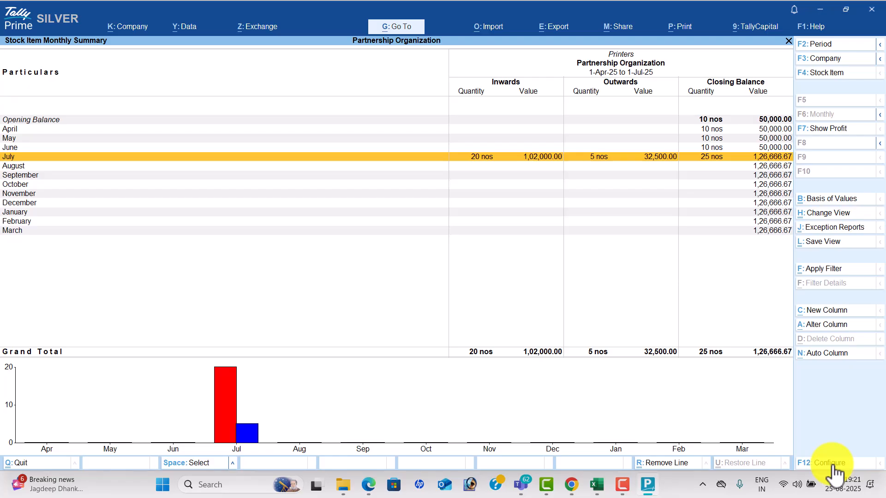
key("F4")
key("Down")
key("Return")
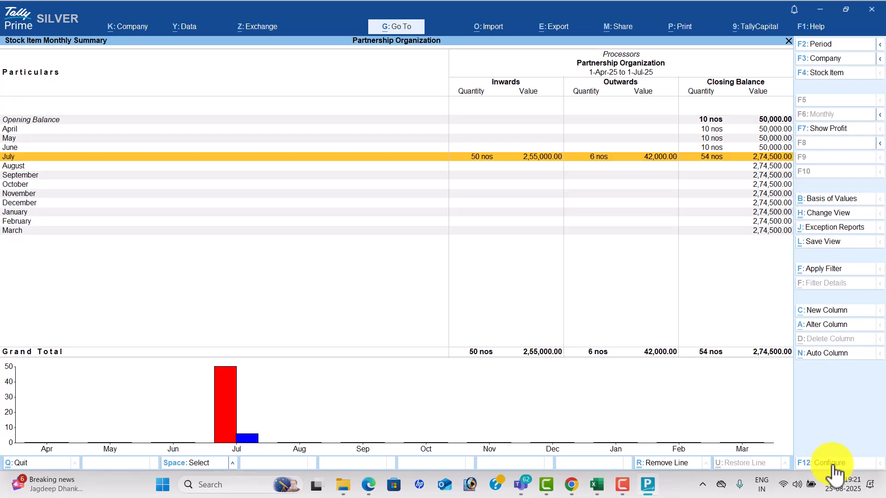
Leave the Inventory Books and view the Stock Query for Hard Disk.
key("Escape")
key("Escape")
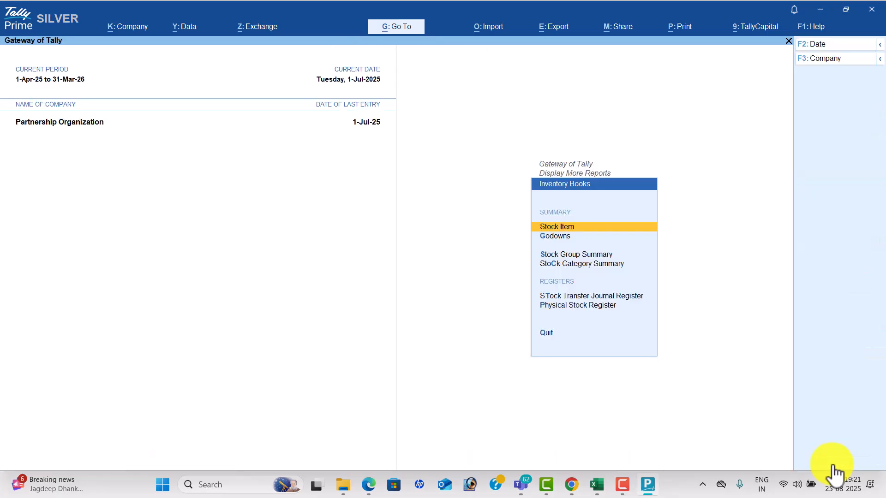
key("Escape")
key("Return")
key("Return")
key("Return")
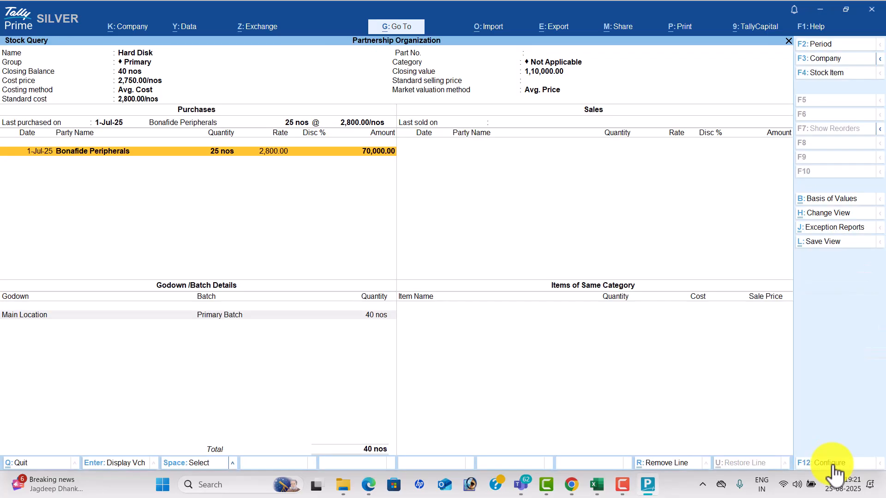
View the Stock Query of the following stock items up to Printers.
key("Escape")
key("Down")
key("Return")
key("Escape")
key("Down")
key("Return")
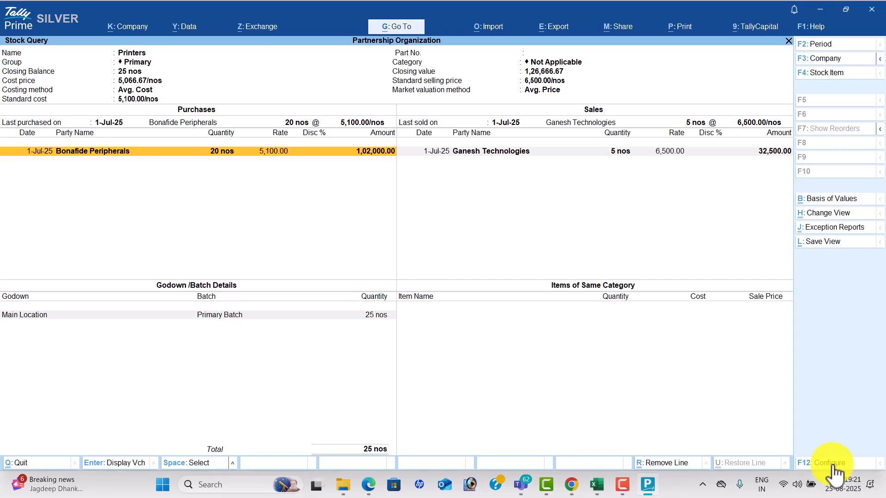
Close the inventory reports, return to the Gateway of Tally and open a new payment voucher.
key("Escape")
key("Escape")
key("Escape")
key("Escape")
key("Up")
key("Up")
key("Up")
key("Up")
key("Up")
key("Up")
key("Up")
key("Up")
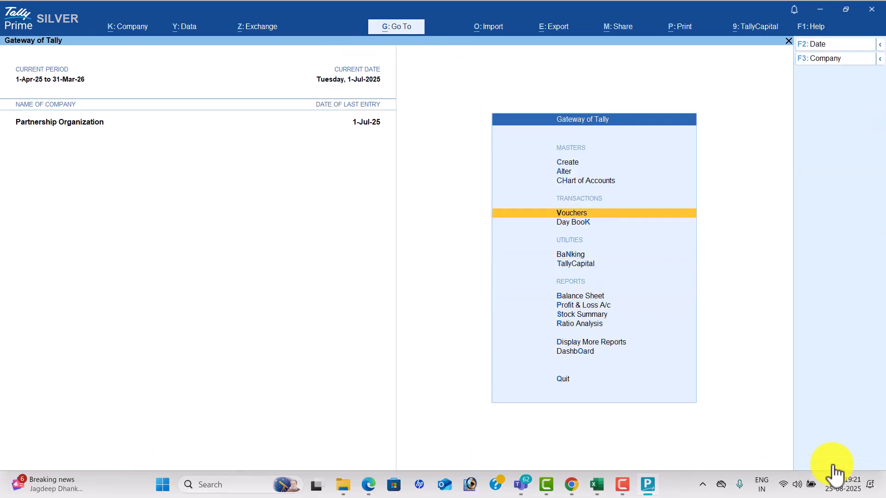
key("Return")
Switch to the PDF in Edge and read through the August, September and October transactions.
key("alt+Tab")
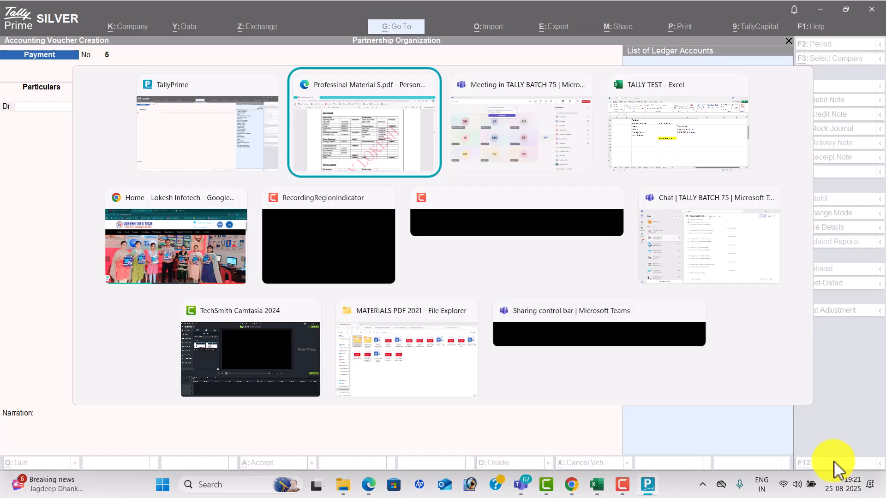
scroll(813, 464, "up", 20)
scroll(764, 352, "up", 20)
scroll(682, 225, "up", 20)
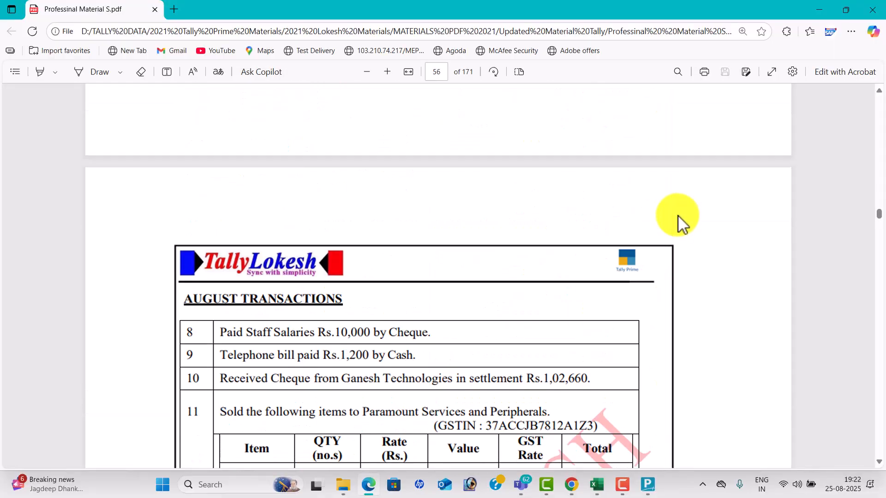
scroll(682, 225, "up", 4)
scroll(682, 222, "down", 8)
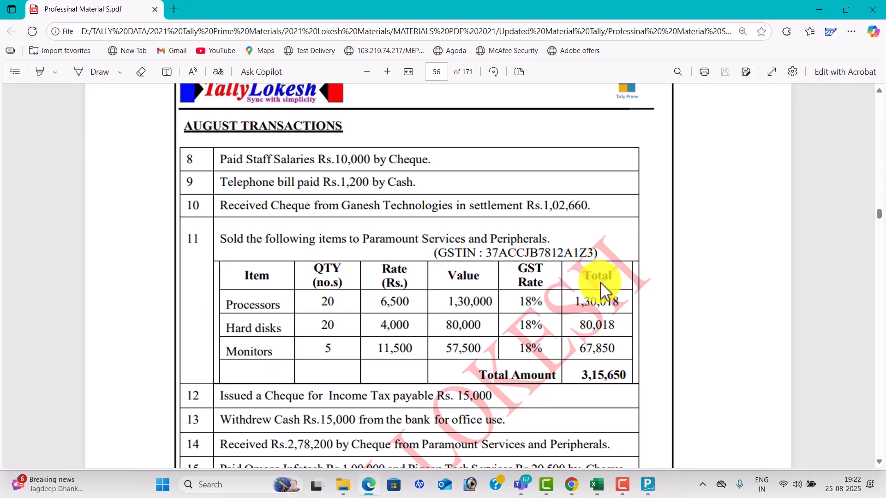
scroll(599, 281, "down", 4)
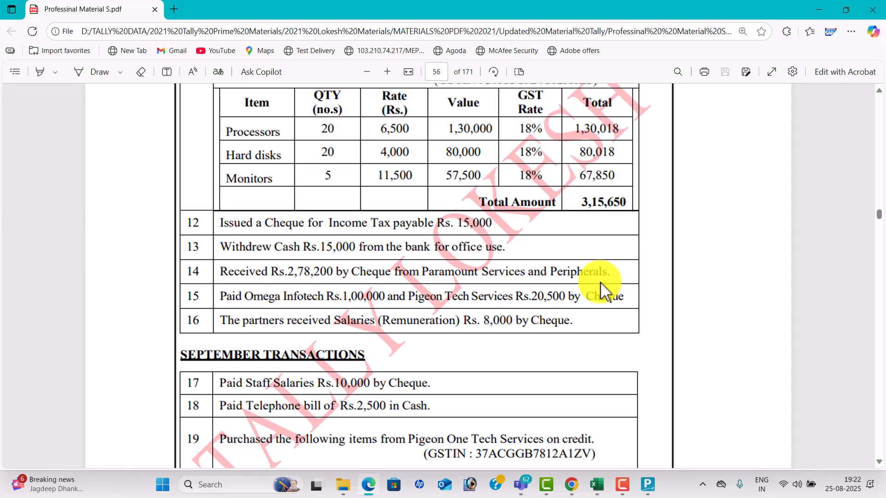
scroll(599, 282, "up", 1)
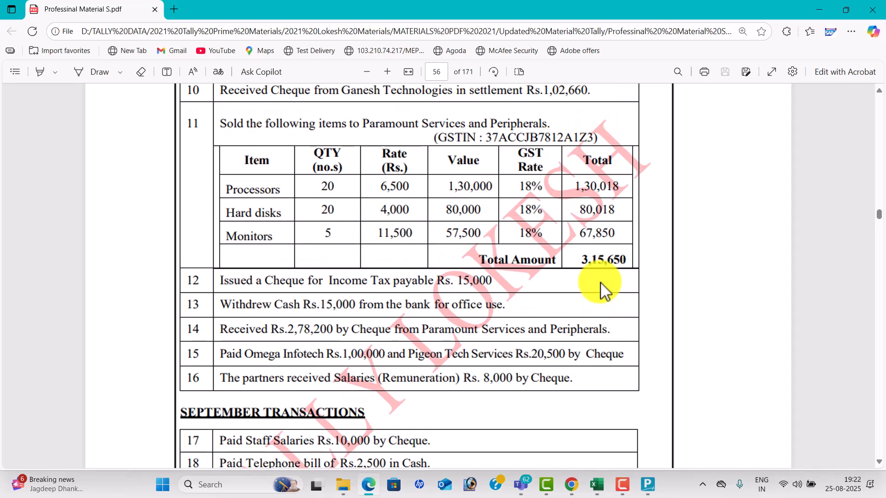
scroll(604, 290, "down", 4)
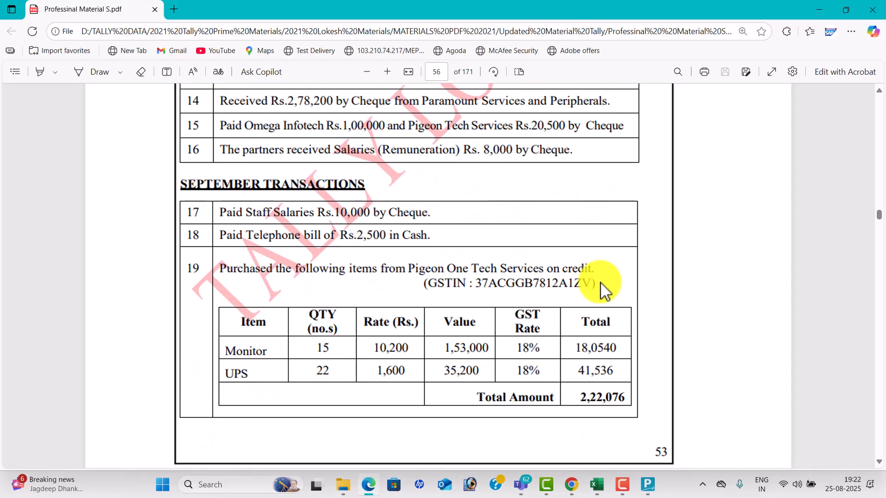
scroll(600, 283, "down", 1)
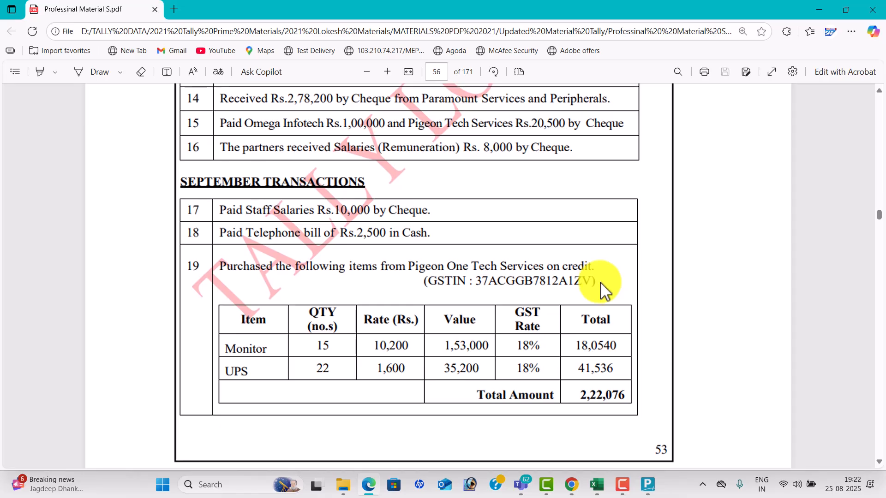
scroll(604, 291, "down", 10)
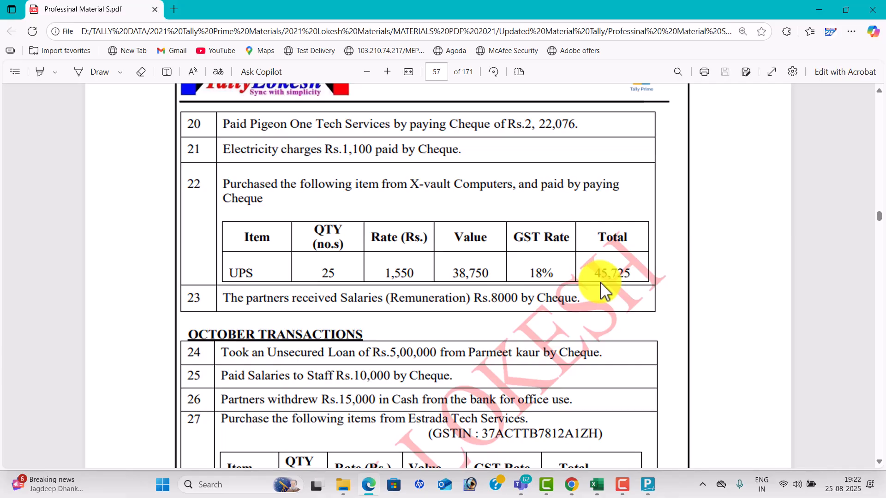
scroll(605, 290, "down", 5)
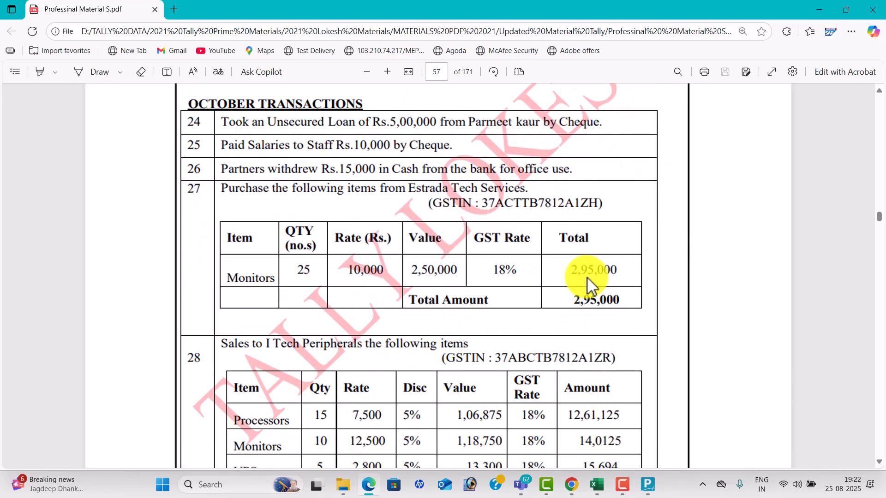
Return to TallyPrime and set the payment voucher's date to 1-Oct-25, checking the month in the PDF.
left_click(648, 485)
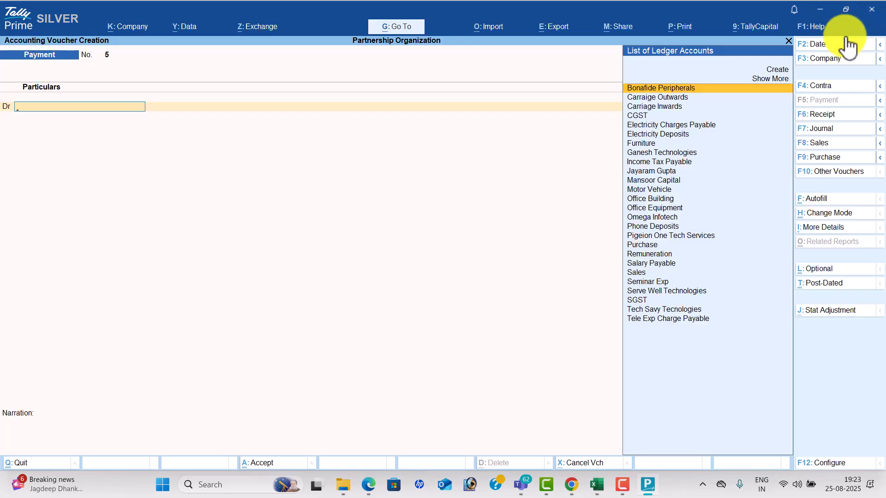
left_click(835, 45)
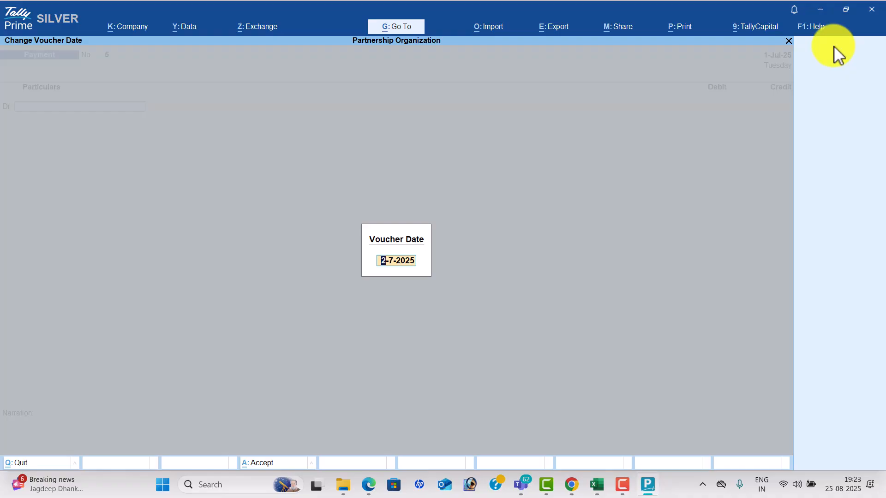
key("alt+Tab")
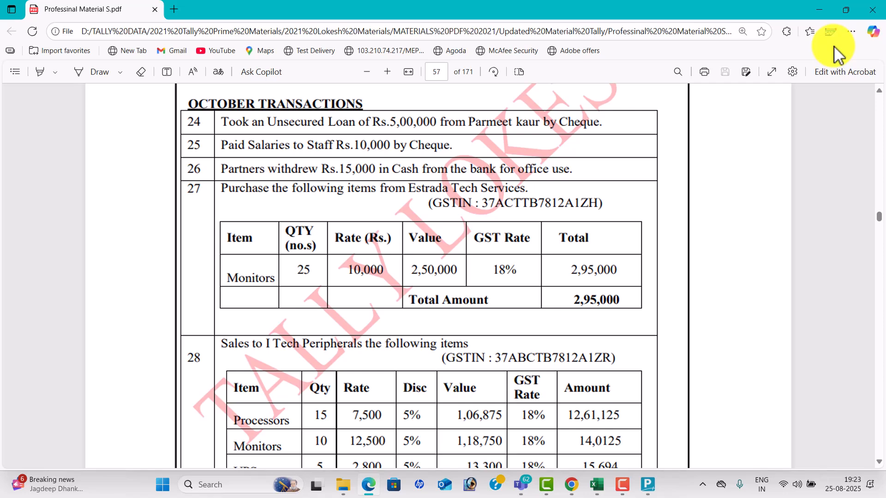
key("alt+Tab")
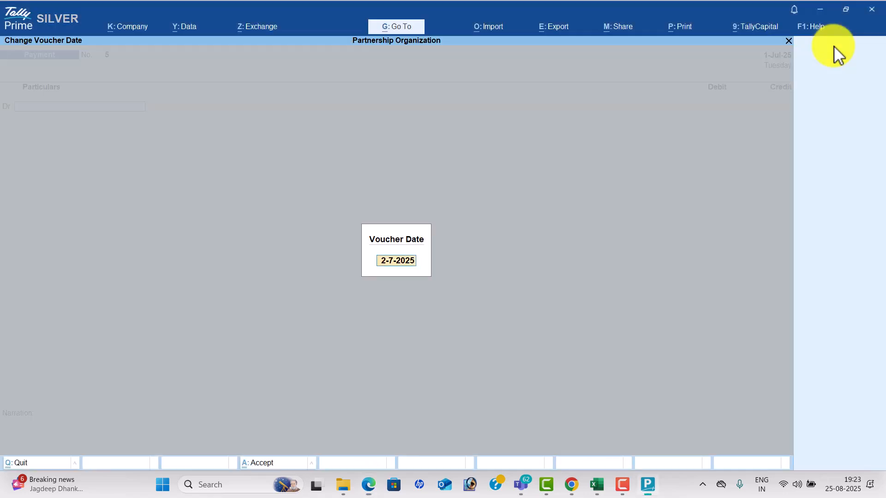
type("1-7-25")
key("Return")
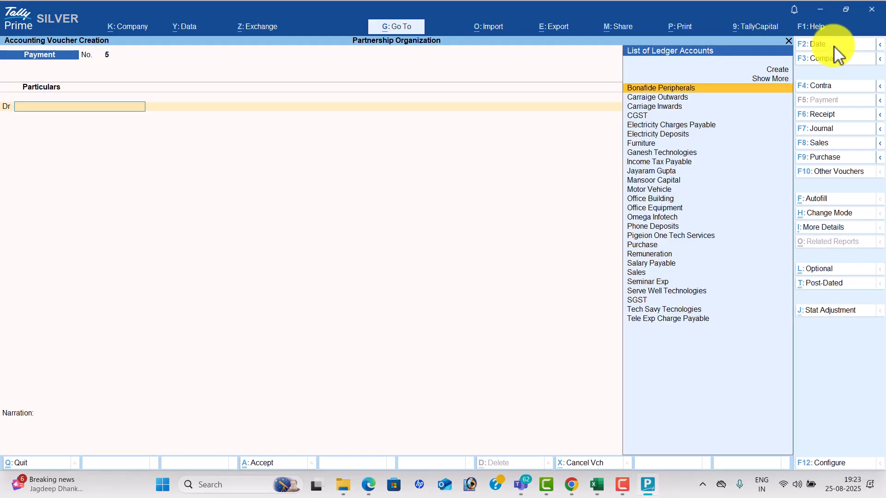
Create a ledger in the lender's name under Loans (Liability), checking the name in the PDF.
key("alt+c")
key("alt+Tab")
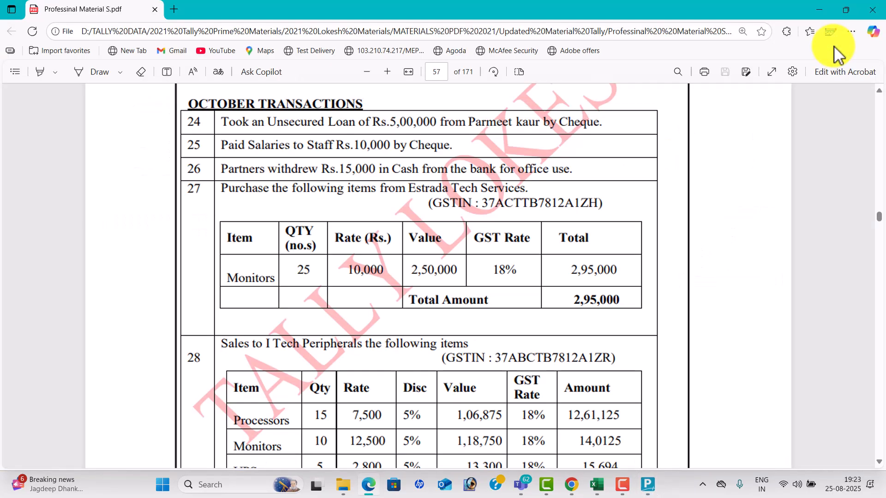
key("alt+Tab")
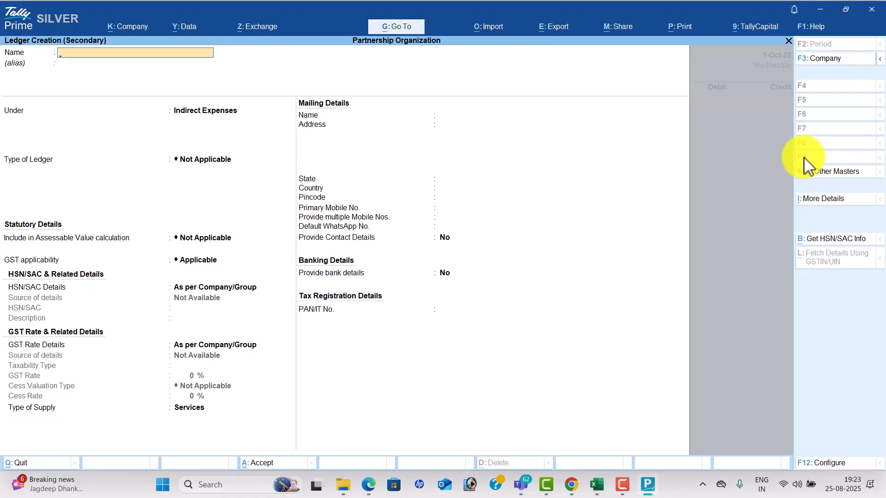
type("Parmeetk")
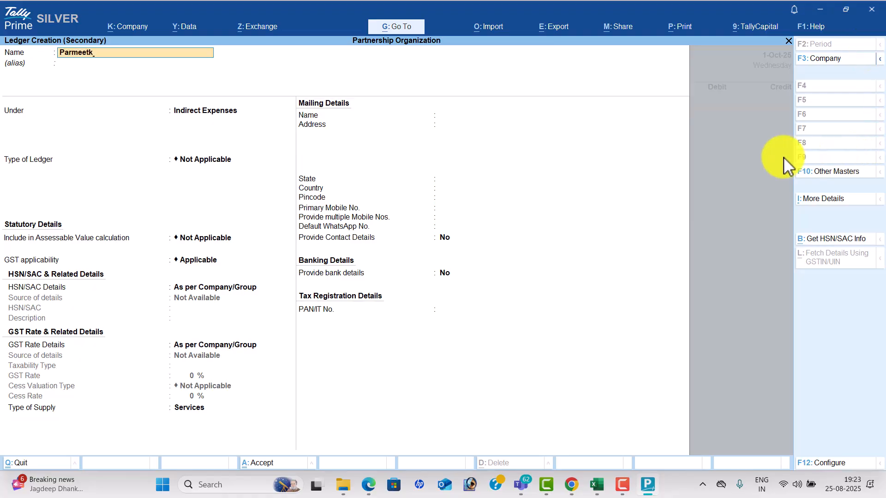
key("BackSpace")
type("Kour")
key("Return")
type("lo")
key("Down")
key("Return")
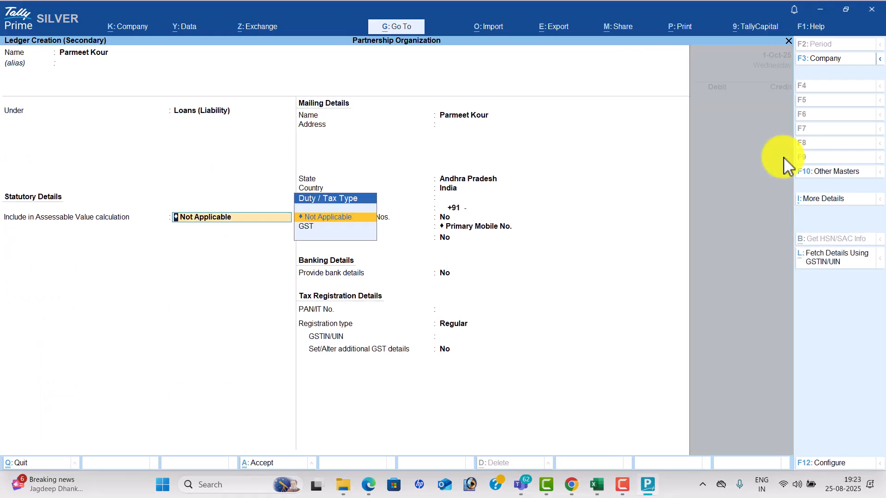
key("ctrl+a")
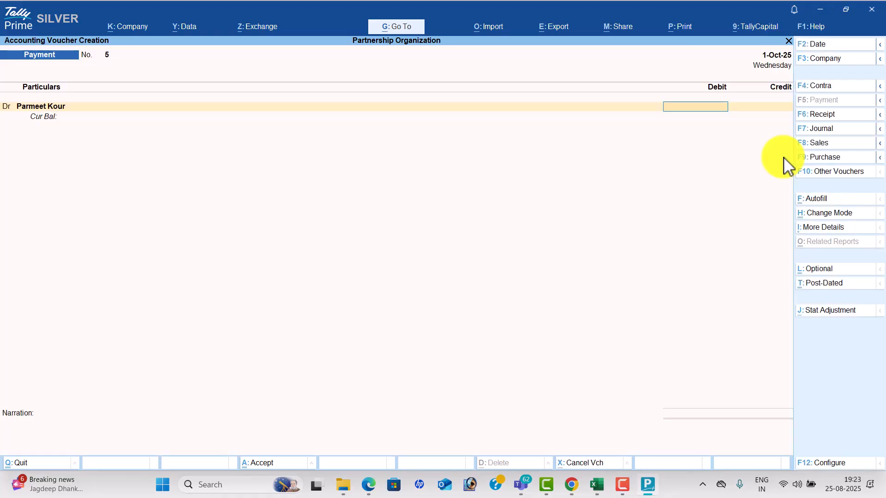
Change to a receipt voucher and credit the lender's ledger with 5,00,000, checking the amount in the PDF.
left_click(856, 123)
key("Return")
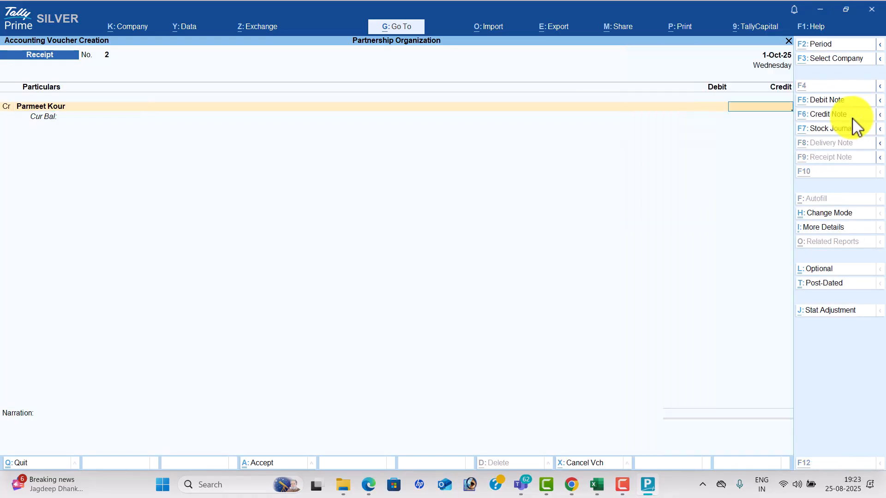
key("alt+Tab")
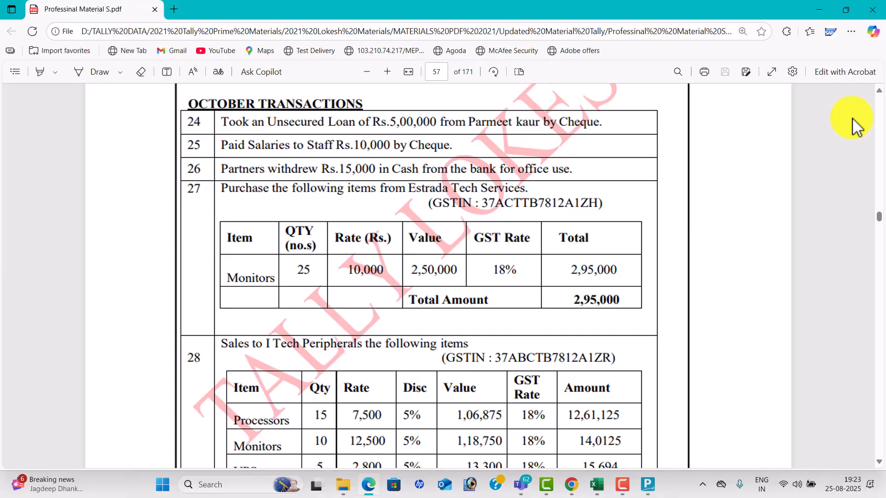
key("alt+Tab")
type("50000")
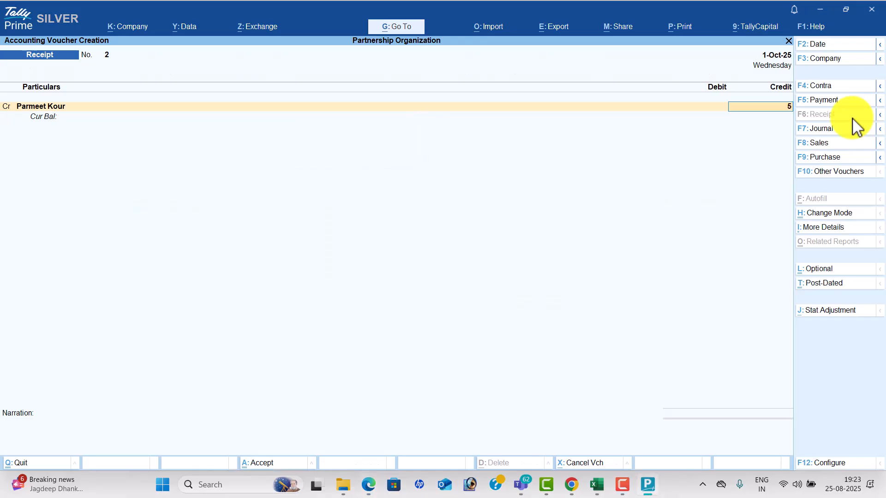
key("Return")
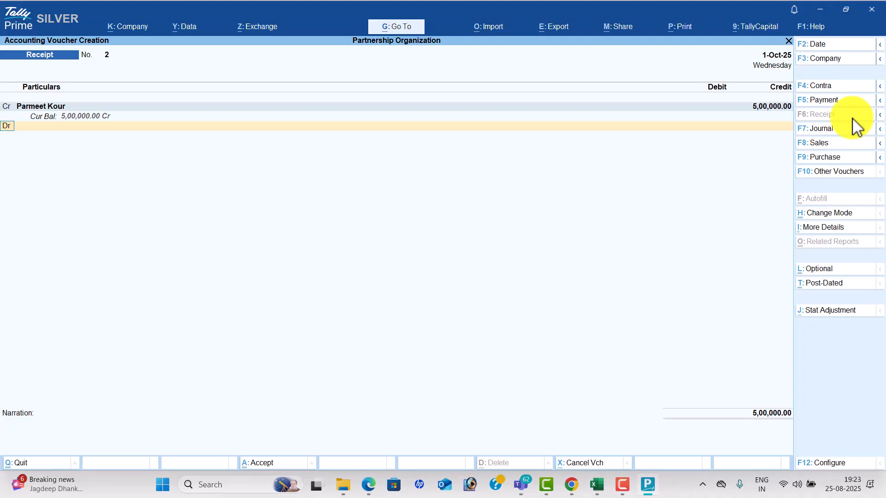
Debit Uti Bank with 5,00,000 after checking the receipt mode in the PDF, and save the receipt voucher.
key("alt+Tab")
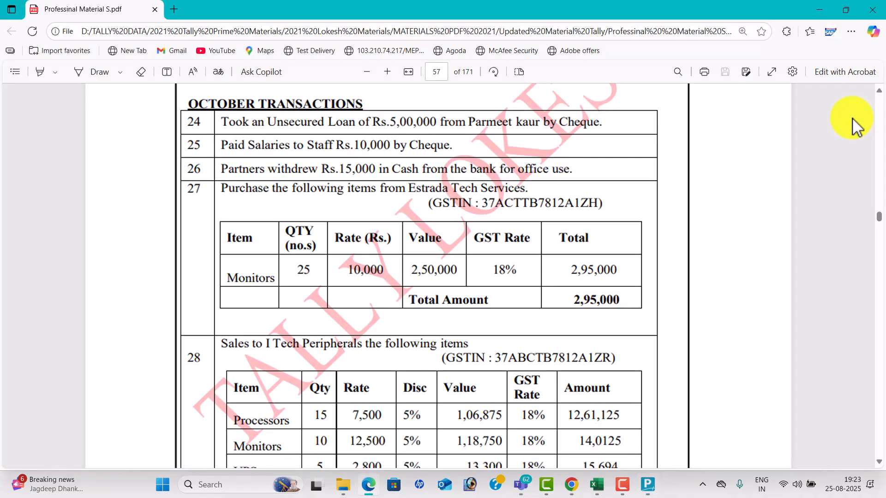
key("alt+Tab")
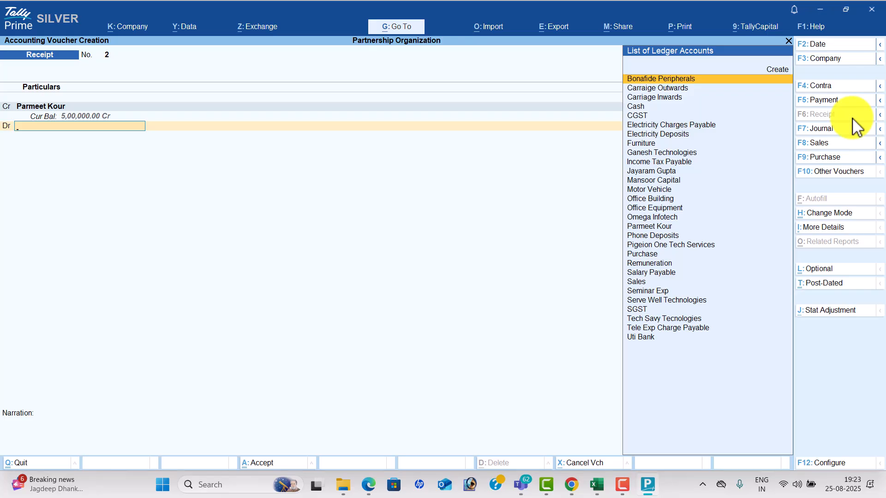
type("u")
key("Return")
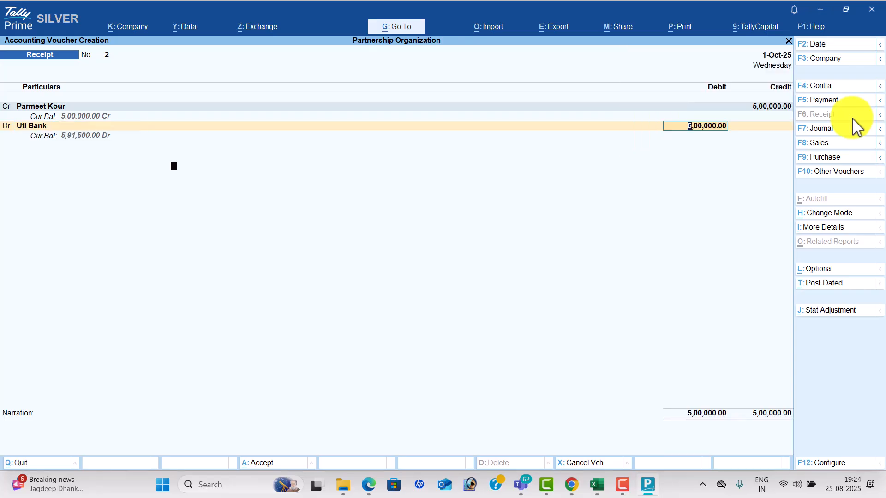
key("Return")
key("Return")
key("Return")
key("Return")
key("Return")
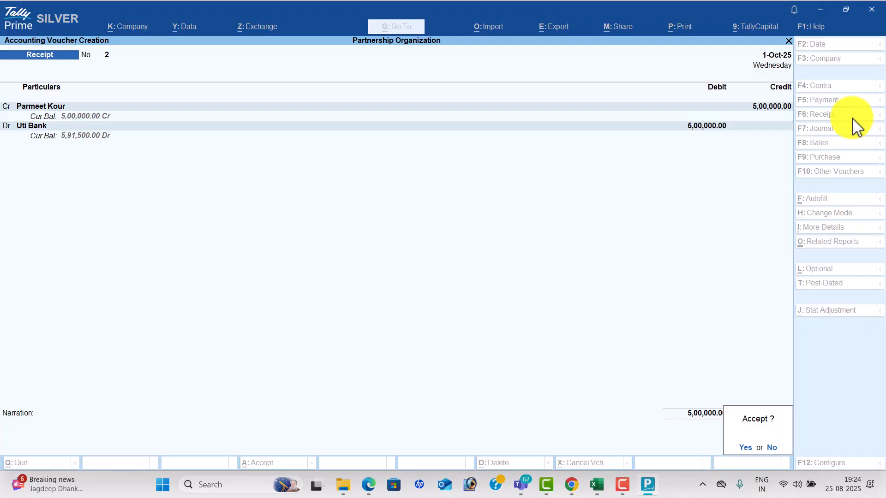
Review transaction 28 in the PDF in Edge, return to TallyPrime and open a sales voucher.
key("alt+Tab")
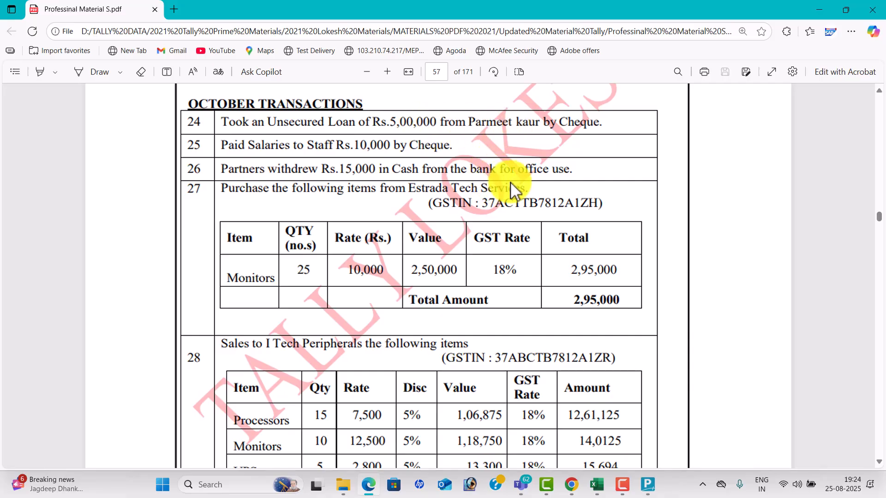
scroll(510, 183, "down", 3)
scroll(515, 184, "down", 1)
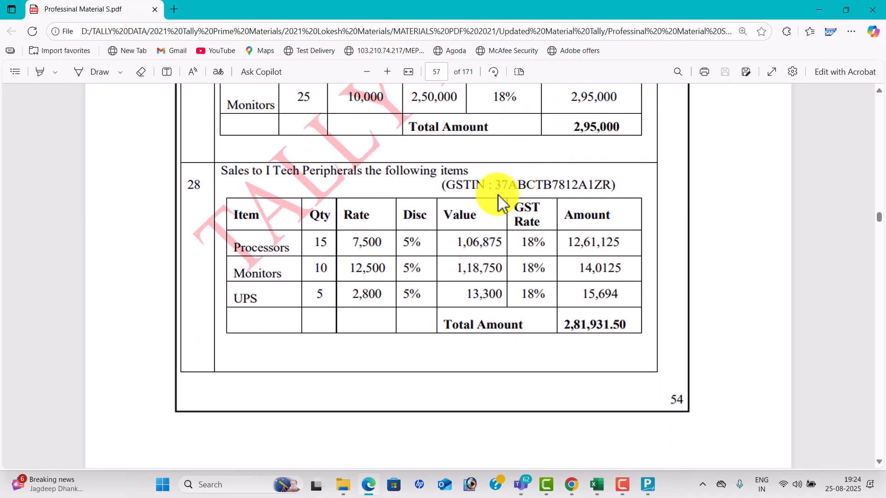
key("alt+Tab")
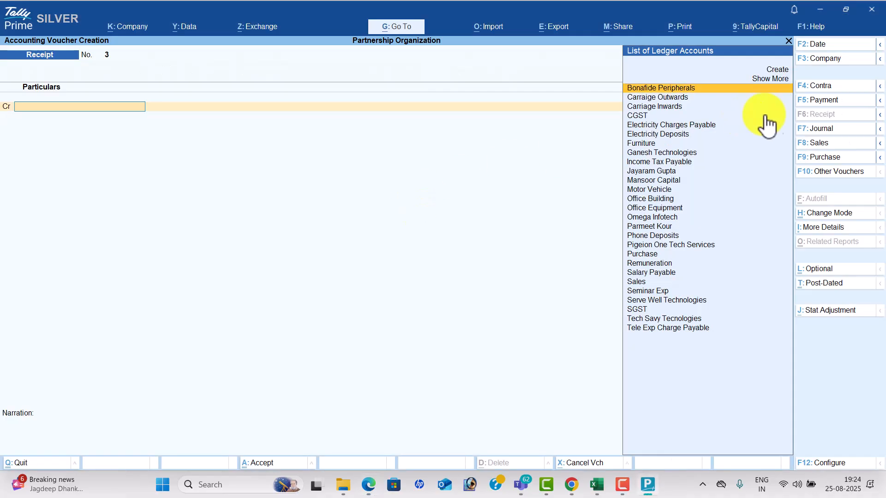
left_click(821, 143)
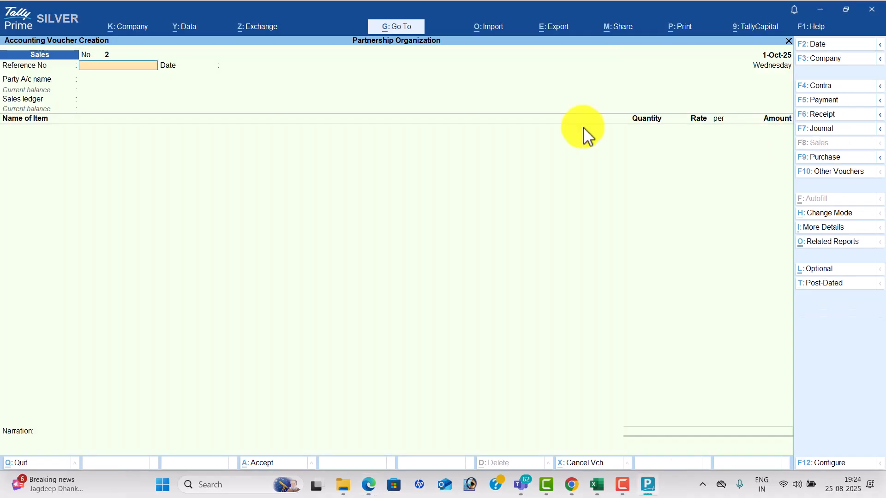
Enable Use Discount column in invoices in the company features and save them.
left_click(124, 29)
left_click(180, 190)
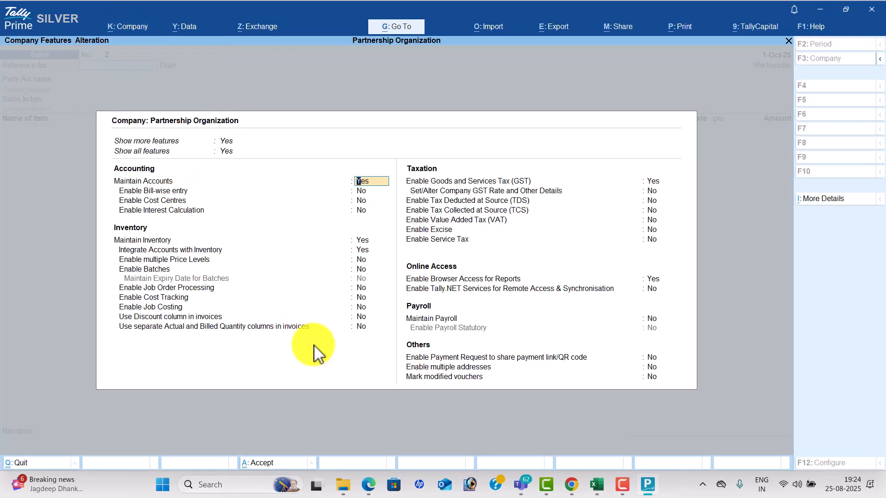
left_click(362, 318)
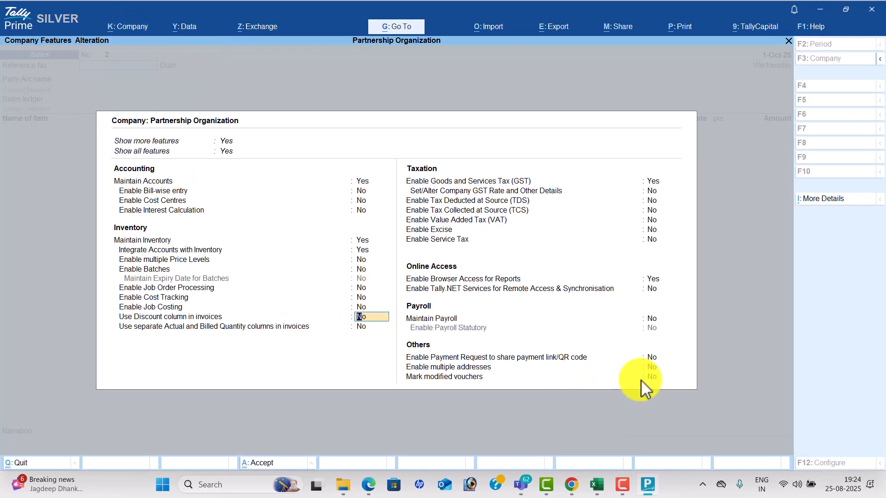
key("y")
key("Return")
key("ctrl+a")
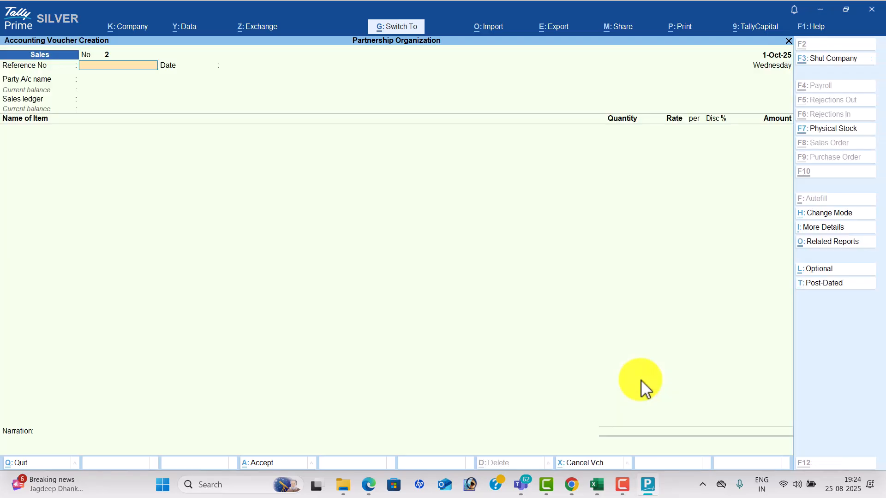
Start a customer ledger named I Tech Peripharls from the party field and place it under Sundry Debtors.
key("Return")
key("alt+c")
key("alt+Tab")
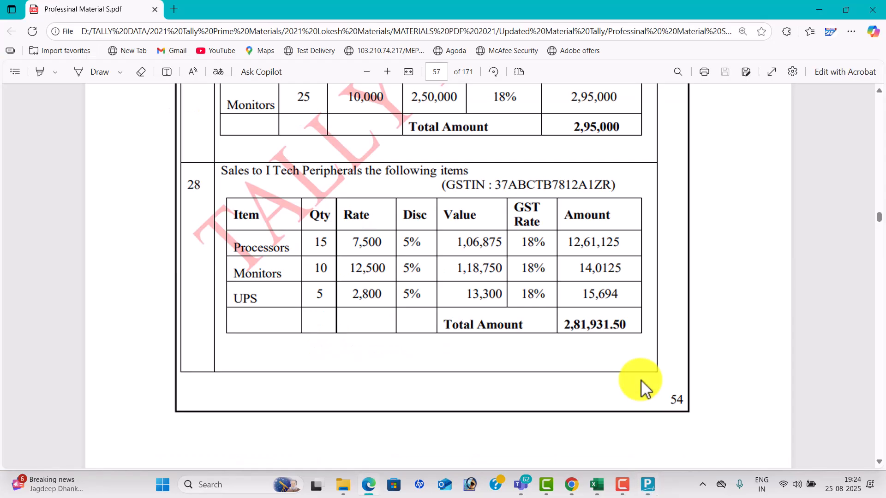
key("alt+Tab")
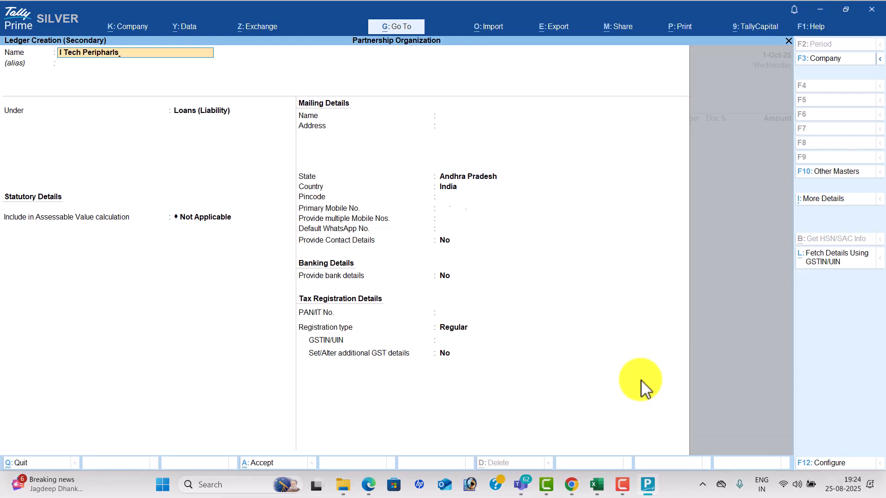
key("Return")
type("sun")
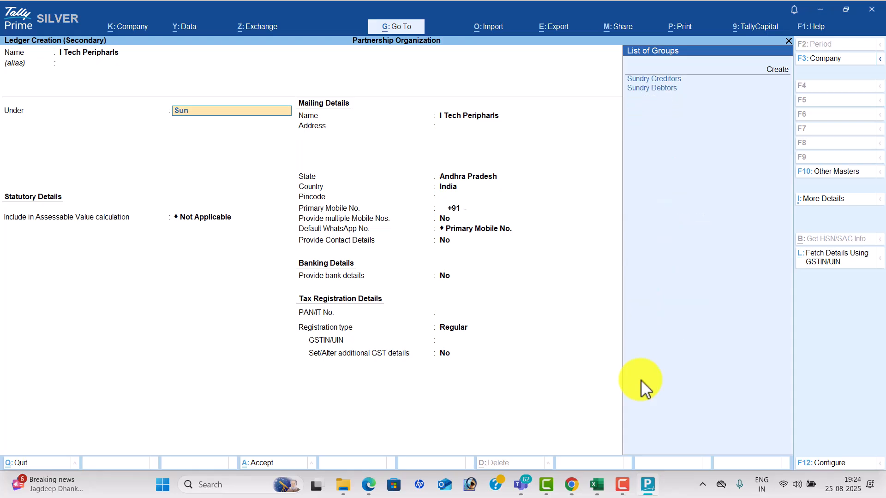
key("Down")
key("Return")
Keep the default mailing, bank and registration details, enter the customer's GSTIN from the PDF and save the ledger.
key("Return")
key("Return")
key("Return")
key("Return")
key("Return")
key("Return")
key("Return")
key("Return")
key("Return")
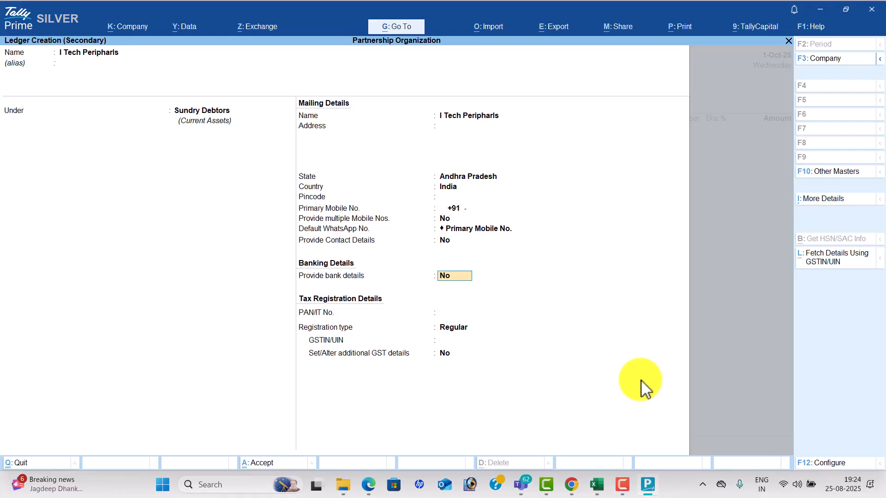
key("Return")
key("Return")
key("super+Tab")
key("alt+Tab")
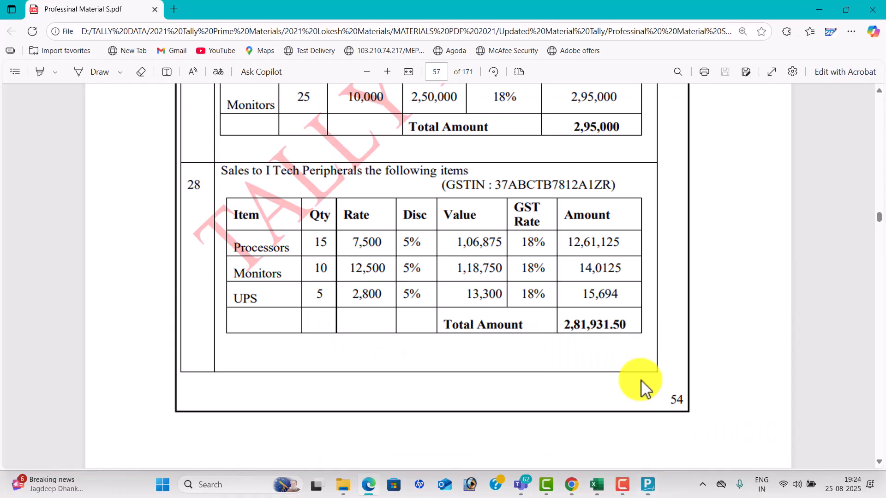
key("alt+Tab")
key("Return")
type("37")
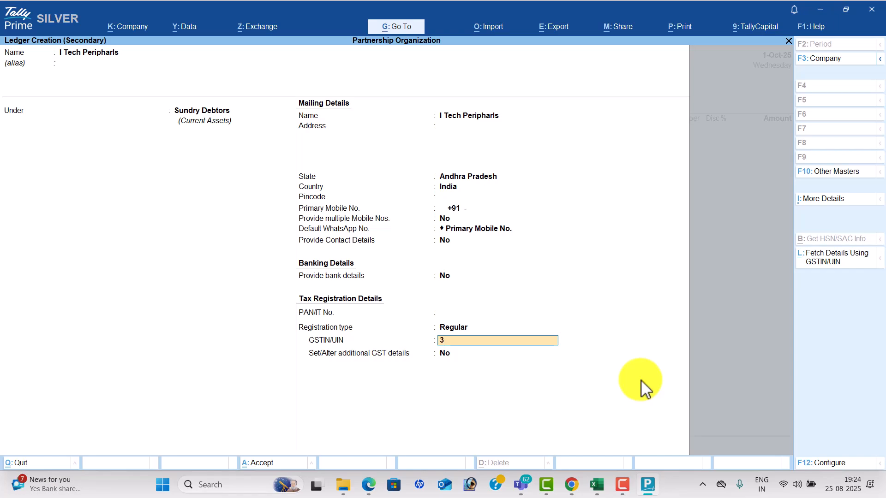
key("Return")
key("Return")
key("Return")
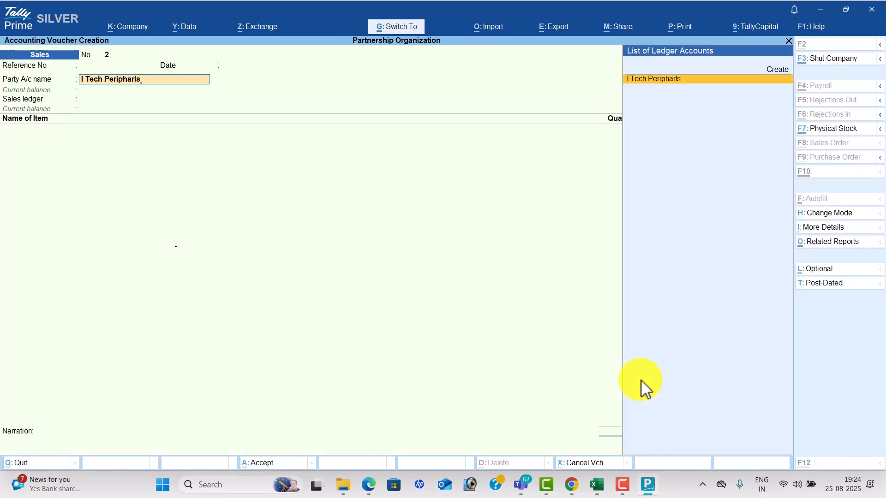
Set the sales voucher's party to I Tech Peripharls and its sales ledger to Sales.
key("Return")
key("ctrl+a")
key("Return")
Add Processors to the sales voucher with quantity 15, rate 7,500 and 5% discount, following the PDF.
key("alt+Tab")
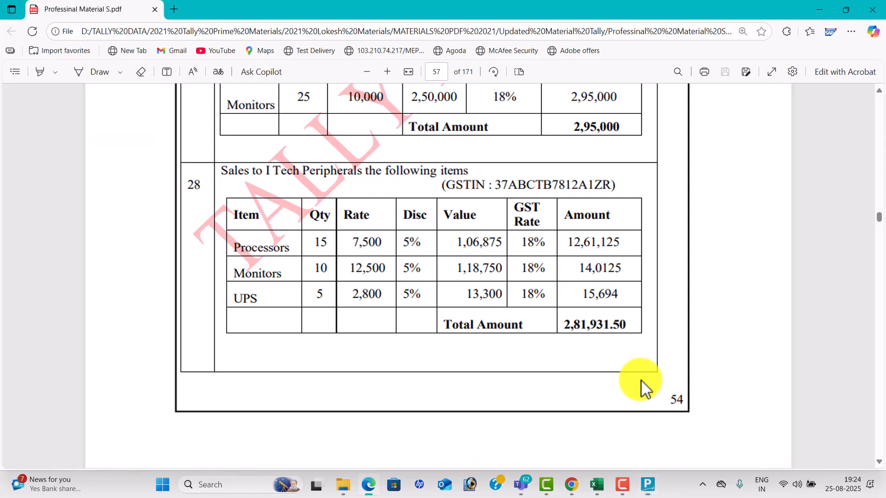
key("alt+Tab")
key("Down")
key("Down")
key("Return")
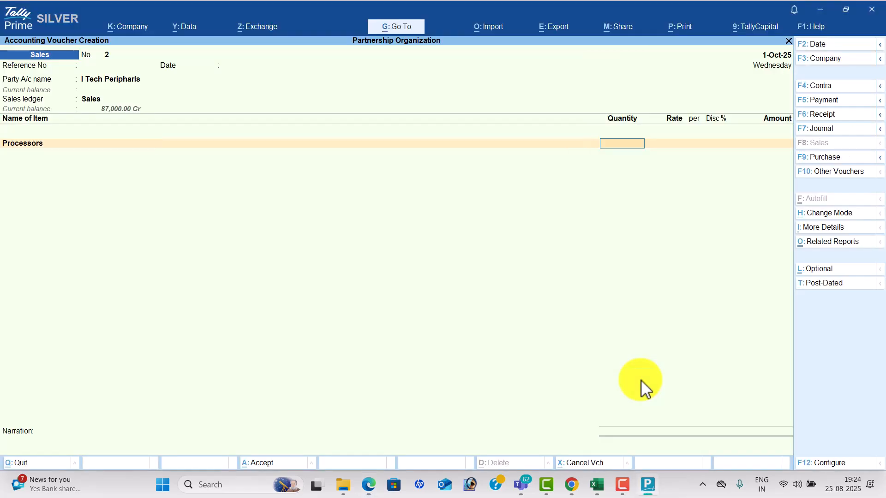
key("alt+Tab")
key("alt+Tab")
type("15")
key("Return")
type("7000")
key("alt+Tab")
key("alt+Tab")
type("7500")
key("Return")
type("5")
key("Return")
Add Monitors to the sales voucher with quantity 10, rate 12,500 and 5% discount, following the PDF.
key("alt+Tab")
key("alt+Tab")
type("Mo")
key("Return")
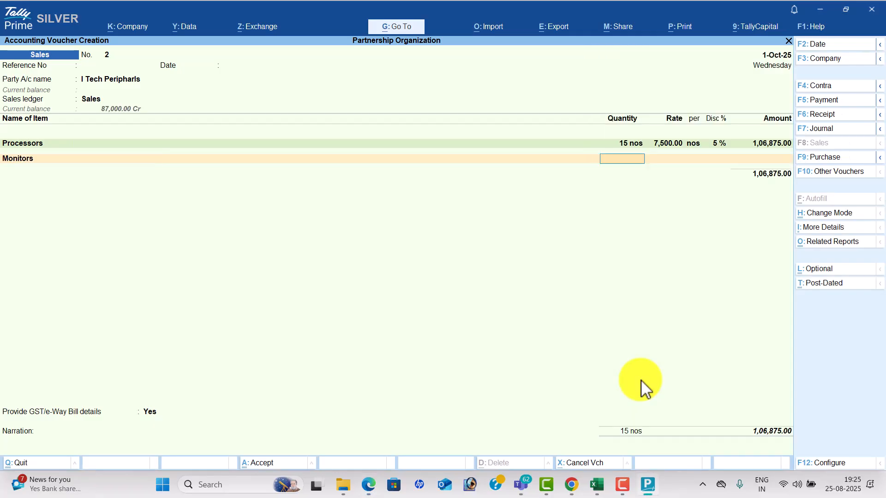
key("alt+Tab")
key("alt+Tab")
type("10")
key("Return")
type("12,500")
key("Return")
key("Return")
type("5")
key("Return")
key("Return")
key("BackSpace")
key("Return")
Add Ups to the sales voucher with quantity 5, rate 2,800 and 5% discount, and finish the item list.
key("alt+Tab")
key("alt+Tab")
type("ups")
key("Return")
key("alt+Tab")
key("alt+Tab")
type("5")
key("Return")
type("2800")
key("Return")
type("5")
key("Return")
key("Return")
Add the CGST and SGST ledgers to the sales voucher and set Provide GST/e-Way Bill details to No.
type("cg")
key("Return")
type("sg")
key("Return")
key("Return")
key("Up")
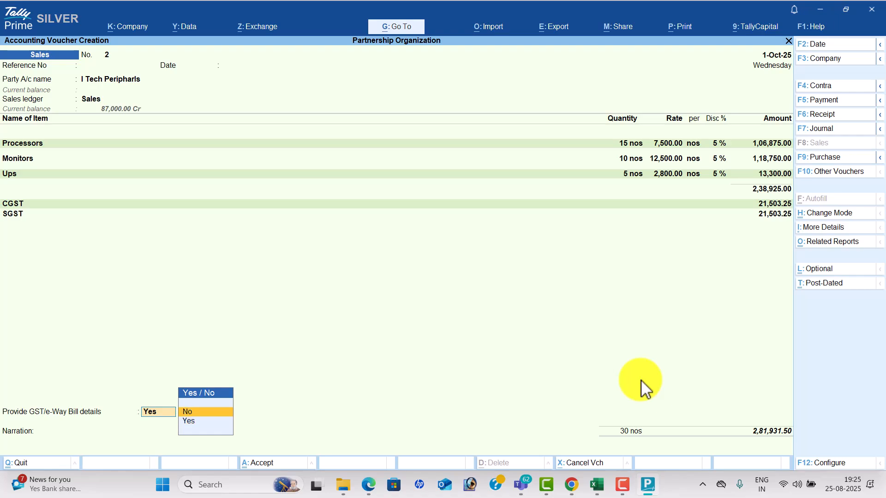
key("Return")
Compare the sales voucher's total with the total amount in the PDF and save the voucher.
key("alt+Tab")
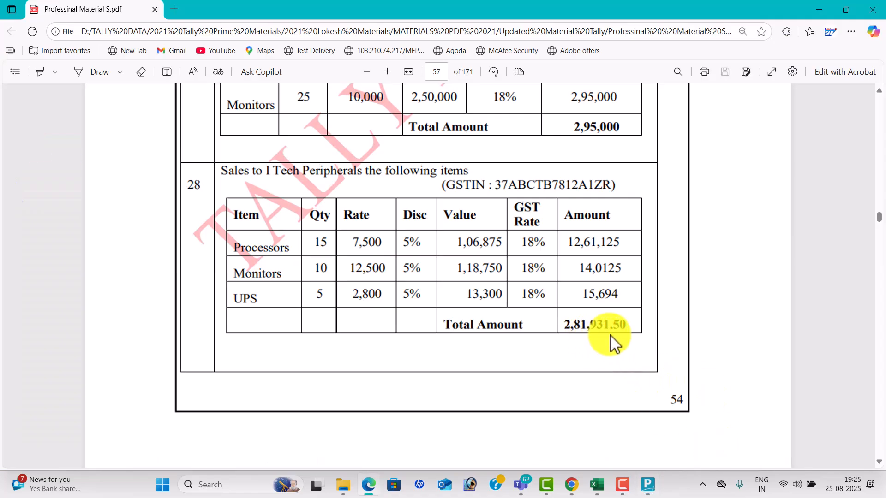
key("alt+Tab")
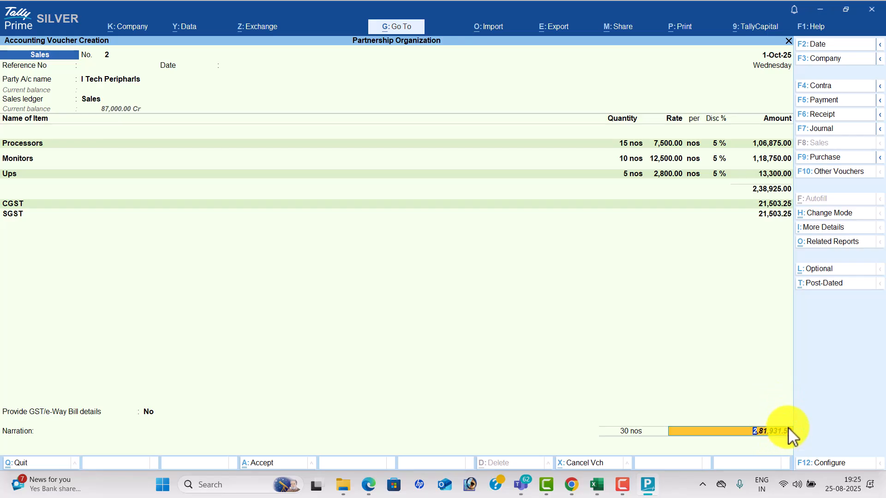
key("Return")
key("Return")
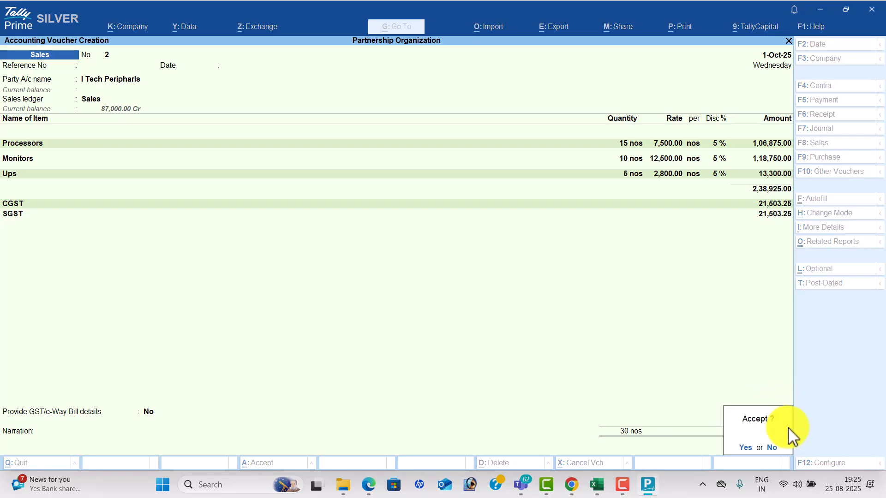
key("Return")
Switch to the PDF and read the November to January transactions down to the Omega Infotech purchase with free quantities.
key("alt+Tab")
scroll(537, 336, "down", 7)
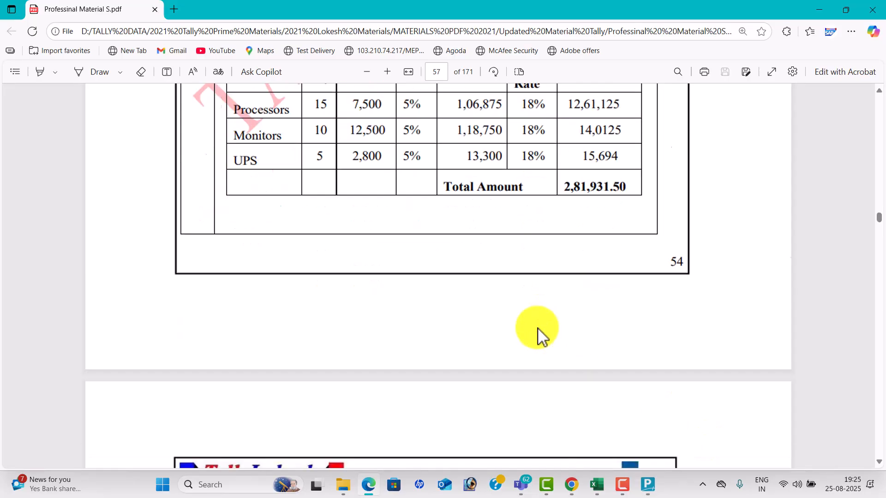
scroll(530, 327, "down", 5)
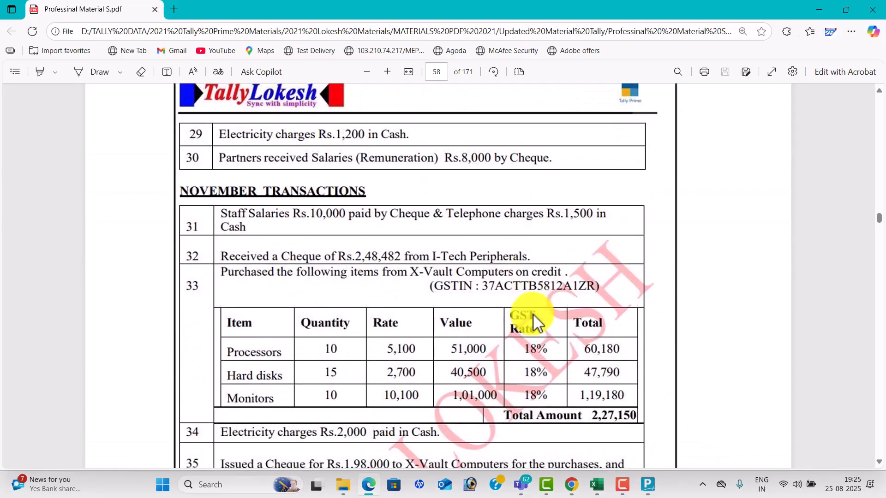
scroll(535, 321, "down", 1)
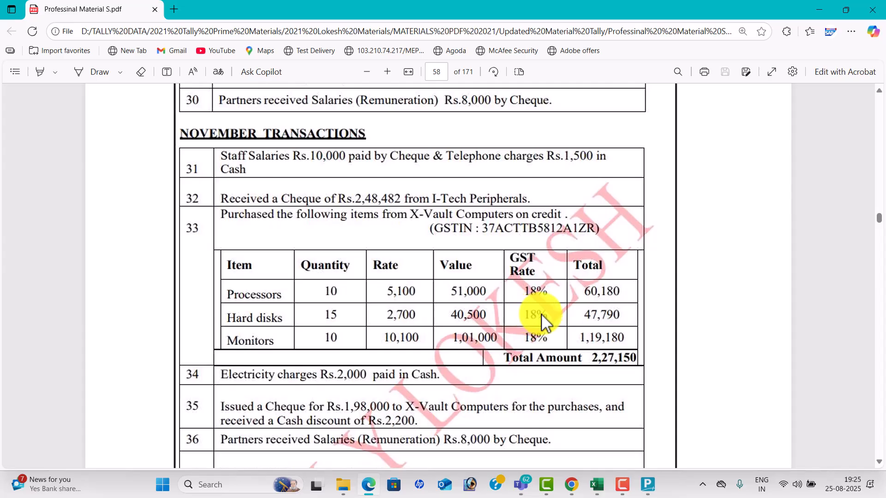
scroll(544, 323, "down", 2)
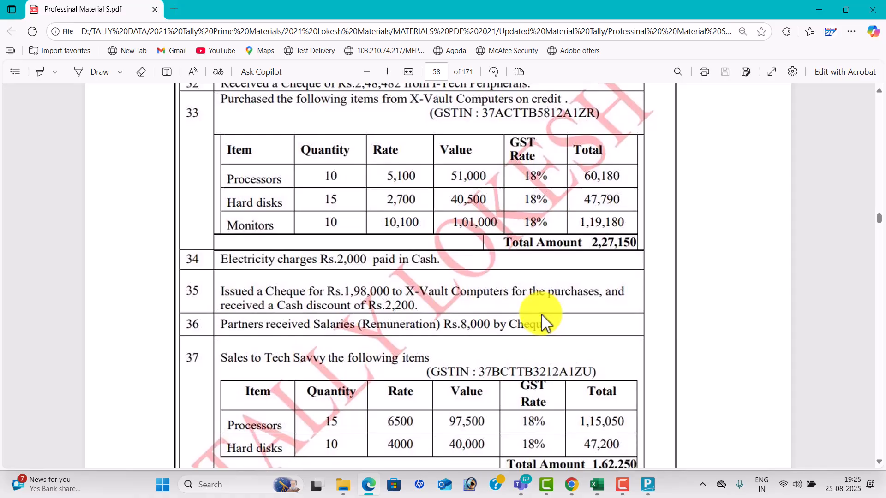
scroll(544, 322, "down", 1)
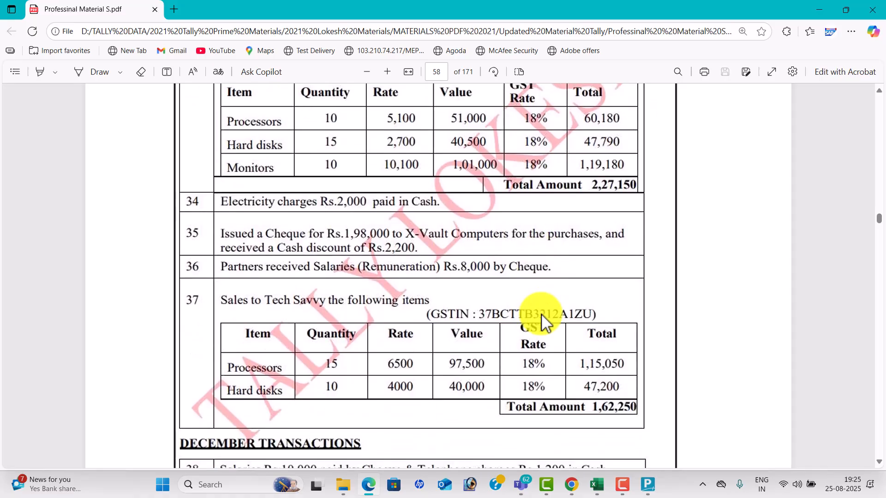
scroll(544, 323, "down", 3)
scroll(544, 323, "down", 3)
scroll(544, 323, "down", 6)
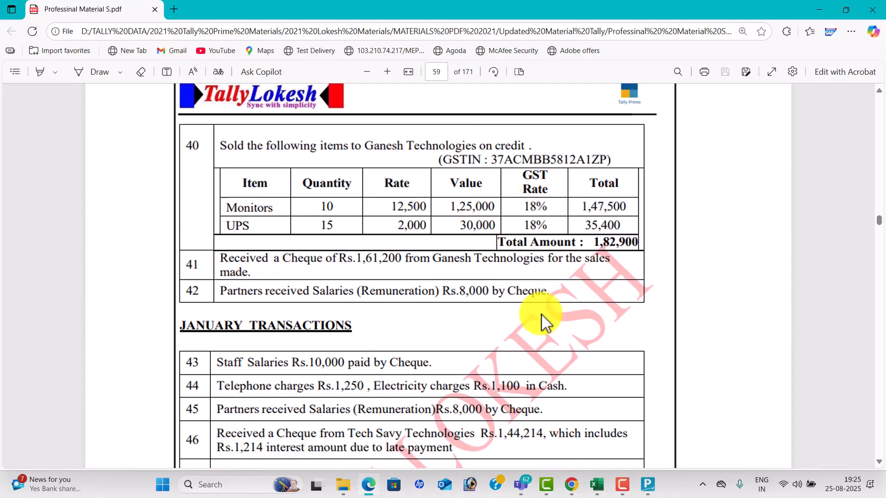
scroll(542, 321, "down", 3)
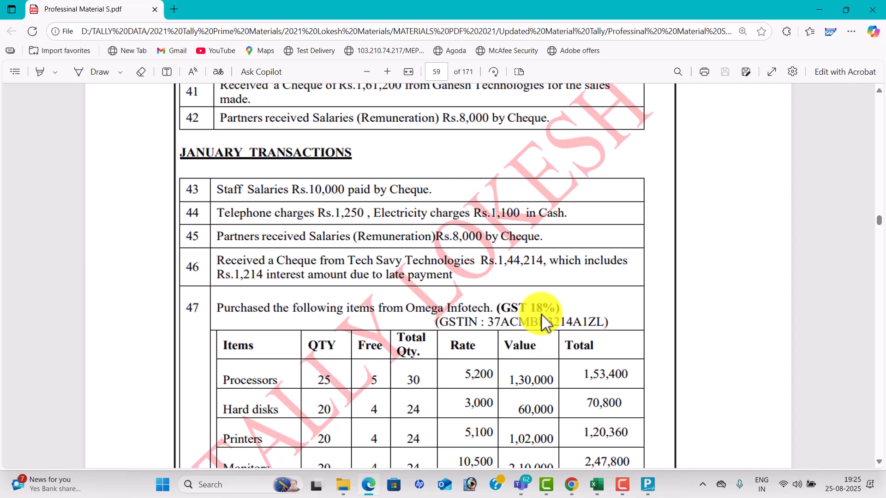
scroll(542, 321, "down", 2)
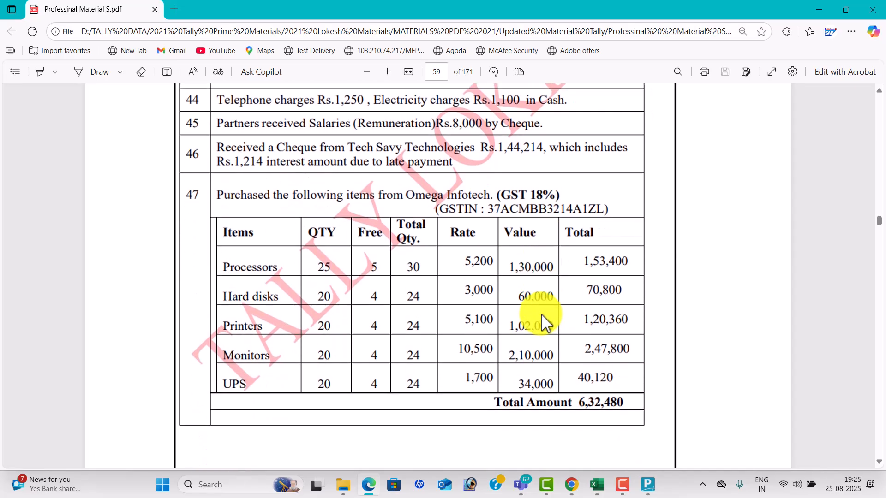
key("alt+Tab")
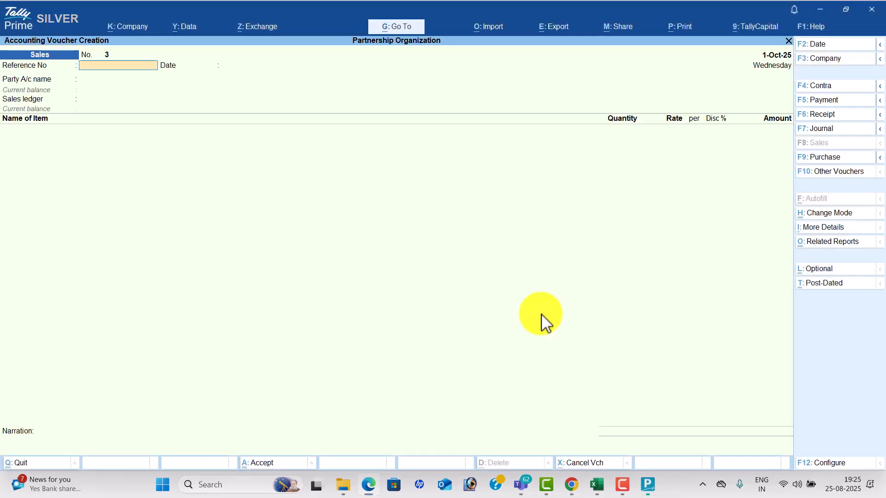
key("alt+Tab")
key("alt+Tab")
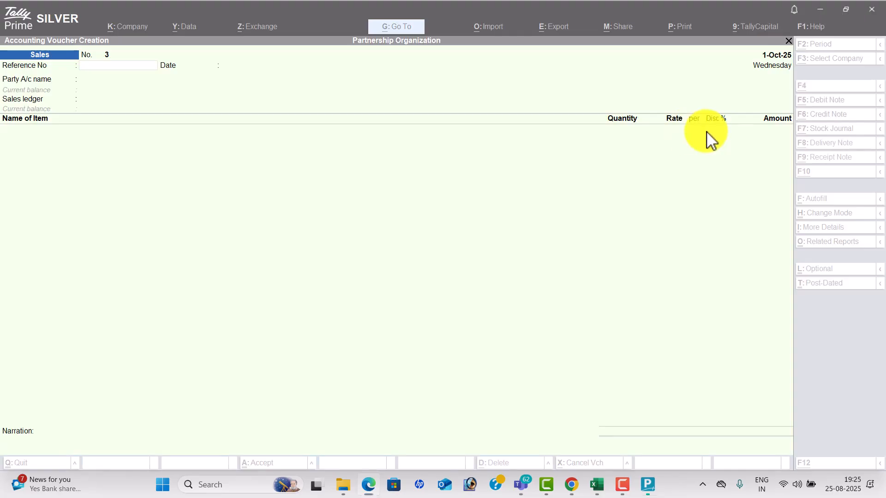
Start a purchase voucher and enable separate Actual and Billed Quantity columns in invoices in the company features.
left_click(830, 158)
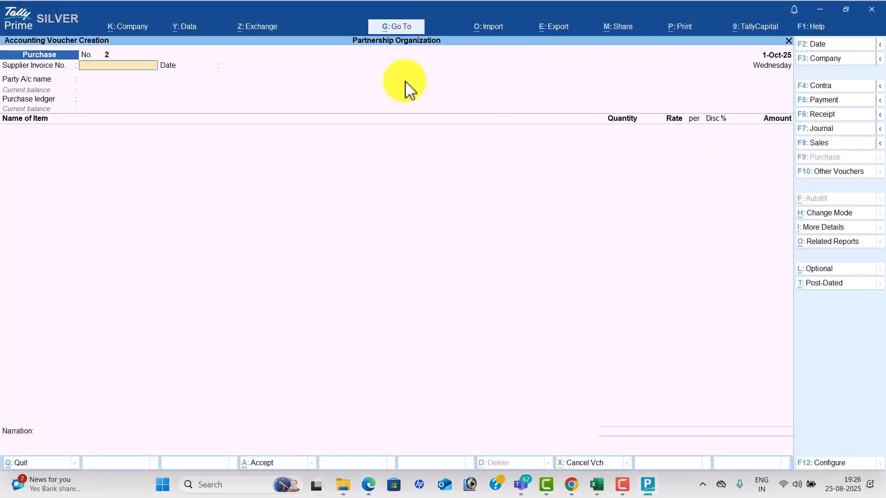
left_click(128, 26)
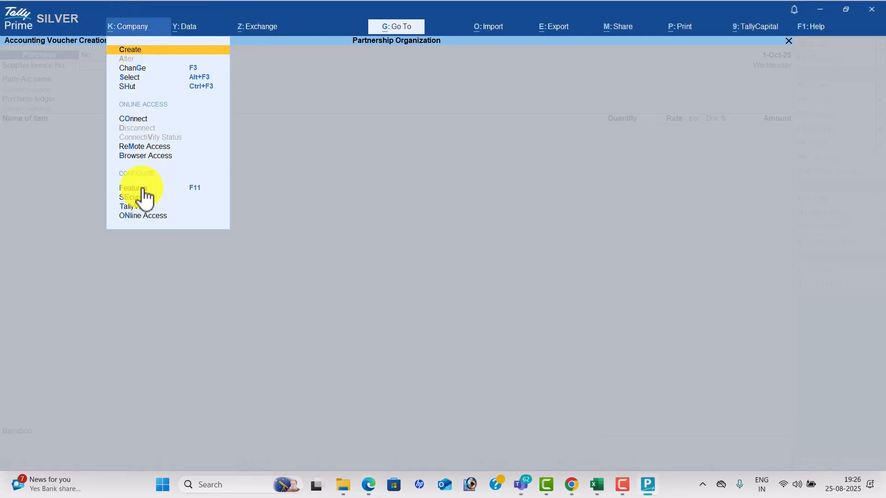
key("F11")
left_click(362, 326)
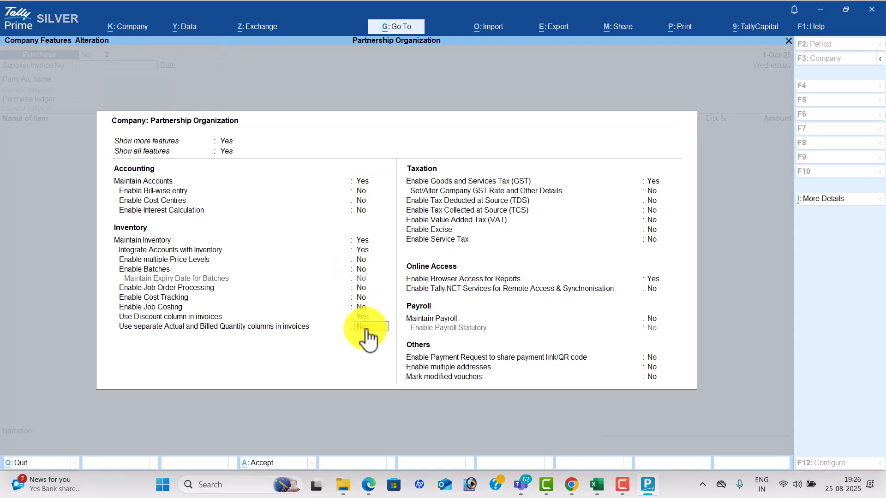
key("y")
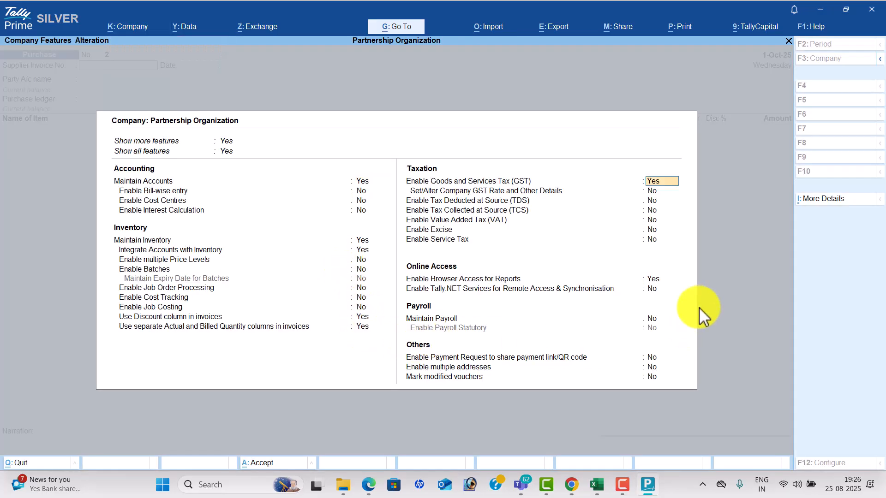
key("ctrl+a")
key("alt+c")
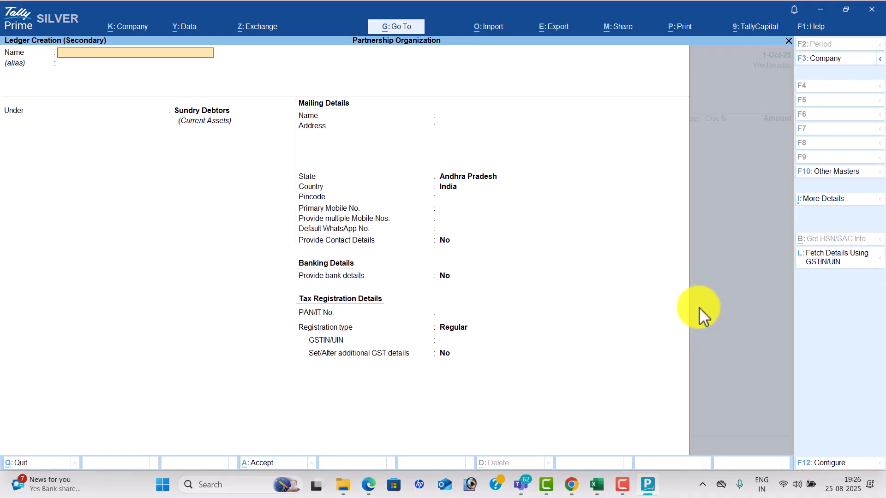
key("alt+Tab")
key("alt+Tab")
key("Escape")
Choose Omega Infotech as the purchase voucher's party account and Purchase as its ledger.
type("yOm")
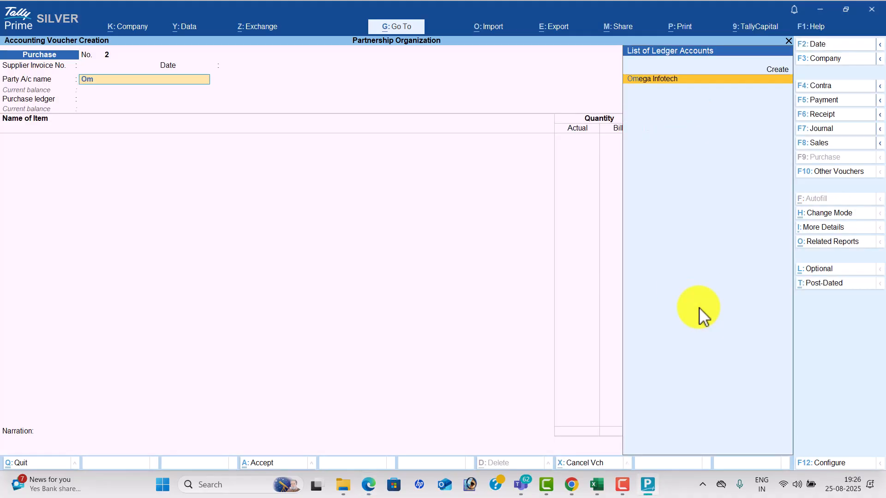
key("Return")
key("Return")
key("Return")
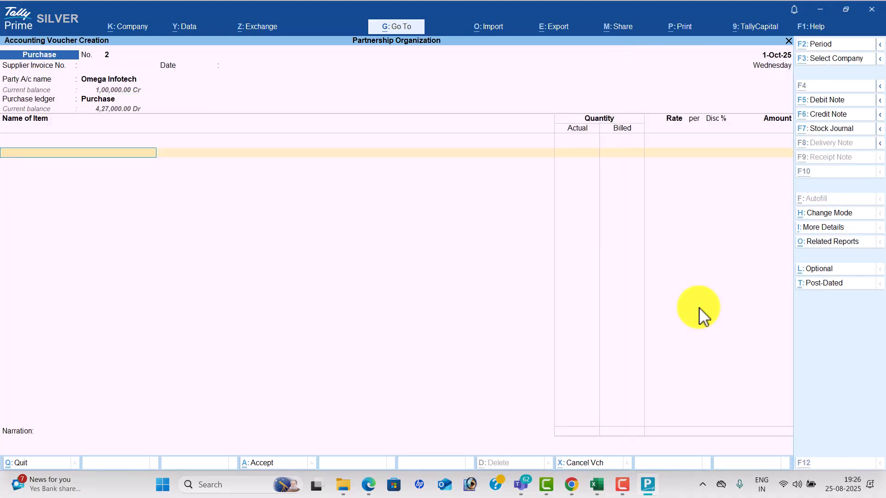
Add Processors to the purchase voucher with an actual quantity of 30, following the PDF.
key("alt+Tab")
key("alt+Tab")
type("P")
key("Down")
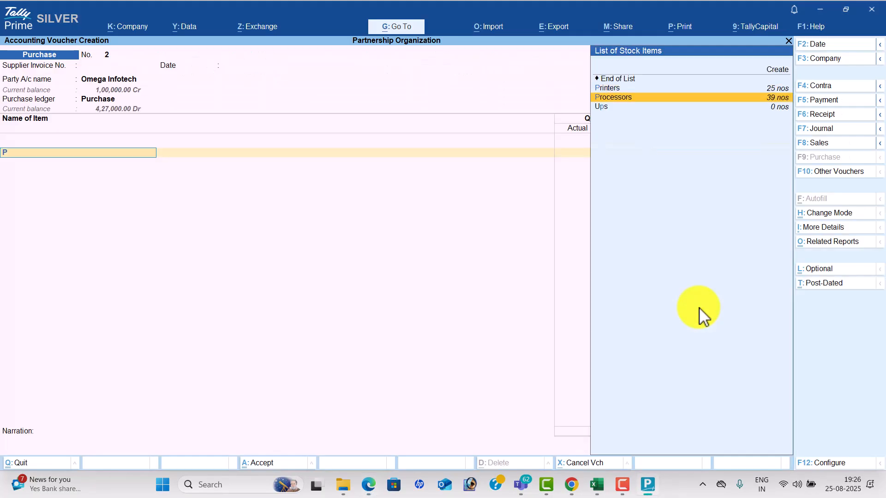
key("Return")
key("alt+Tab")
key("alt+Tab")
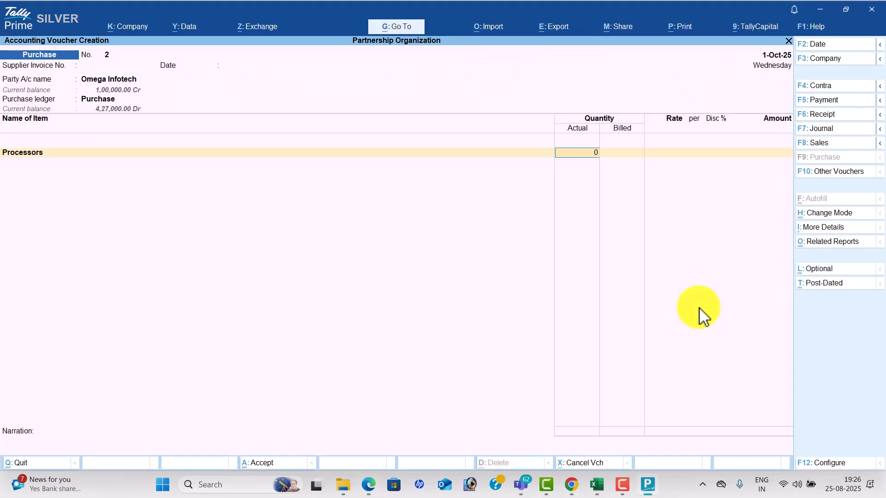
type("30")
key("Return")
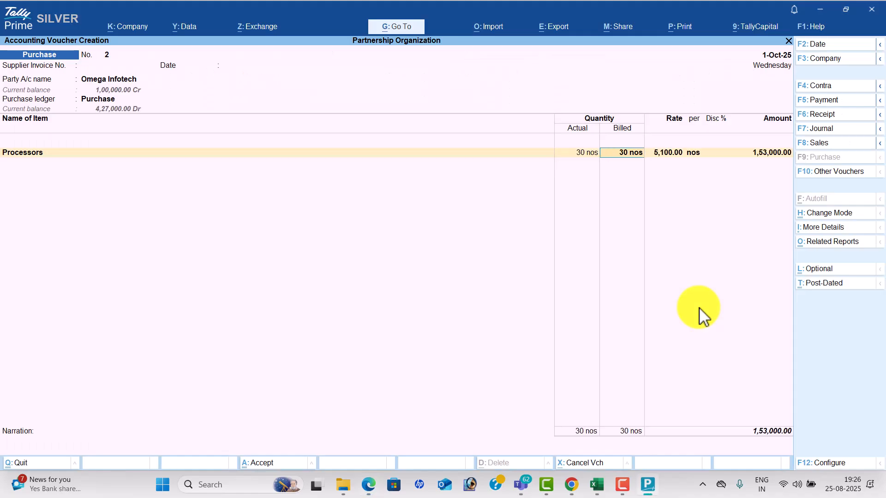
Set the Processors billed quantity to 25 and the rate to 5,200, leaving the discount blank.
key("alt+Tab")
key("alt+Tab")
type("25")
key("alt+Tab")
key("alt+Tab")
key("Return")
type("5")
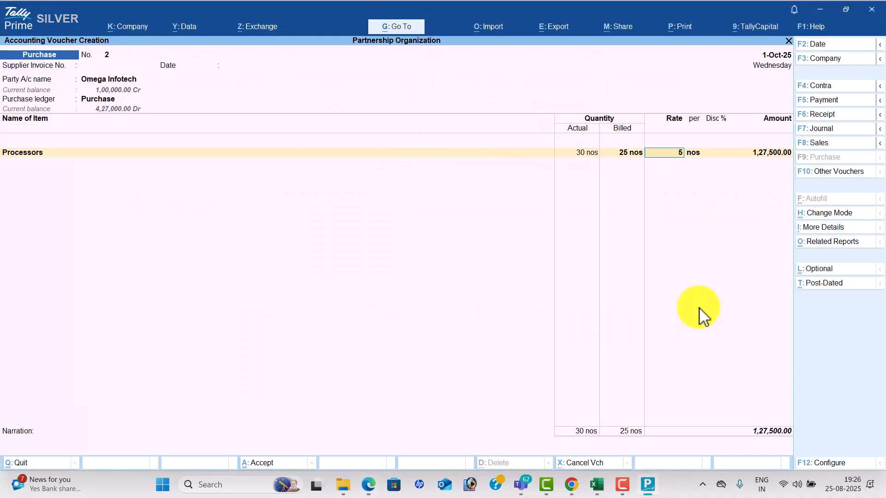
type("200")
key("Return")
key("Return")
key("Return")
key("Return")
Add Hard Disk to the purchase voucher with actual quantity 24 and billed quantity 20, following the PDF.
key("alt+Tab")
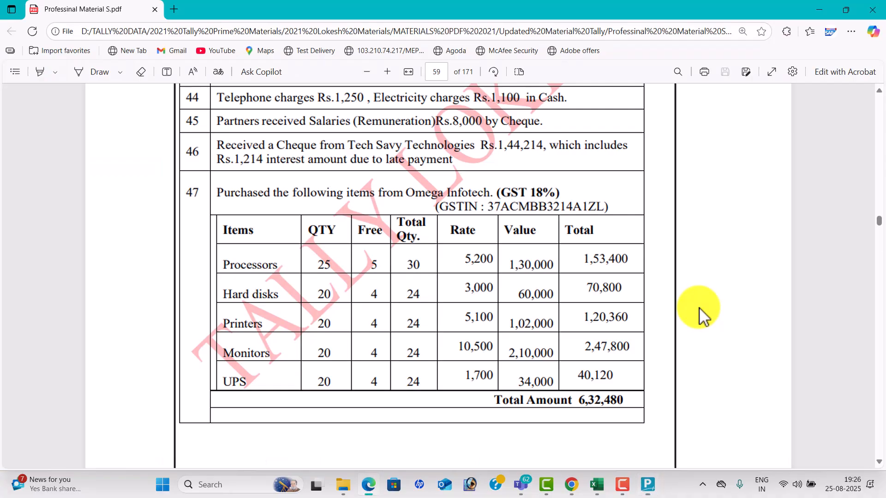
key("alt+Tab")
type("H")
key("Return")
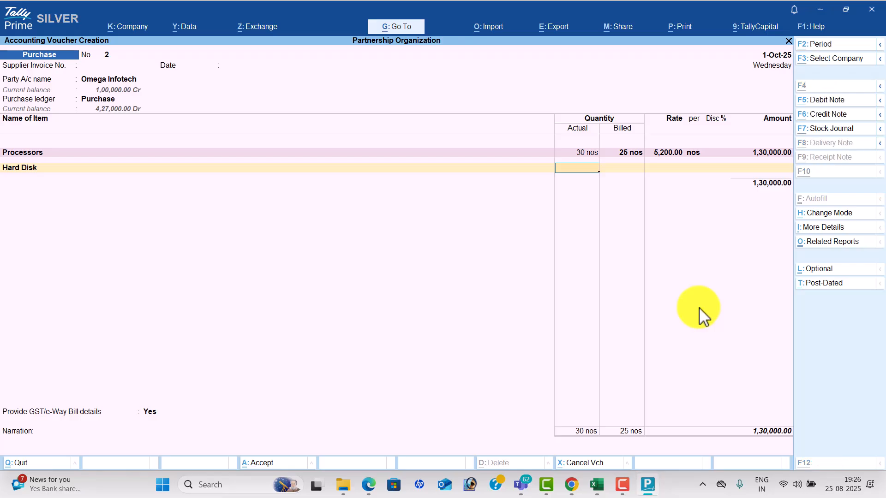
key("alt+Tab")
key("alt+Tab")
type("24")
key("Return")
type("20 nos")
key("Return")
Look up the Hard Disk rate in the PDF and enter 3,000 with no discount.
key("alt+Tab")
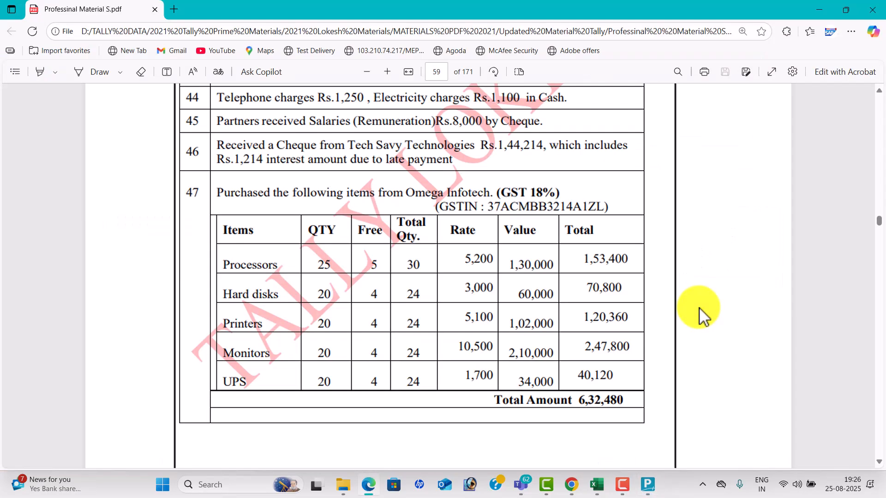
key("alt+Tab")
type("3000")
key("Return")
key("Return")
key("Return")
key("Return")
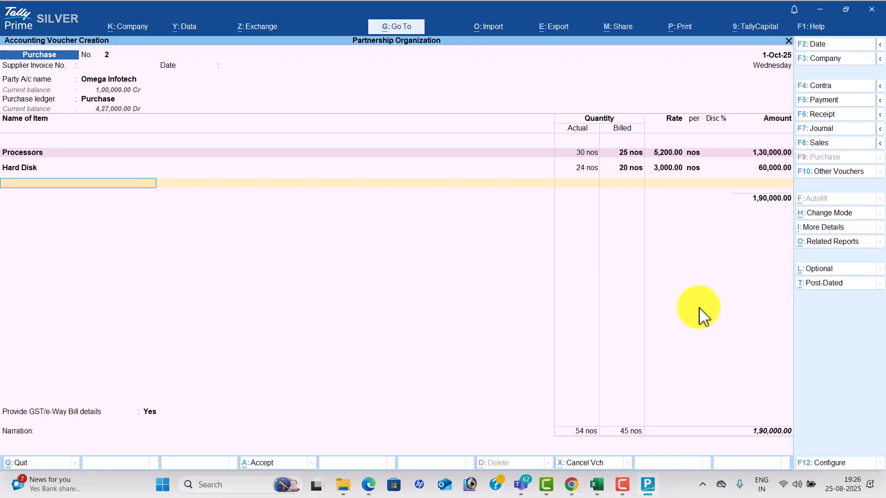
Add Printers to the purchase voucher with actual quantity 24 and billed quantity 20, following the PDF.
key("alt+Tab")
key("alt+Tab")
type("p")
key("Down")
key("Return")
key("alt+Tab")
key("alt+Tab")
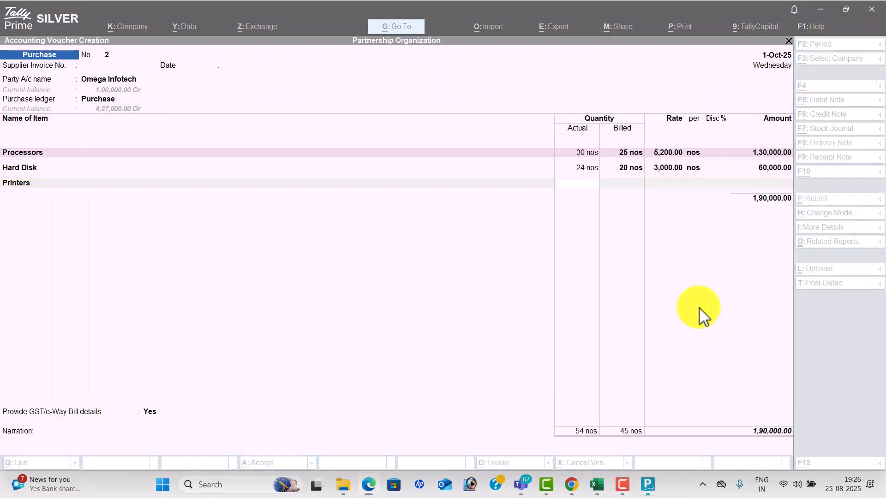
type("24")
key("Return")
type("20")
Check the Printers rate against the PDF and accept 5,100 with no discount.
key("alt+Tab")
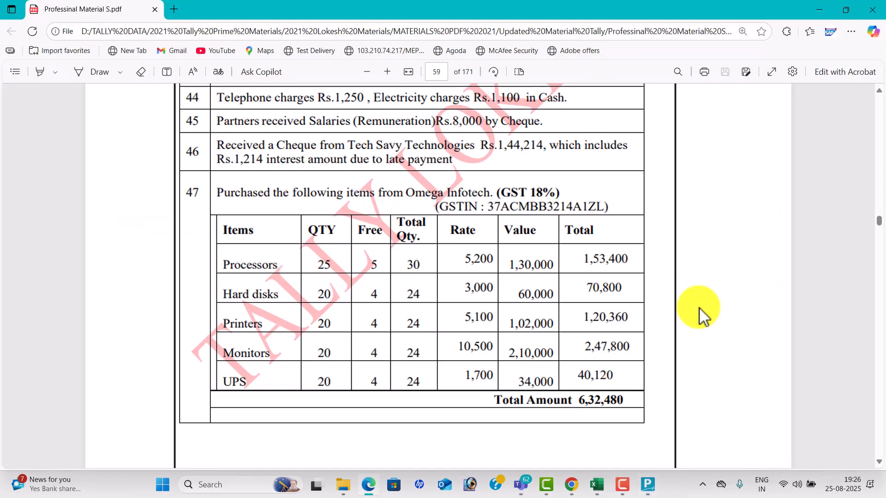
key("alt+Tab")
key("Return")
key("Return")
key("Return")
key("Return")
key("Return")
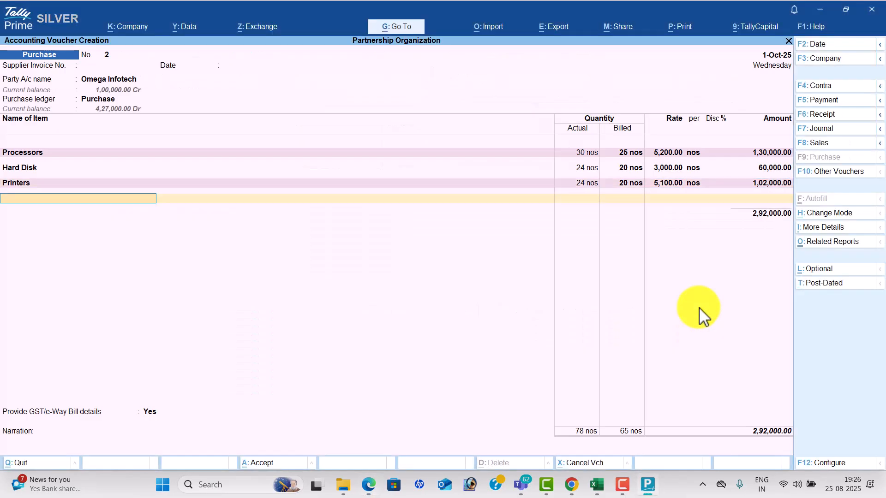
Add Monitors to the purchase voucher with actual quantity 24 and billed quantity 20, following the PDF.
key("alt+Tab")
key("alt+Tab")
type("Mo")
key("Return")
key("alt+Tab")
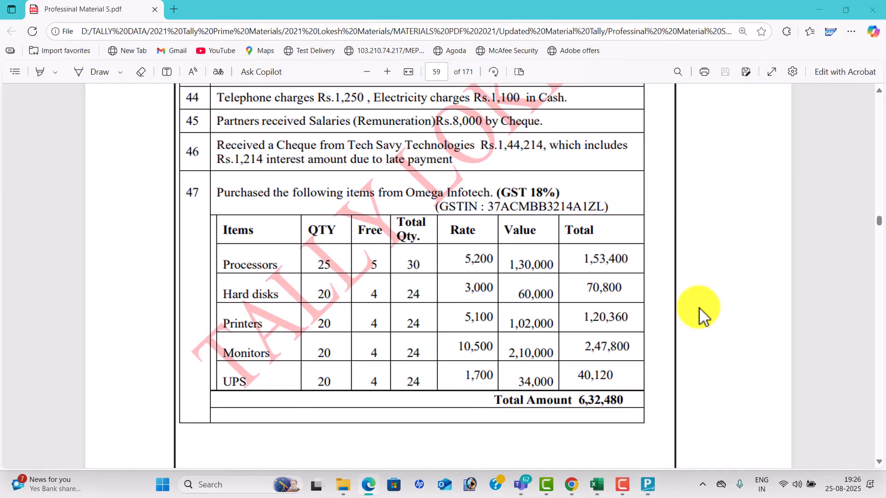
key("alt+Tab")
type("24")
key("Return")
type("20")
key("Return")
Look up the Monitors rate in the PDF and enter 10,500 with no discount.
key("alt+Tab")
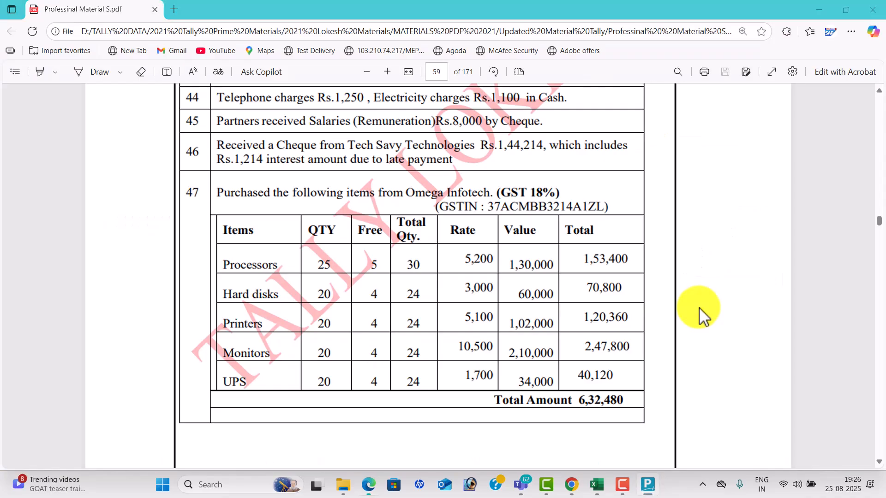
key("alt+Tab")
type("10500")
key("Return")
key("Return")
Add Ups to the purchase voucher with actual quantity 24 and billed quantity 20, following the PDF.
key("alt+Tab")
key("alt+Tab")
type("ups")
key("Return")
key("alt+Tab")
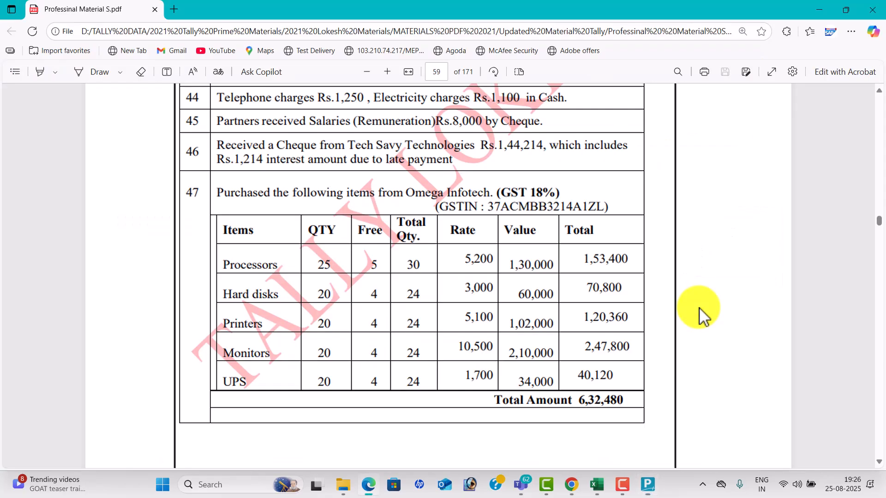
key("alt+Tab")
type("24")
key("Return")
type("20")
key("Return")
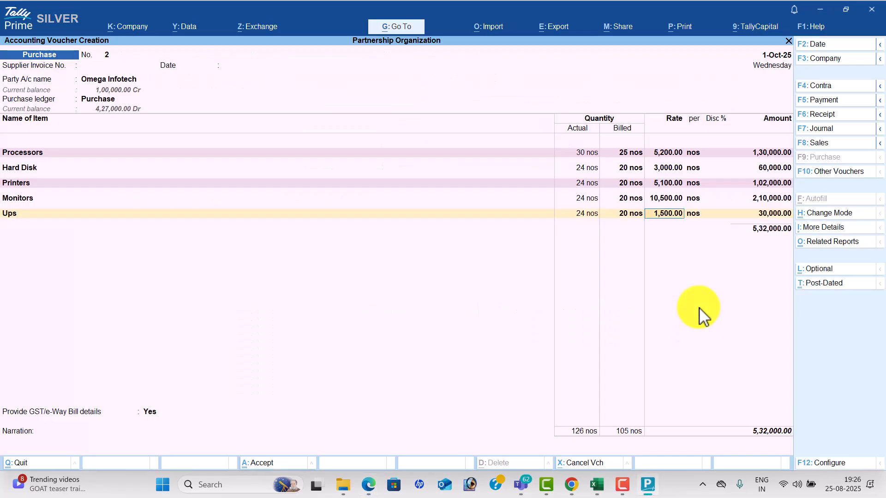
Set the Ups rate to 1,700 as in the PDF and finish the item list.
key("alt+Tab")
key("alt+Tab")
type("1700")
key("Return")
key("Return")
key("Return")
key("Return")
key("Return")
Add the CGST and SGST ledgers to the purchase voucher and end the ledger list.
type("cg")
key("Return")
key("Return")
type("s")
key("Return")
key("Return")
key("Return")
Set Provide GST/e-Way Bill details to No and submit the purchase voucher with a blank narration.
key("Up")
key("Return")
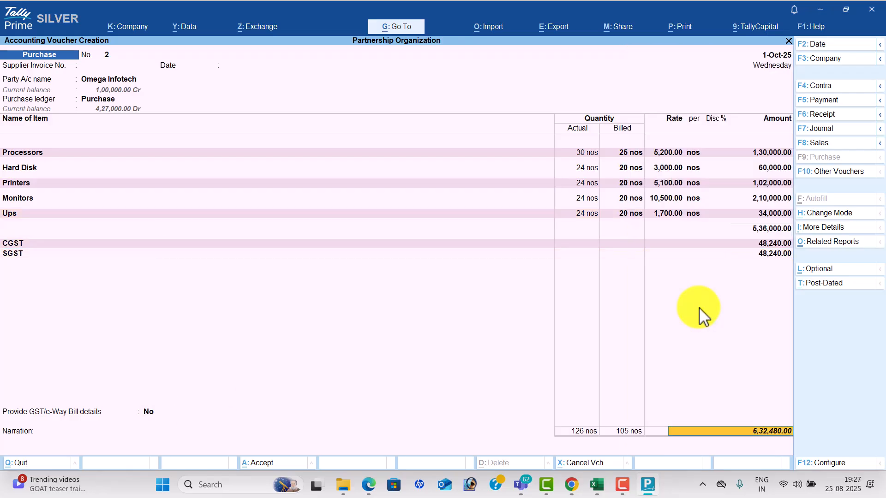
key("Return")
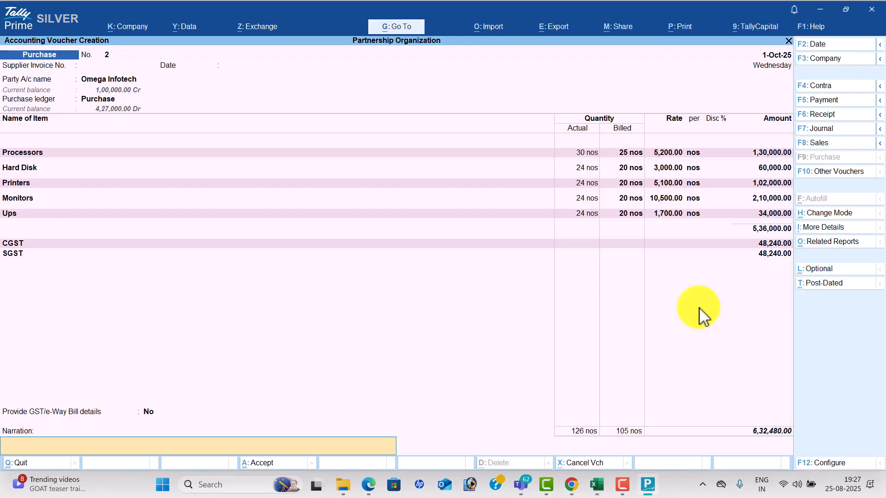
key("Return")
Review the remaining transactions in the PDF, from the sales with free quantities to the provision and depreciation entries.
key("alt+Tab")
scroll(605, 340, "down", 8)
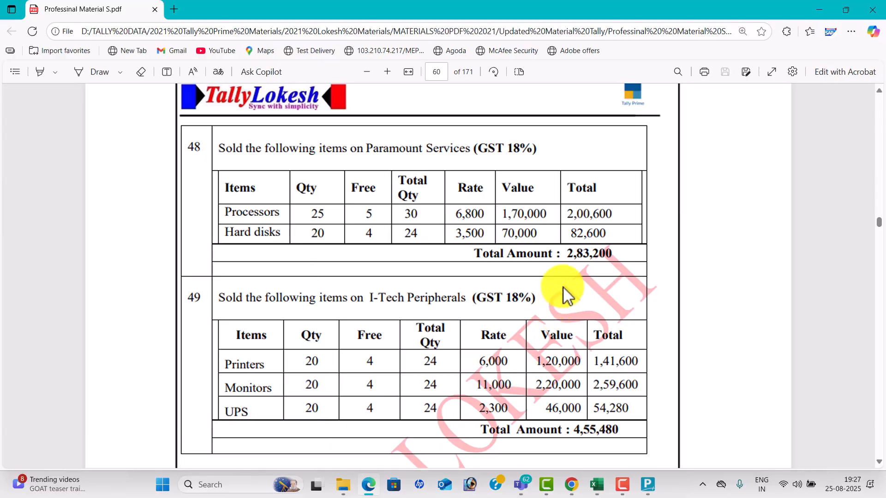
scroll(576, 270, "down", 2)
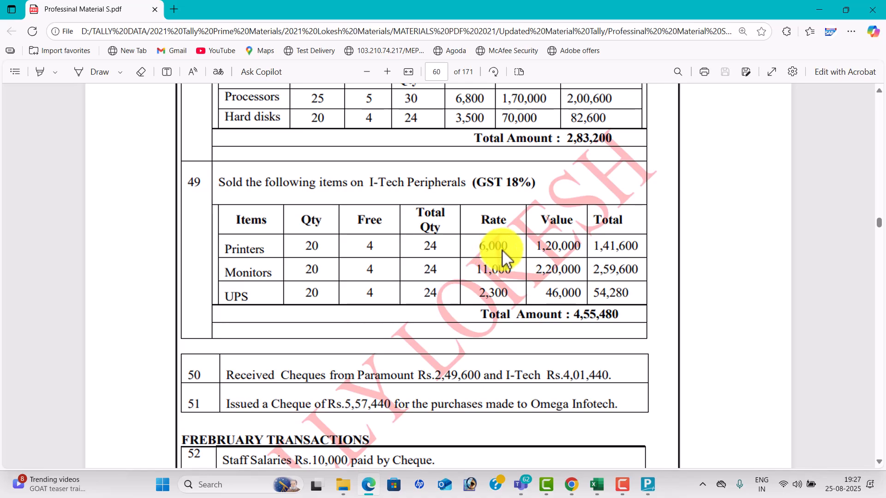
scroll(540, 248, "down", 2)
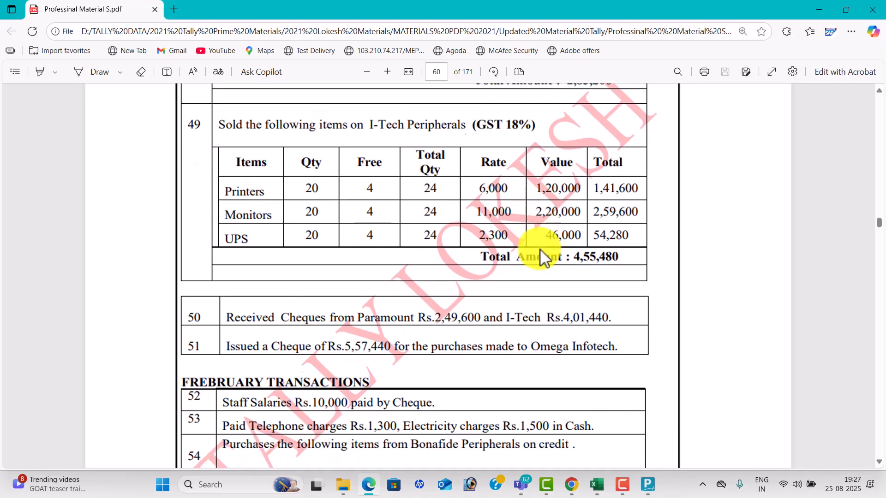
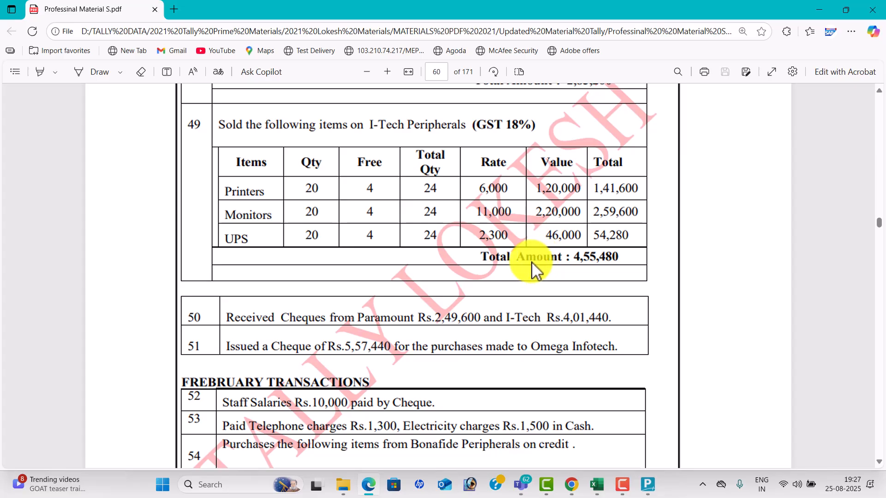
scroll(532, 270, "down", 2)
scroll(531, 270, "down", 2)
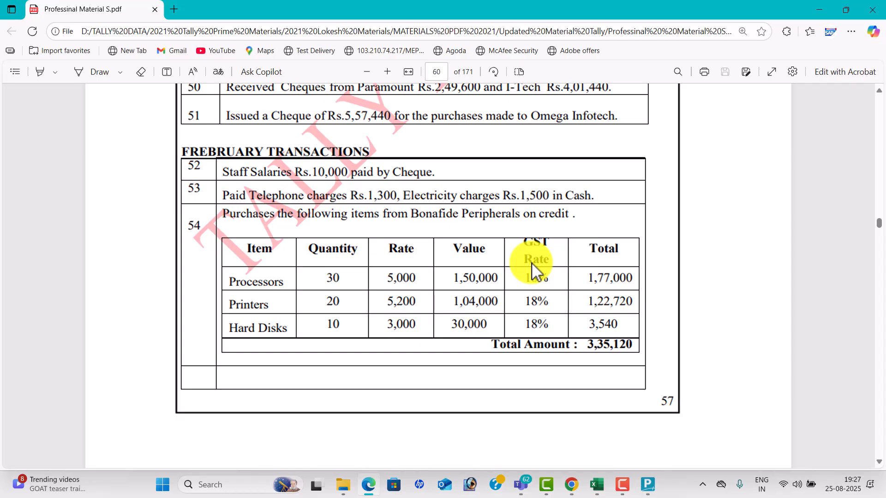
scroll(532, 270, "down", 6)
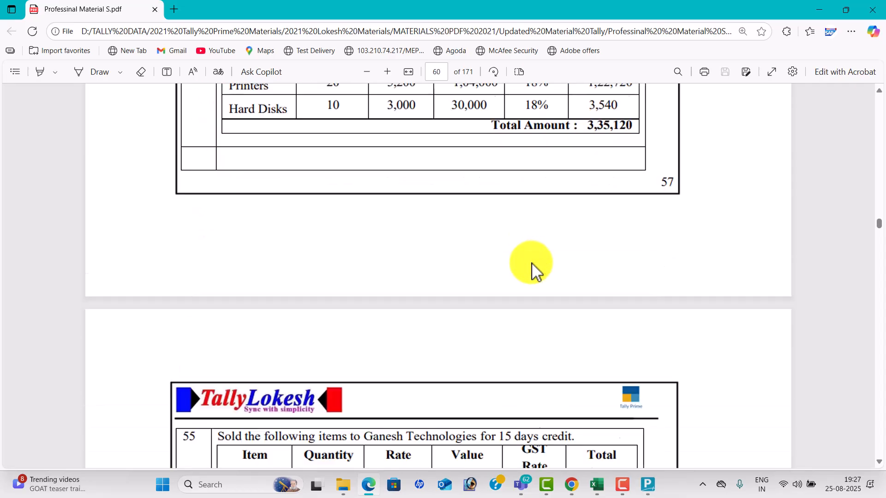
scroll(531, 268, "down", 3)
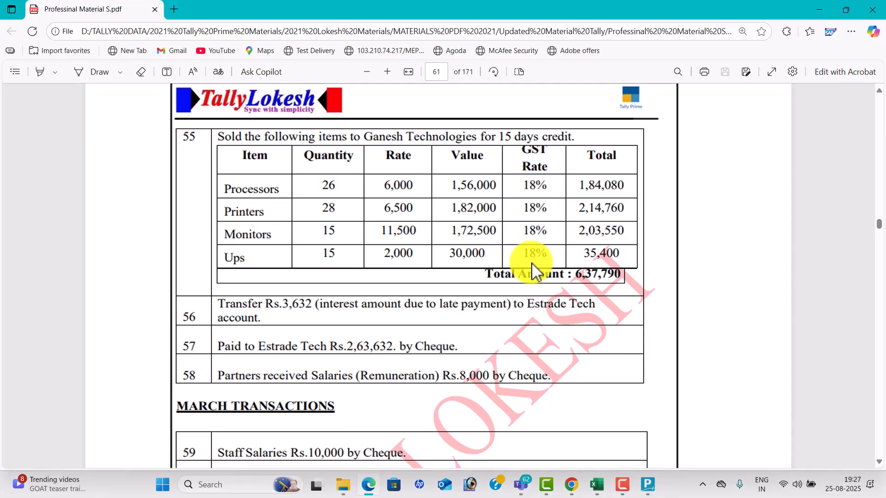
scroll(531, 264, "down", 6)
scroll(532, 262, "down", 3)
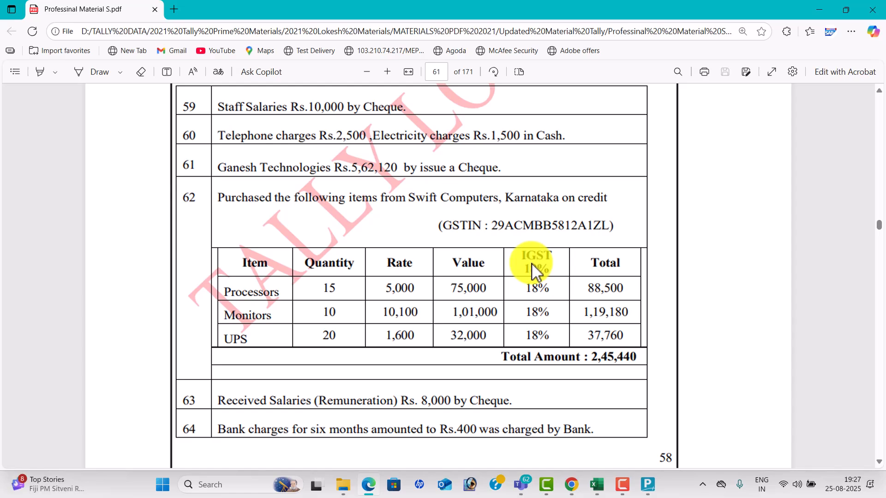
scroll(531, 263, "down", 13)
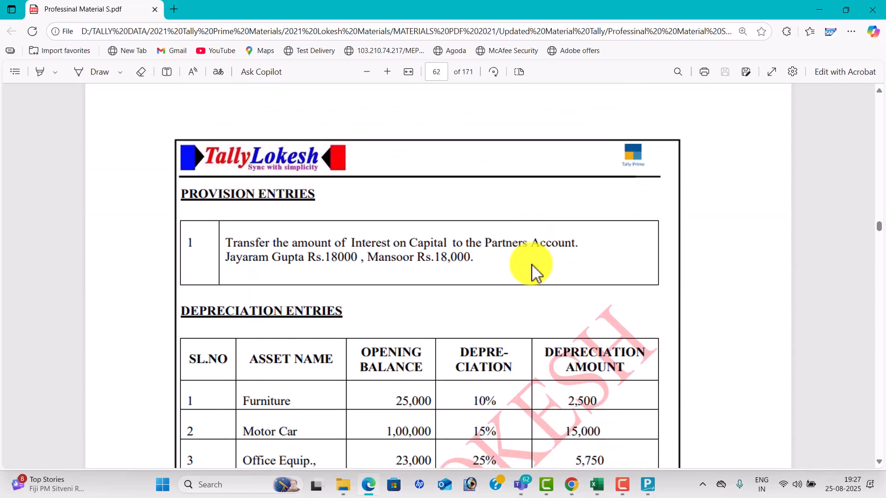
scroll(532, 264, "down", 1)
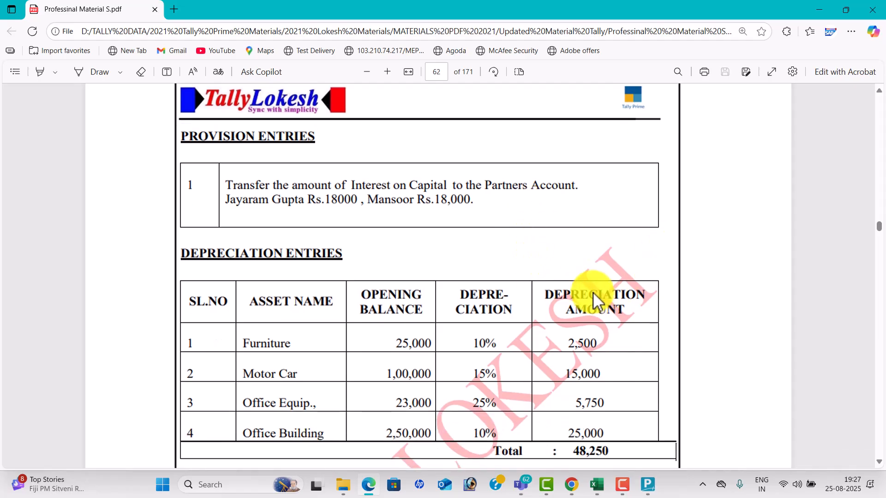
Start a journal voucher in TallyPrime and create an Interest on Capital ledger under Indirect Expenses for its debit line.
key("alt+Tab")
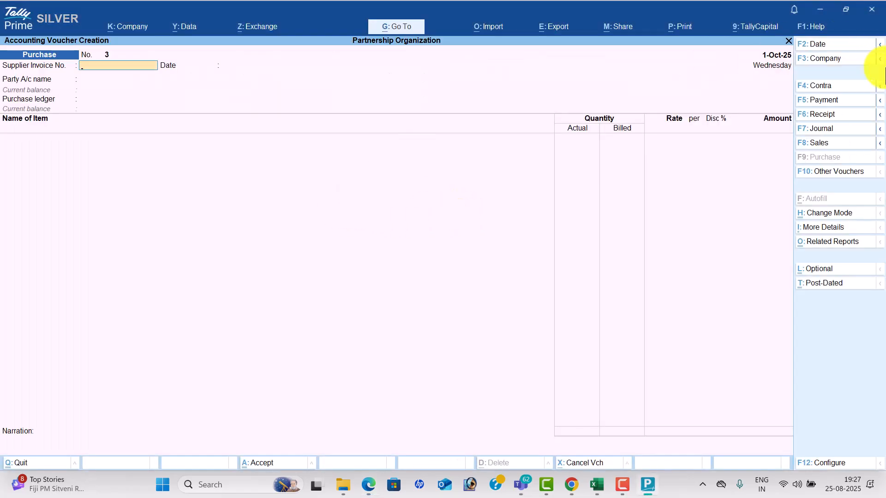
left_click(833, 131)
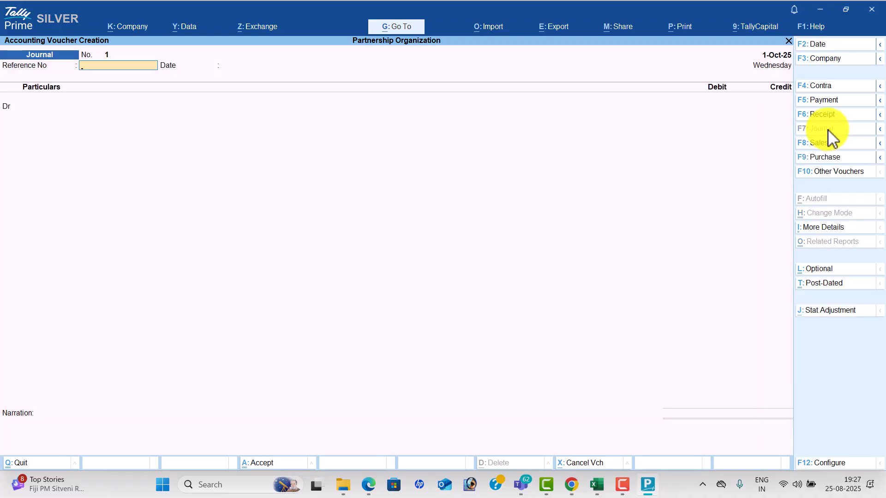
key("Return")
key("Return")
key("alt+c")
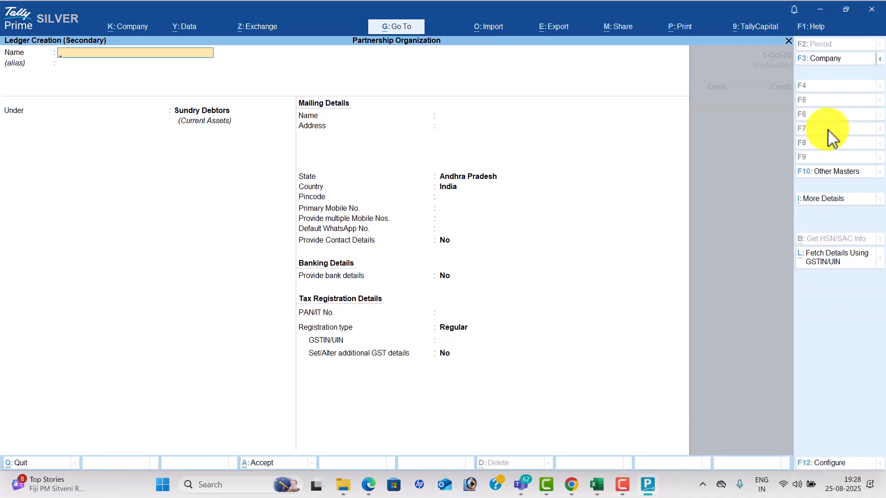
type("Interest on Capital")
key("Return")
key("Return")
type("indi")
key("Return")
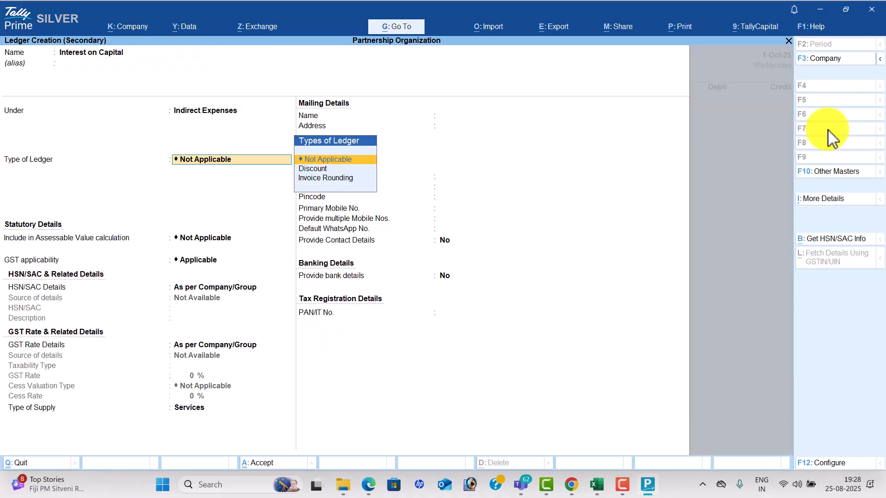
key("ctrl+a")
Debit Interest on Capital with 36,000, the combined interest for both partners in the PDF.
key("alt+Tab")
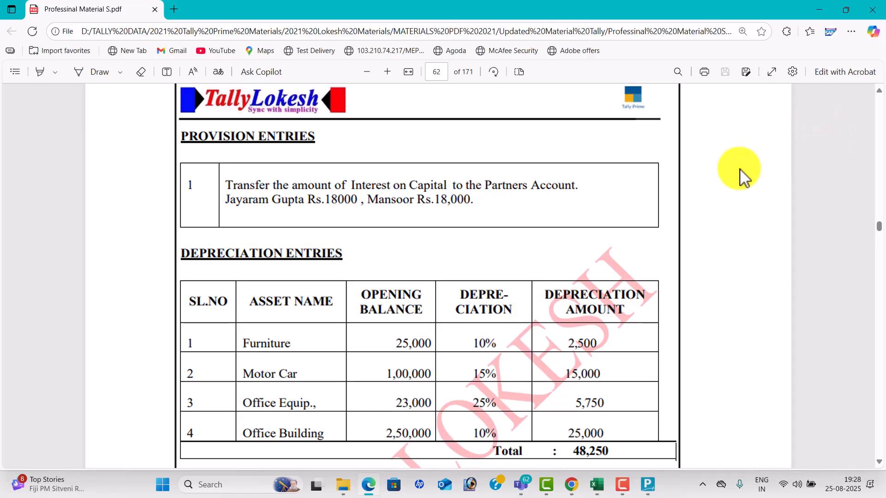
key("alt+Tab")
type("36000")
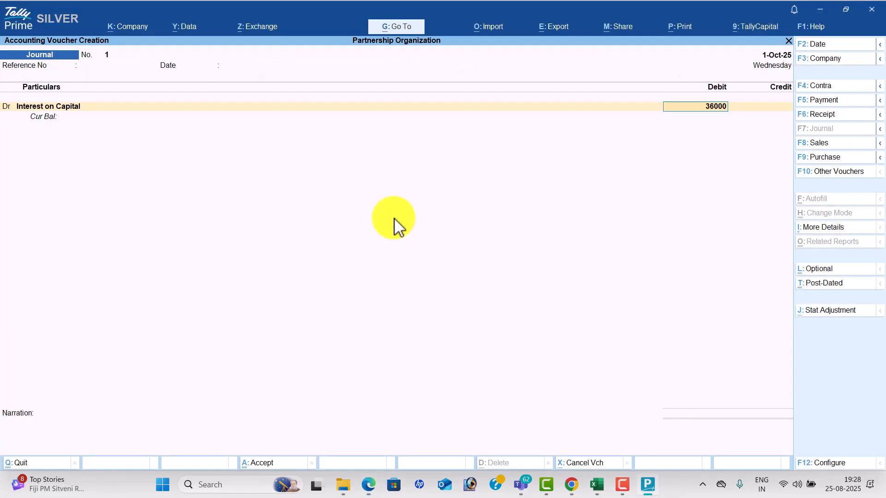
key("Return")
Credit the first partner's capital ledger with 18,000 in the interest journal voucher.
key("Return")
type("ja")
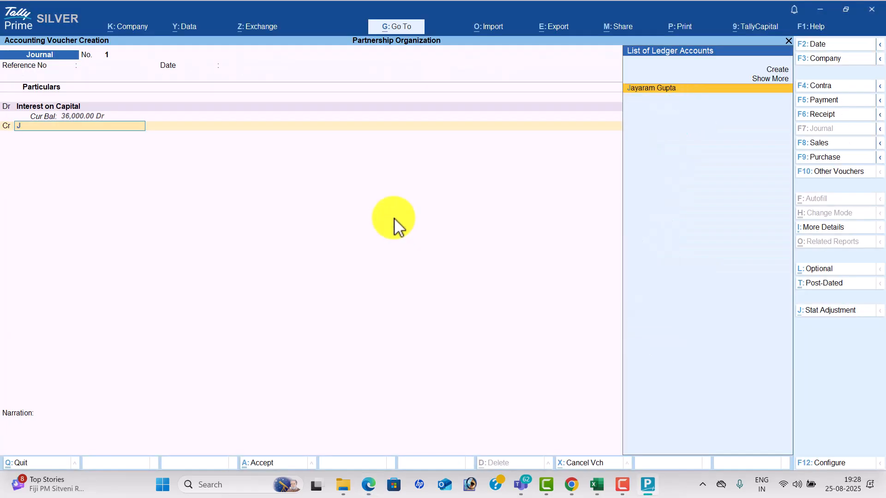
key("Return")
type("18000")
key("Return")
Credit the second partner's capital ledger with 18,000 and save the journal voucher with a blank narration.
key("Return")
type("M")
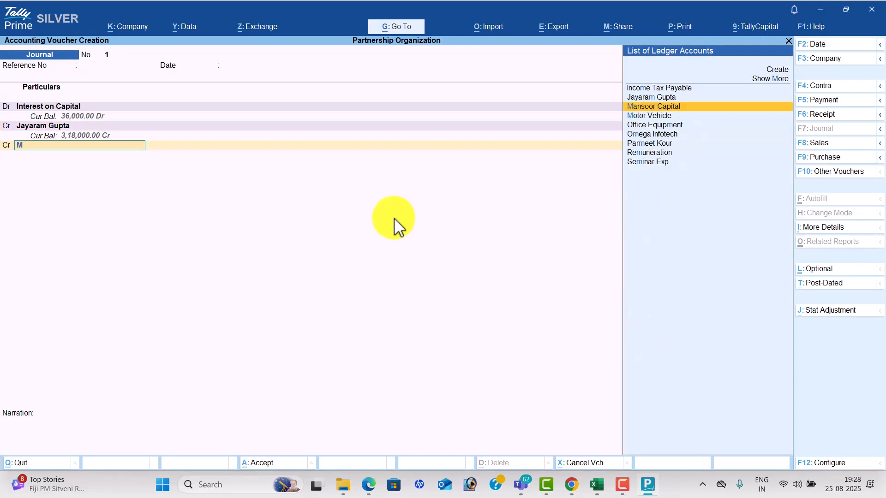
key("Return")
key("Return")
key("Return")
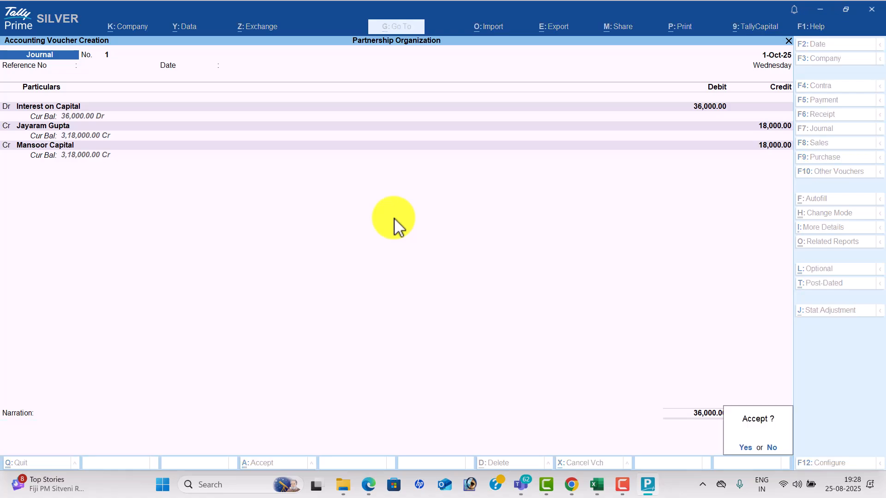
key("Return")
Following the PDF's depreciation entries, create a Depreciation ledger under Indirect Expenses from the debit line of the new journal voucher.
key("alt+Tab")
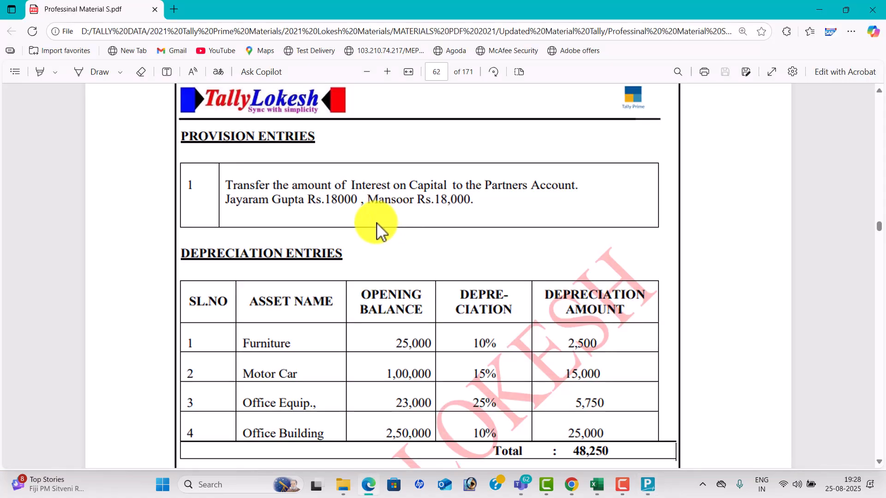
scroll(378, 222, "down", 3)
key("alt+Tab")
key("Return")
key("Return")
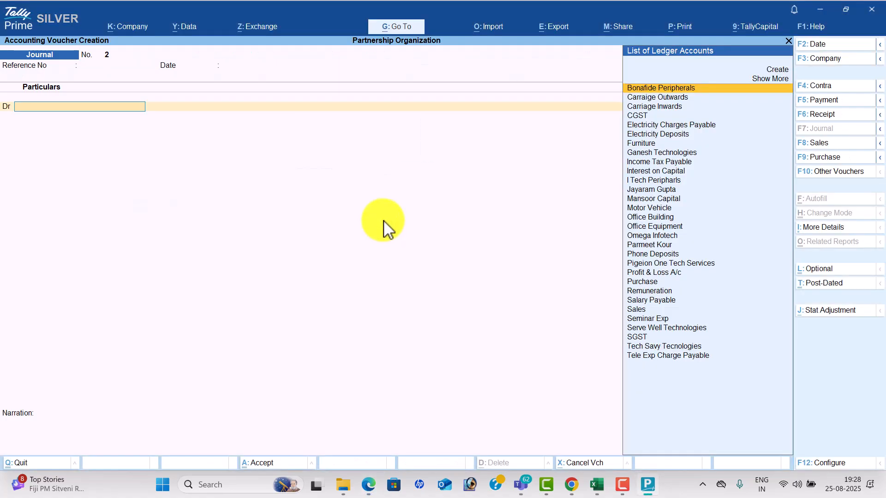
key("alt+c")
type("Depreciation")
key("Return")
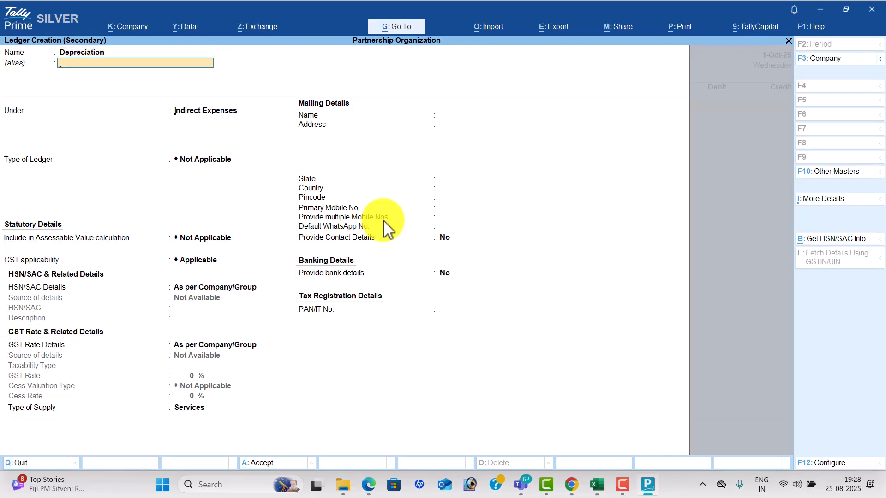
key("Return")
key("Return")
key("ctrl+a")
Debit Depreciation with the PDF's total depreciation amount of 48,250.
key("alt+Tab")
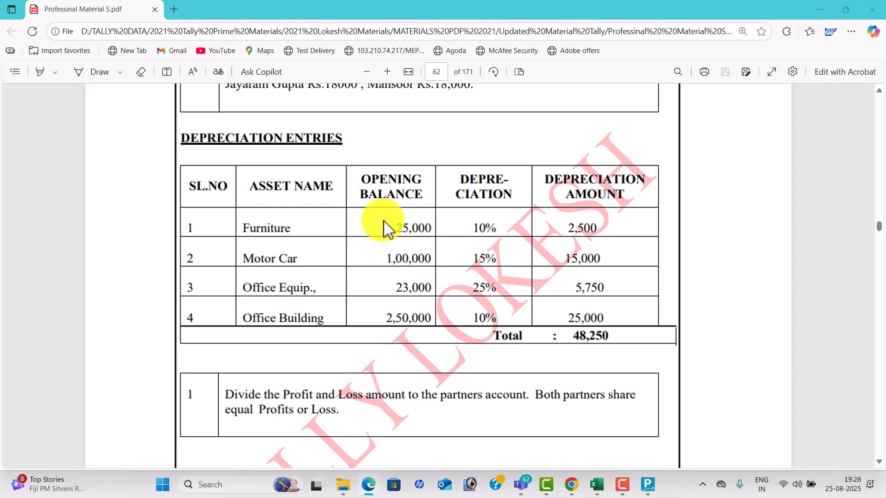
key("alt+Tab")
type("48250")
key("Return")
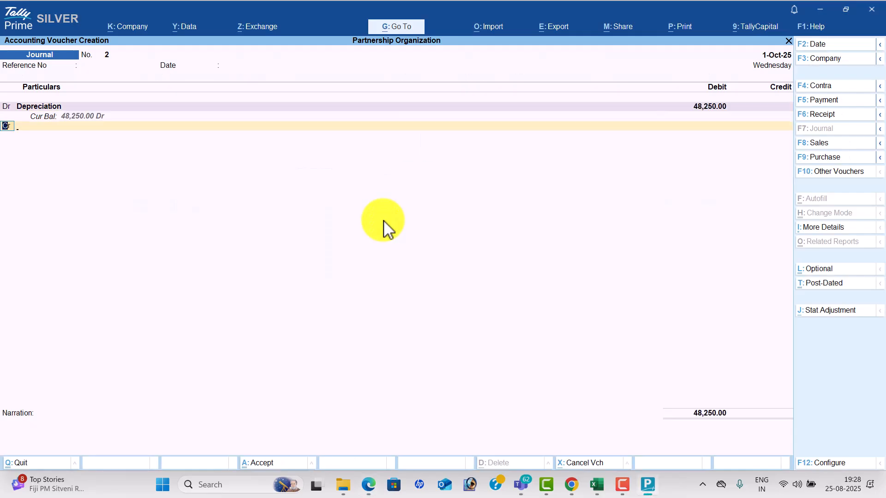
Credit the Furniture ledger with 2,500 as in the PDF's depreciation table.
key("Return")
key("alt+Tab")
key("alt+Tab")
type("F")
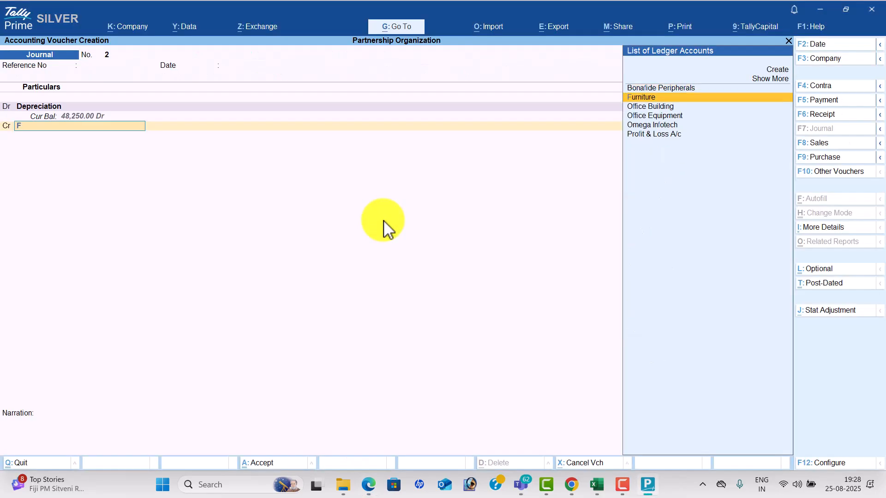
key("Return")
key("alt+Tab")
key("alt+Tab")
type("2500")
key("Return")
Credit the Motor Vehicle ledger with its depreciation of 15,000 from the PDF.
key("alt+Tab")
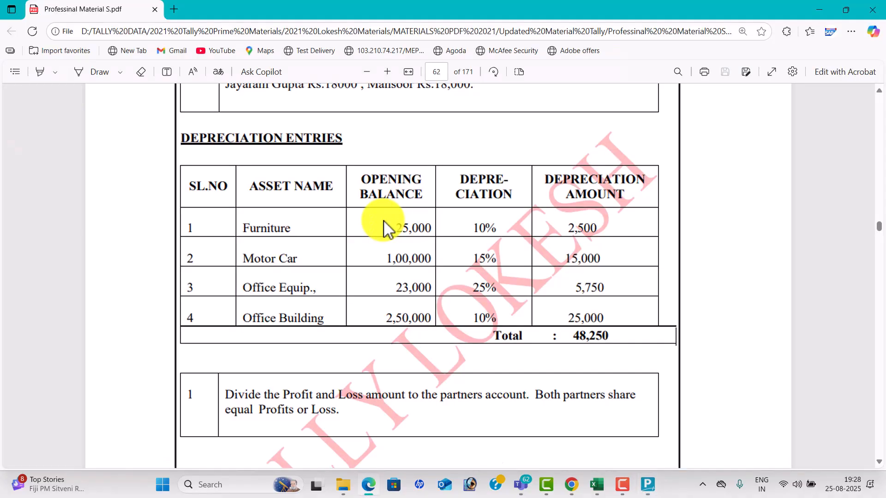
key("alt+Tab")
key("Return")
type("Mo")
key("Return")
key("alt+Tab")
key("alt+Tab")
type("15000")
key("Return")
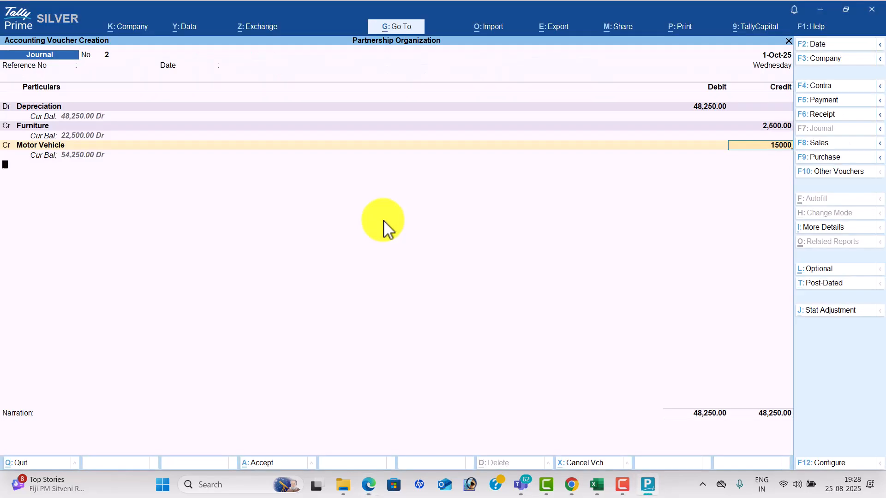
Credit the Office Equipment ledger with 5,750, the depreciation amount given in the PDF.
key("alt+Tab")
key("alt+Tab")
type("O")
key("Down")
key("Down")
key("Return")
key("alt+Tab")
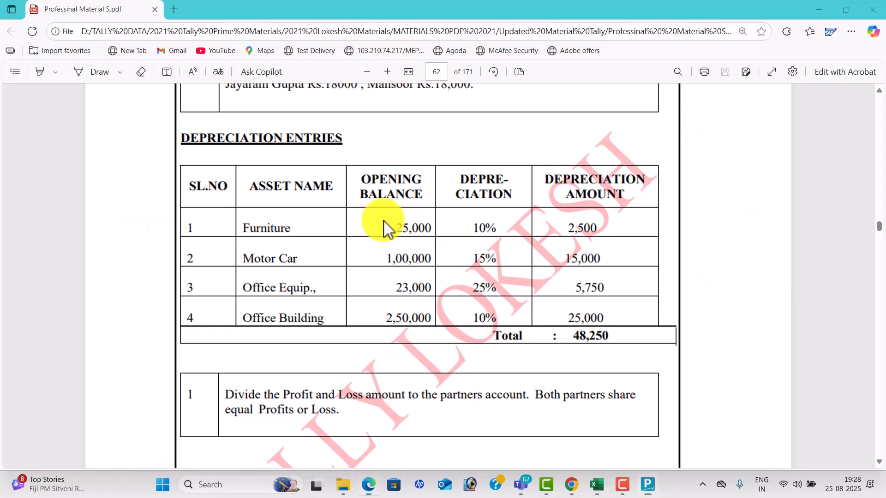
key("alt+Tab")
type("5750")
key("Return")
Credit the Office Building ledger with 25,000 and save the depreciation journal voucher with a blank narration.
key("Return")
key("alt+Tab")
key("alt+Tab")
type("O")
key("Down")
key("Down")
key("Up")
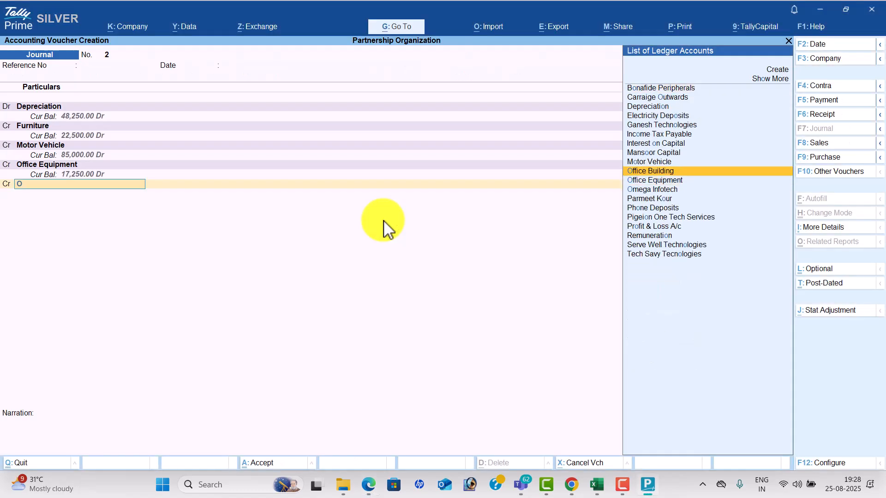
key("Return")
key("Return")
key("Return")
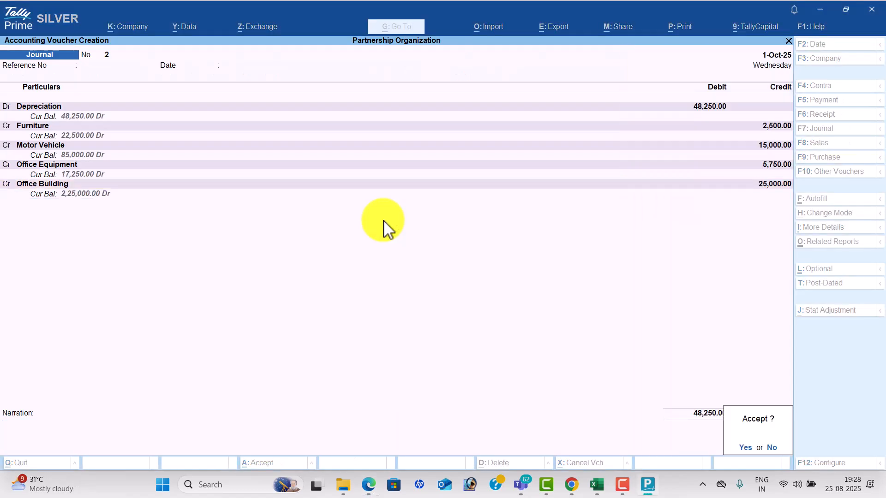
key("Return")
Check the PDF's profit-sharing entry and select Profit & Loss A/c as the debit ledger of the new journal voucher.
key("alt+Tab")
scroll(386, 227, "down", 2)
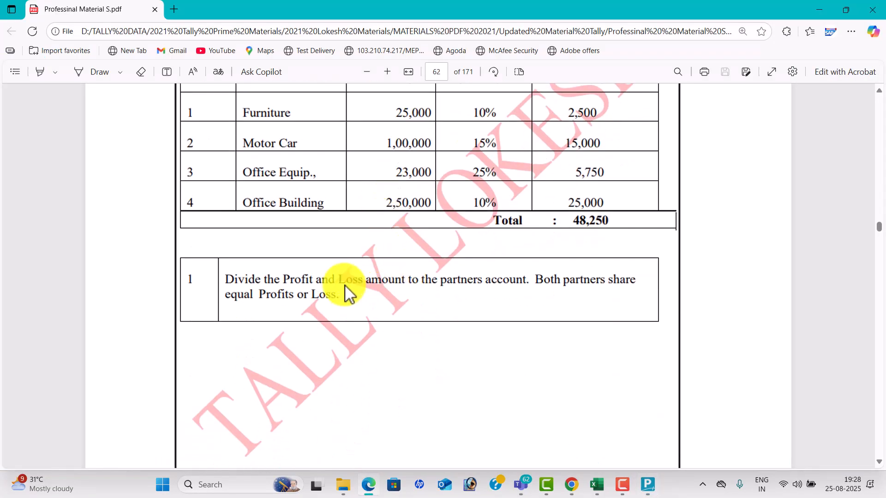
key("alt+Tab")
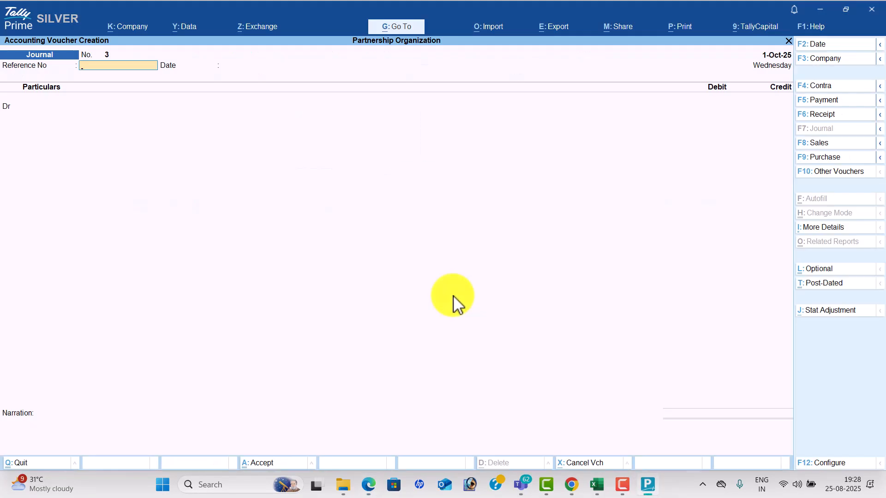
key("Return")
type("Pr")
key("Return")
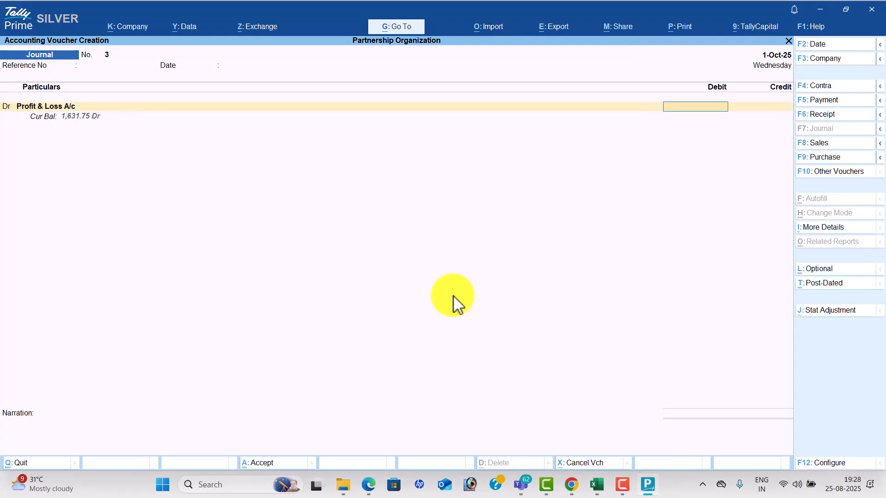
Calculate each partner's equal share with the built-in calculator as 1631.75/2.
key("ctrl")
key("ctrl+n")
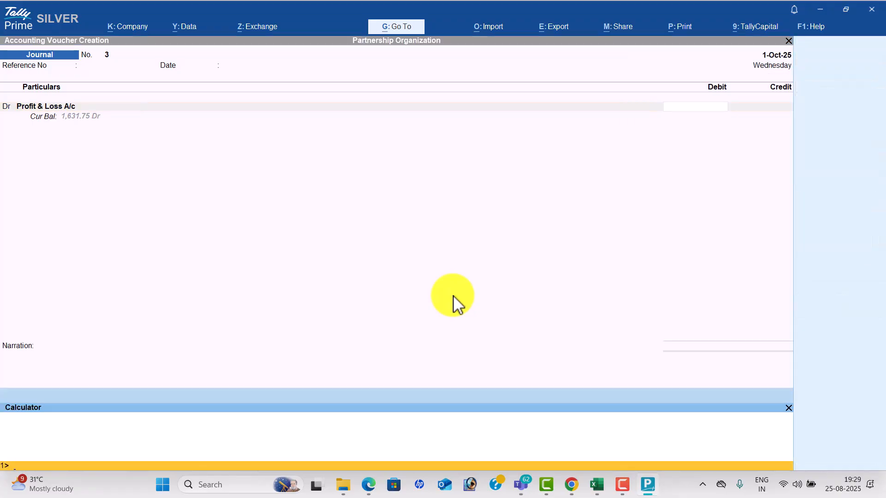
type("1631.75/2")
key("Return")
Debit Profit & Loss A/c with 1,631.75 in the journal voucher.
left_click(695, 116)
type("1631.75")
key("Return")
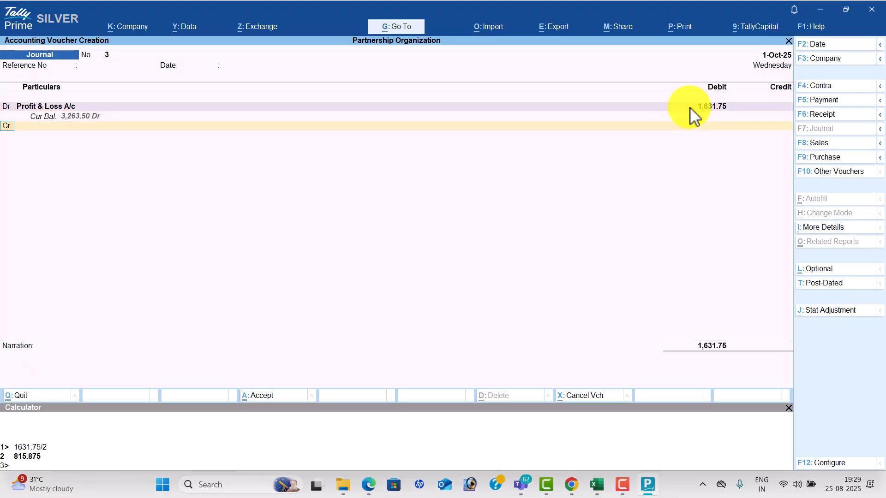
Credit the first partner's ledger with 815.88 in the profit-sharing journal voucher.
key("Return")
type("ja")
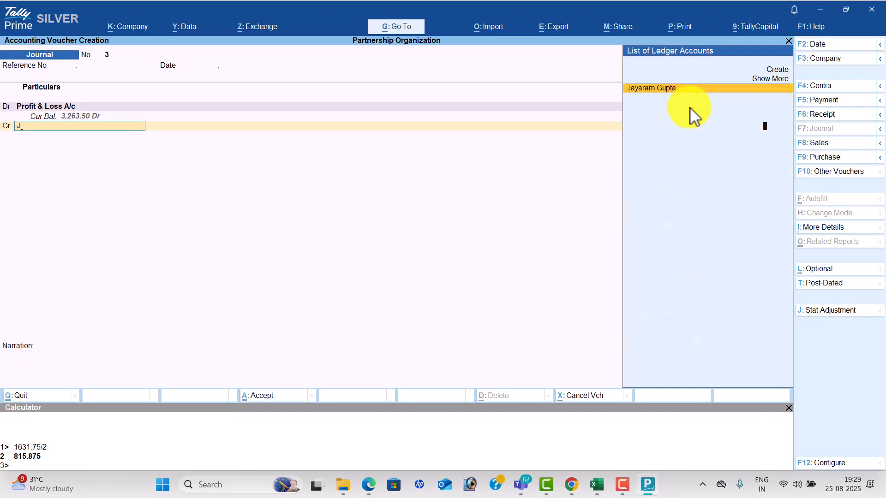
key("Return")
type("815")
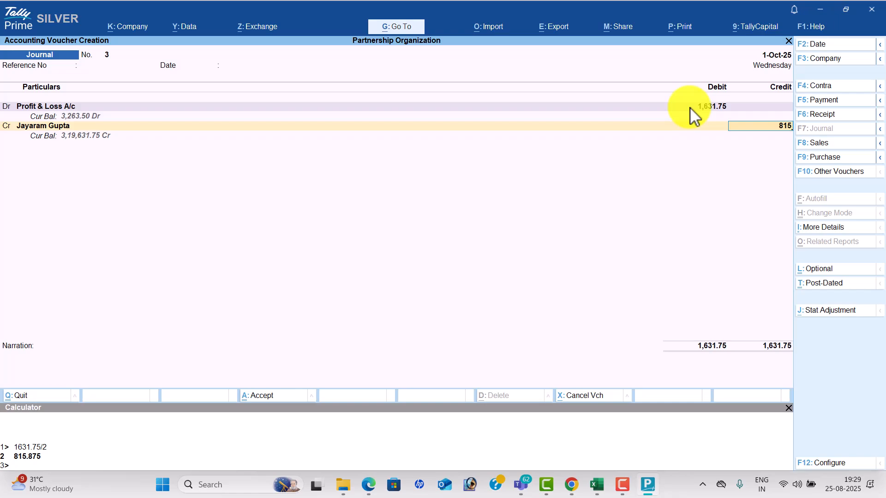
type(".887")
key("Return")
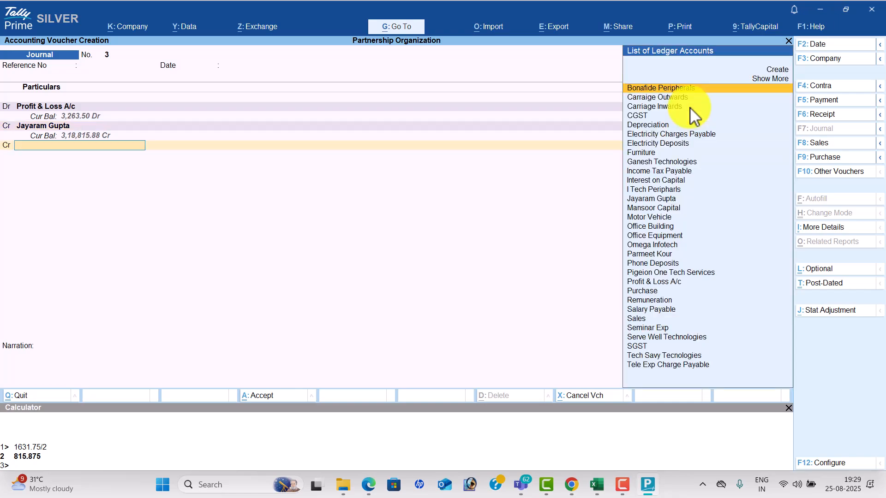
Credit the second partner's capital ledger with 815.87 and save the journal voucher with a blank narration.
type("M")
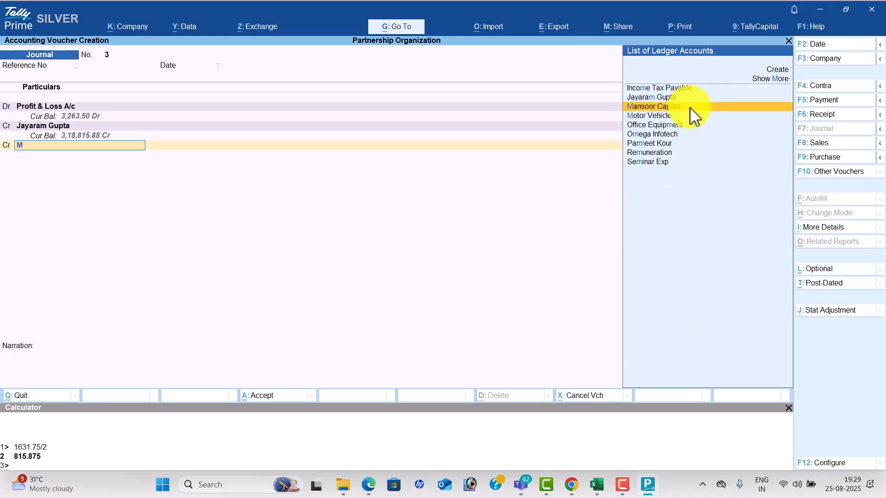
left_click(691, 107)
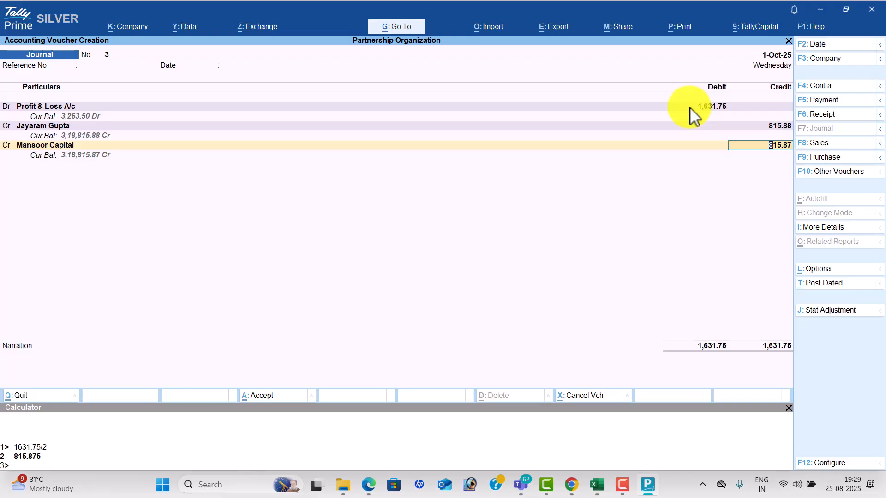
key("Return")
key("Return")
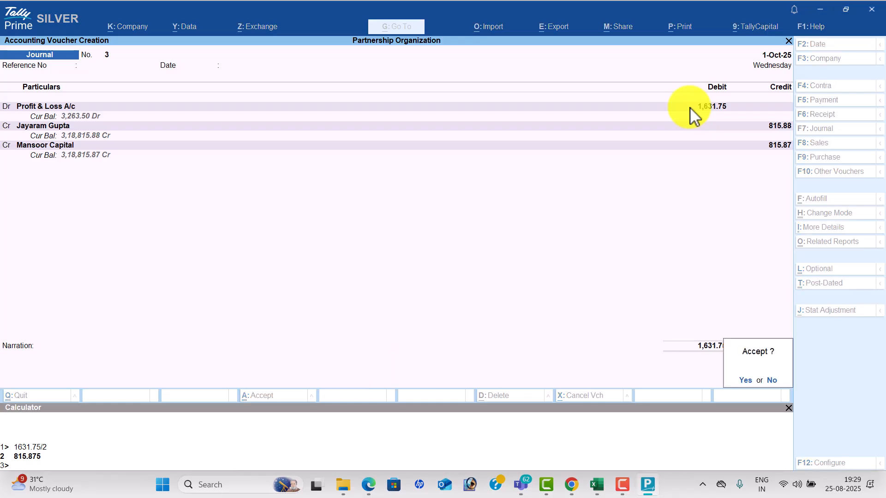
key("Return")
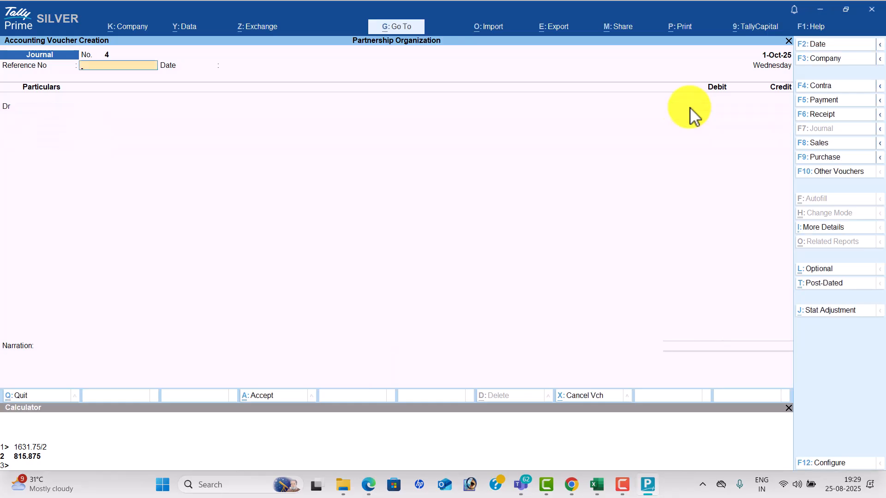
Close the calculator and leave voucher creation for the Gateway of Tally.
left_click(788, 408)
key("Escape")
key("Return")
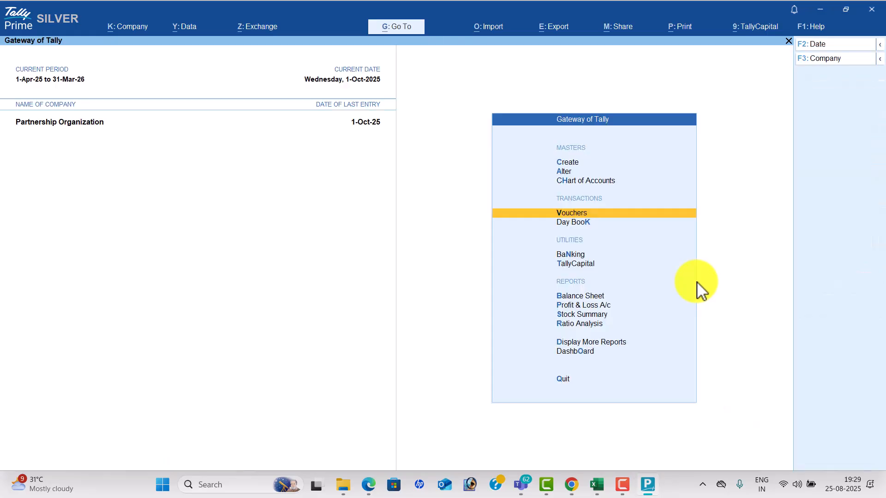
Open the I Tech Peripharls sales voucher from the Day Book.
key("Down")
key("Return")
key("Down")
key("Down")
key("Down")
key("Down")
key("Return")
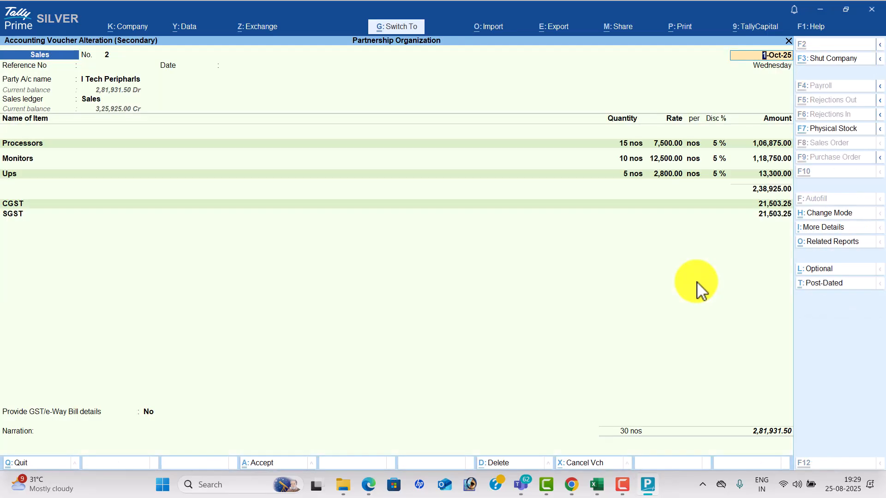
Preview the sales voucher's tax invoice at enlarged size, review it from top to bottom, and return to the Day Book.
key("ctrl+p")
key("Return")
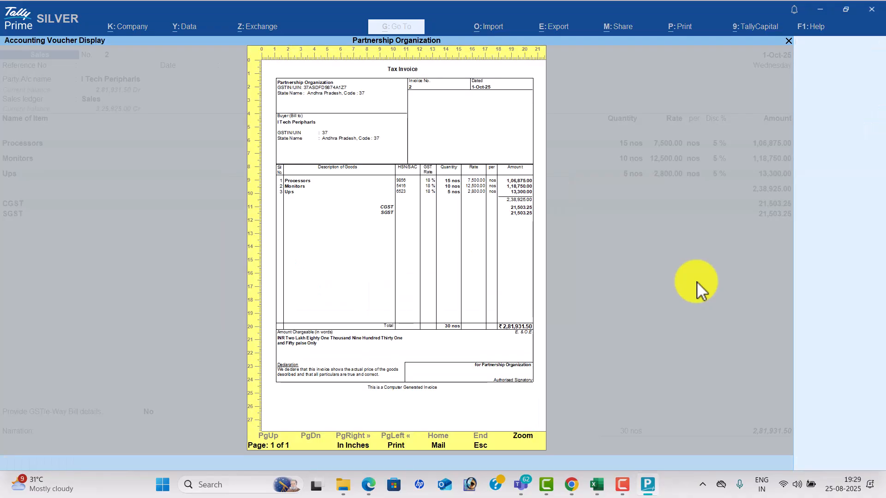
key("alt+z")
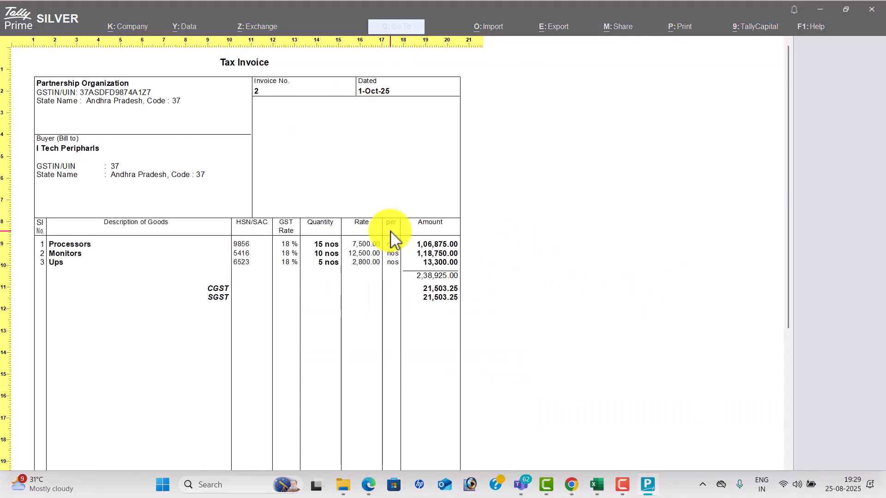
scroll(389, 232, "down", 1)
scroll(390, 232, "down", 4)
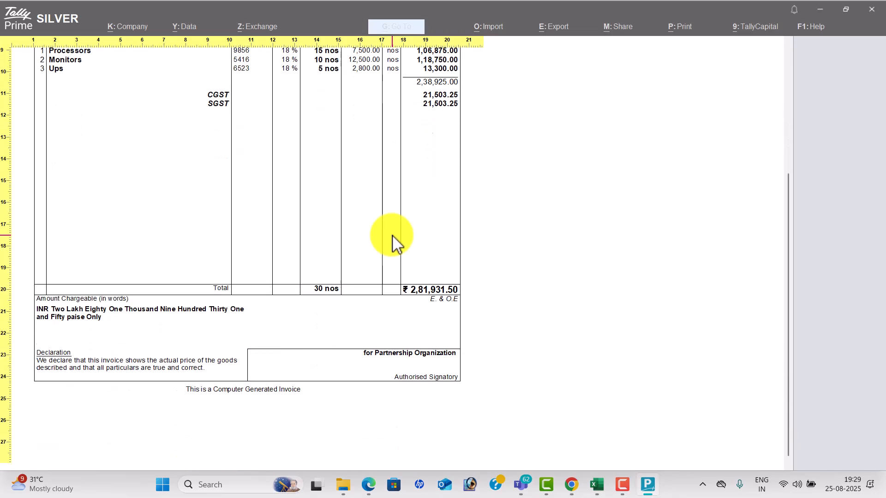
scroll(397, 242, "up", 5)
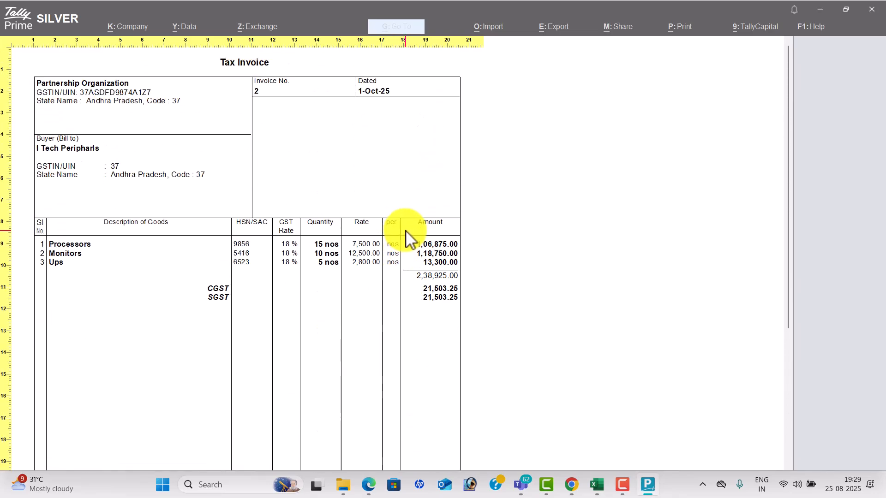
key("Escape")
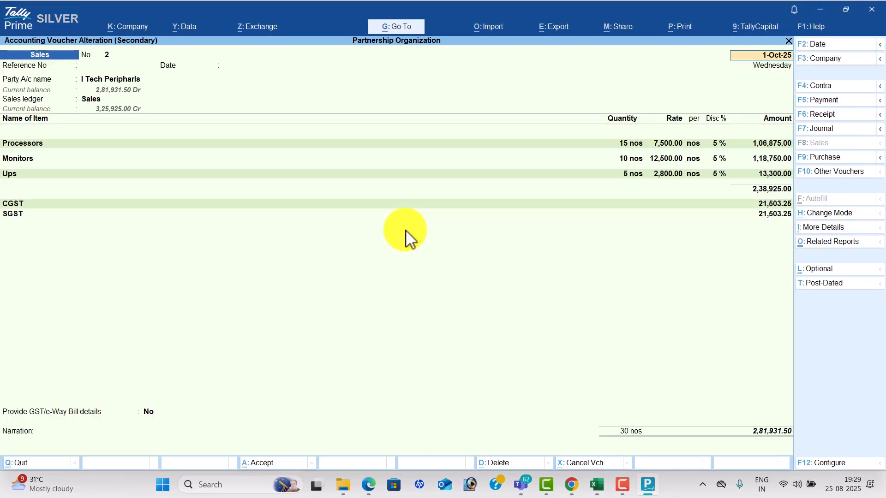
key("Escape")
key("y")
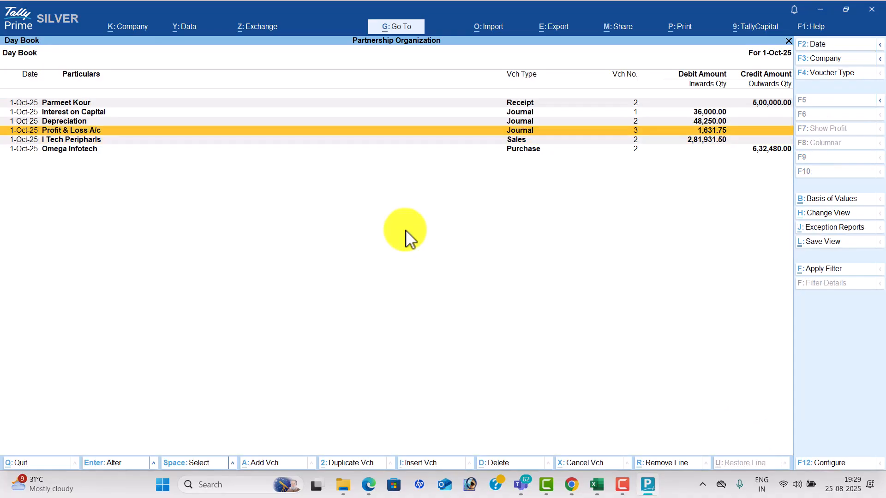
Preview the 1-Oct-25 receipt voucher's printout at enlarged size and return to the Gateway of Tally.
key("Up")
key("Up")
key("Up")
key("ctrl+p")
key("i")
key("alt+z")
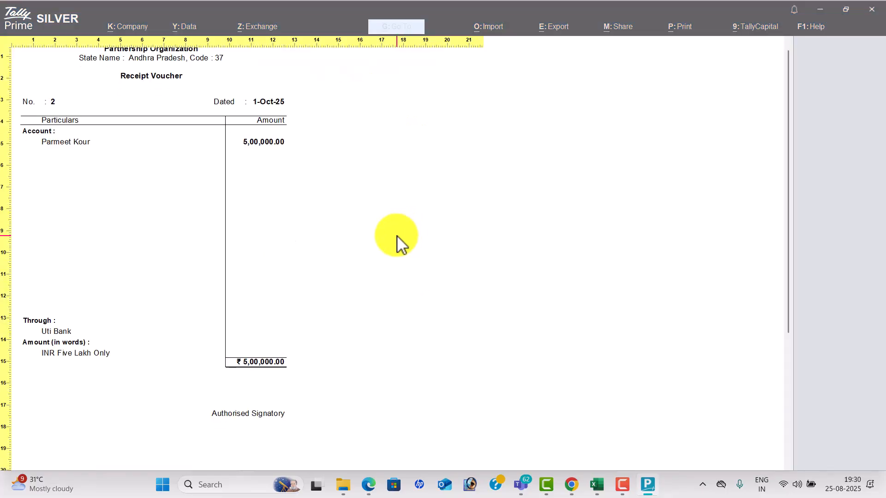
key("Escape")
key("Escape")
key("Escape")
key("Escape")
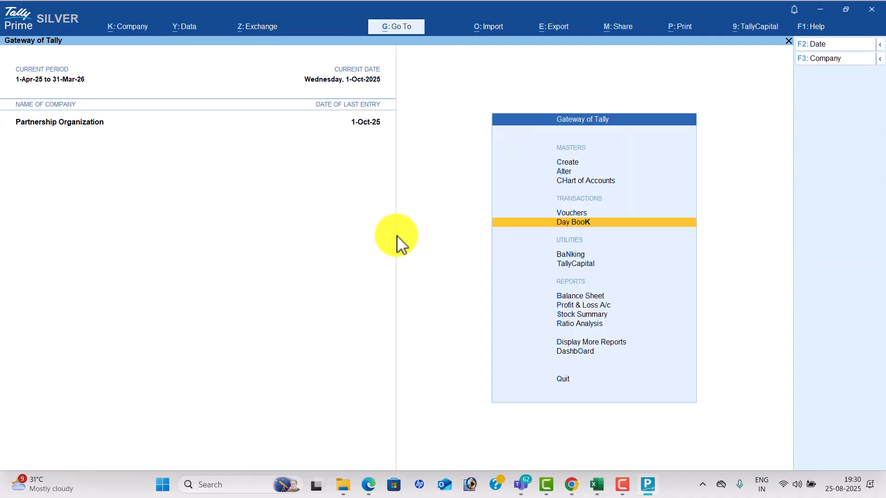
Set the Day Book period to 1-Apr-25 to 1-Oct-25 and open the Seminar Exp payment voucher.
key("Return")
key("alt+F2")
key("space")
key("Return")
key("Return")
key("Down")
key("Return")
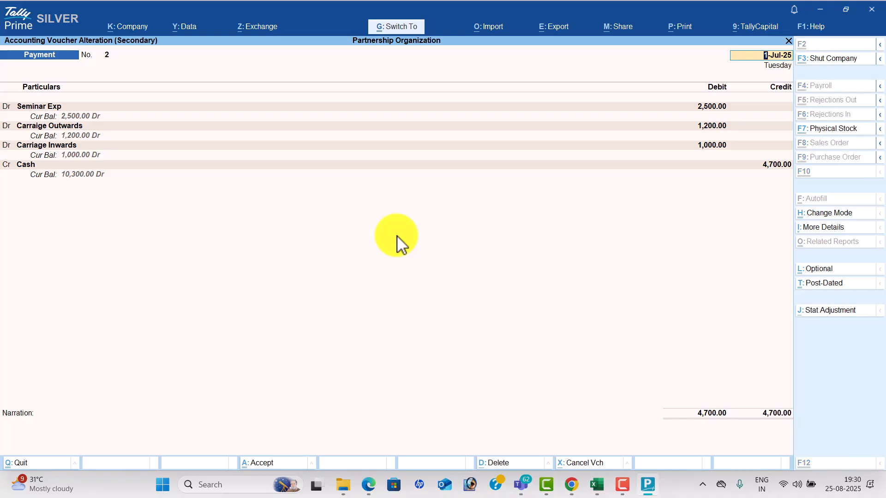
Preview the payment voucher's printout at enlarged size and return to the Gateway of Tally.
key("ctrl+p")
key("i")
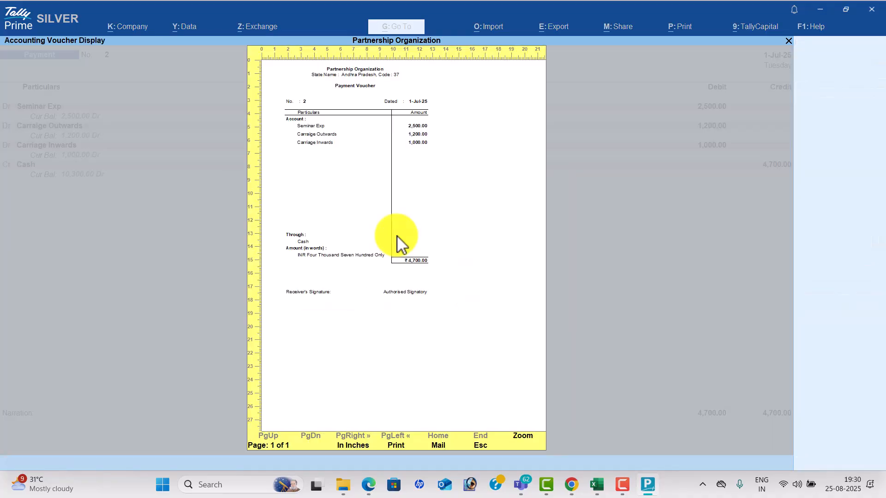
key("Return")
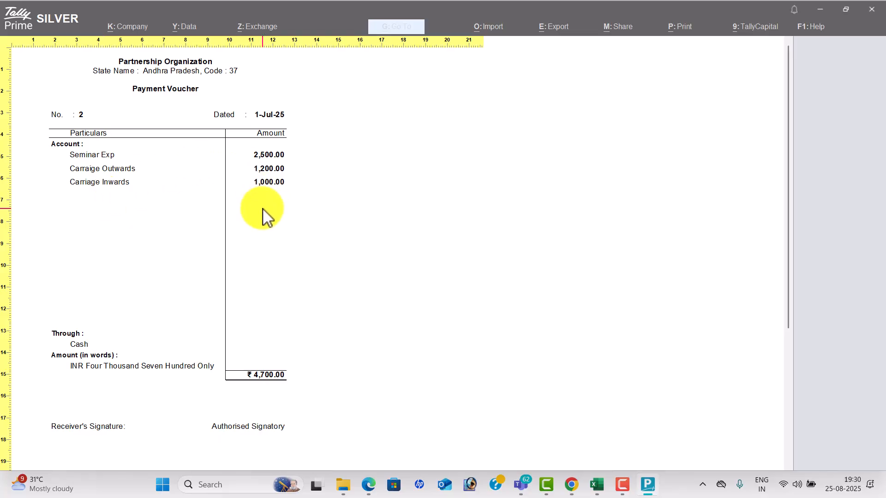
key("Escape")
key("Escape")
key("Escape")
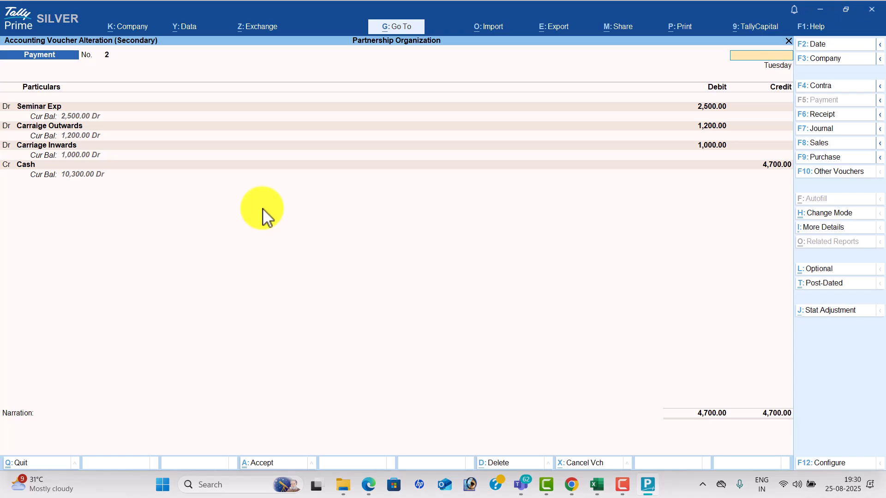
key("Escape")
key("y")
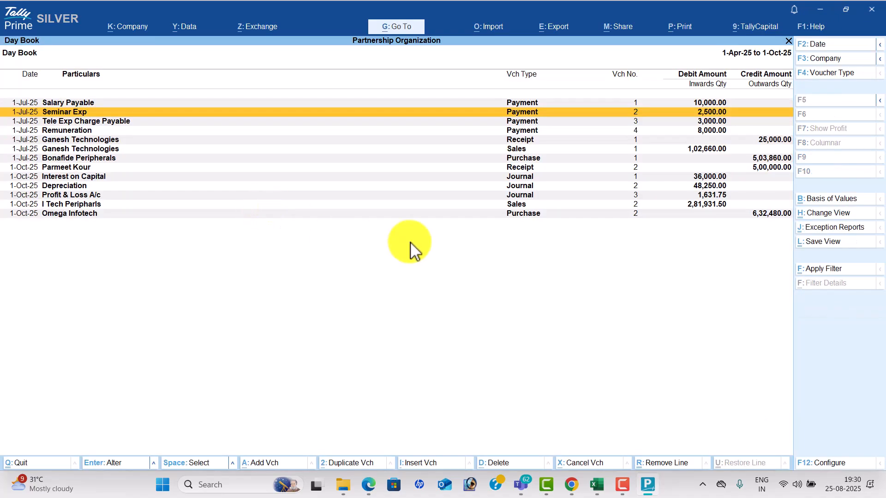
key("Escape")
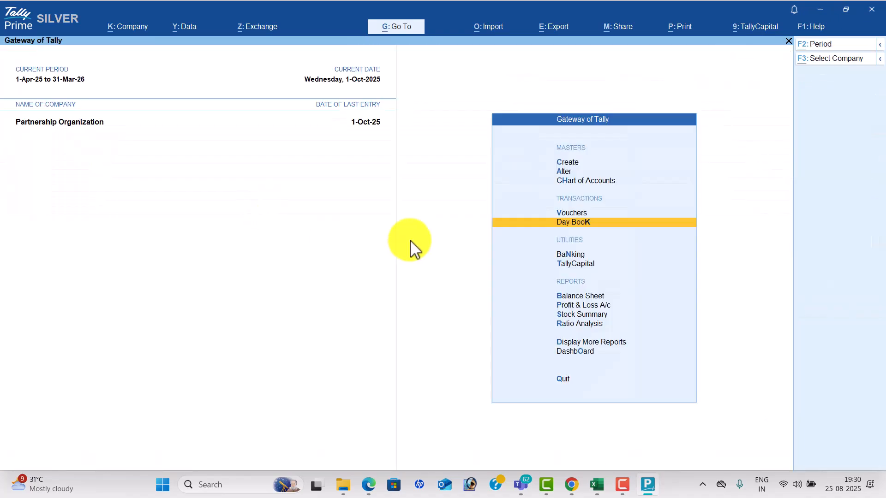
Switch to the Microsoft Teams meeting window.
key("alt+Tab")
key("alt+Tab")
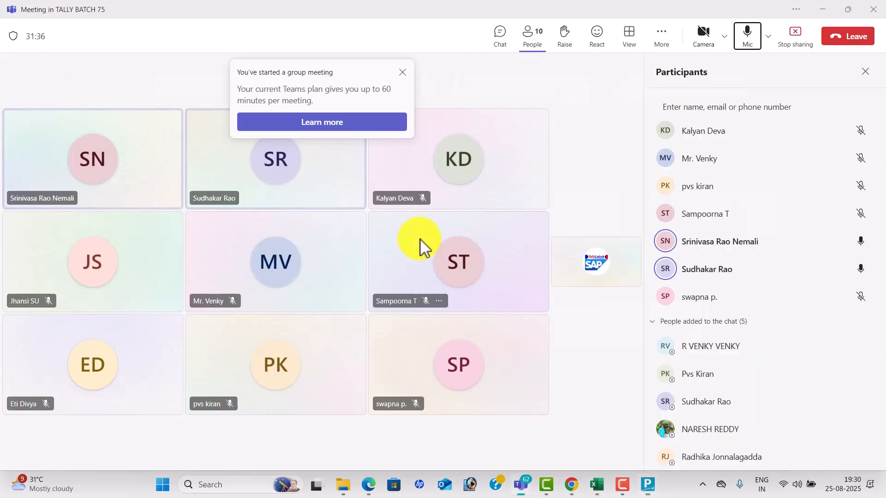